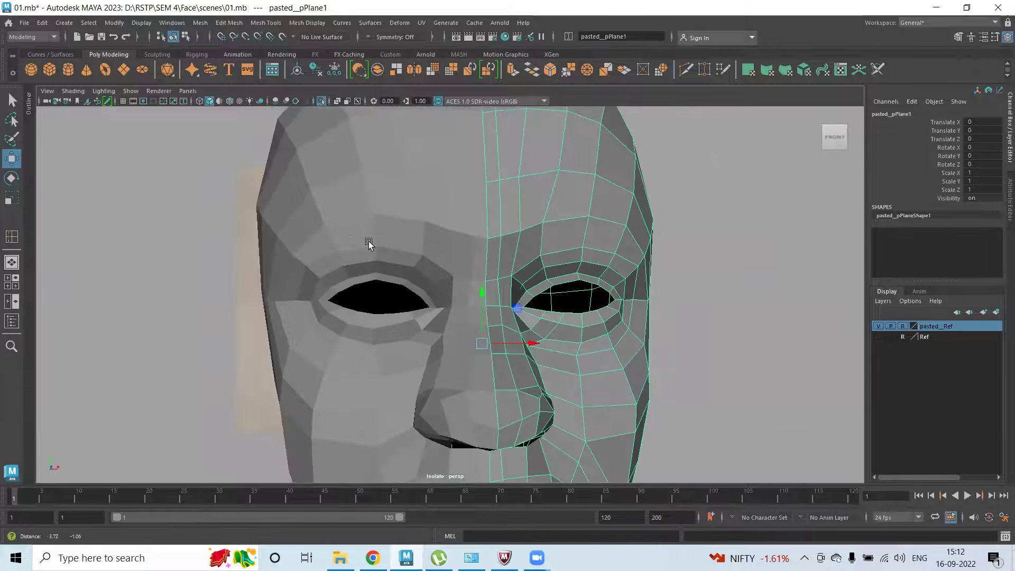
Step: Select the full border edge loop of the open eye hole on the selected half of the face and extrude it
alt+drag(449, 290, 401, 280)
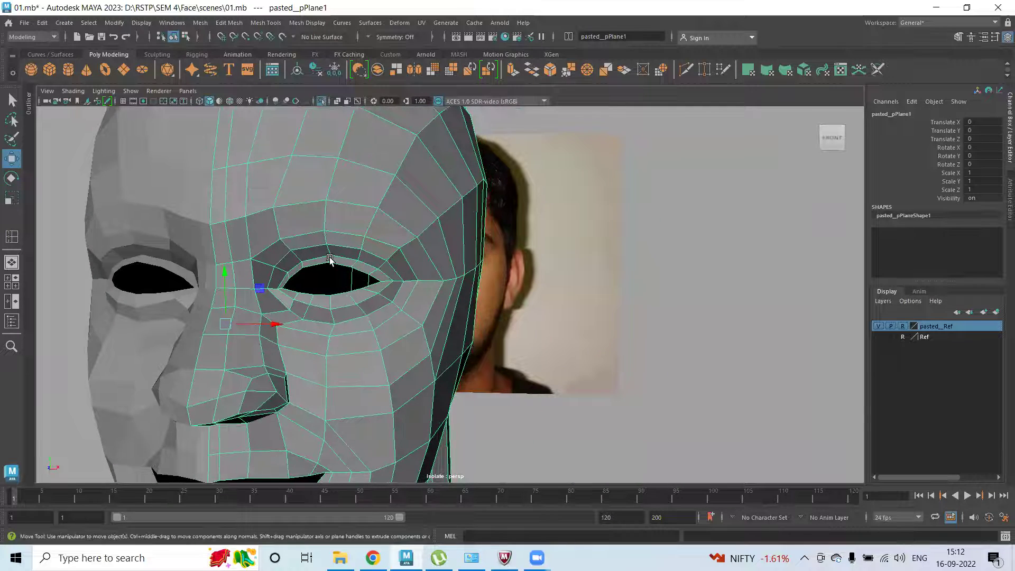
scroll(329, 258, up, 3)
alt+middle_drag(433, 292, 367, 237)
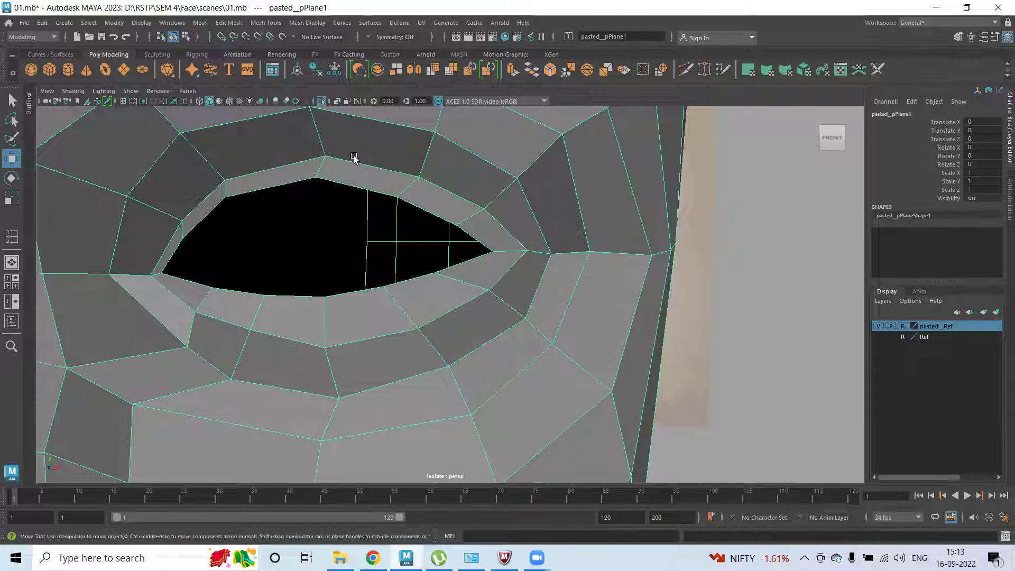
shift+click(461, 255)
key(ctrl+z)
scroll(606, 397, down, 5)
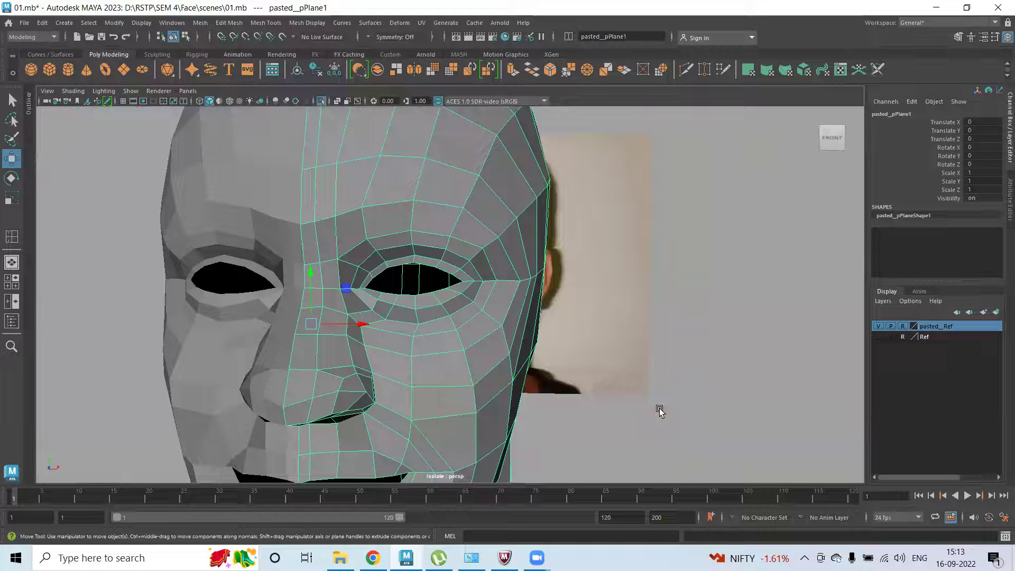
right_drag(653, 244, 649, 218)
scroll(408, 268, up, 5)
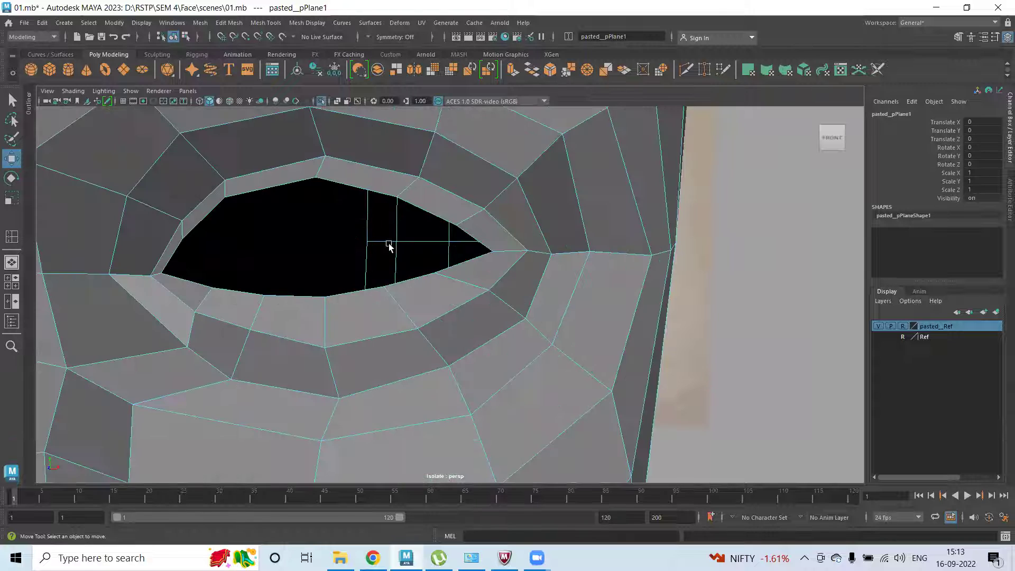
click(371, 191)
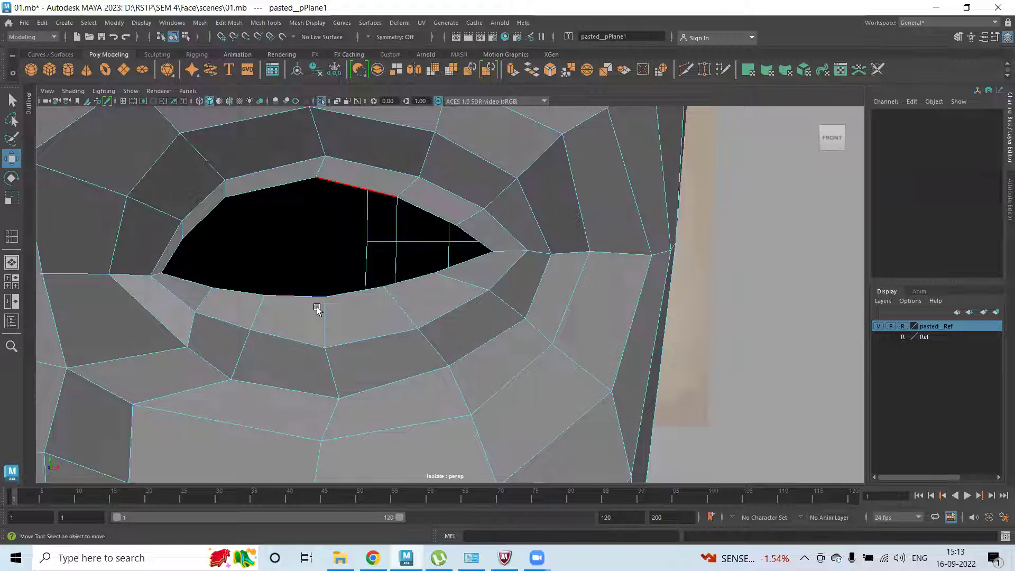
double_click(365, 189)
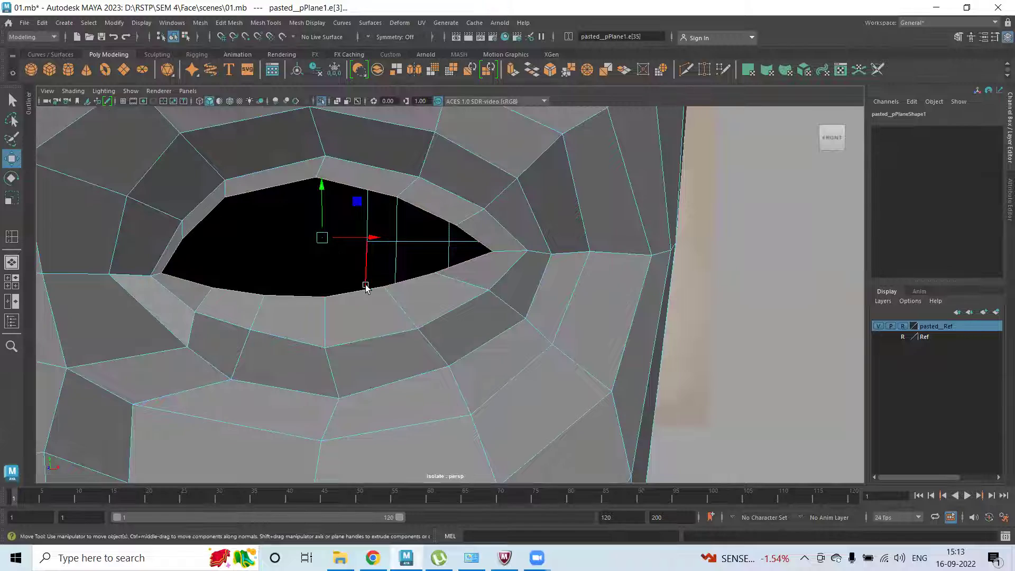
scroll(366, 286, down, 5)
alt+drag(336, 288, 329, 256)
alt+right_drag(328, 256, 357, 260)
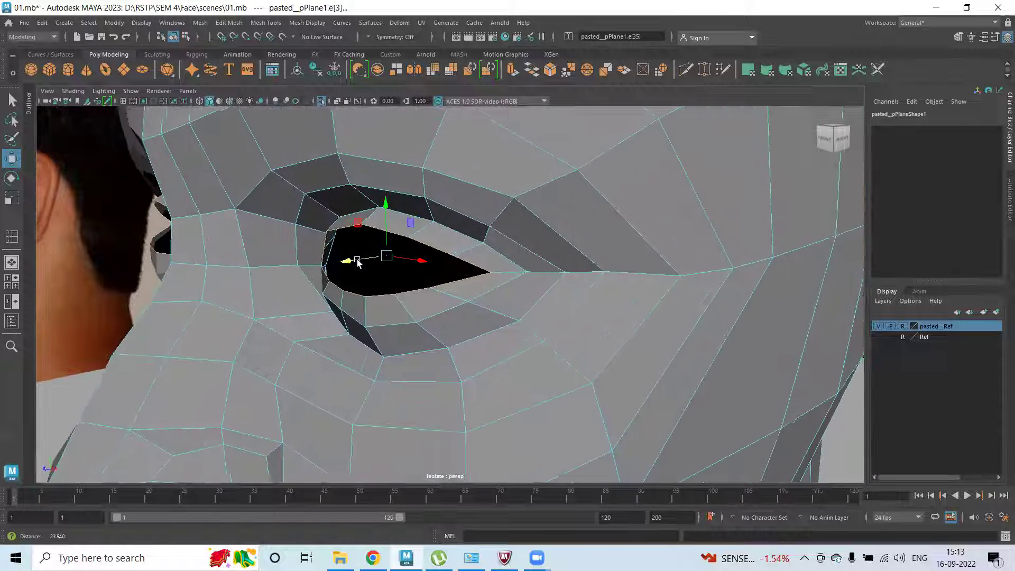
alt+drag(358, 263, 370, 256)
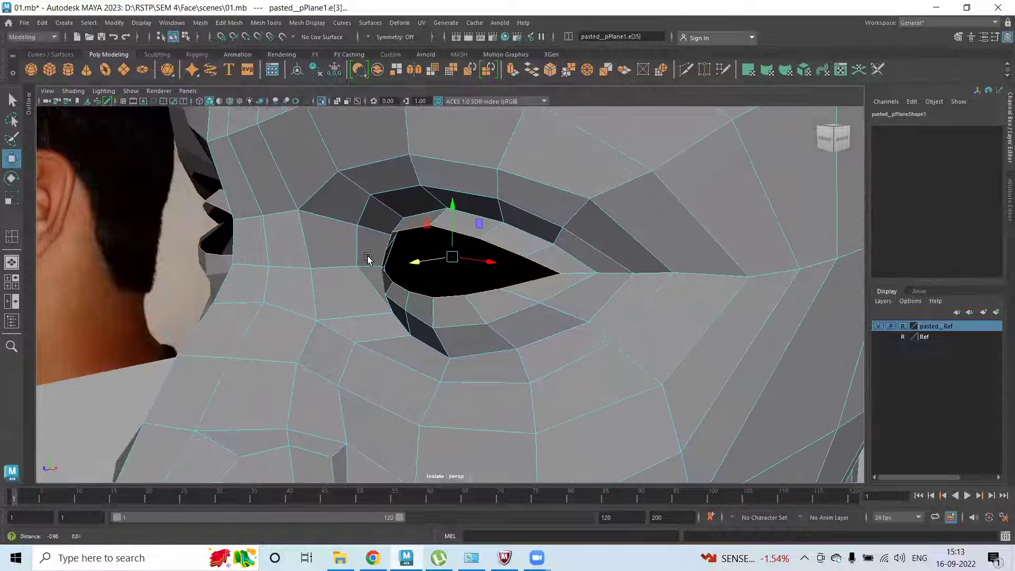
click(229, 23)
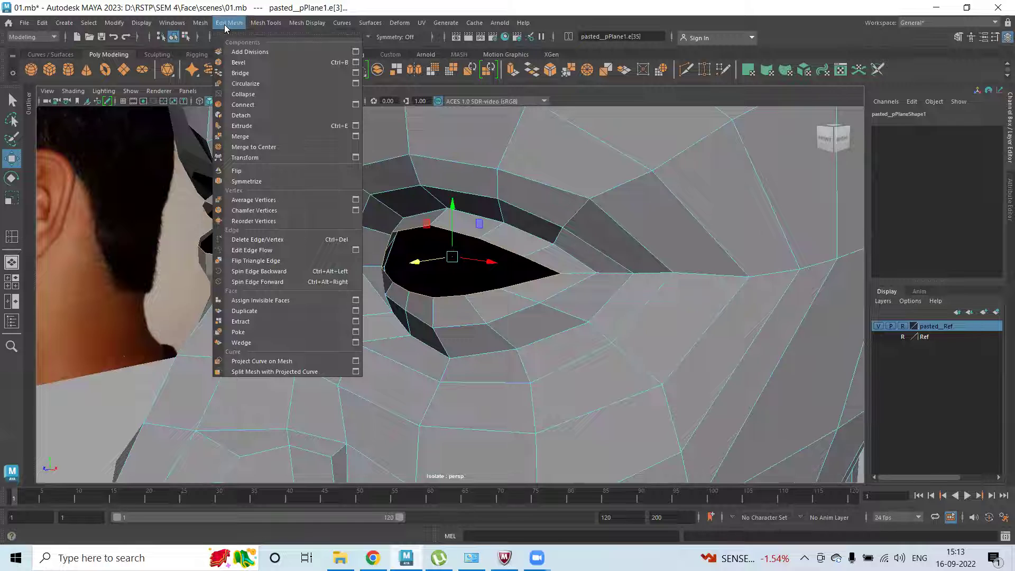
click(684, 172)
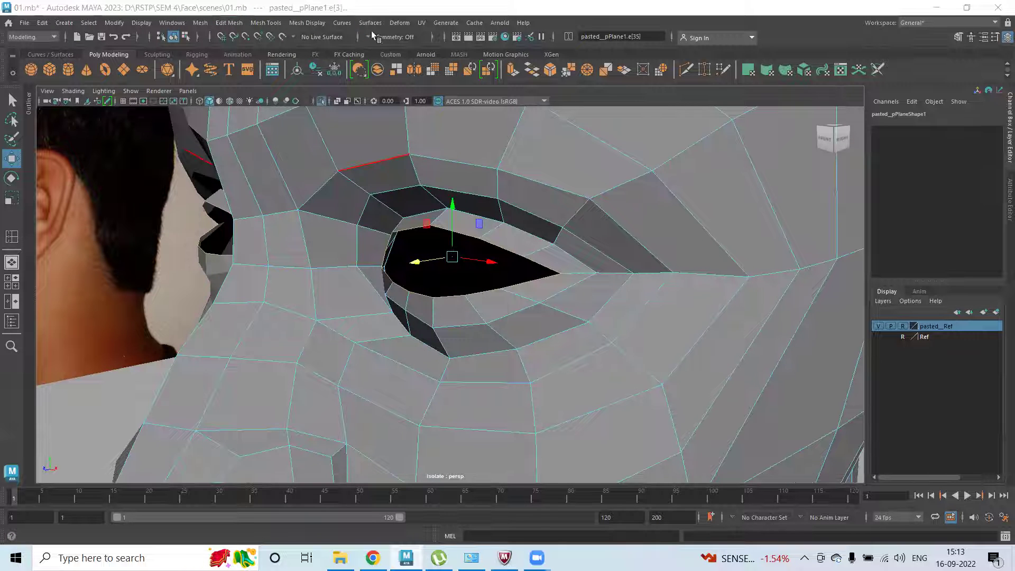
click(267, 22)
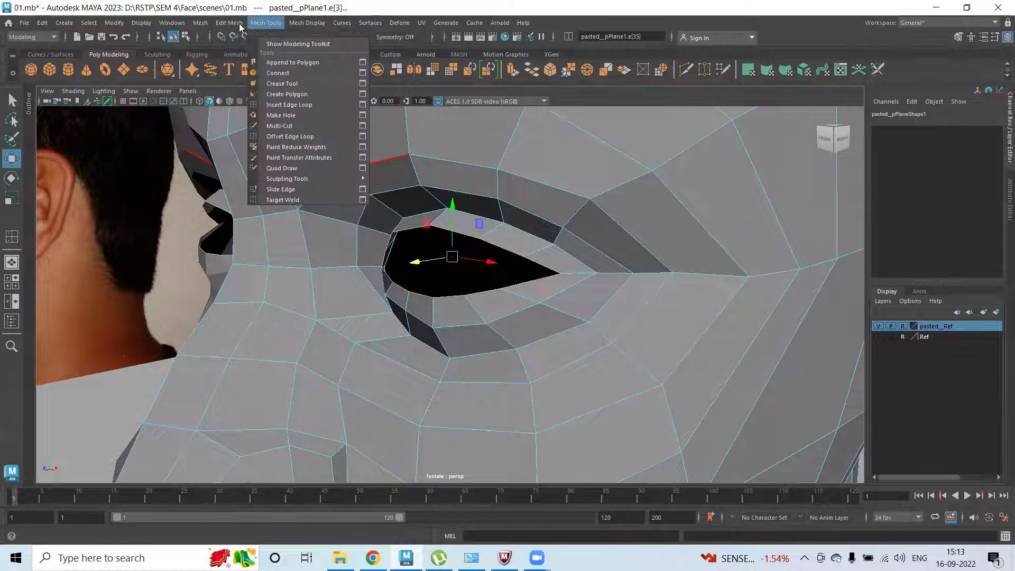
mouse_move(240, 25)
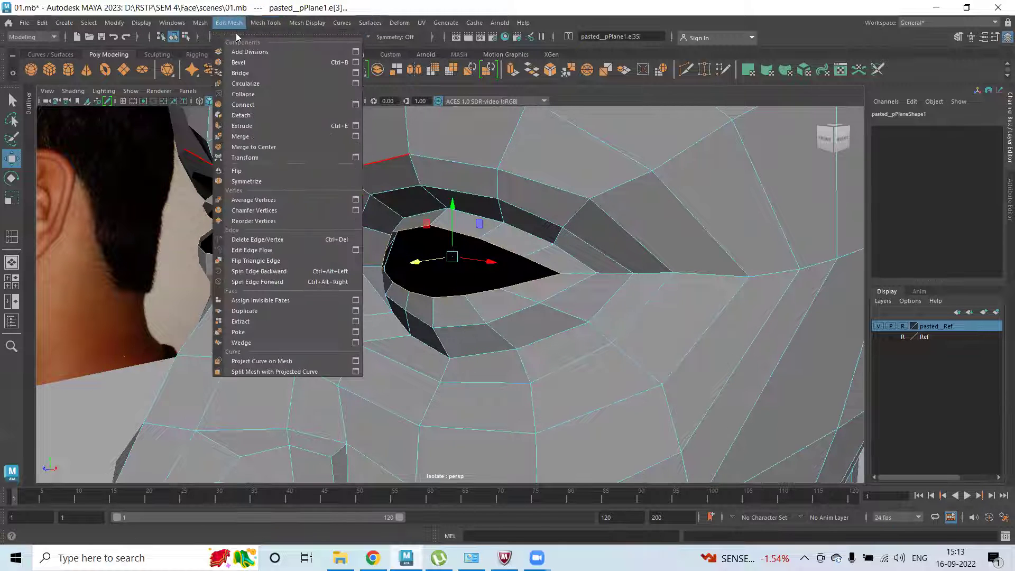
click(248, 124)
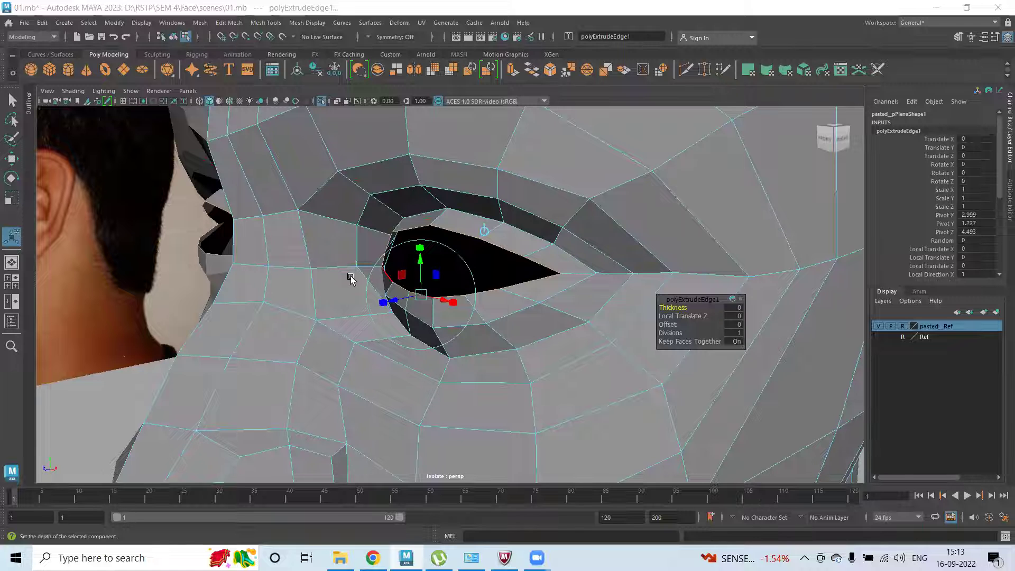
Step: Move the extruded eye border back into the head to about Z 4.11
scroll(438, 221, up, 5)
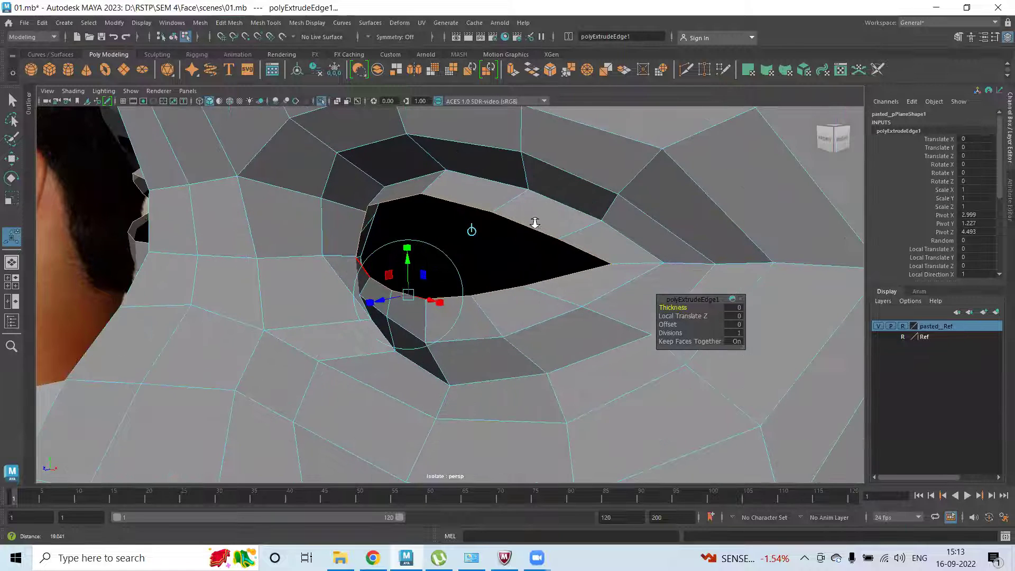
key(w)
alt+drag(451, 247, 415, 254)
scroll(361, 274, down, 3)
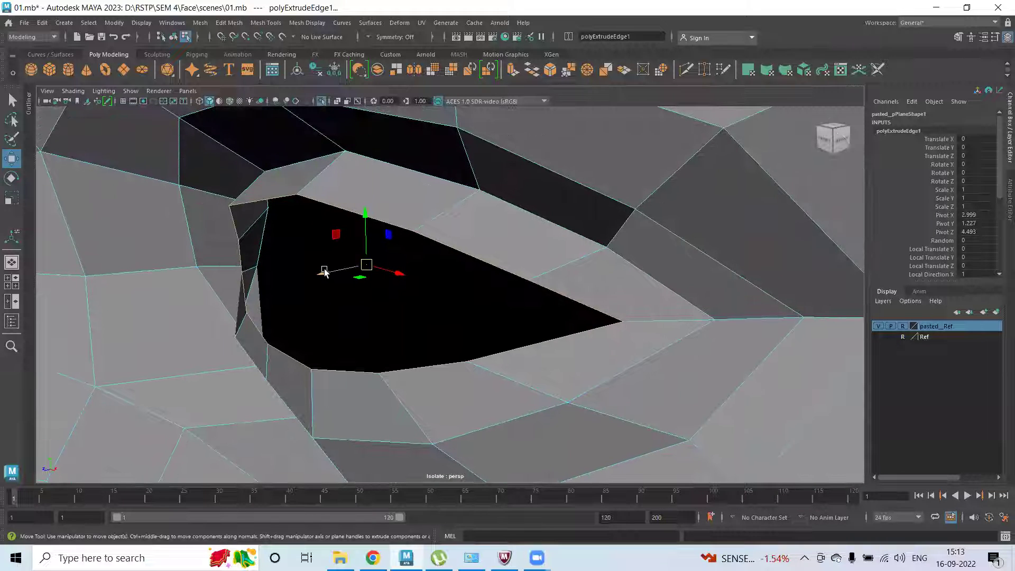
drag(354, 271, 393, 282)
scroll(402, 264, down, 3)
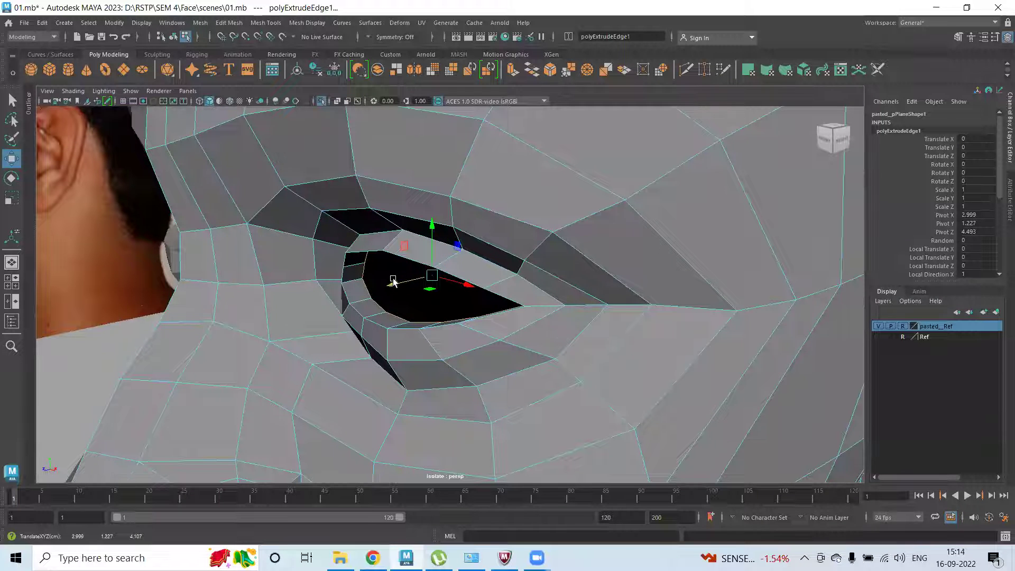
Step: Extrude the eye border edges a second time and move them deeper into the socket, to about Z 3.38
key(ctrl+e)
key(w)
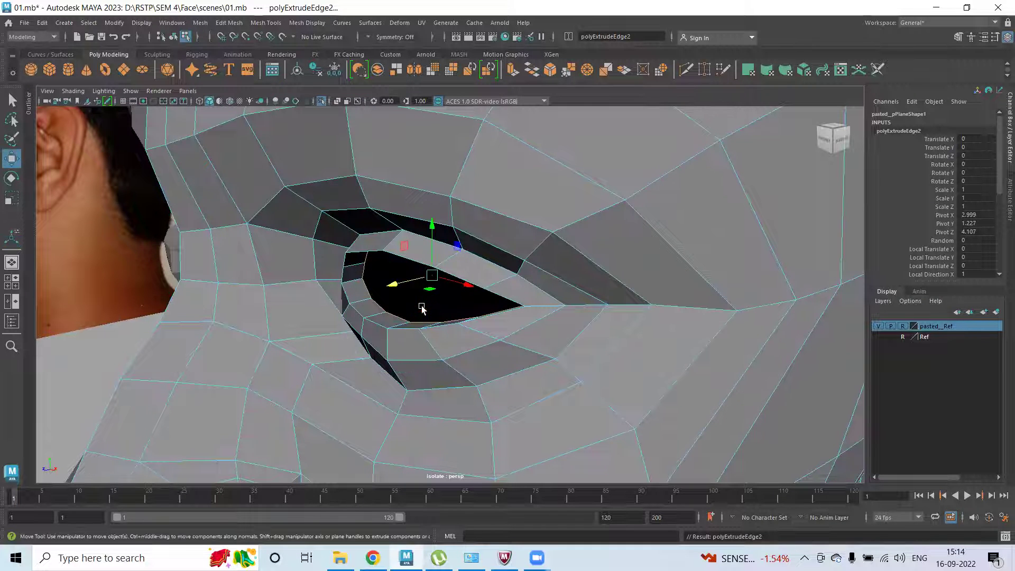
drag(393, 291, 446, 299)
alt+middle_drag(558, 280, 458, 260)
alt+drag(458, 261, 433, 282)
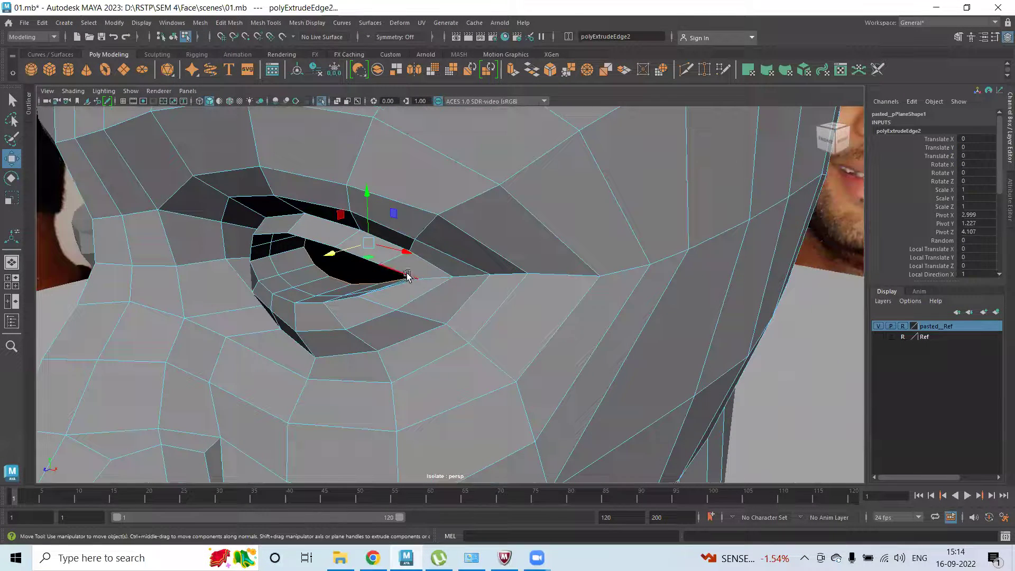
Step: Extrude the inner eye border a third time and push it farther back to about Z 2.8
key(ctrl+e)
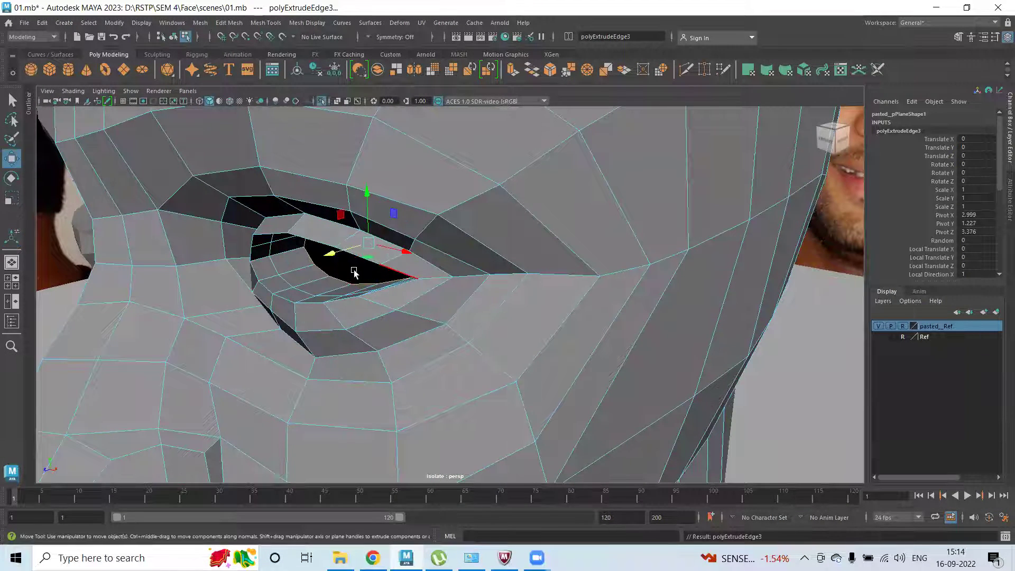
drag(332, 254, 352, 253)
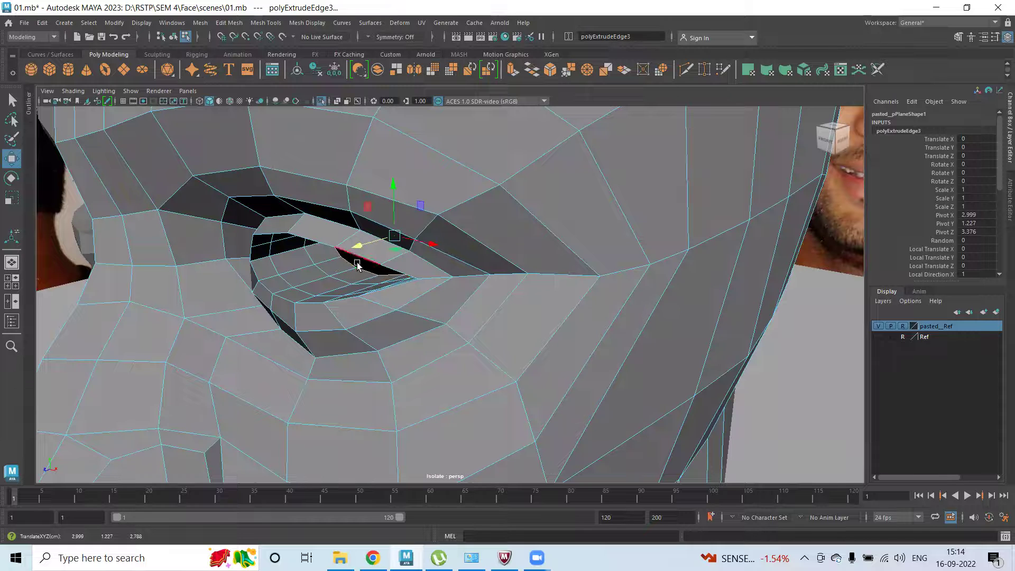
key(r)
scroll(358, 275, down, 4)
alt+drag(372, 272, 419, 265)
alt+middle_drag(456, 268, 392, 329)
drag(459, 244, 263, 258)
key(w)
alt+drag(259, 302, 428, 289)
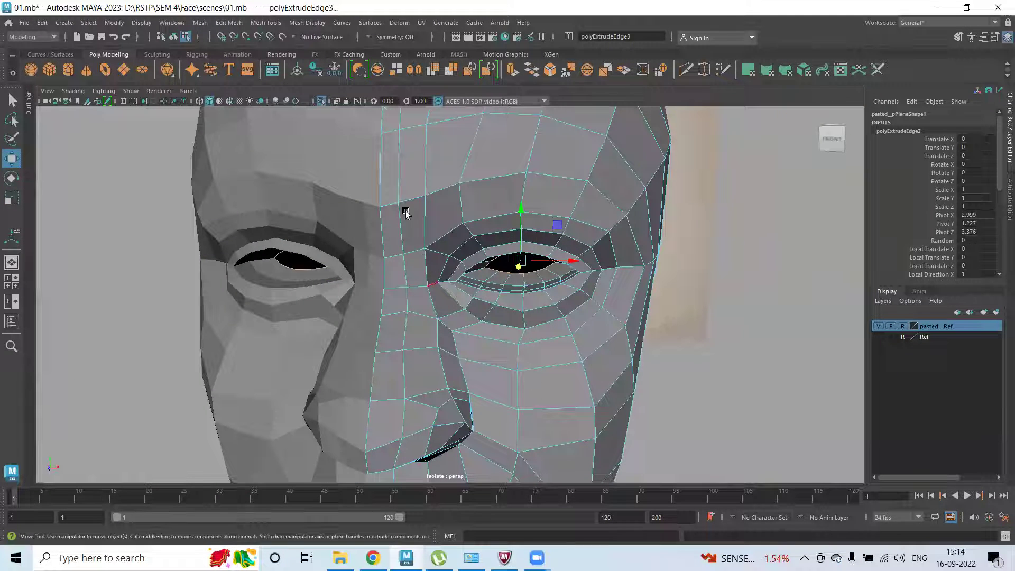
right_drag(442, 189, 471, 174)
alt+drag(551, 290, 529, 285)
Step: Preview the face mesh smoothed, examine the eye sockets from several angles, and return to the unsmoothed display
click(732, 217)
click(459, 252)
key(f)
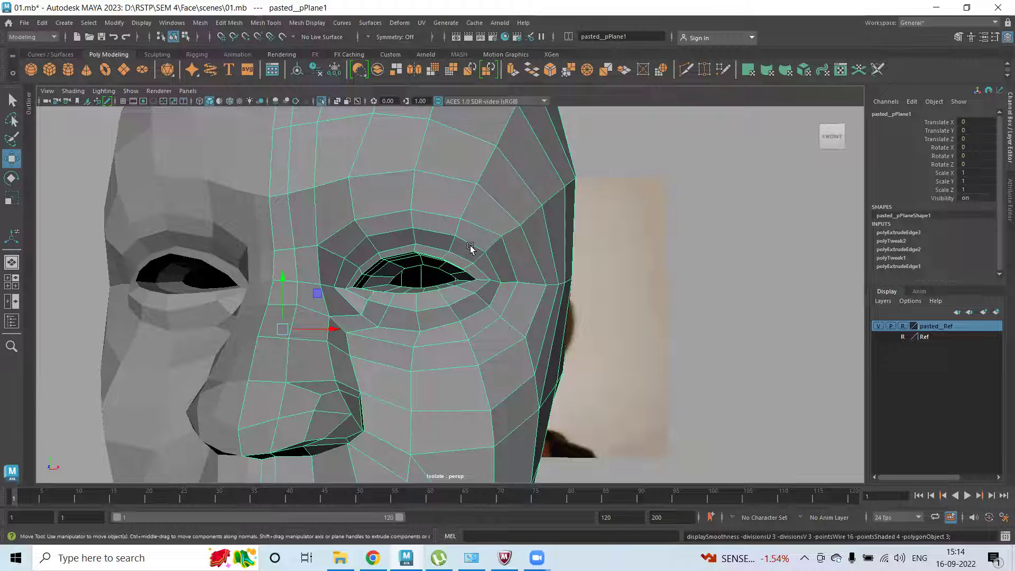
key(3)
click(535, 241)
click(320, 292)
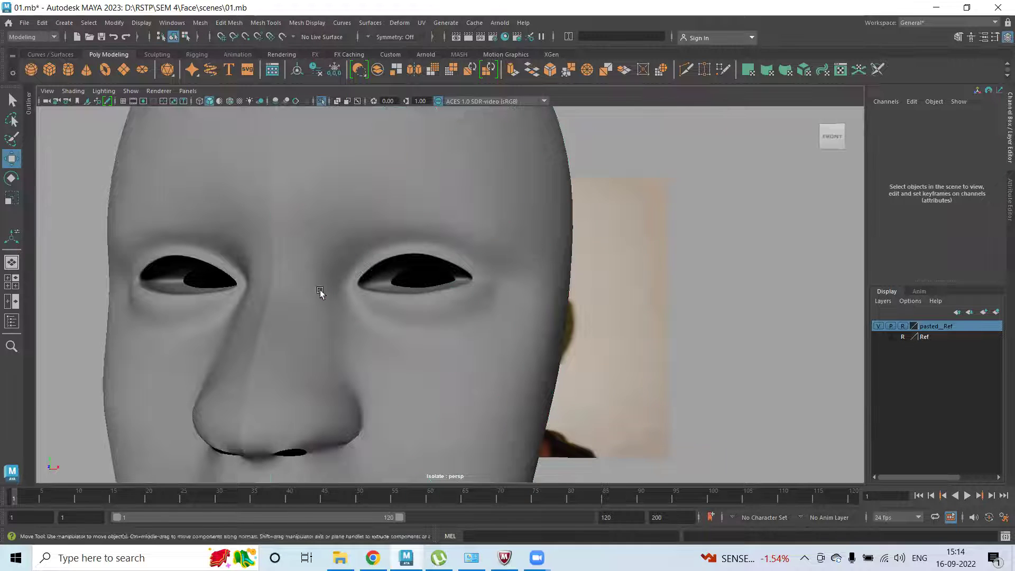
scroll(408, 313, up, 5)
alt+drag(372, 312, 199, 315)
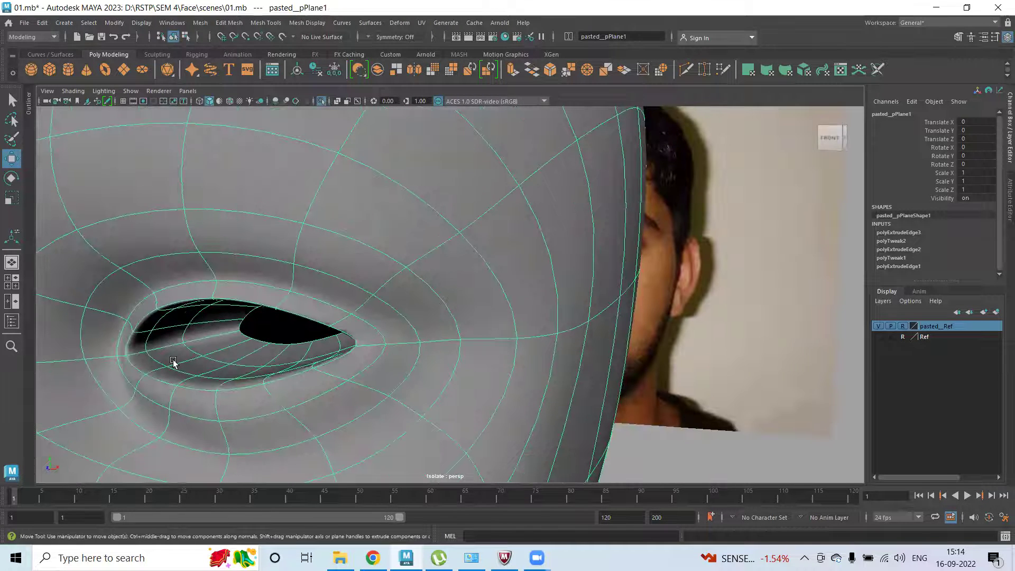
scroll(523, 275, down, 5)
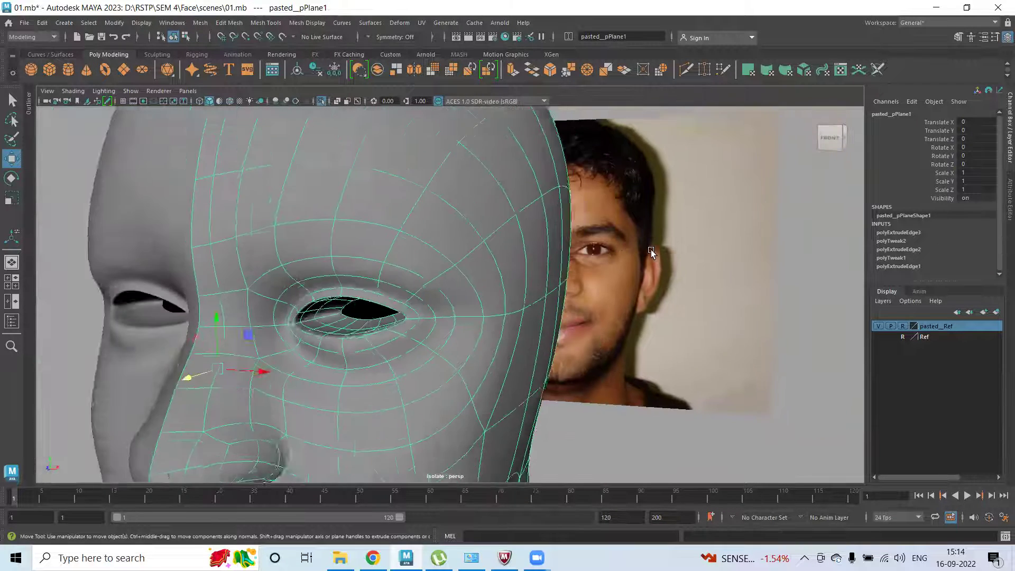
click(782, 189)
mouse_move(397, 268)
alt+mouse_down()
mouse_move(429, 255)
mouse_move(416, 263)
alt+mouse_up()
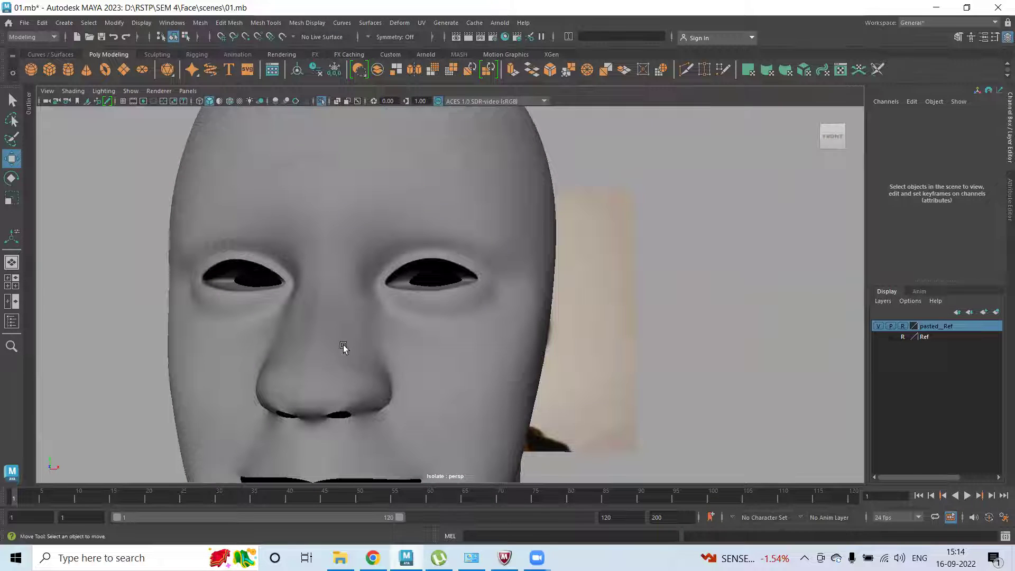
click(366, 347)
key(1)
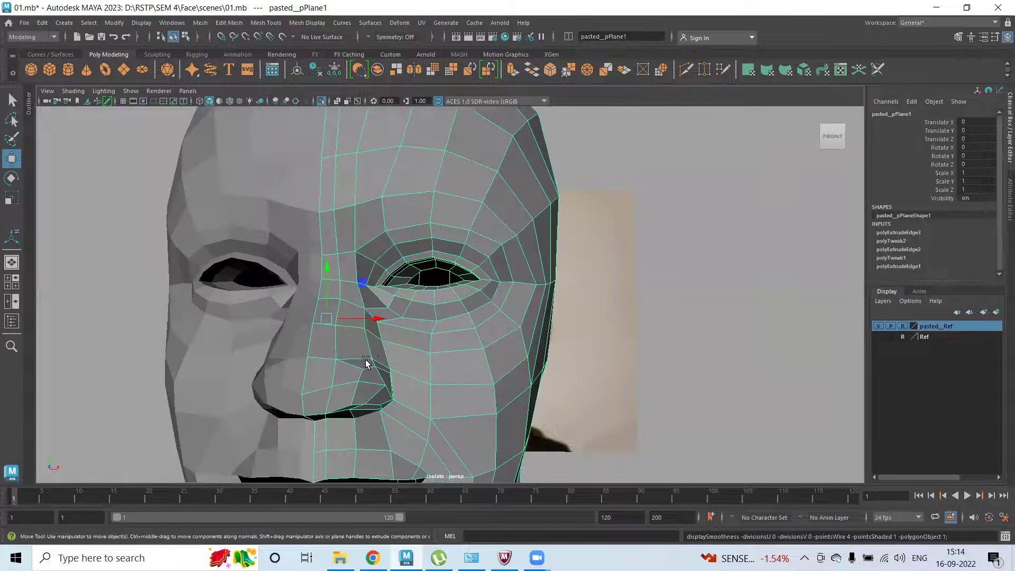
Step: Select the nostril opening's border edge loop under the nose and shift it slightly to about X 0.75, Y -2.78, Z 7.39
alt+middle_drag(375, 369, 383, 222)
alt+drag(348, 302, 342, 263)
alt+middle_drag(342, 207, 353, 338)
alt+right_drag(353, 317, 455, 290)
alt+drag(327, 289, 320, 211)
alt+middle_drag(320, 211, 395, 248)
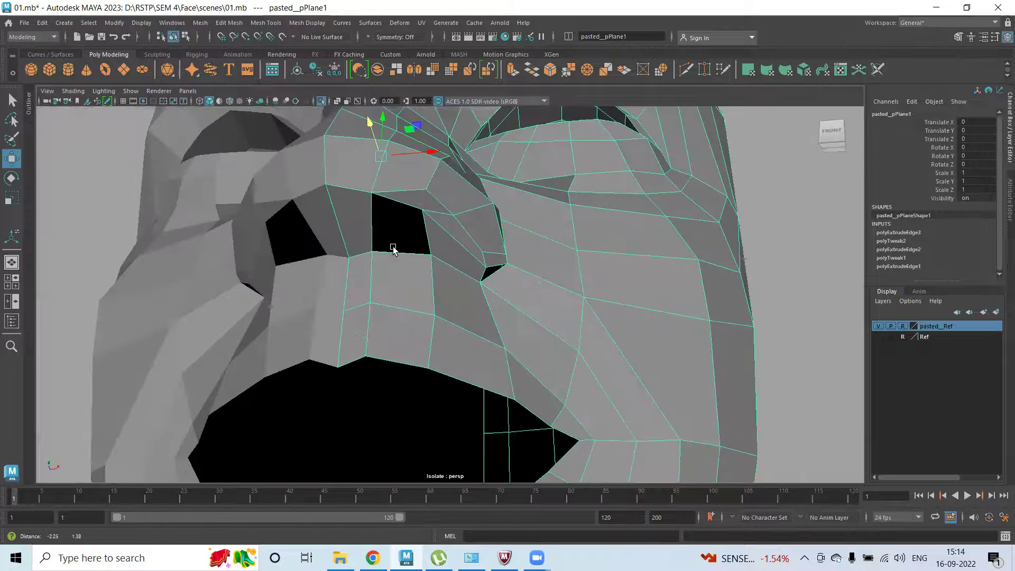
right_drag(415, 232, 415, 204)
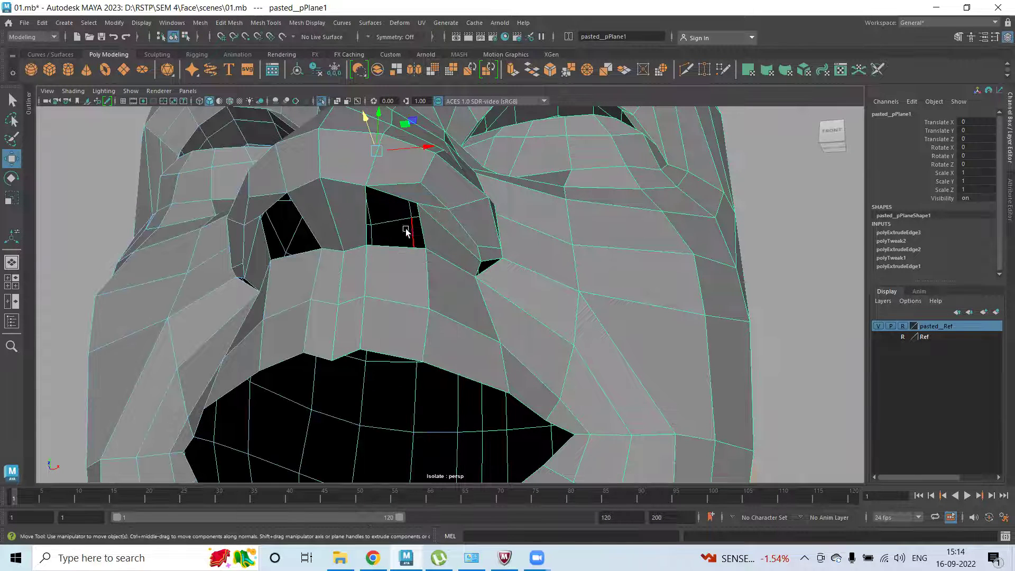
right_drag(245, 237, 321, 212)
click(535, 282)
right_drag(754, 194, 754, 165)
double_click(423, 228)
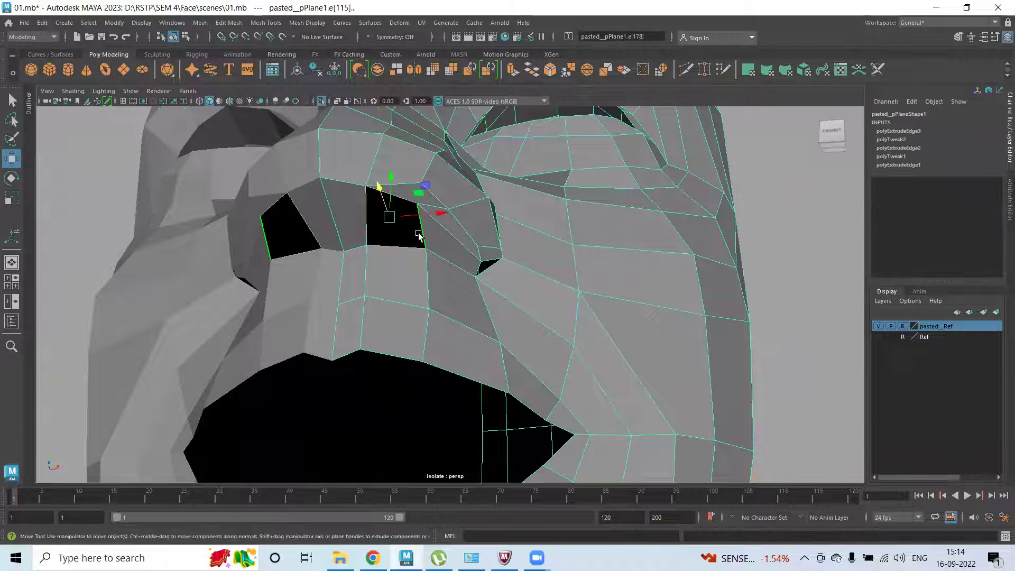
drag(424, 215, 437, 214)
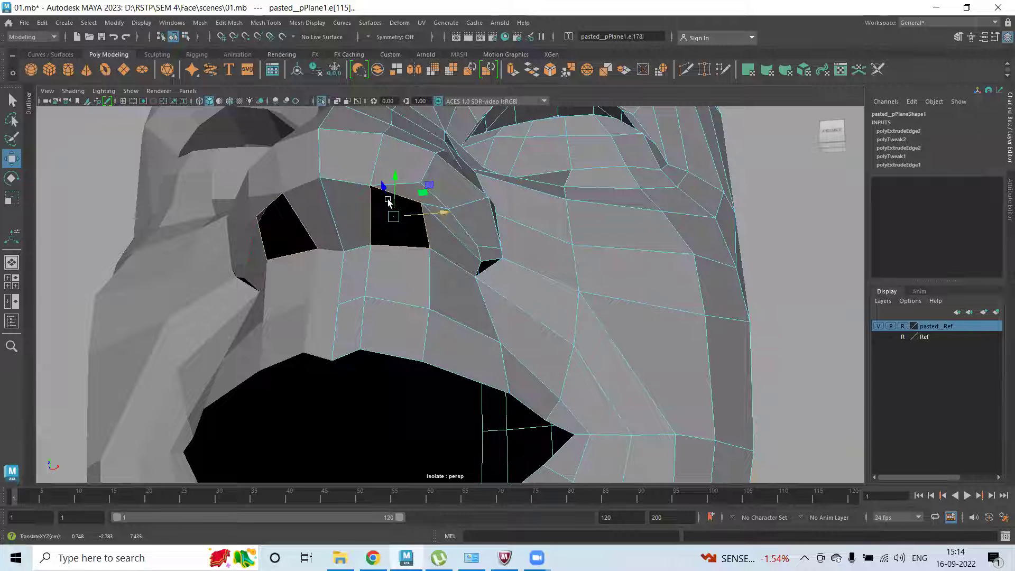
drag(386, 188, 447, 231)
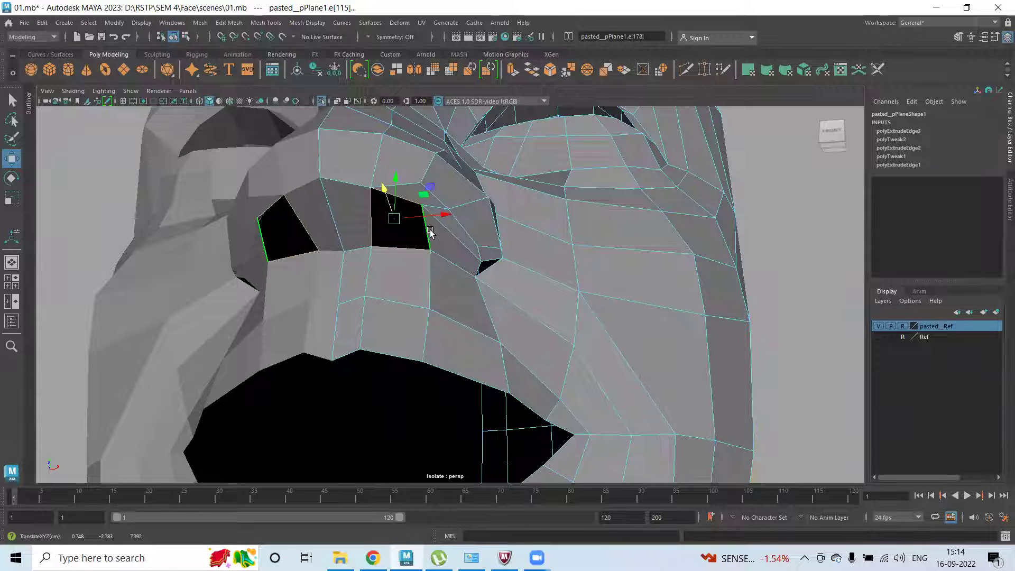
Step: Extrude the nostril border edges, raise them up into the nose, and frame the extrusion from inside the head
shift+right_drag(431, 256, 431, 267)
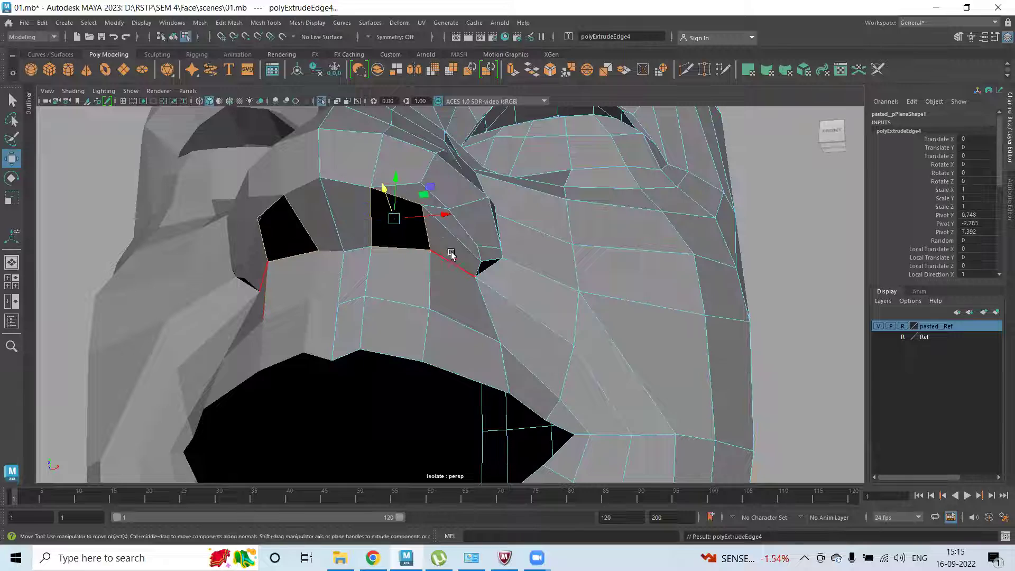
alt+drag(453, 256, 421, 323)
alt+middle_drag(421, 249, 422, 196)
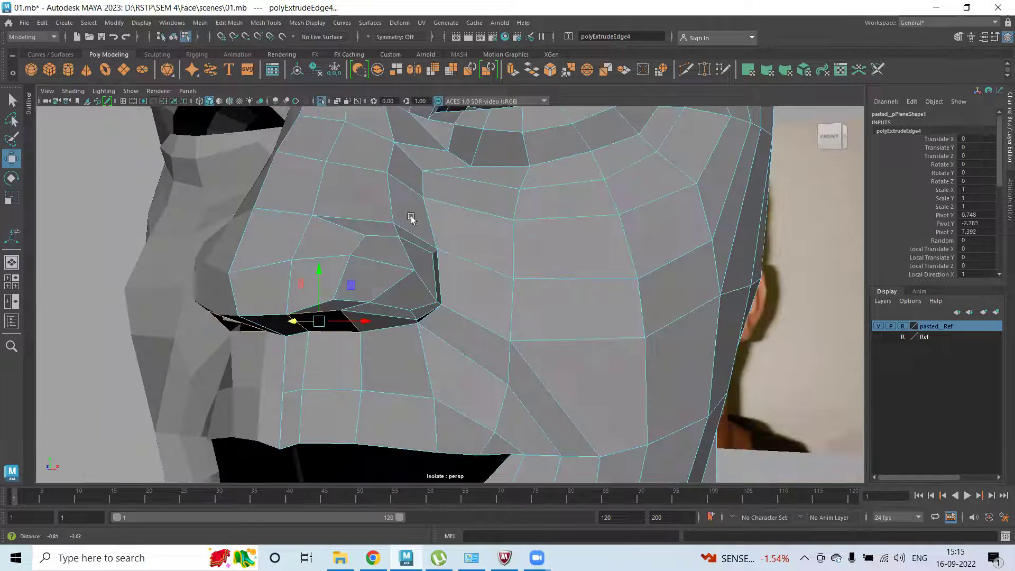
drag(319, 273, 319, 232)
alt+drag(332, 303, 635, 297)
alt+right_drag(447, 308, 831, 399)
alt+middle_drag(469, 310, 117, 244)
alt+drag(117, 246, 419, 322)
key(f)
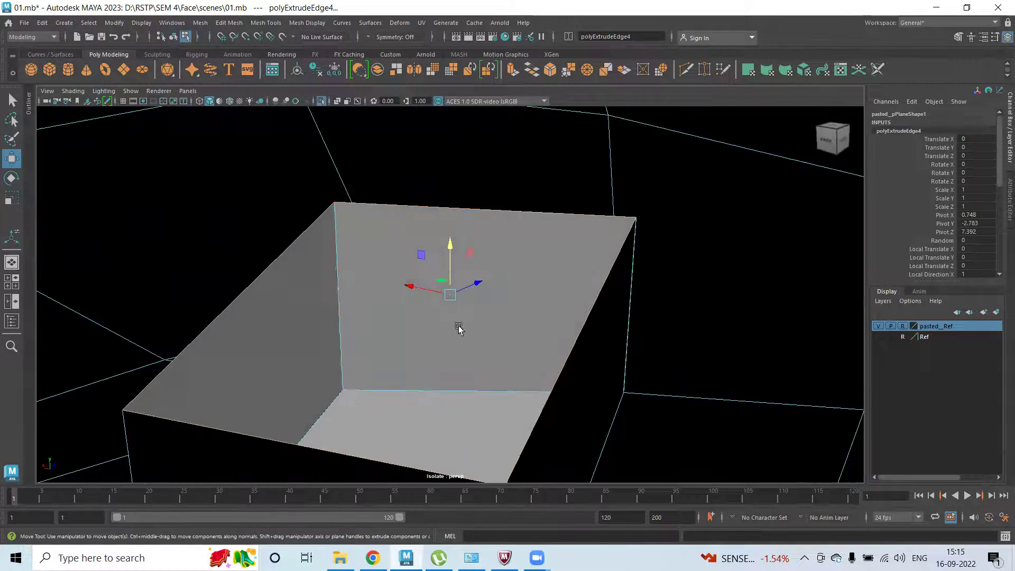
Step: Shift the extruded nostril border edges sideways and slightly in depth to about X 0.69, Z 7.32
alt+right_drag(419, 321, 133, 298)
alt+drag(392, 341, 433, 327)
drag(479, 286, 472, 289)
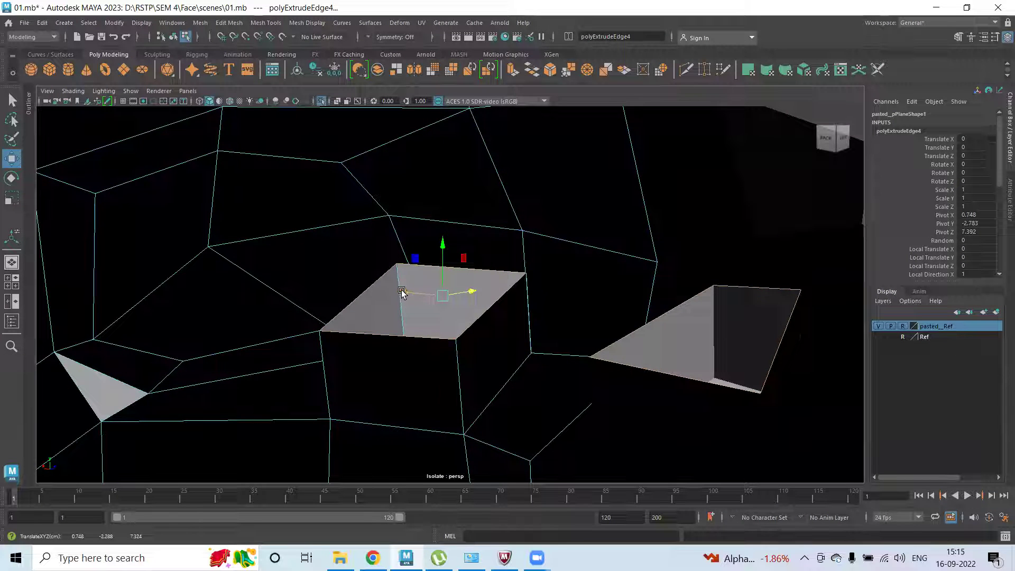
drag(401, 291, 410, 293)
Step: Extrude the nostril border edges a second time, then raise the new edges higher into the nose and adjust their size
key(ctrl+e)
key(w)
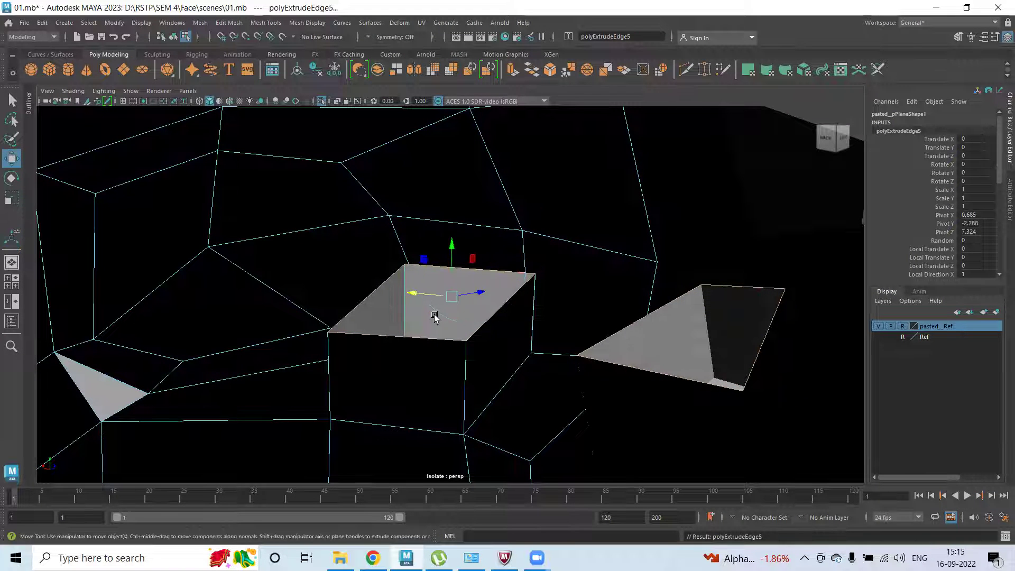
drag(445, 263, 449, 153)
alt+drag(513, 301, 431, 317)
key(r)
drag(453, 233, 456, 273)
key(w)
key(F10)
click(480, 233)
key(ctrl+z)
key(ctrl+z)
drag(472, 221, 466, 231)
alt+drag(470, 267, 416, 229)
Step: Close the open inner end of the nostril extrusion with Fill Hole from one of its border edges
click(385, 256)
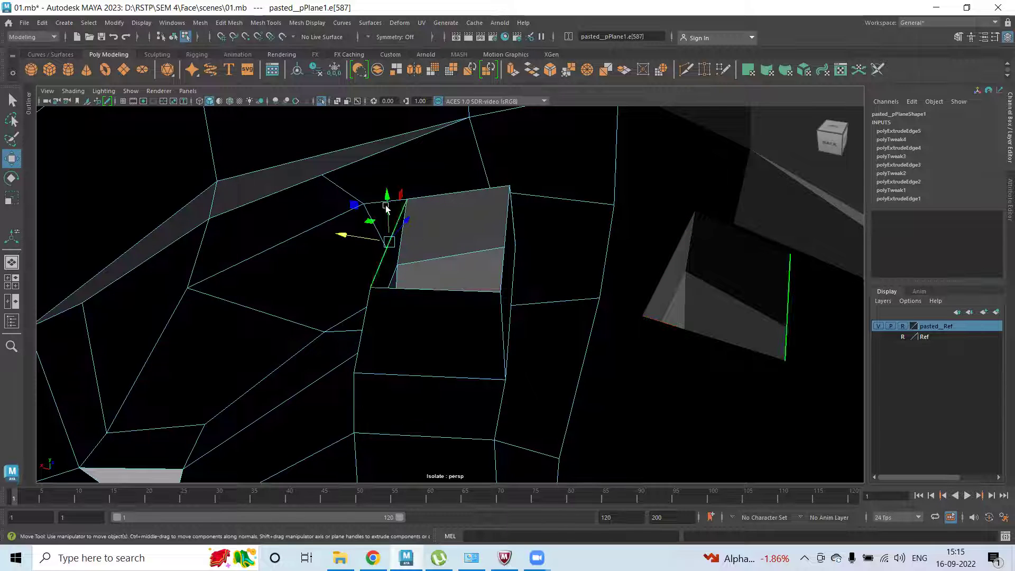
shift+right_click(389, 246)
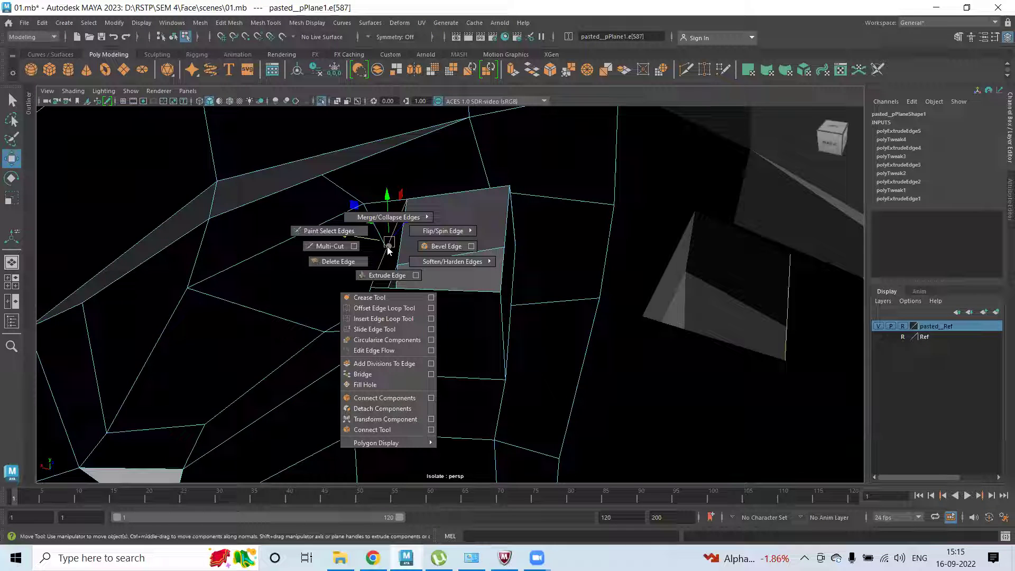
key(ctrl+e)
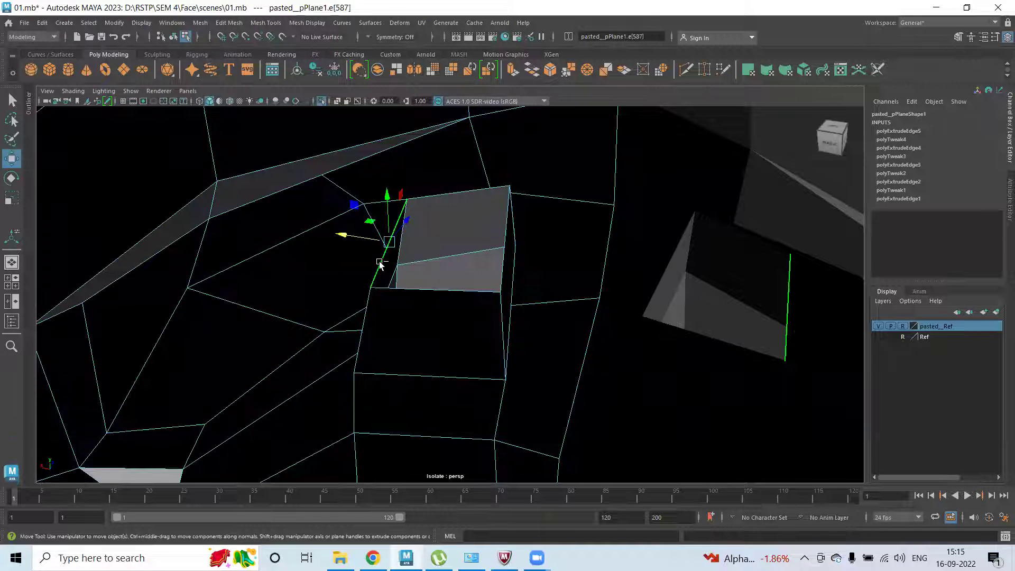
shift+right_click(380, 265)
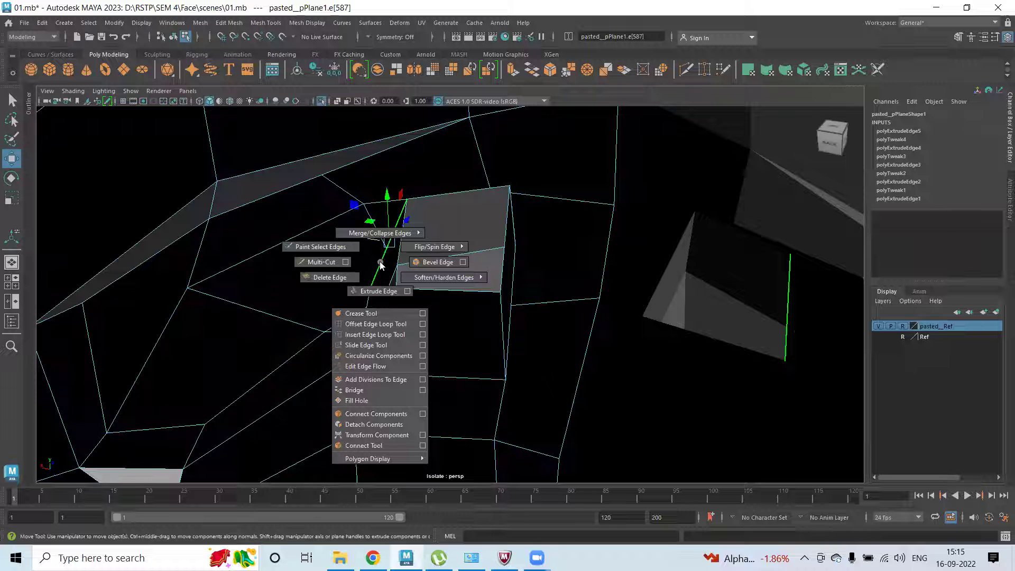
click(364, 402)
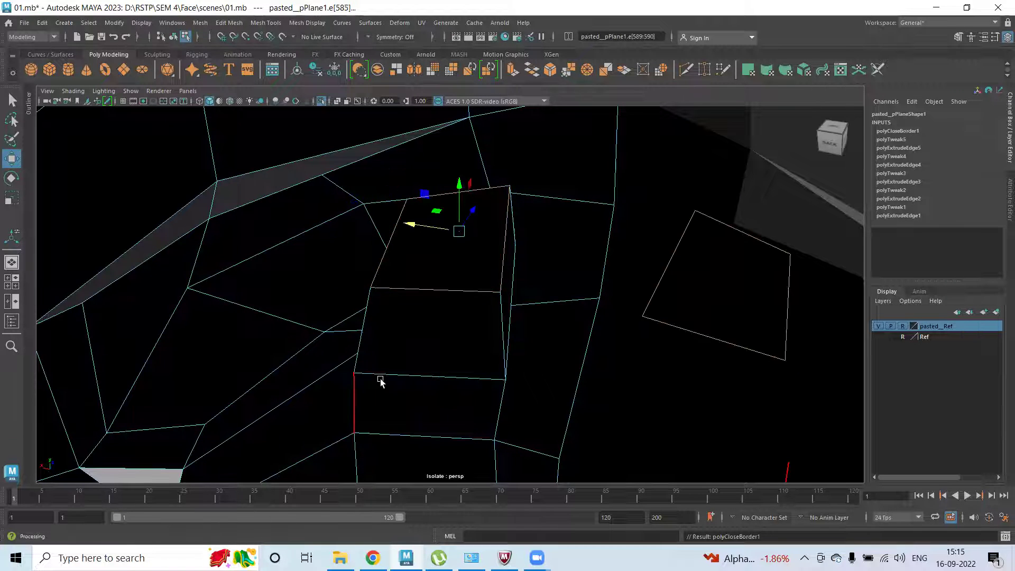
Step: Examine the closed nostrils from below and the side, preview the face mesh smoothed, and return to the unsmoothed display
key(5)
mouse_move(519, 312)
alt+mouse_down()
mouse_move(424, 229)
mouse_move(319, 176)
mouse_move(310, 211)
mouse_move(455, 149)
alt+mouse_up()
click(455, 149)
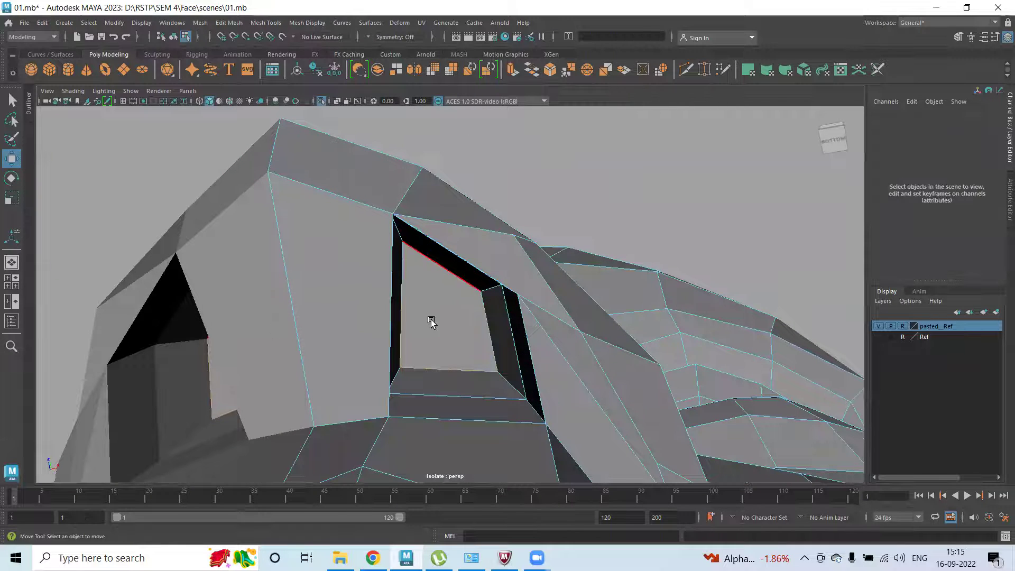
scroll(442, 313, down, 5)
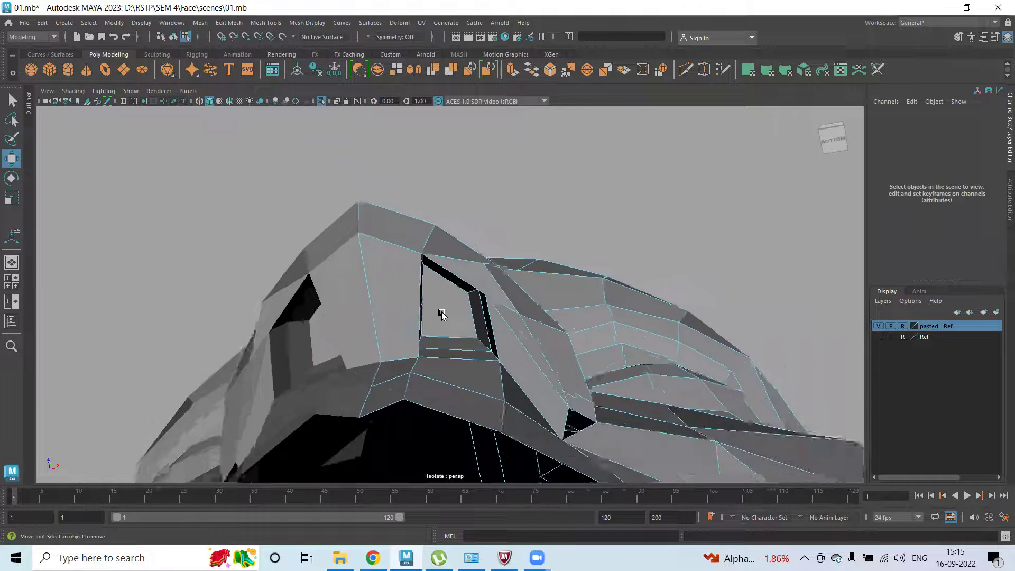
mouse_move(485, 303)
alt+mouse_down()
mouse_move(458, 354)
mouse_move(261, 320)
mouse_move(503, 313)
mouse_move(490, 302)
alt+mouse_up()
click(455, 284)
key(3)
click(306, 262)
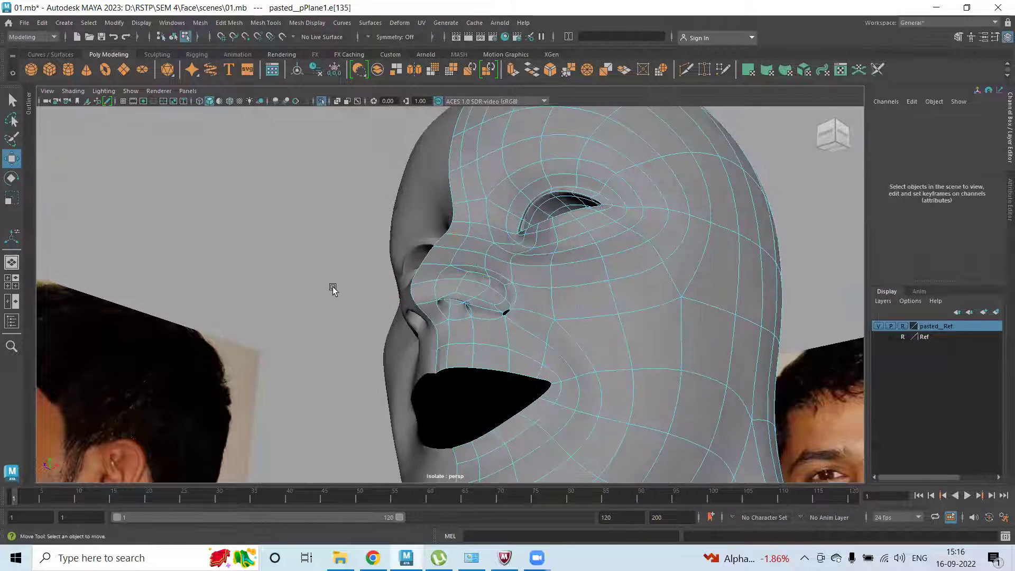
alt+drag(438, 332, 471, 264)
alt+right_drag(483, 339, 544, 333)
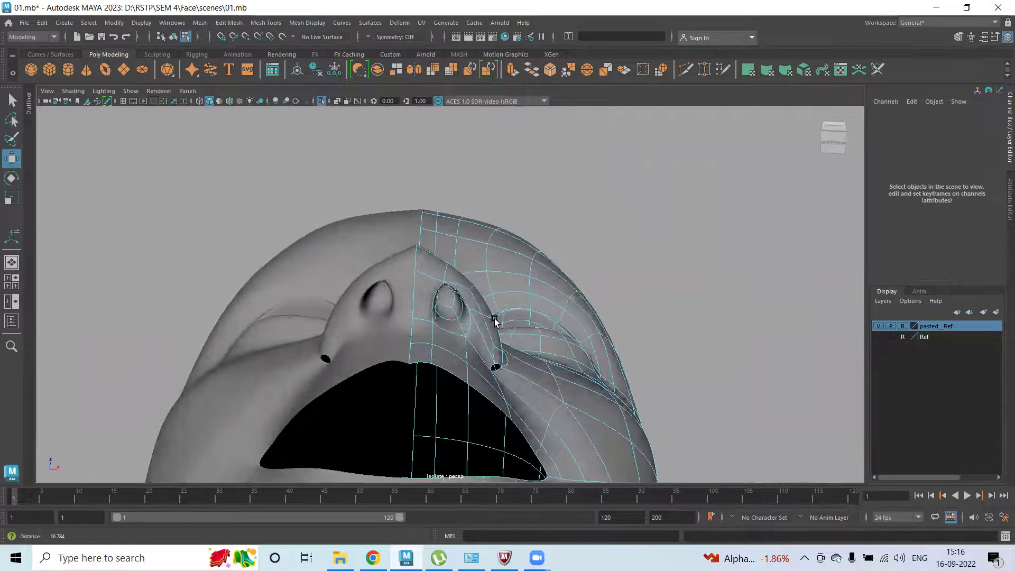
alt+drag(523, 289, 490, 326)
key(1)
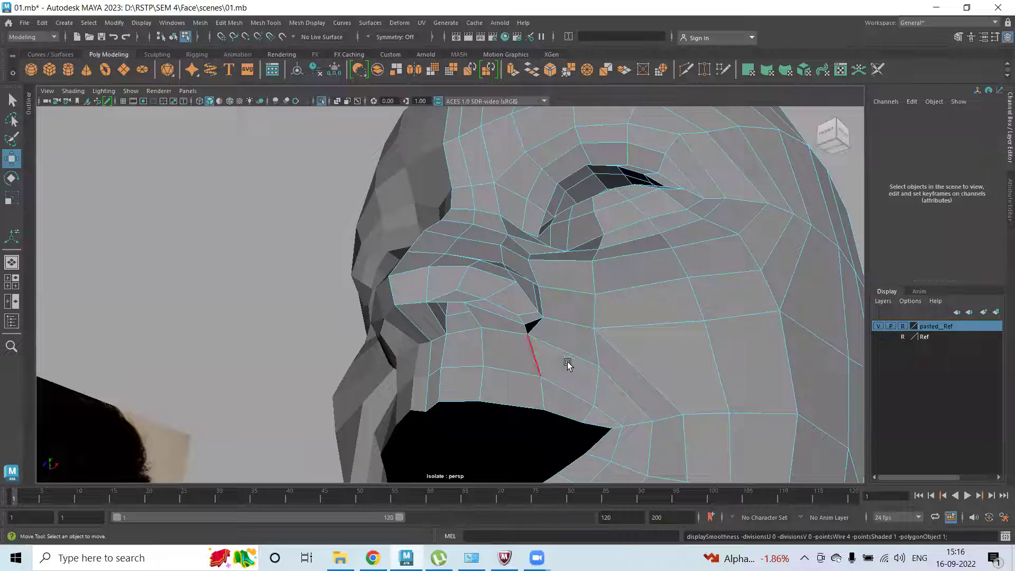
Step: Select a border edge of the small triangular gap beside the nostril wing and fill the hole
alt+right_drag(566, 361, 609, 339)
alt+drag(609, 339, 533, 332)
alt+drag(609, 301, 627, 285)
alt+right_drag(627, 285, 654, 305)
alt+drag(654, 308, 416, 292)
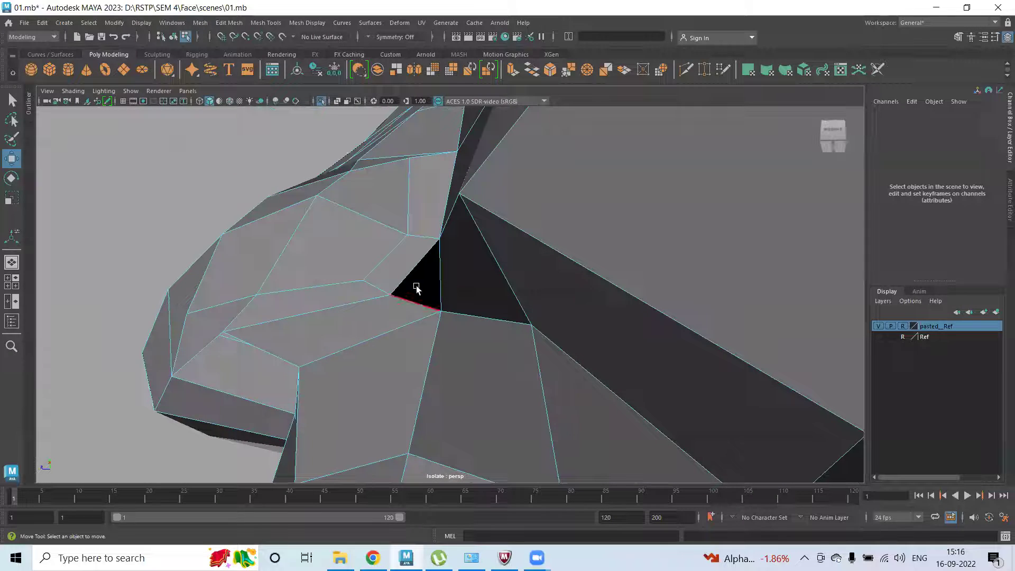
right_drag(415, 273, 415, 211)
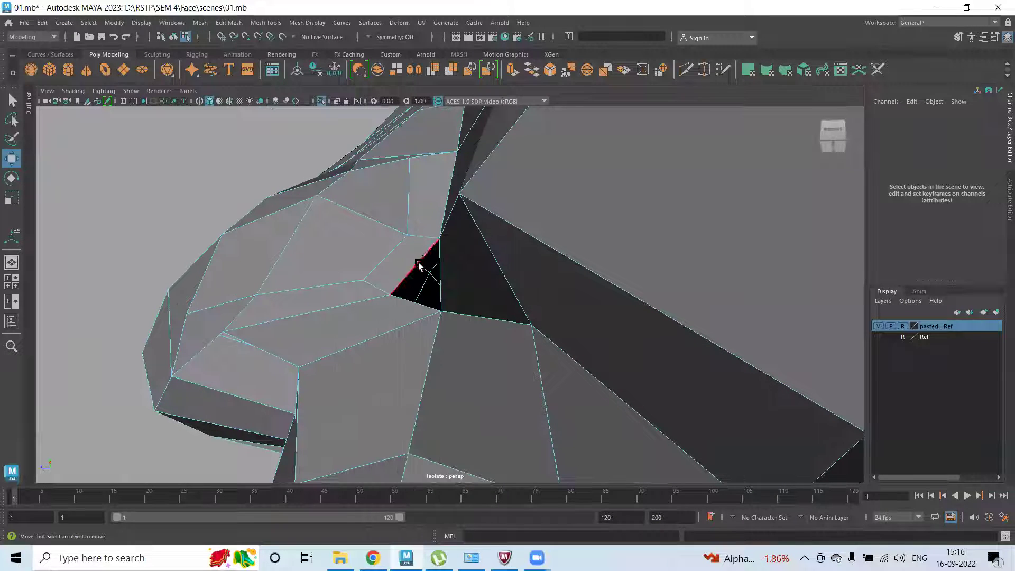
click(417, 305)
alt+drag(419, 309, 504, 323)
click(504, 321)
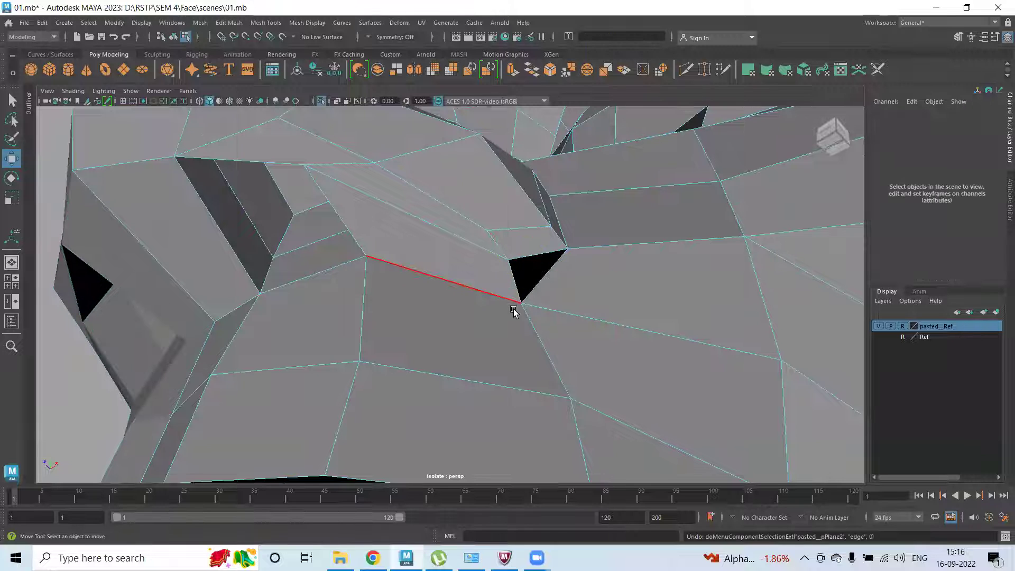
click(526, 295)
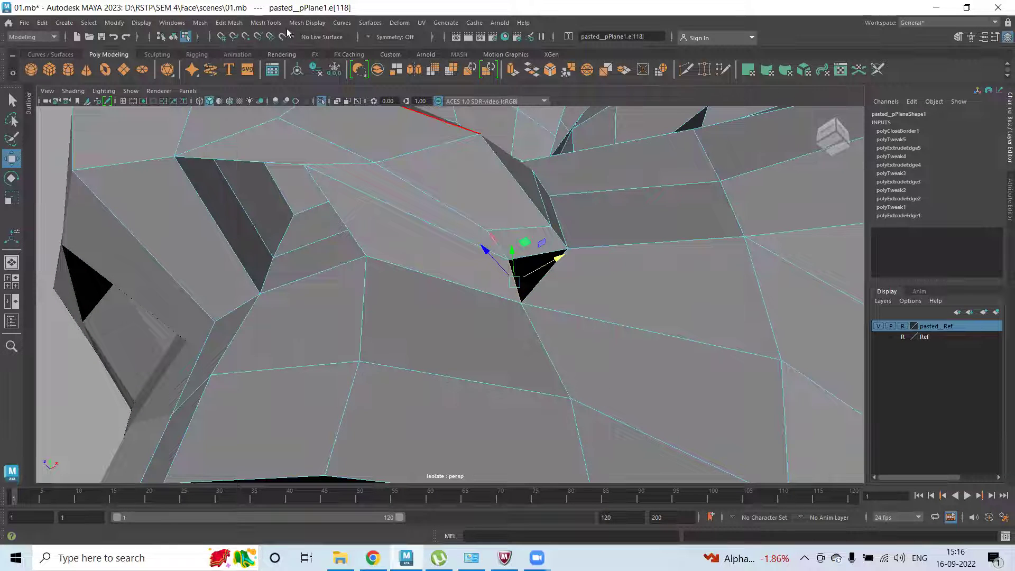
shift+right_drag(513, 262, 512, 405)
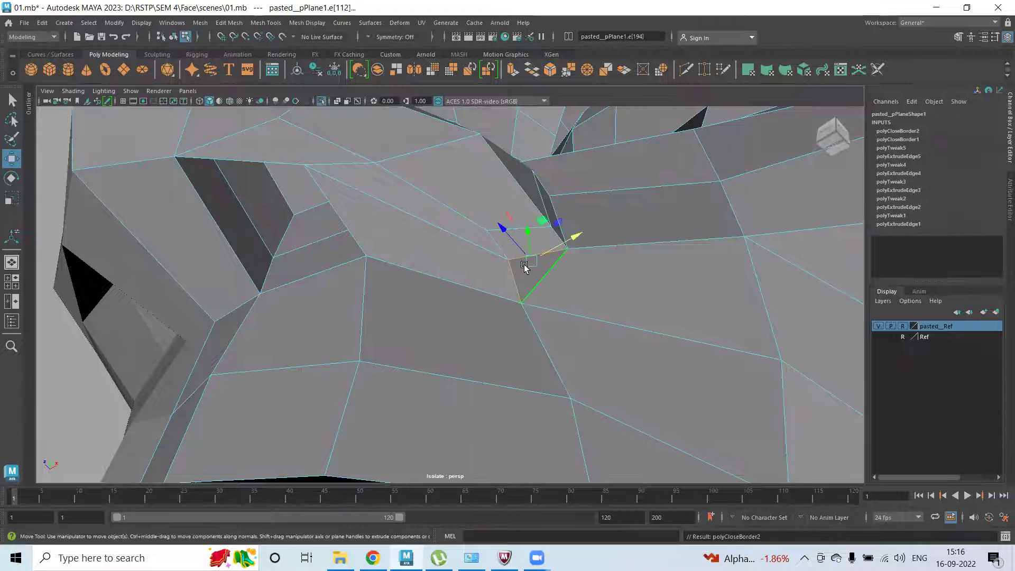
Step: Examine the whole face from the front, preview the face mesh smoothed in object mode, and return to the unsmoothed display
scroll(533, 287, down, 5)
alt+drag(535, 298, 587, 312)
alt+right_drag(587, 312, 362, 277)
alt+drag(363, 277, 516, 278)
alt+drag(516, 143, 499, 174)
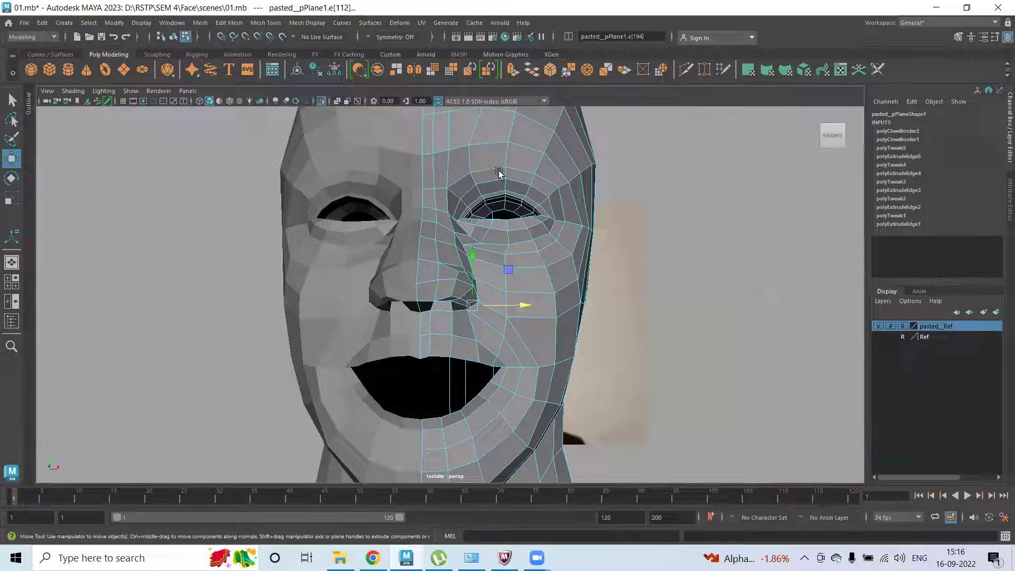
right_drag(499, 171, 550, 155)
alt+middle_drag(586, 308, 508, 109)
click(684, 252)
click(391, 247)
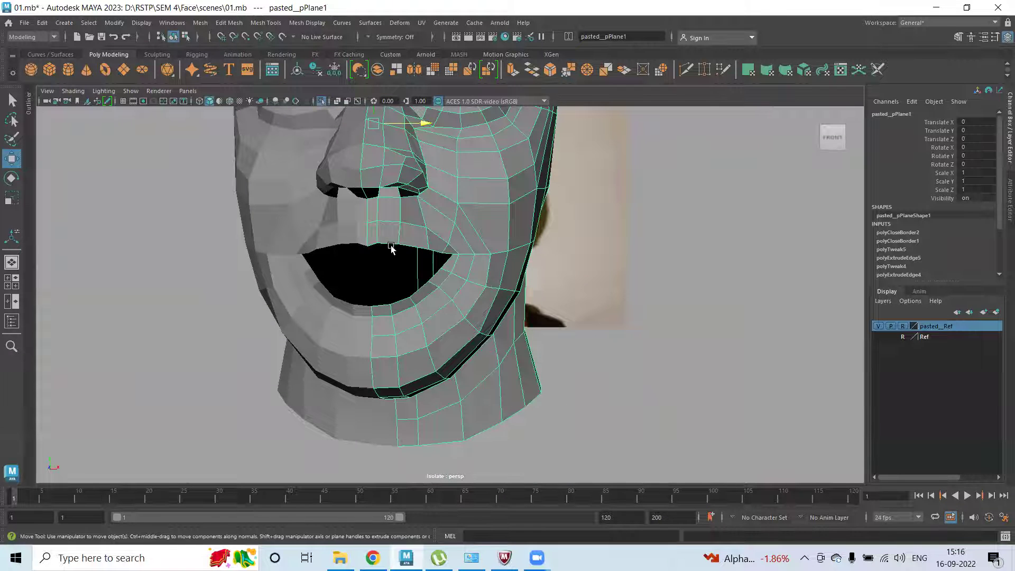
key(3)
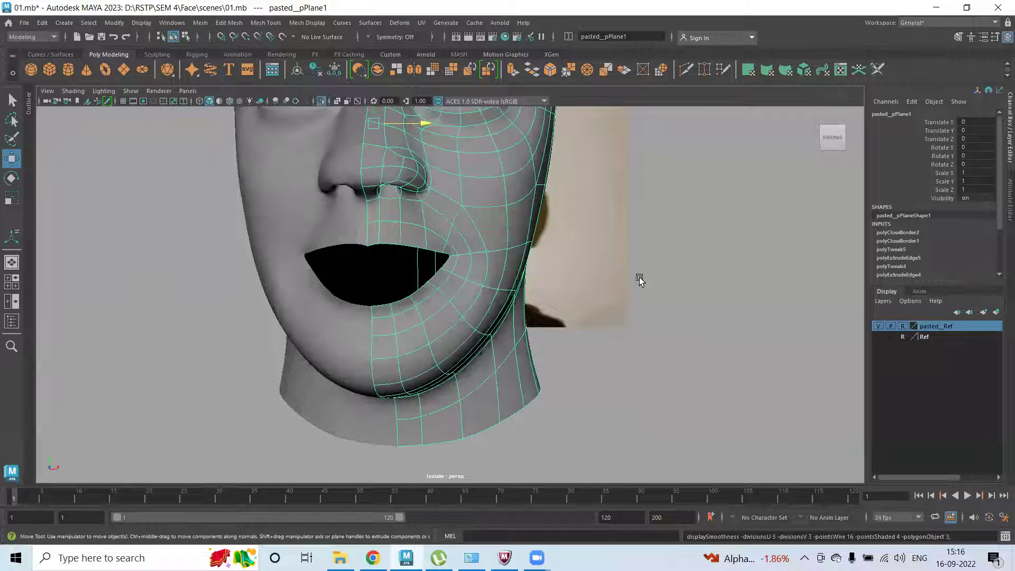
click(630, 281)
scroll(487, 298, down, 6)
alt+drag(507, 261, 468, 262)
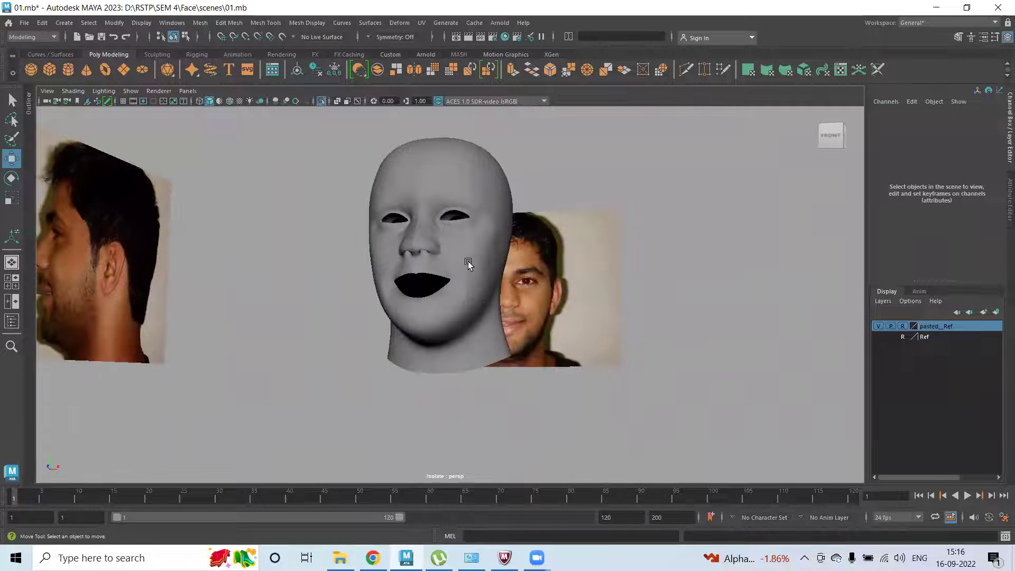
click(467, 261)
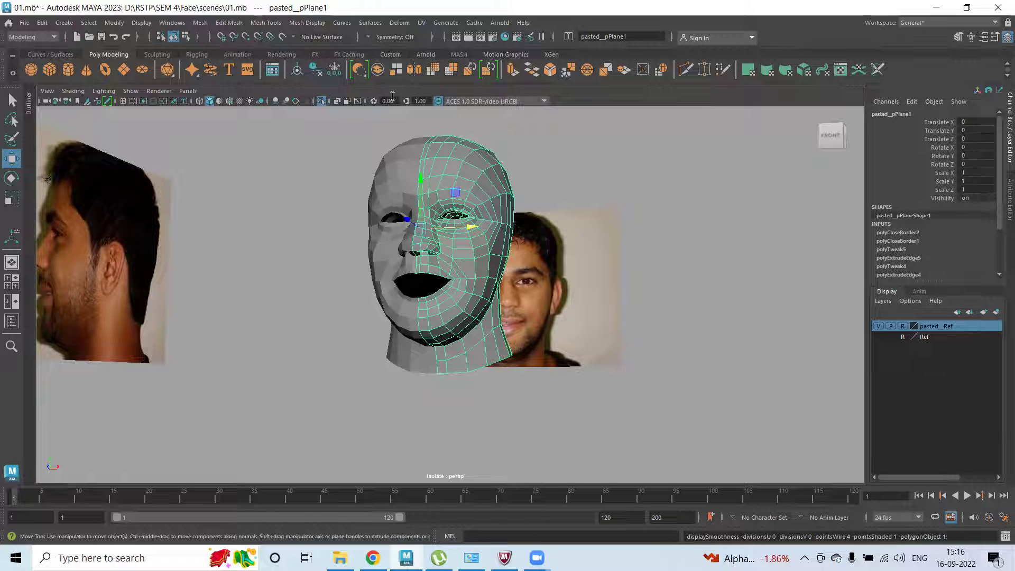
Step: Select both mirrored halves of the face as objects and delete their construction history
scroll(381, 248, up, 10)
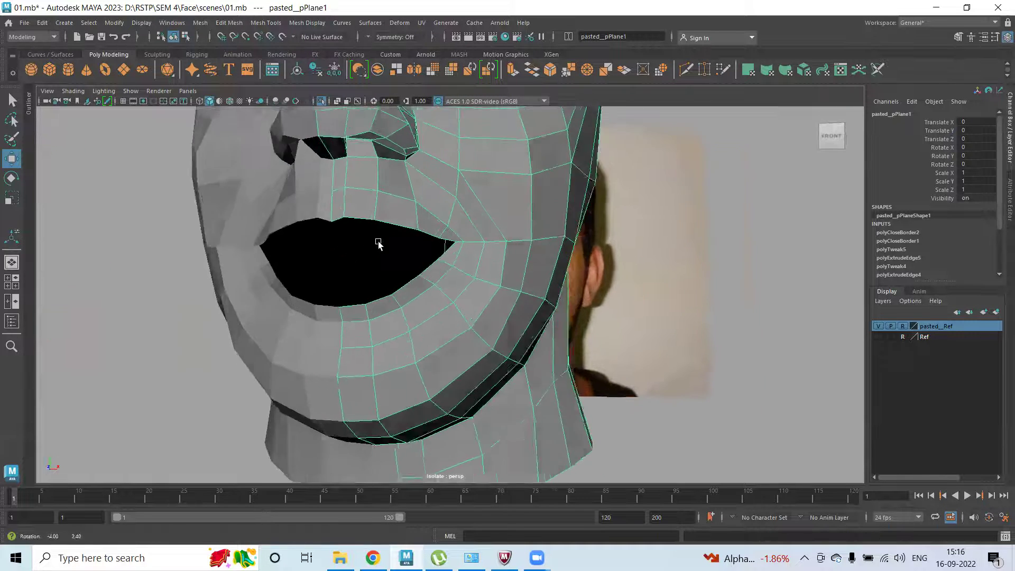
alt+drag(378, 242, 384, 247)
alt+right_drag(377, 250, 412, 253)
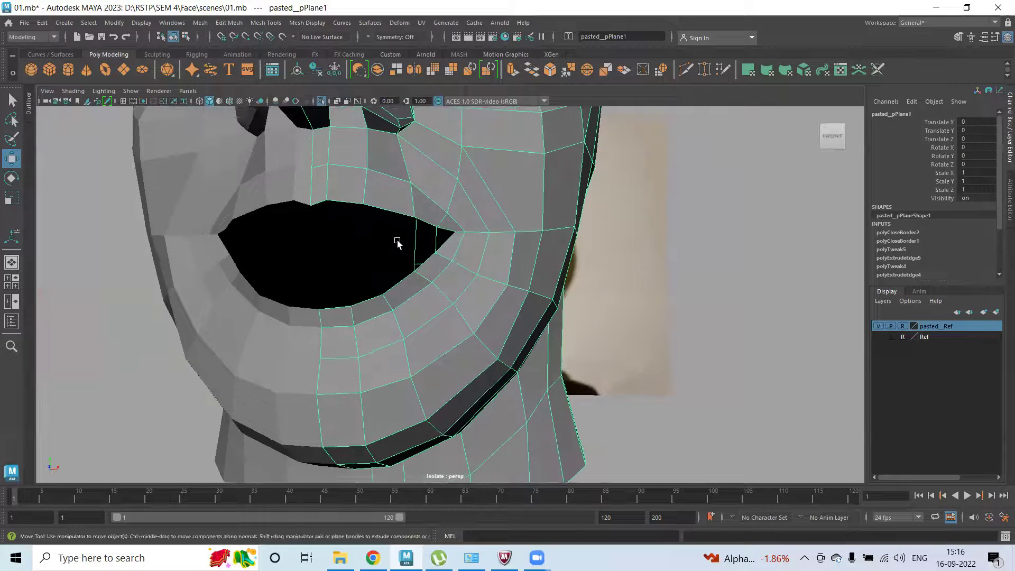
alt+middle_drag(370, 205, 378, 224)
right_drag(373, 217, 369, 185)
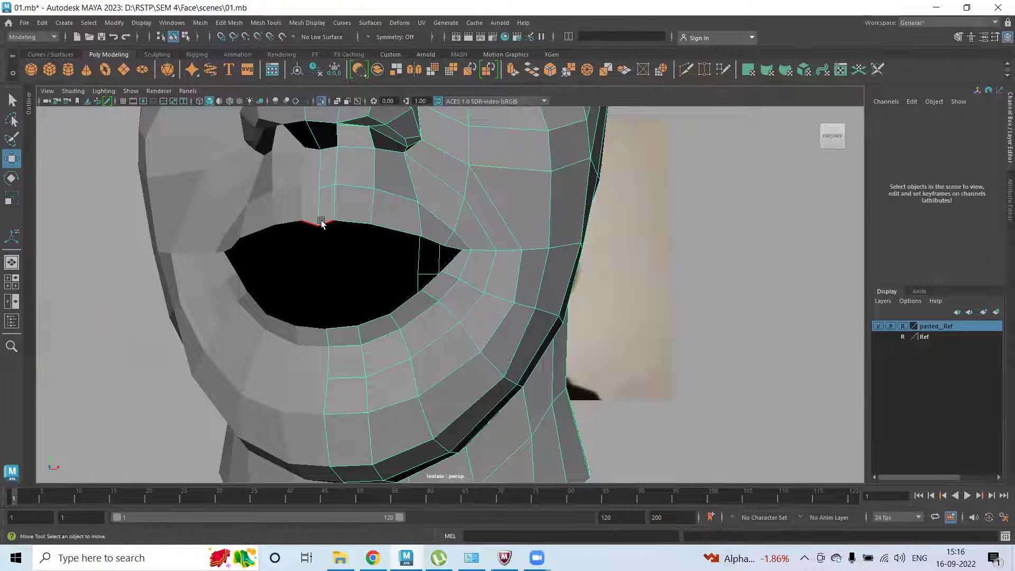
click(318, 220)
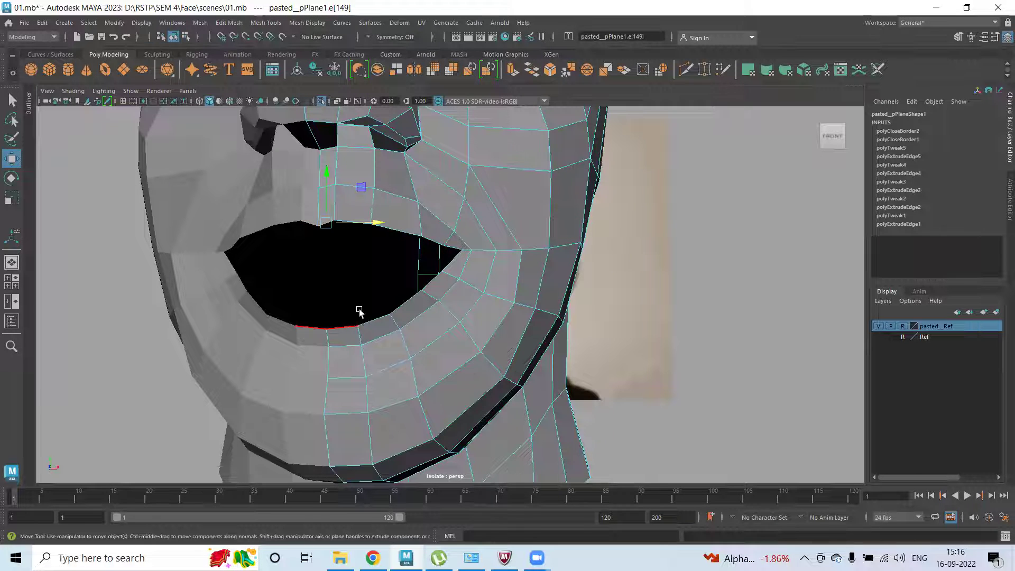
right_drag(415, 209, 466, 191)
click(310, 216)
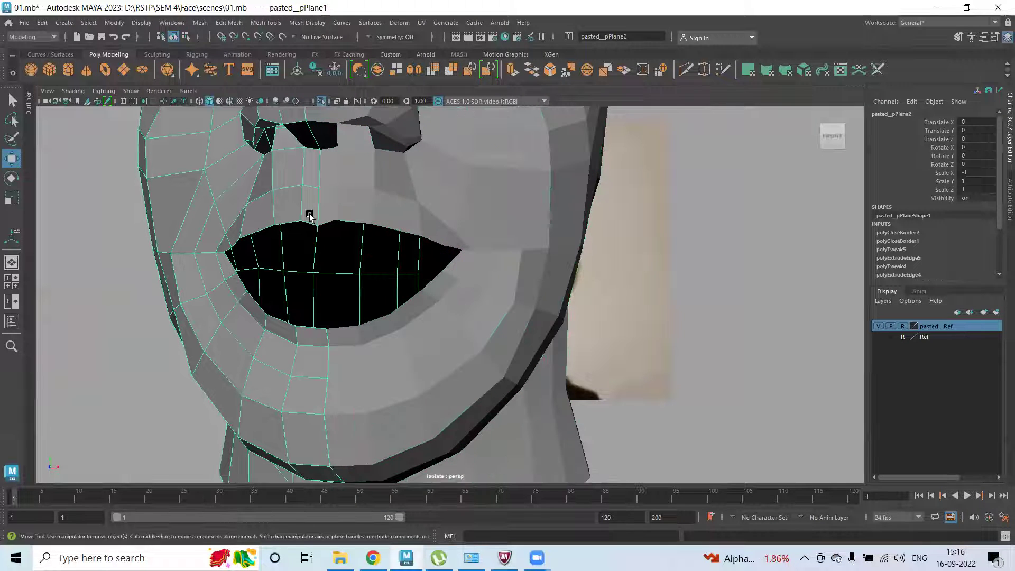
shift+click(408, 238)
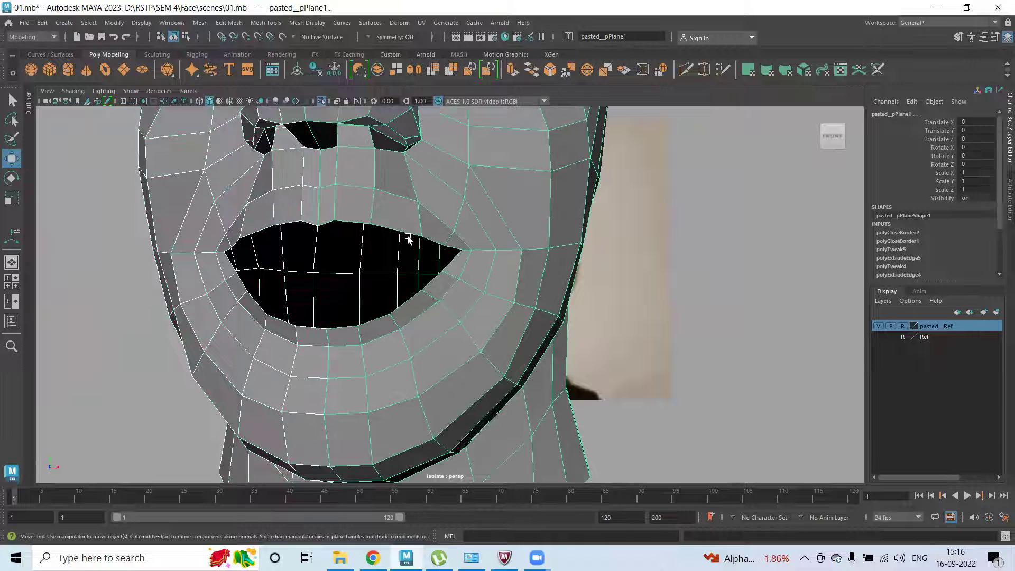
click(42, 23)
mouse_move(72, 151)
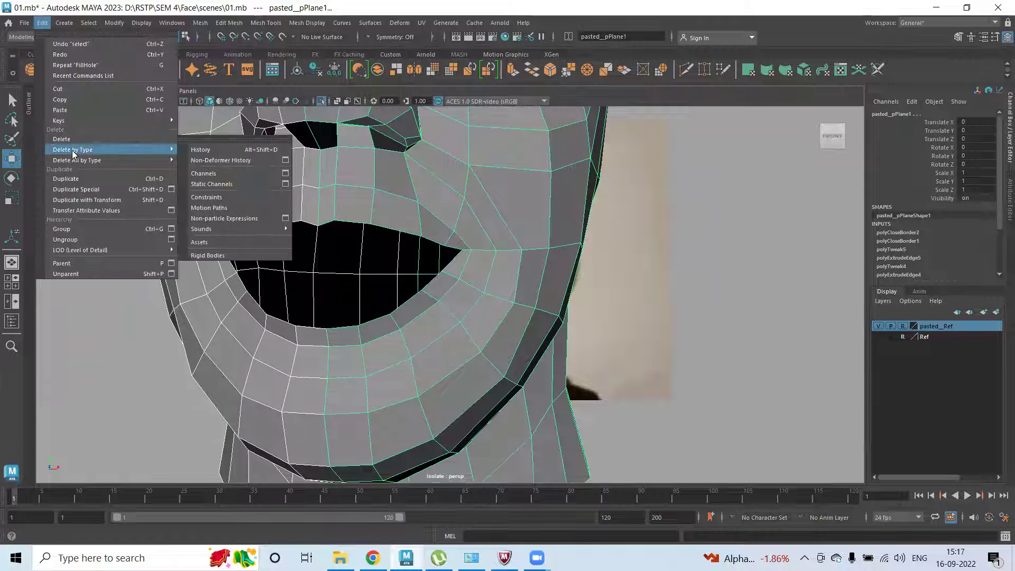
click(203, 149)
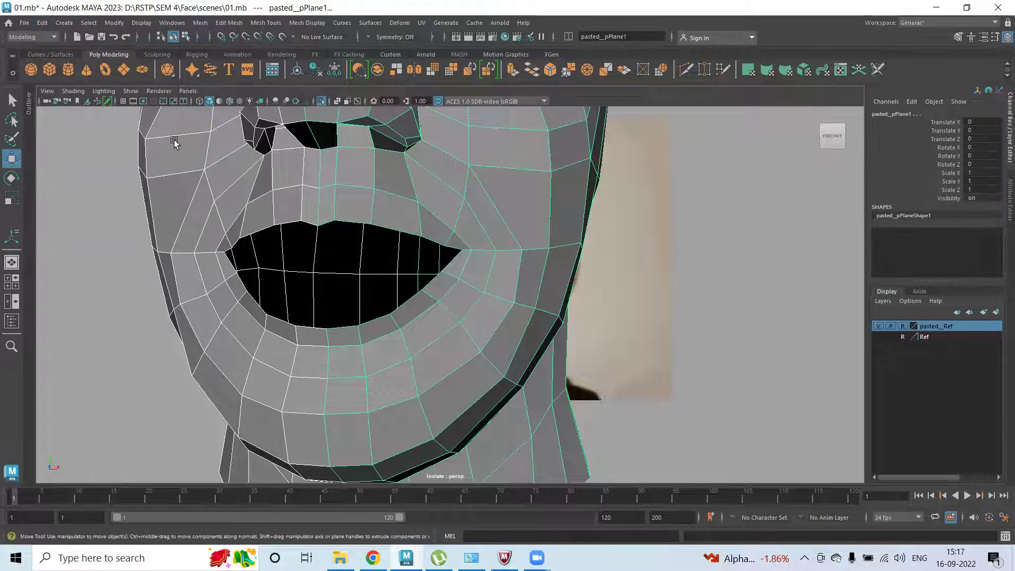
Step: Try to freeze the transformations of both face halves, center their pivots, and clear the selection
click(114, 22)
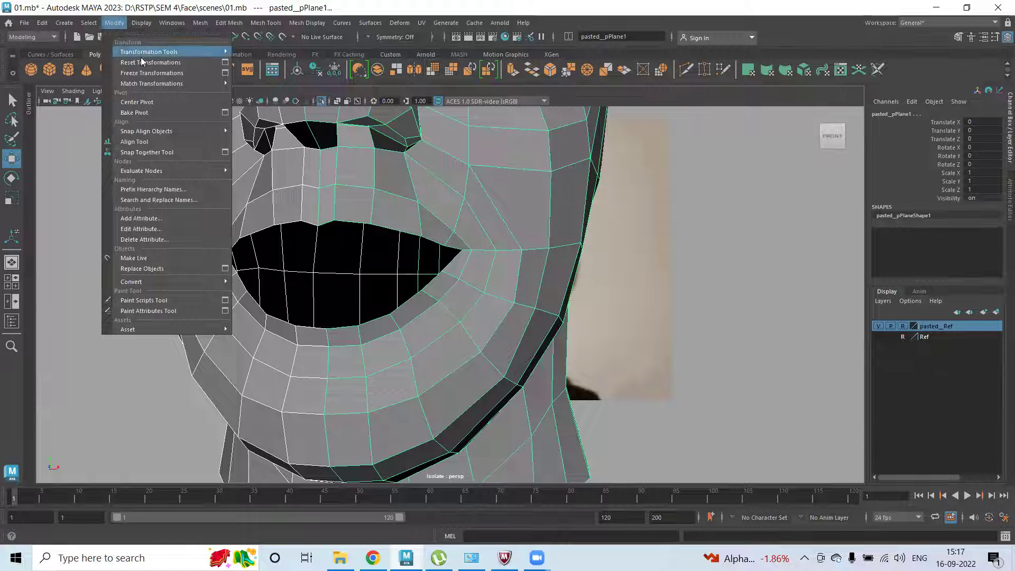
click(135, 72)
click(114, 23)
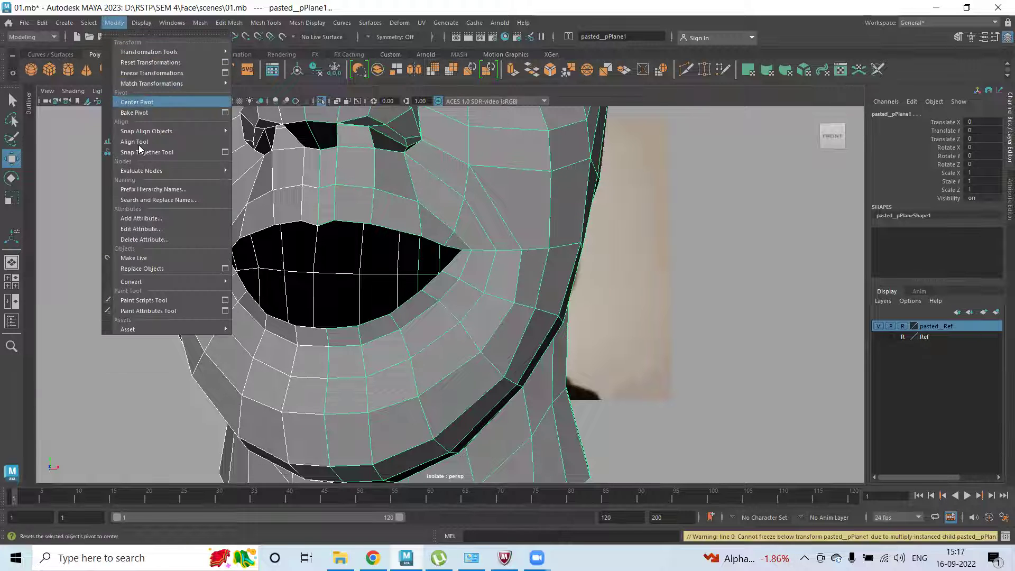
click(148, 105)
click(99, 199)
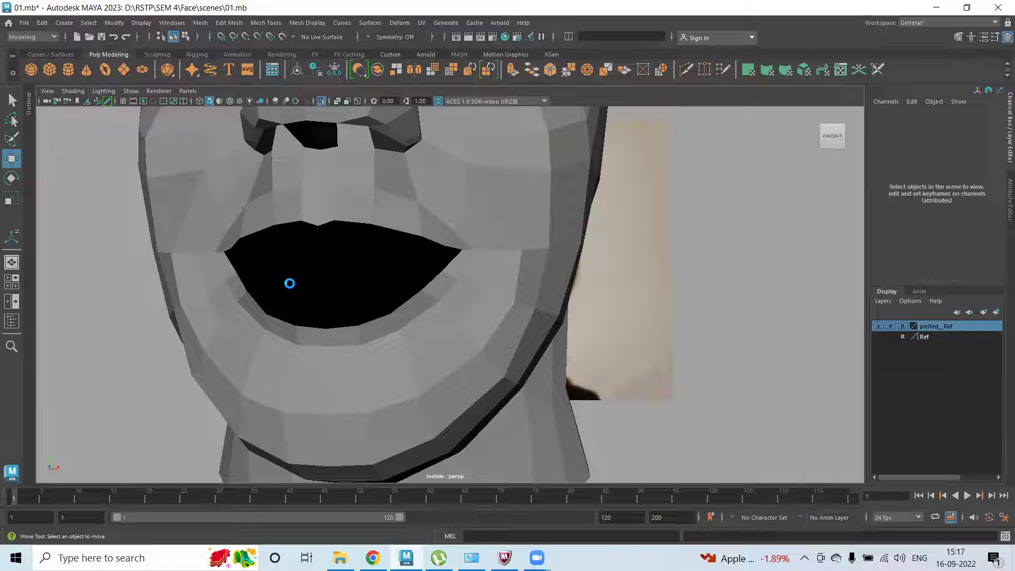
Step: Save the current scene and make the Move tool active again
key(q)
key(ctrl+s)
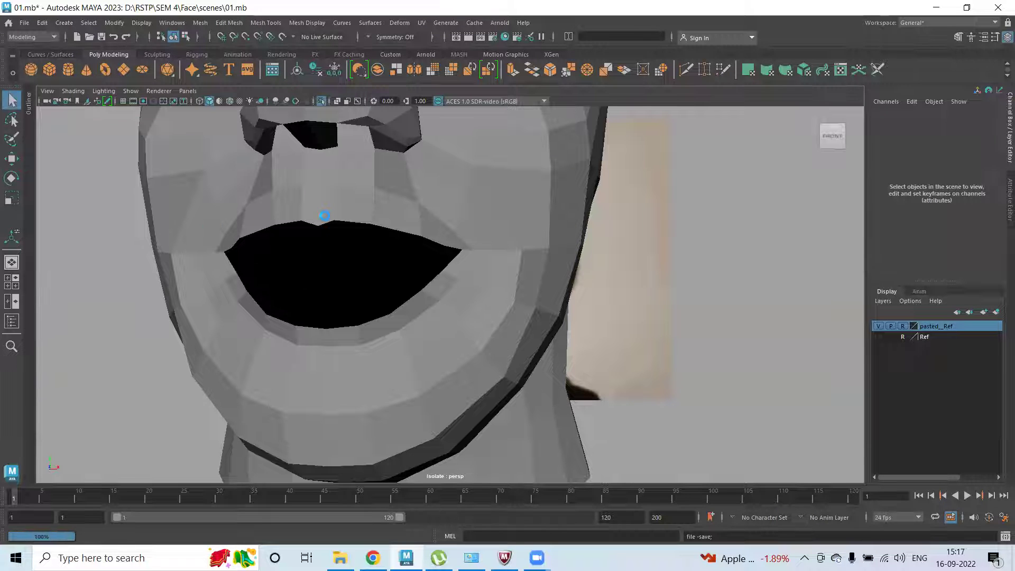
key(w)
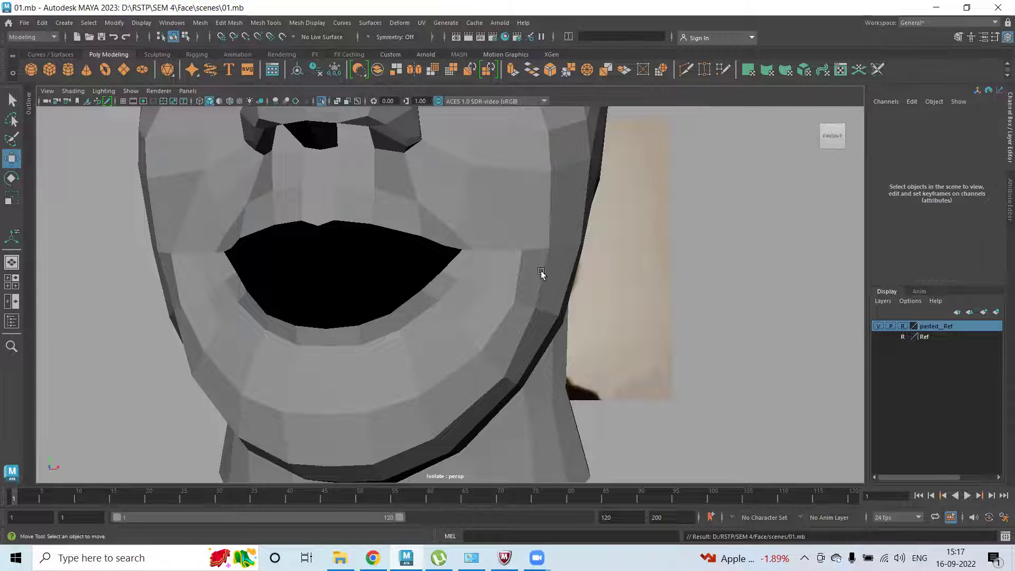
Step: Select both mirrored halves of the face and combine them into a single mesh
scroll(601, 303, down, 5)
click(407, 248)
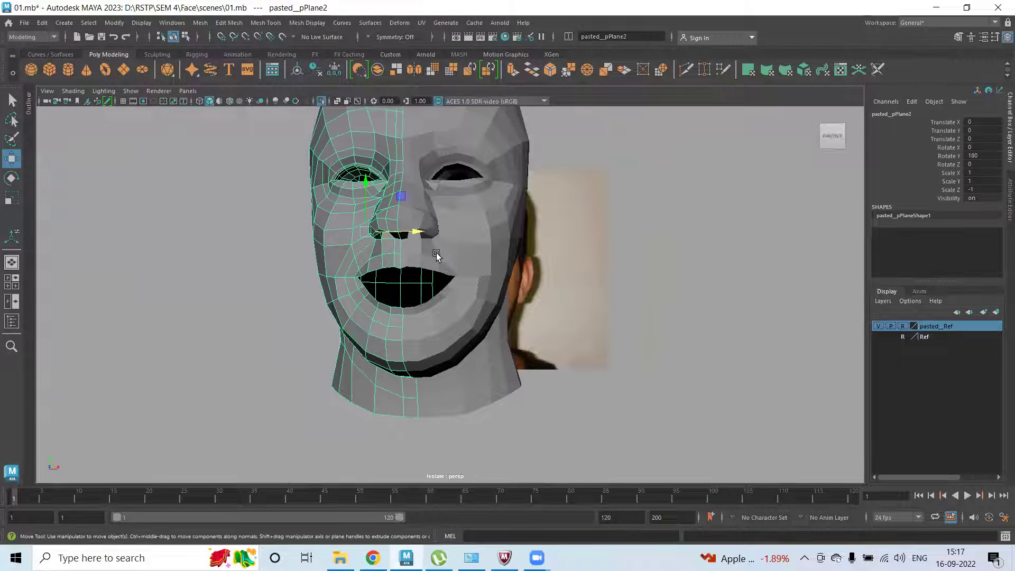
scroll(343, 249, up, 3)
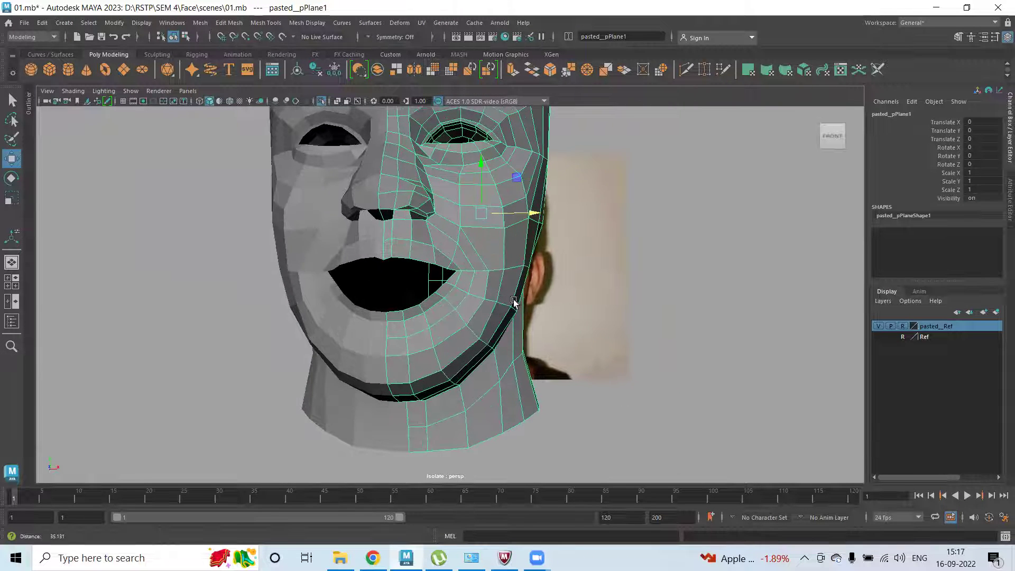
shift+click(344, 245)
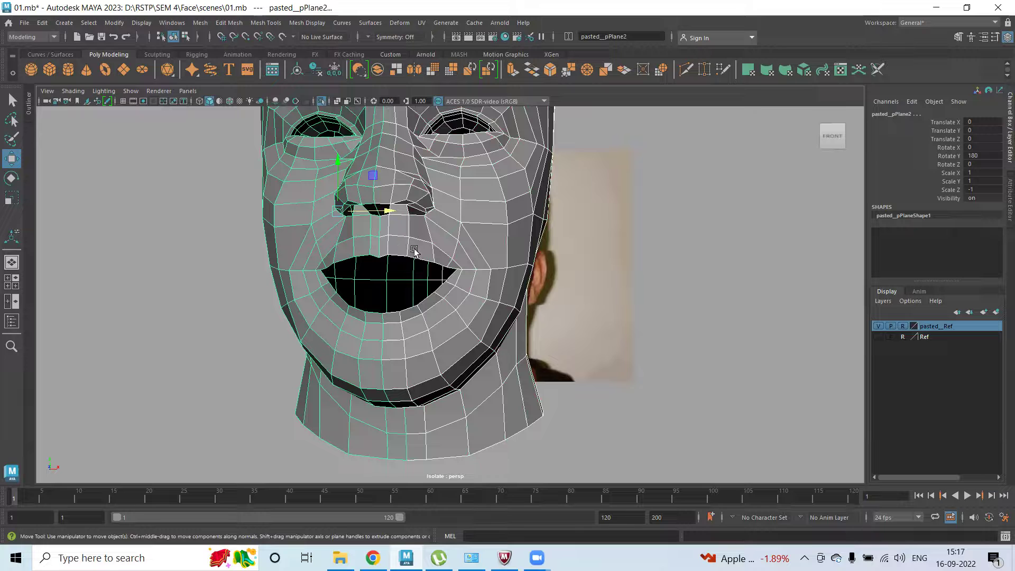
click(233, 23)
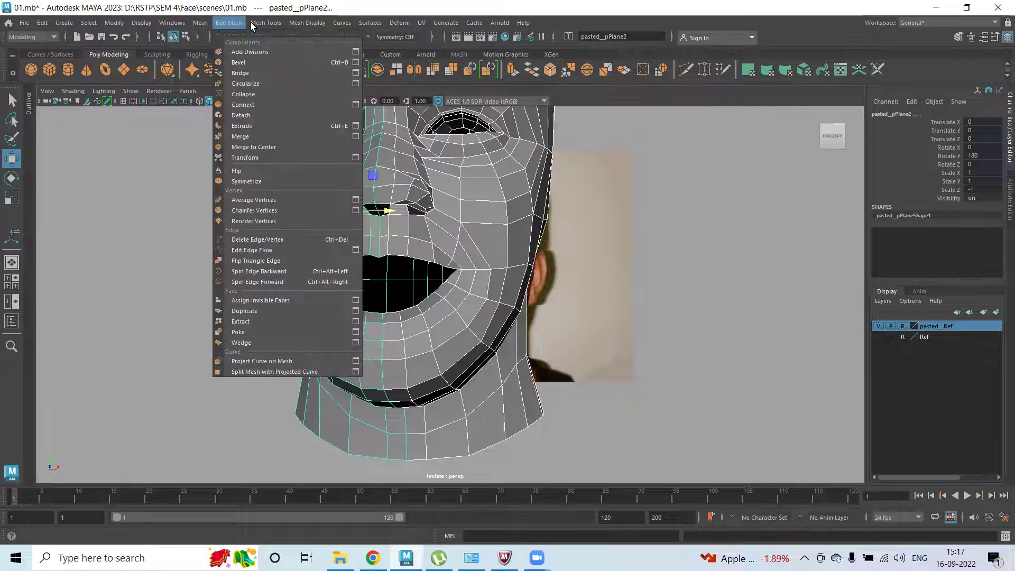
click(219, 22)
click(199, 23)
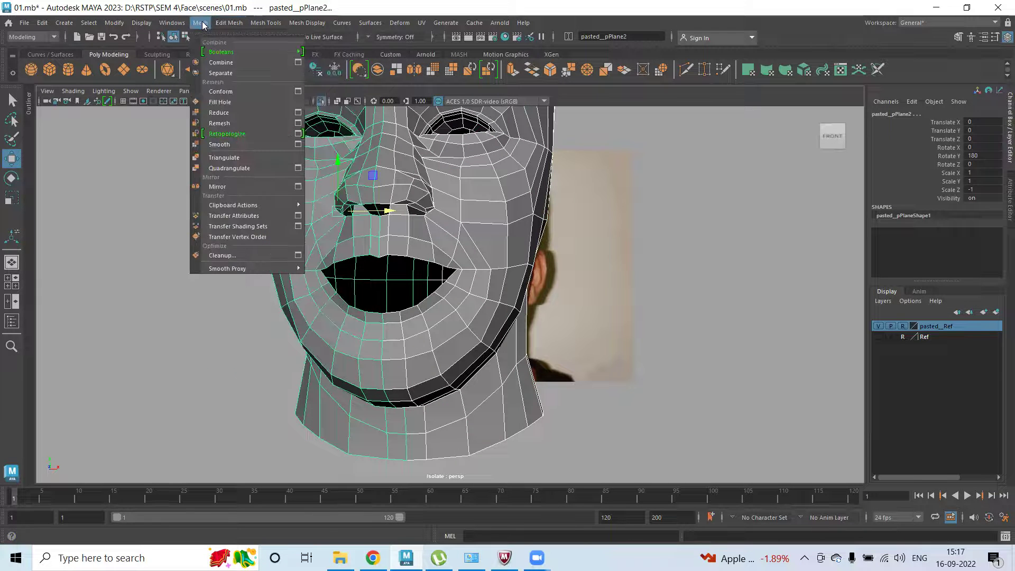
click(224, 63)
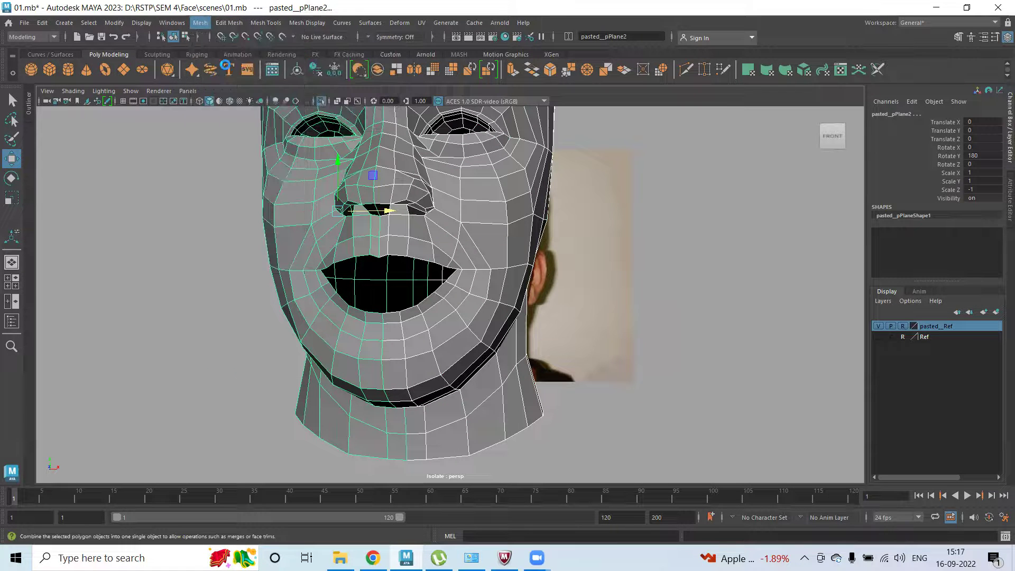
Step: Merge the vertices of the combined face mesh with a 0.01 distance threshold and return to object mode
click(405, 273)
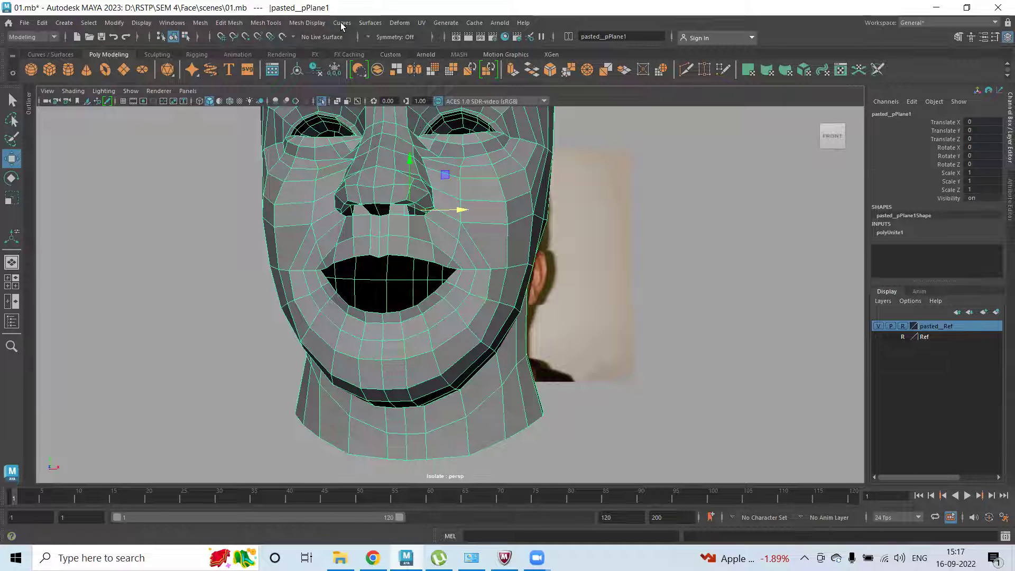
click(259, 23)
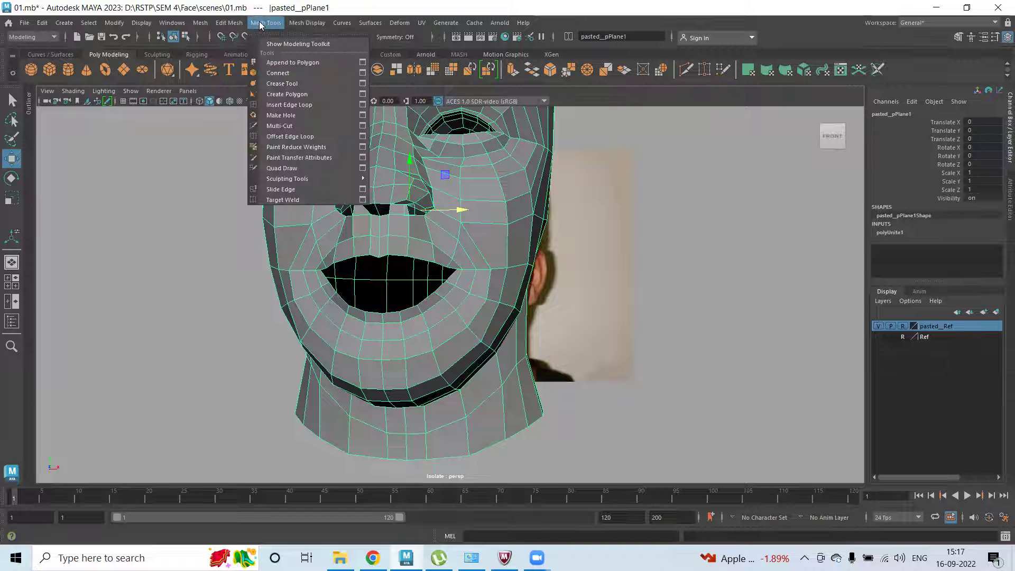
click(229, 23)
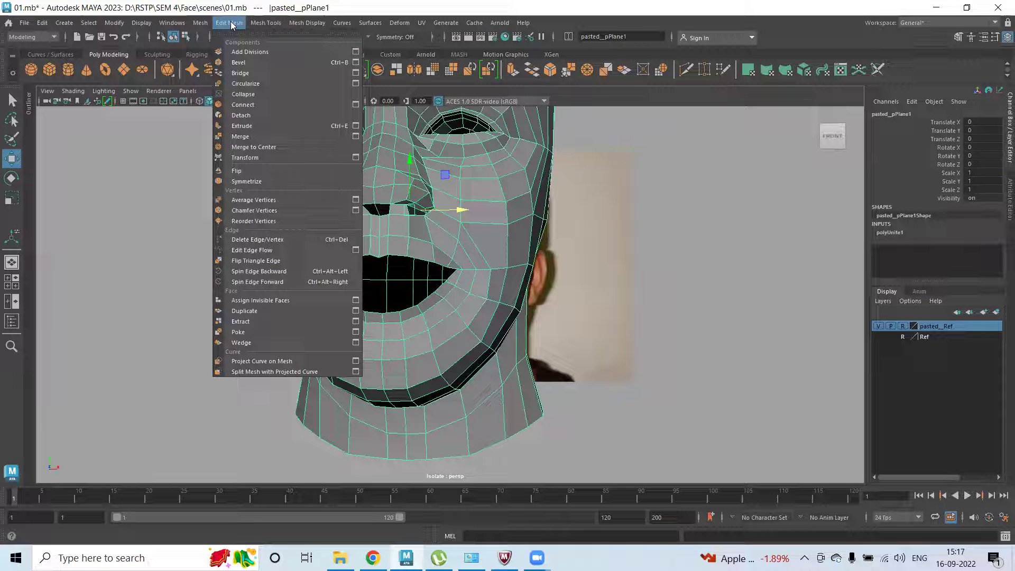
click(261, 137)
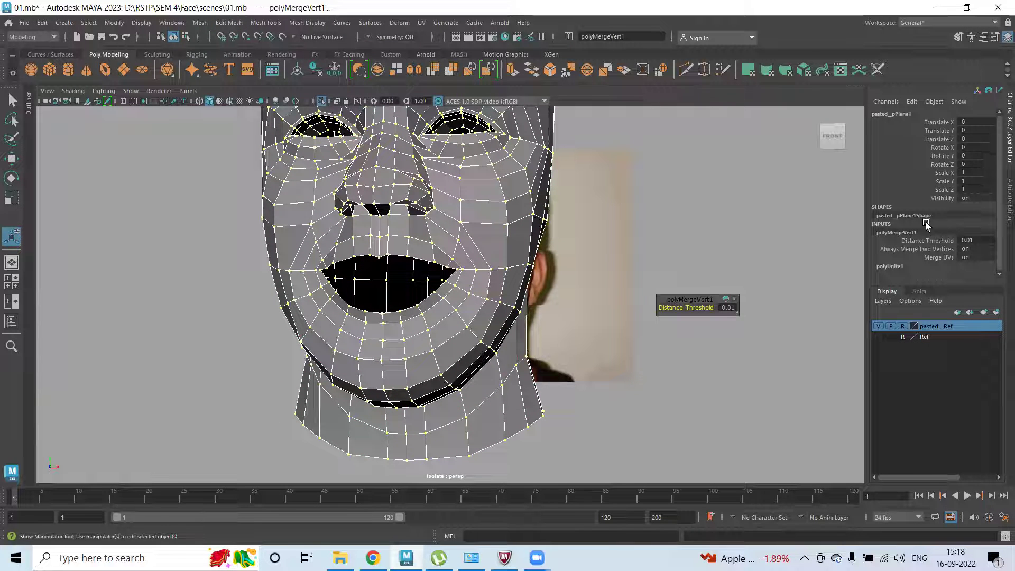
key(F8)
click(619, 191)
click(517, 206)
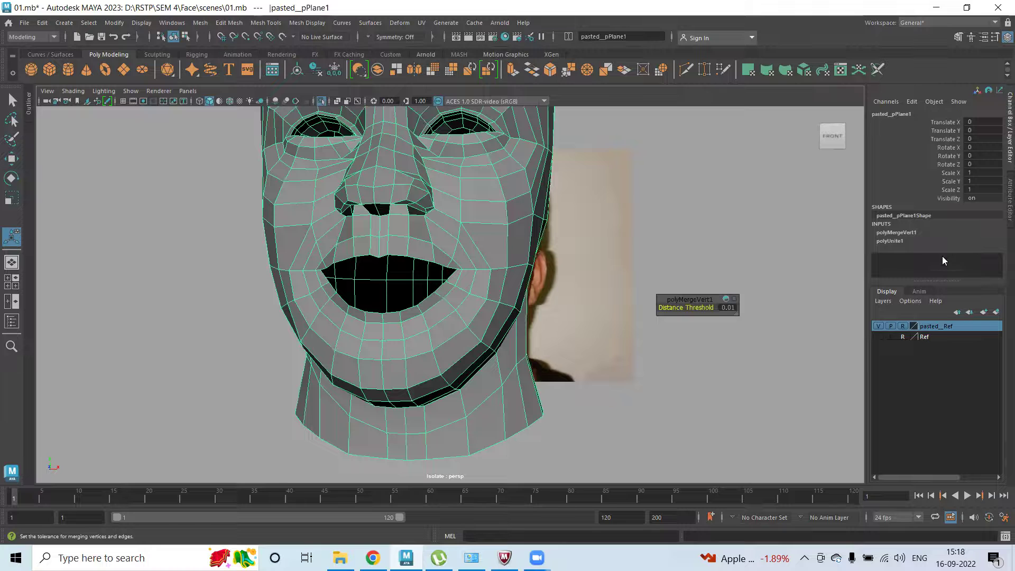
click(891, 233)
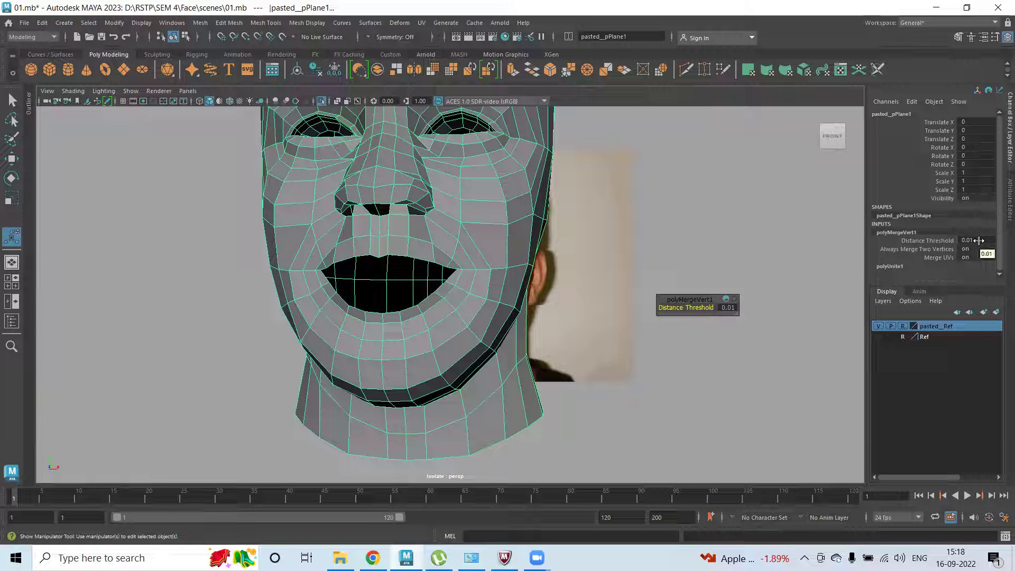
click(761, 246)
click(435, 206)
Step: Preview the merged face smoothed, examine it from several angles, and return to the unsmoothed display
scroll(453, 210, down, 3)
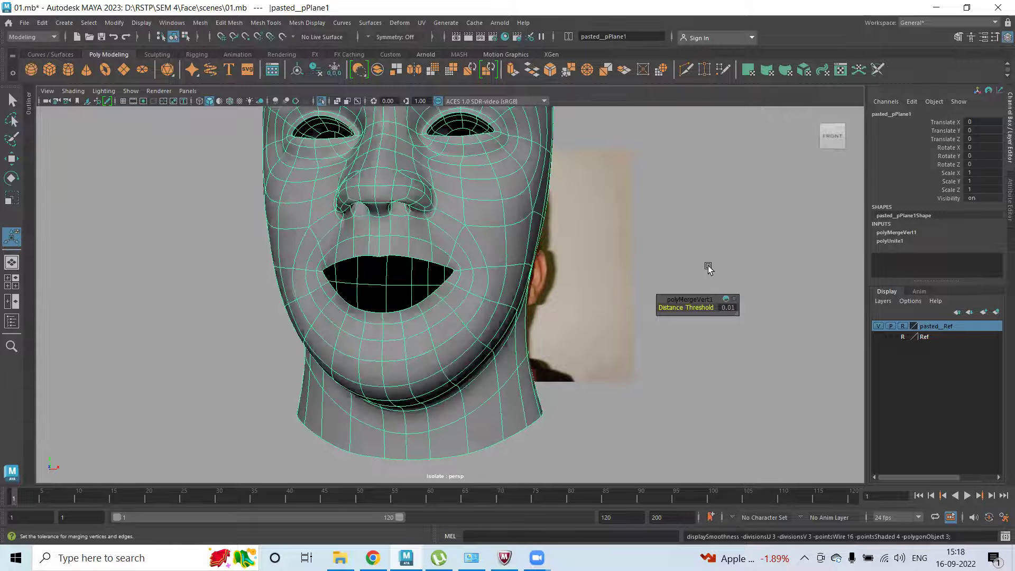
key(3)
click(626, 283)
scroll(613, 287, down, 2)
alt+drag(612, 286, 465, 277)
scroll(522, 236, up, 5)
scroll(497, 286, down, 2)
click(515, 274)
scroll(455, 270, up, 2)
key(1)
Step: Select the edges between the eyebrows above the nose bridge, ready for moving
alt+drag(454, 211, 533, 202)
alt+right_drag(534, 201, 850, 338)
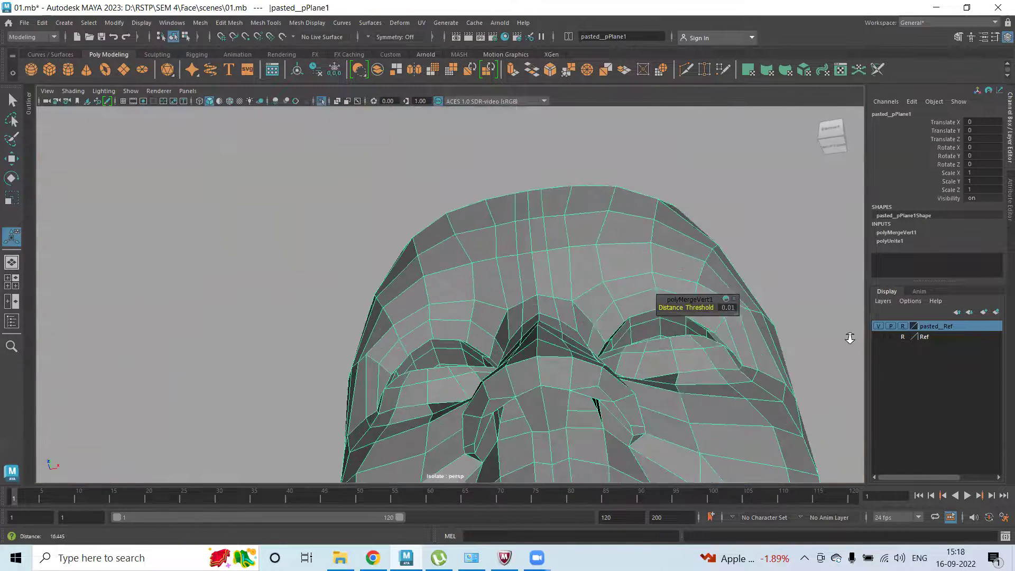
alt+right_drag(587, 297, 643, 304)
right_drag(590, 243, 582, 209)
click(601, 275)
click(619, 233)
click(640, 246)
alt+drag(635, 265, 574, 276)
key(w)
scroll(611, 290, down, 5)
alt+middle_drag(608, 286, 612, 355)
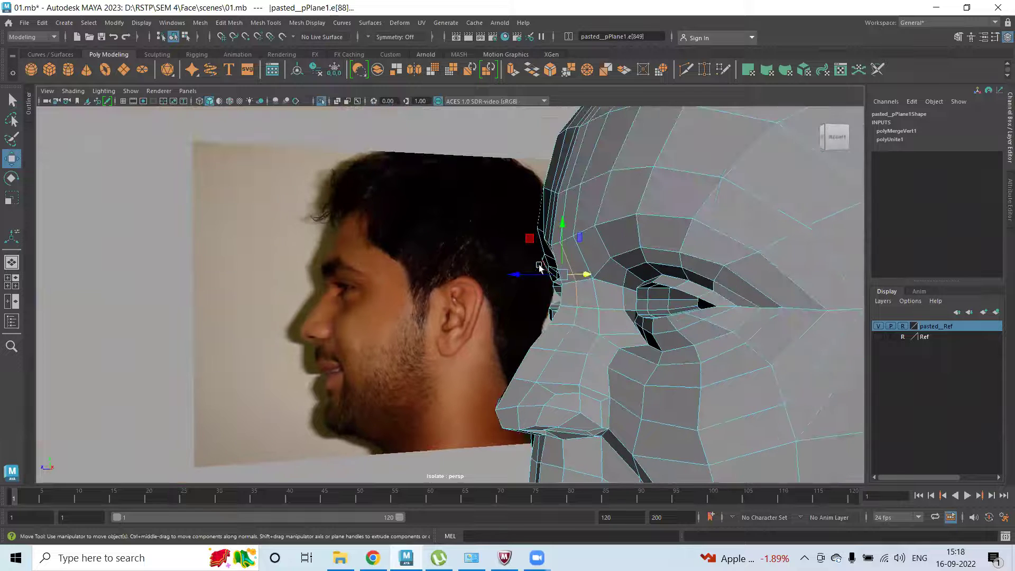
Step: Try moving the edges between the eyebrows slightly in depth, check the face smoothed, and undo the move
drag(517, 274, 529, 282)
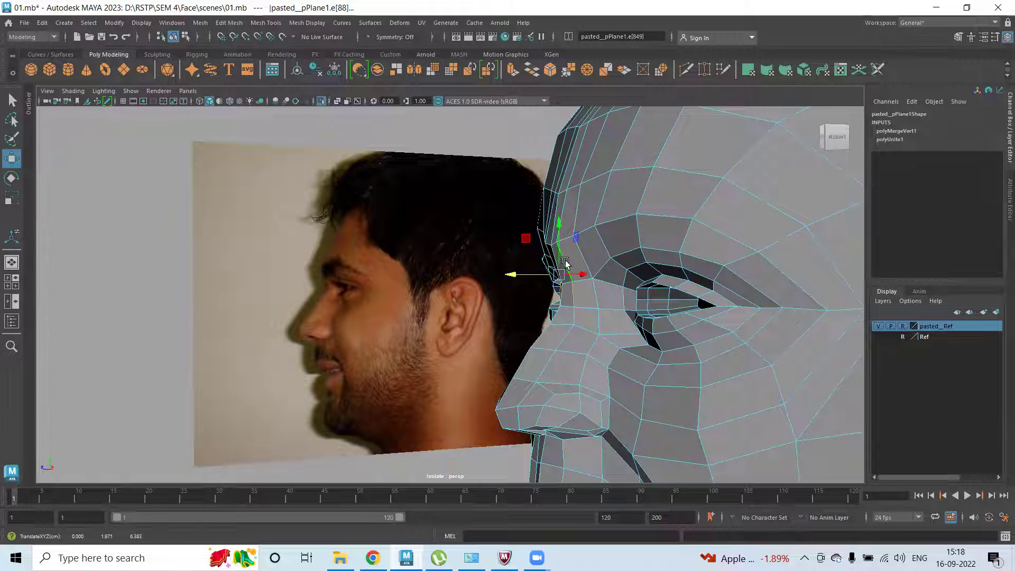
right_drag(574, 254, 510, 230)
right_drag(584, 238, 638, 221)
key(3)
click(388, 258)
alt+drag(459, 316, 473, 222)
click(523, 243)
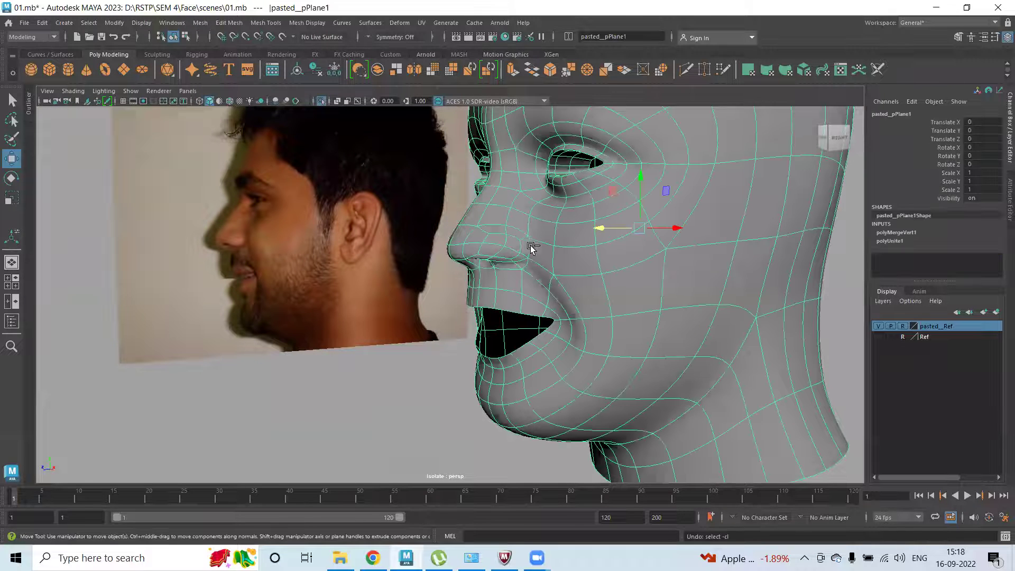
key(ctrl+z)
key(ctrl+z)
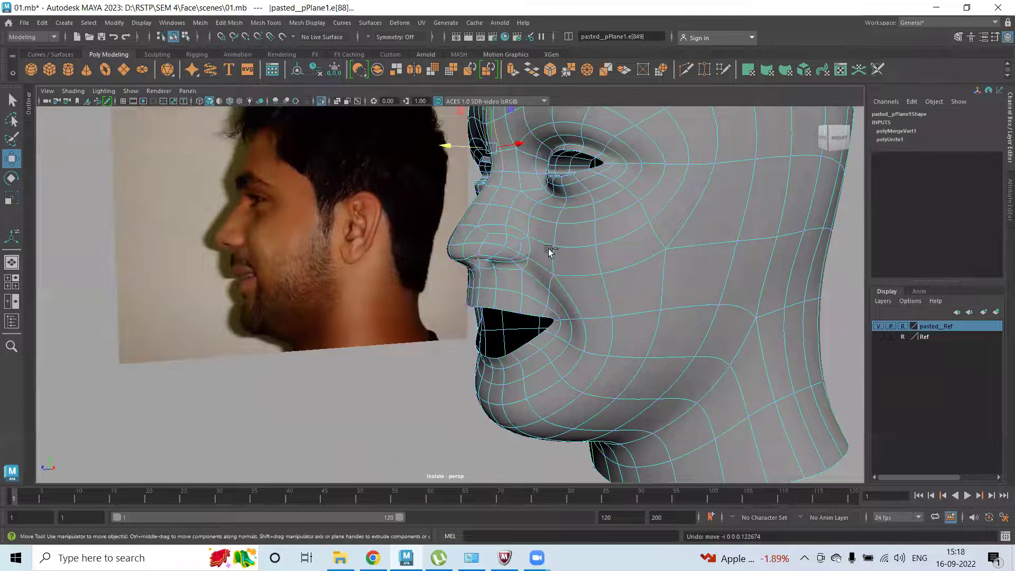
Step: Scale the selected edges between the eyebrows to about 0.81 along Z and make the Move tool active
key(r)
drag(463, 147, 457, 148)
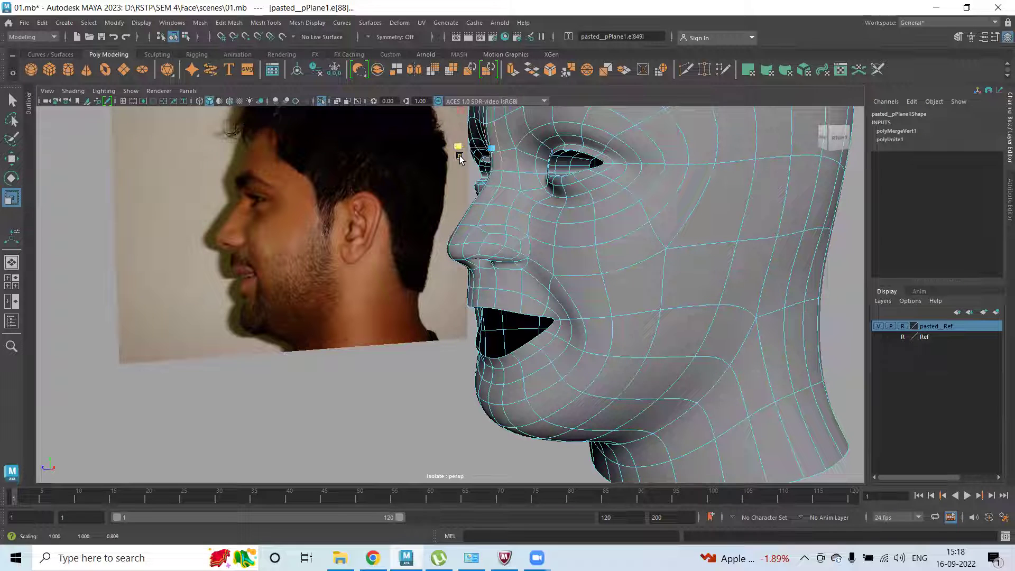
key(w)
Step: In the side view, select the vertices between the eyebrows and reposition them against the profile photo
key(space)
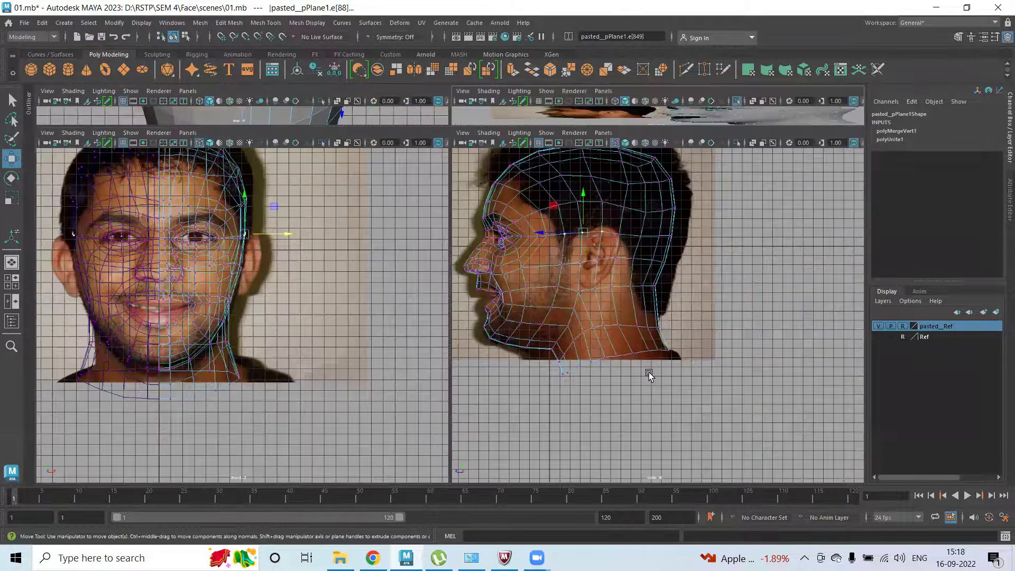
key(space)
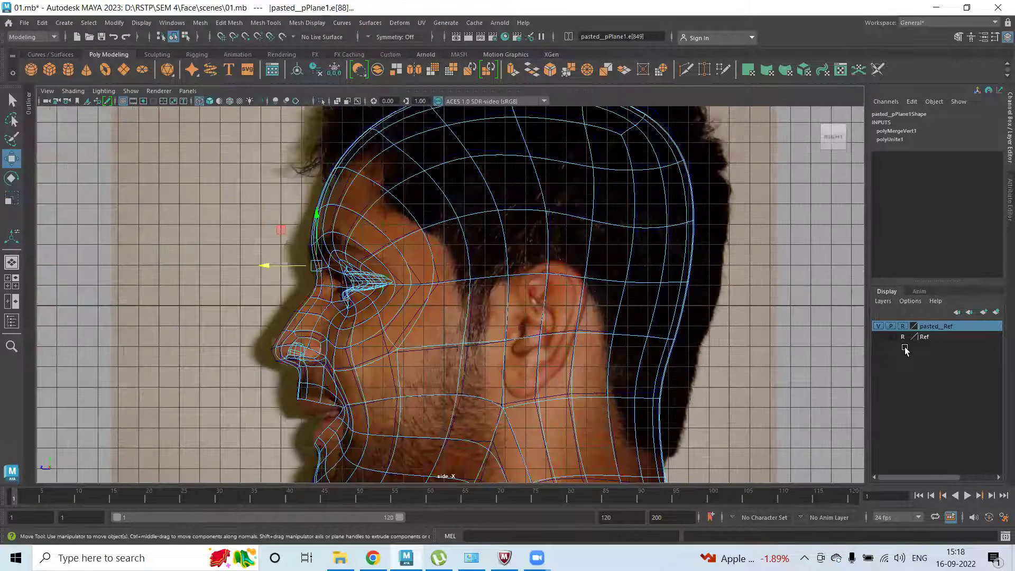
scroll(357, 247, up, 5)
scroll(407, 289, down, 5)
right_drag(408, 243, 362, 284)
scroll(353, 294, up, 3)
alt+middle_drag(253, 282, 362, 291)
mouse_move(362, 291)
mouse_down()
mouse_move(373, 303)
mouse_move(356, 300)
mouse_up()
click(339, 222)
drag(354, 197, 337, 213)
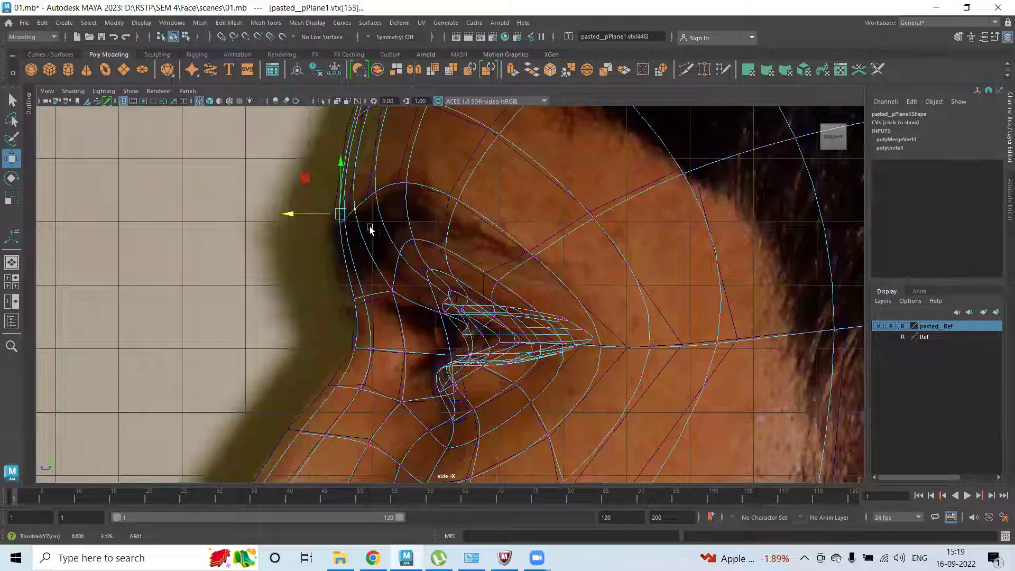
Step: Select the row of brow vertices in the side view, raise it slightly, and scale it vertically to about 0.31
drag(301, 166, 379, 243)
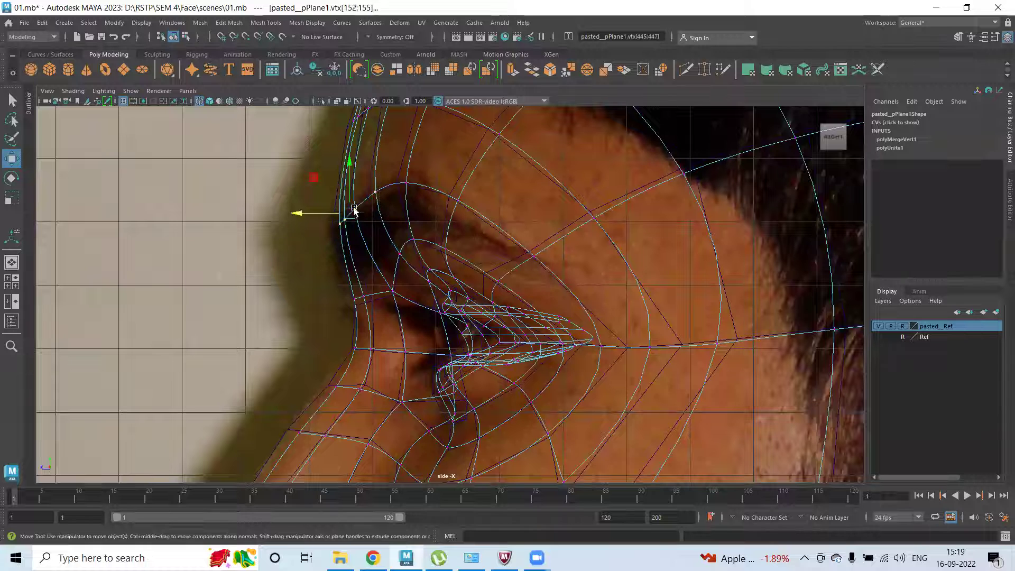
drag(354, 211, 354, 199)
key(r)
drag(350, 154, 347, 186)
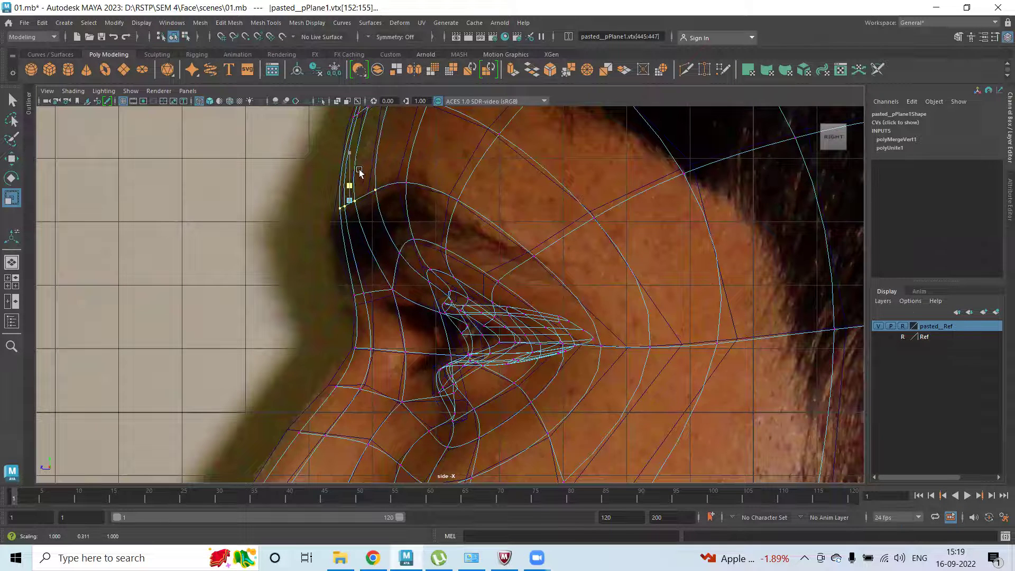
key(w)
Step: Adjust the remaining brow vertices in the side view, save the scene, and clear the selection
drag(395, 164, 309, 196)
key(ctrl+s)
drag(388, 231, 459, 261)
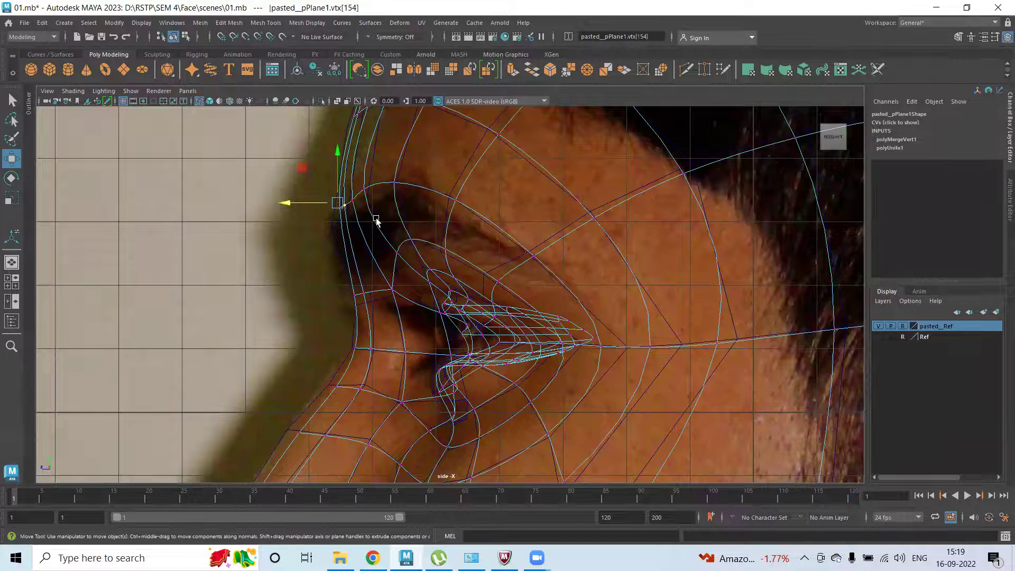
click(263, 219)
Step: Return to the perspective view and examine the smoothed brow, eyes, nose and mouth from several angles
key(space)
key(space)
alt+drag(555, 186, 480, 201)
right_drag(480, 202, 601, 163)
scroll(574, 249, down, 3)
alt+drag(573, 249, 405, 300)
alt+right_drag(406, 299, 668, 363)
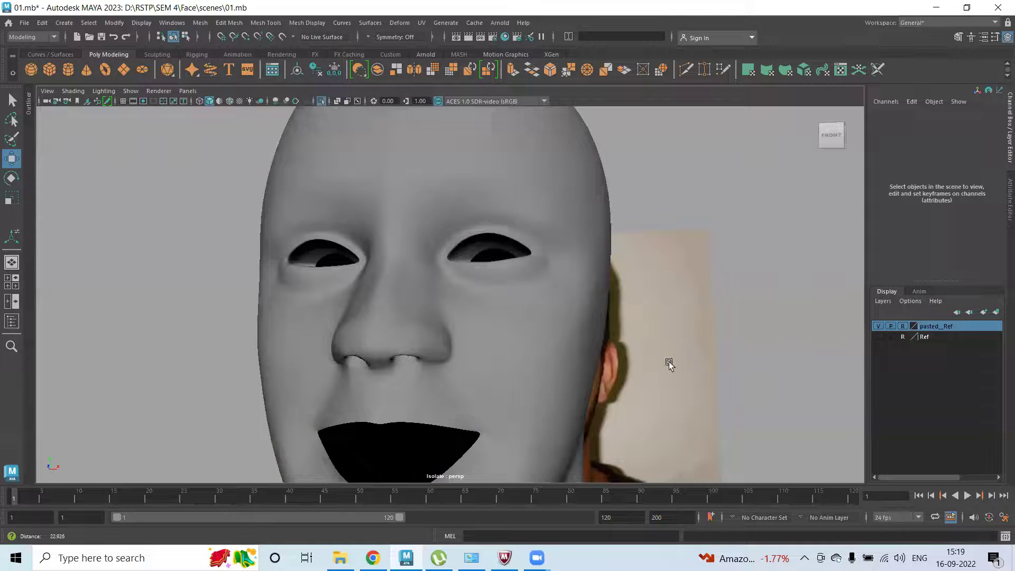
alt+middle_drag(470, 346, 427, 213)
alt+drag(386, 269, 401, 242)
Step: Return the face mesh to its unsmoothed display and select the border edge loop of the mouth opening
click(355, 269)
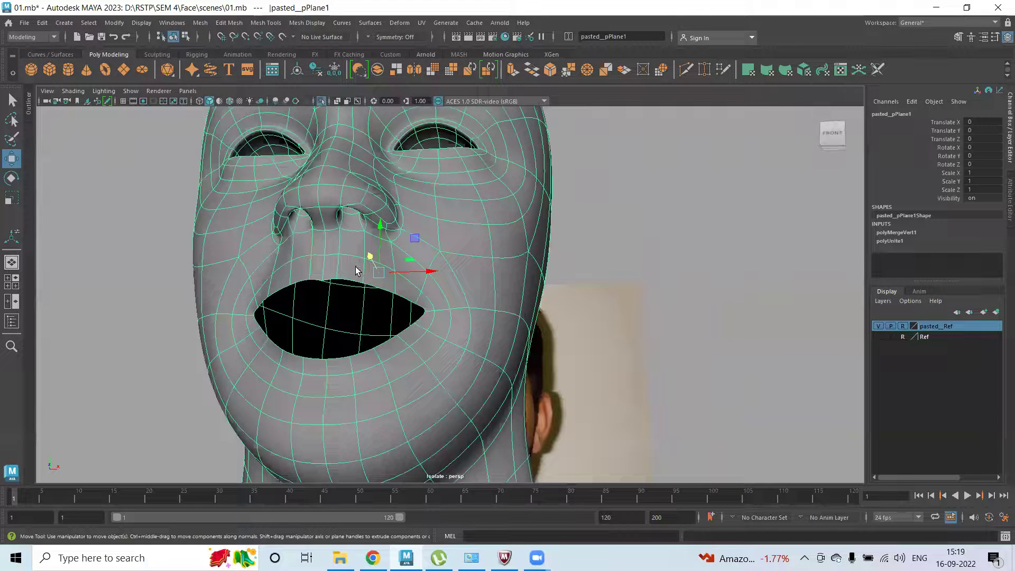
key(q)
key(1)
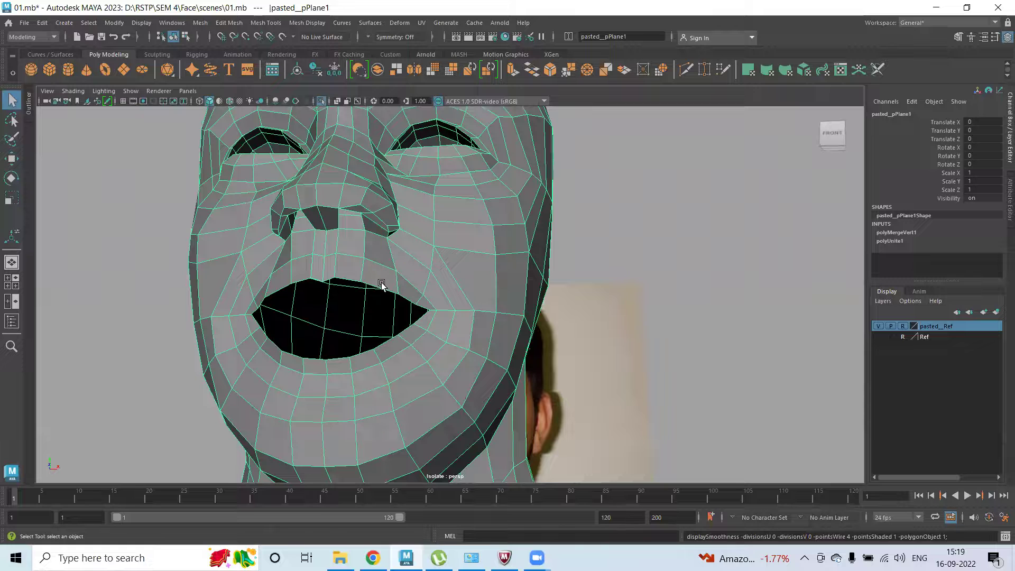
key(w)
alt+right_drag(324, 286, 405, 295)
alt+drag(398, 265, 385, 284)
right_drag(385, 242, 389, 187)
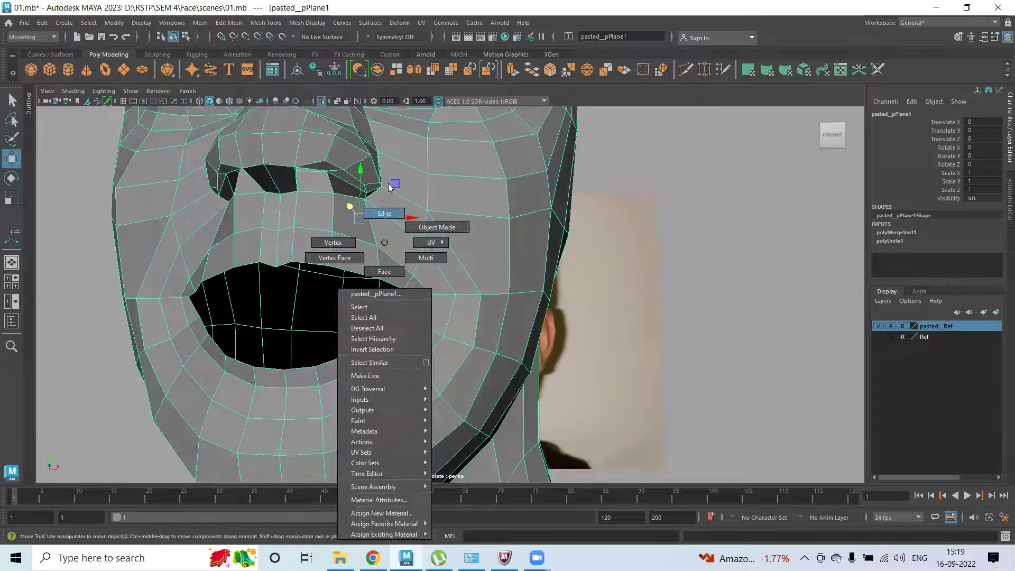
click(359, 273)
click(391, 295)
mouse_move(305, 343)
alt+mouse_down()
mouse_move(326, 354)
mouse_move(325, 340)
alt+mouse_up()
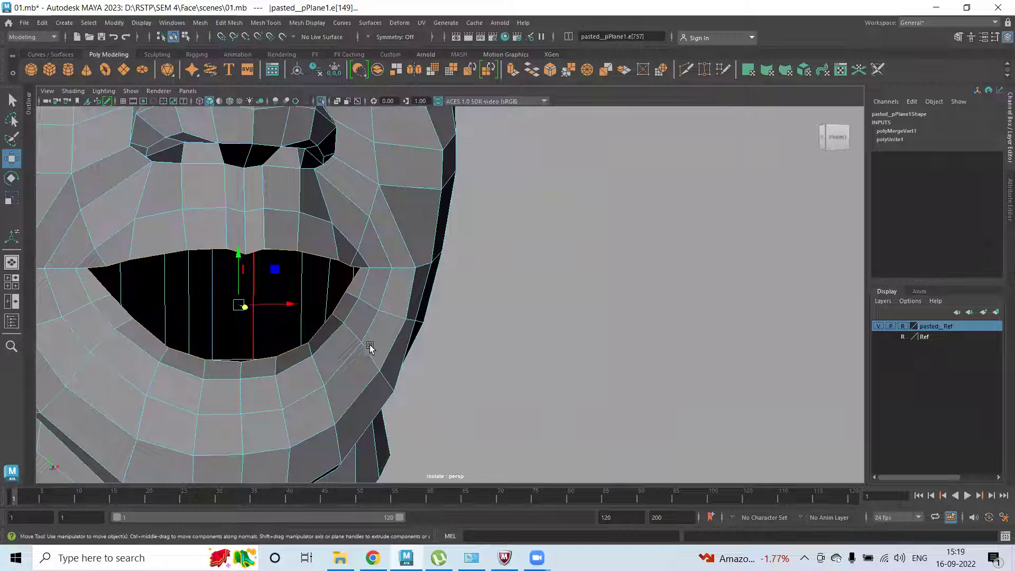
Step: Extrude the mouth opening's border edges and scale the new loop slightly inward, matching the lips in the front reference view
key(space)
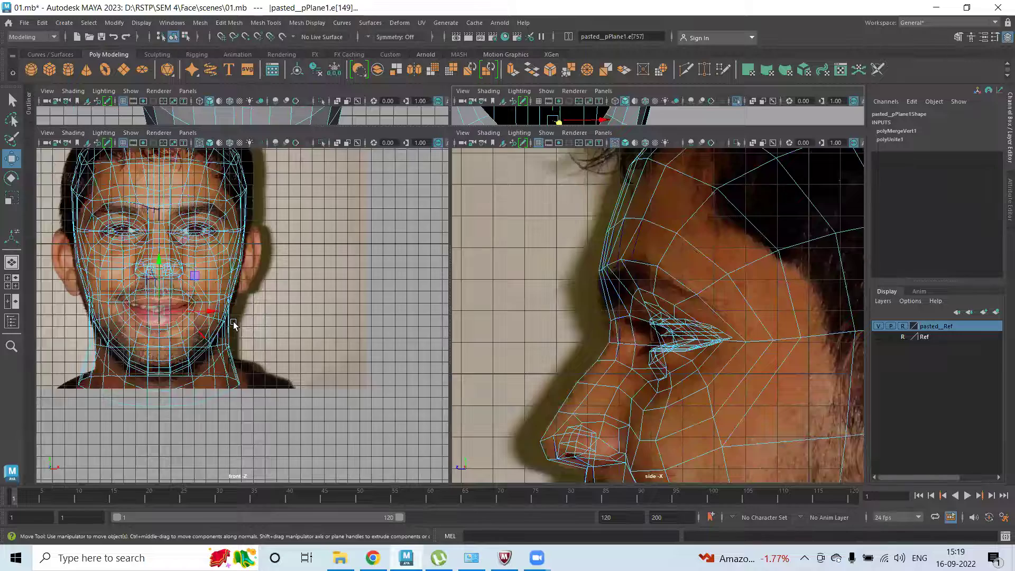
alt+right_drag(233, 326, 609, 377)
key(f)
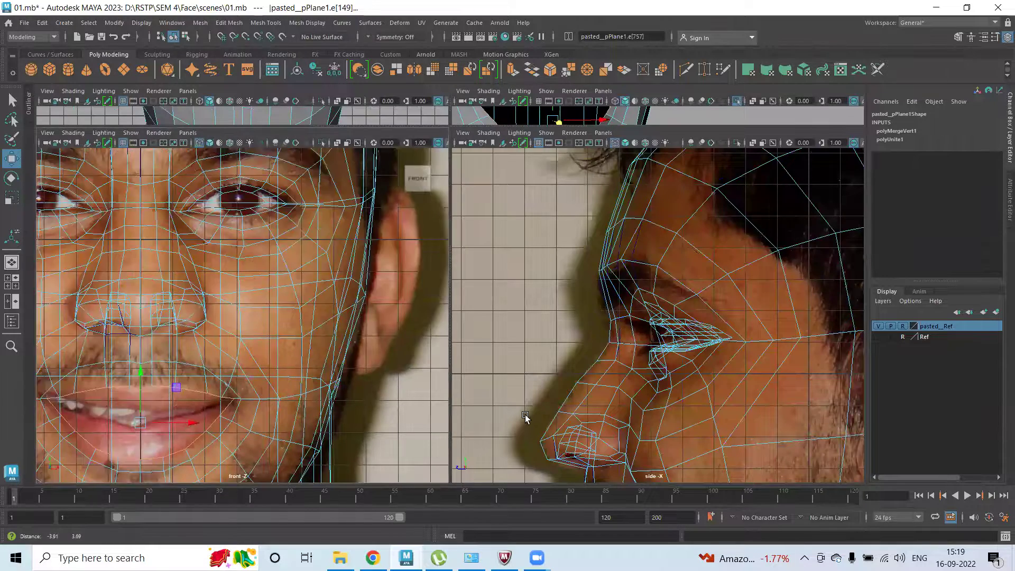
key(f)
alt+middle_drag(637, 365, 617, 337)
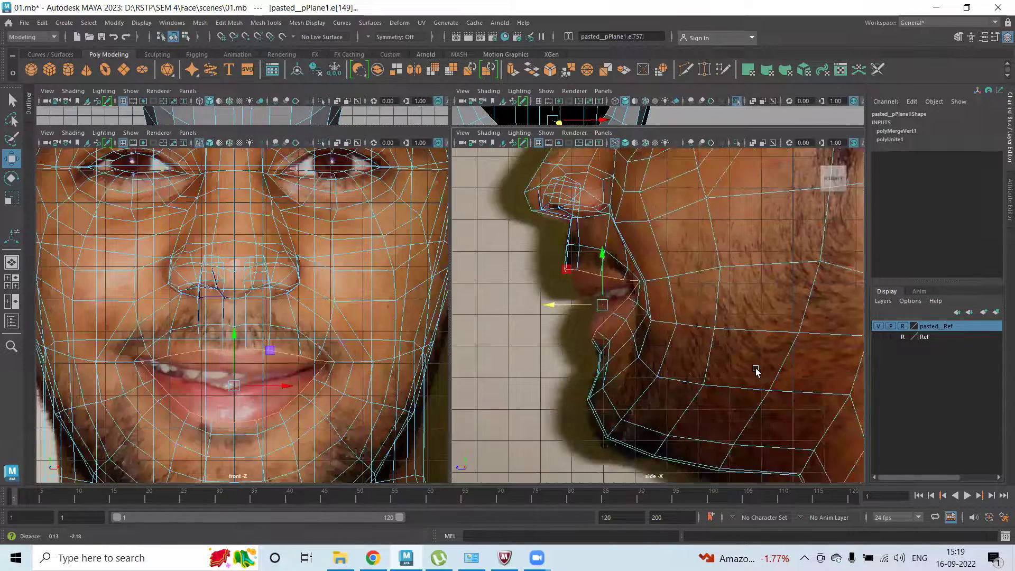
scroll(756, 372, up, 3)
scroll(313, 376, up, 4)
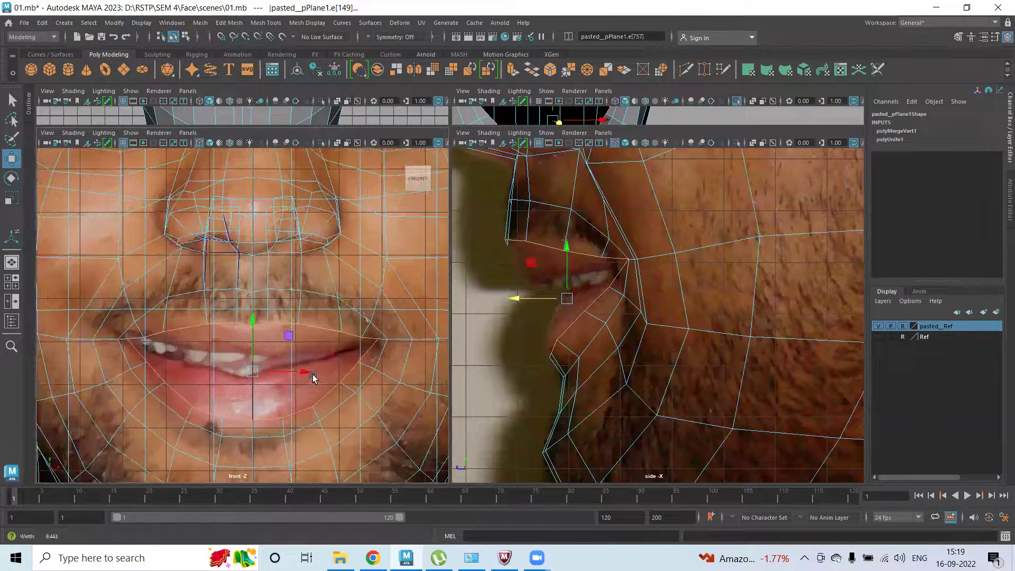
scroll(317, 376, up, 1)
alt+middle_drag(352, 412, 340, 308)
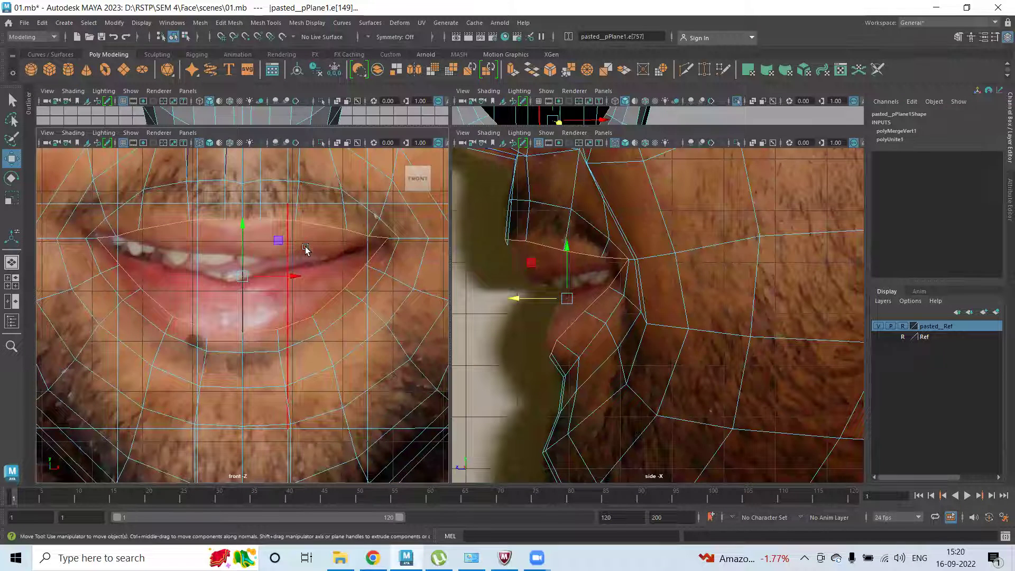
shift+right_drag(310, 237, 311, 266)
key(r)
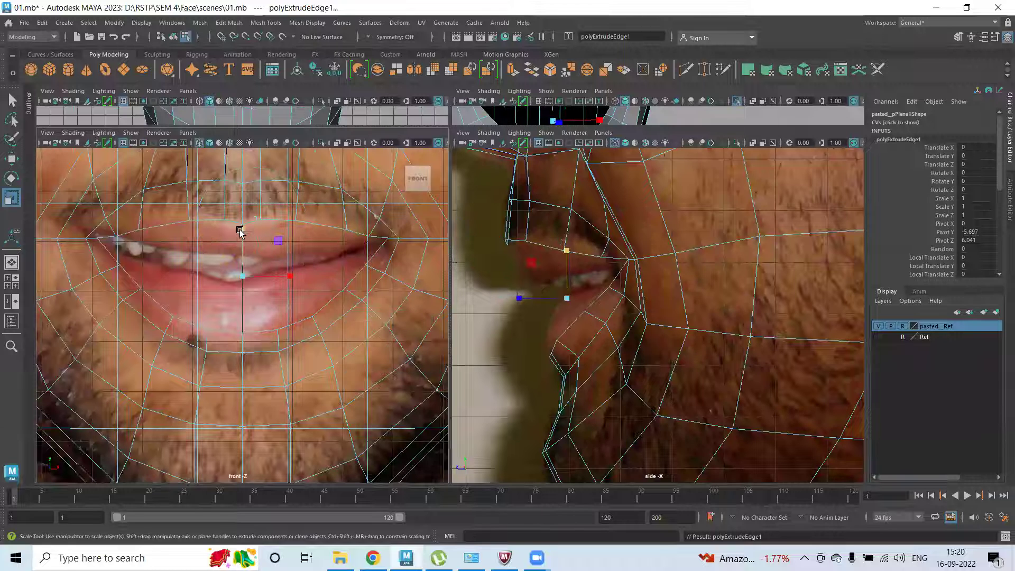
drag(239, 232, 227, 275)
drag(290, 276, 292, 276)
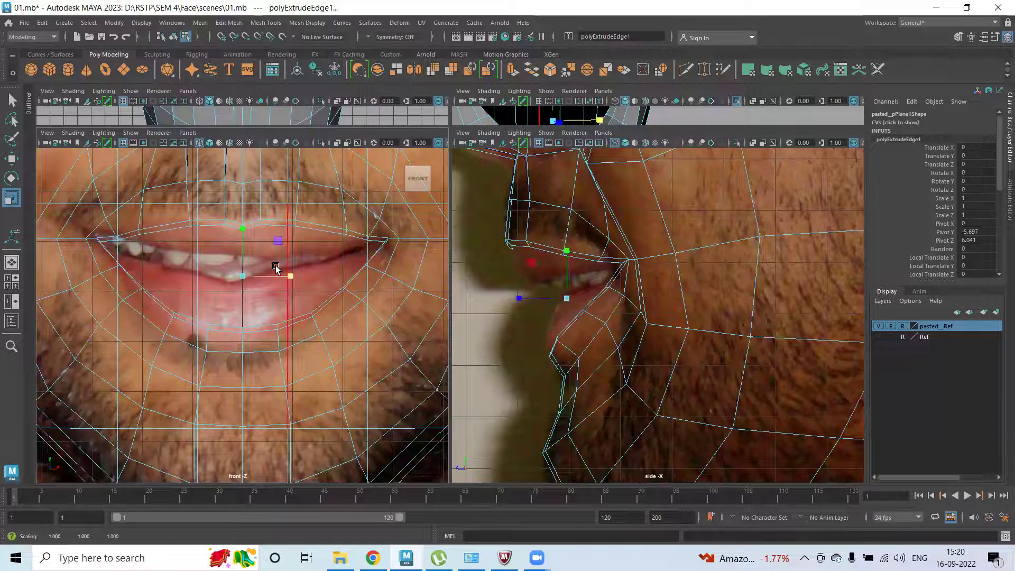
Step: Move the extruded lip loop slightly forward in the side view to follow the lip profile
key(w)
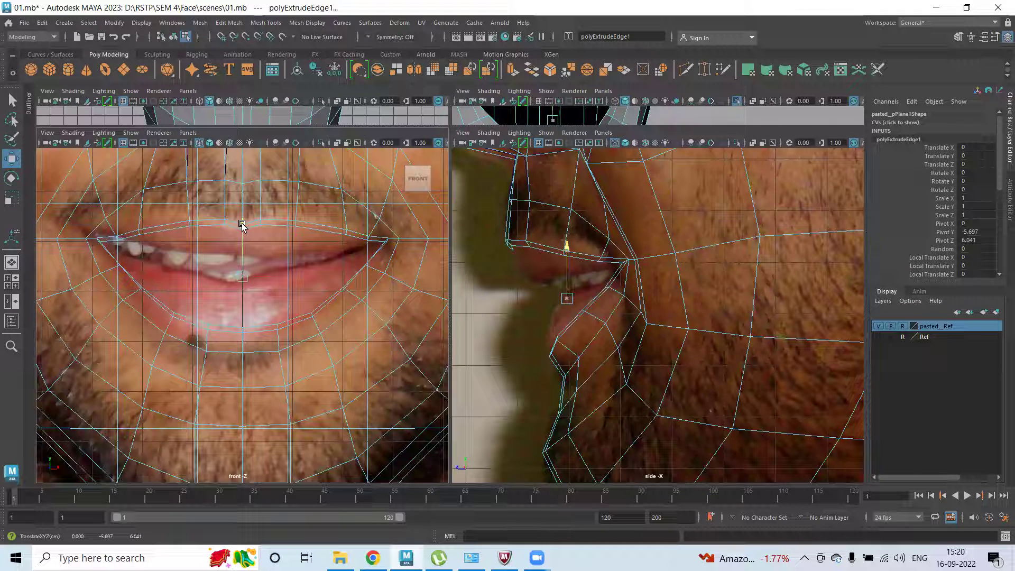
drag(243, 226, 243, 226)
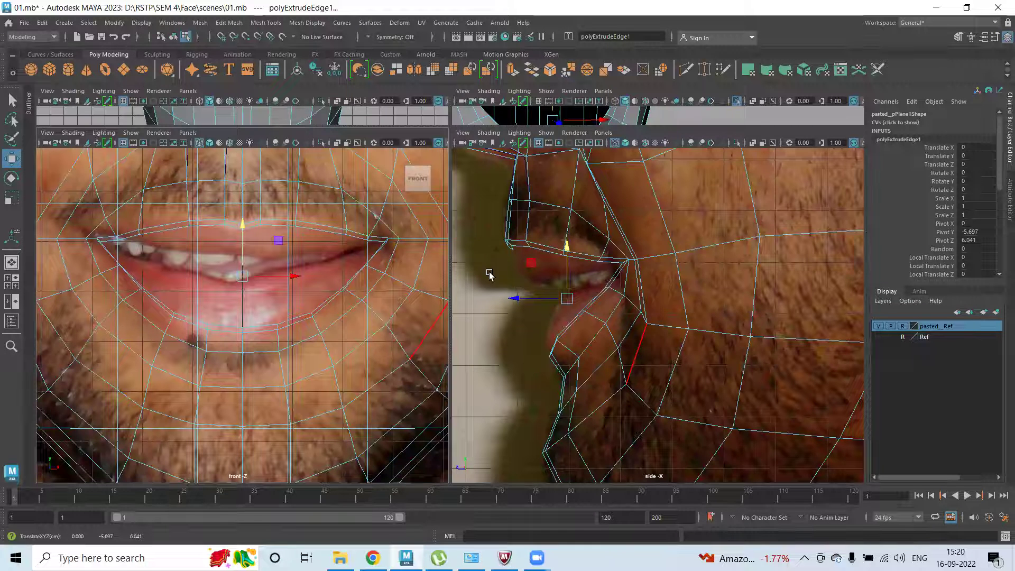
drag(511, 302, 514, 302)
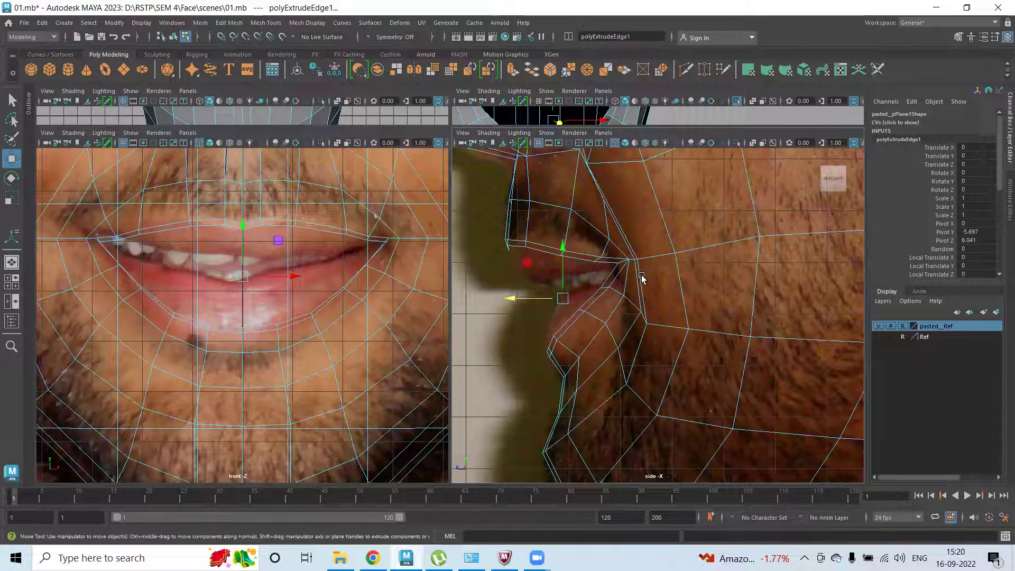
Step: Select the extruded loop's vertices at both mouth corners, scale them closer together horizontally, and lower them slightly
right_drag(619, 261, 581, 263)
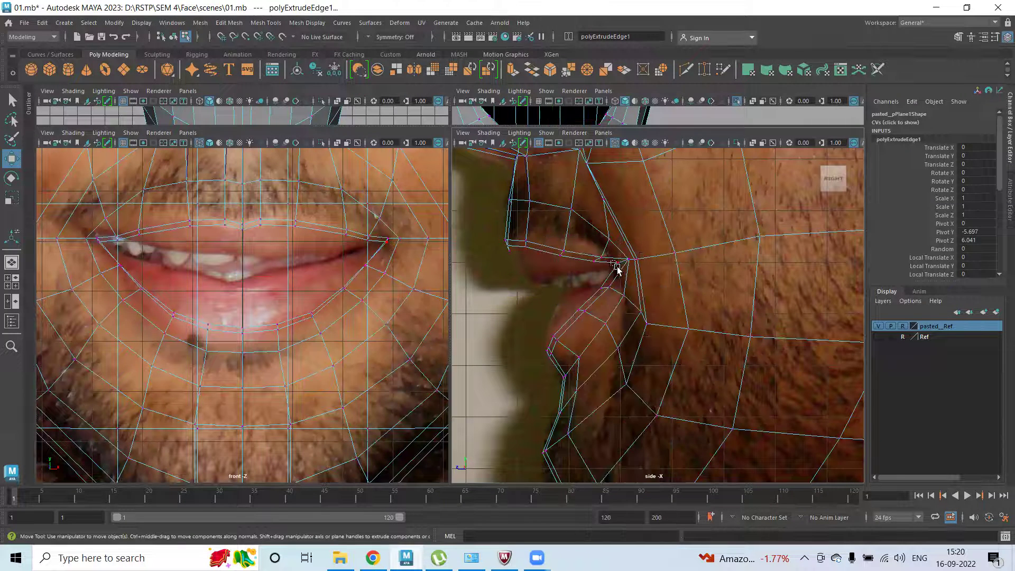
click(602, 271)
key(r)
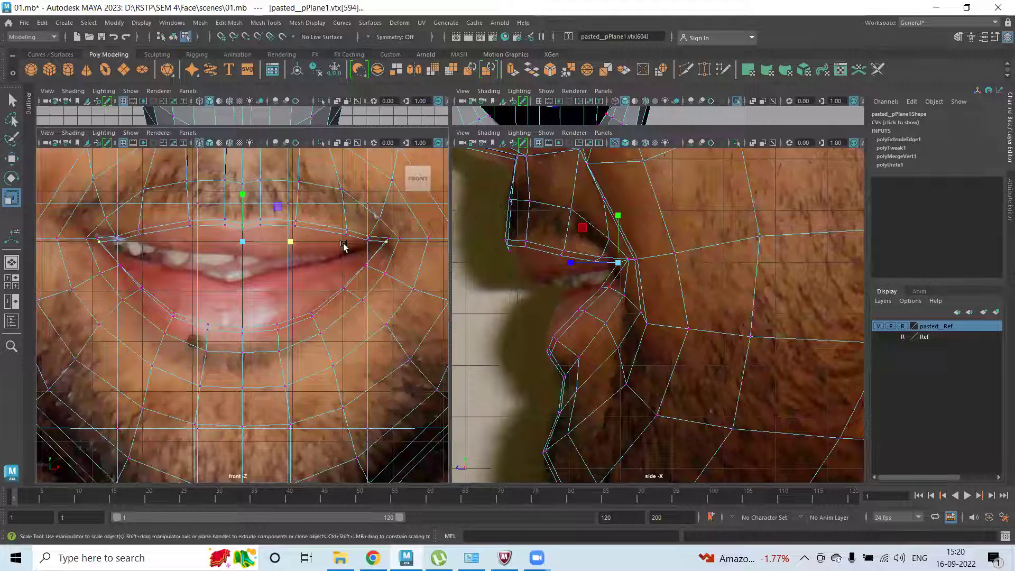
drag(296, 243, 288, 248)
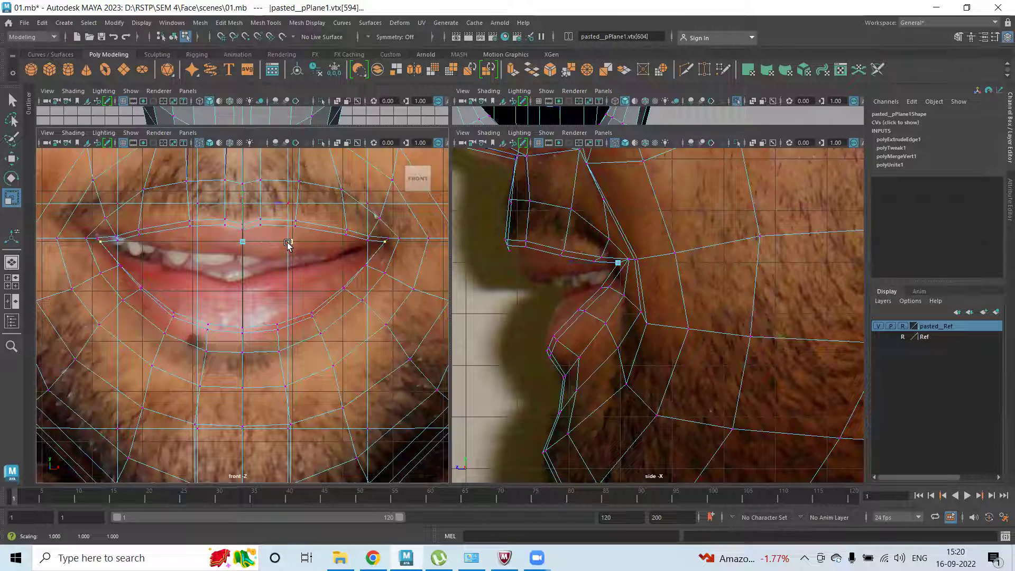
key(w)
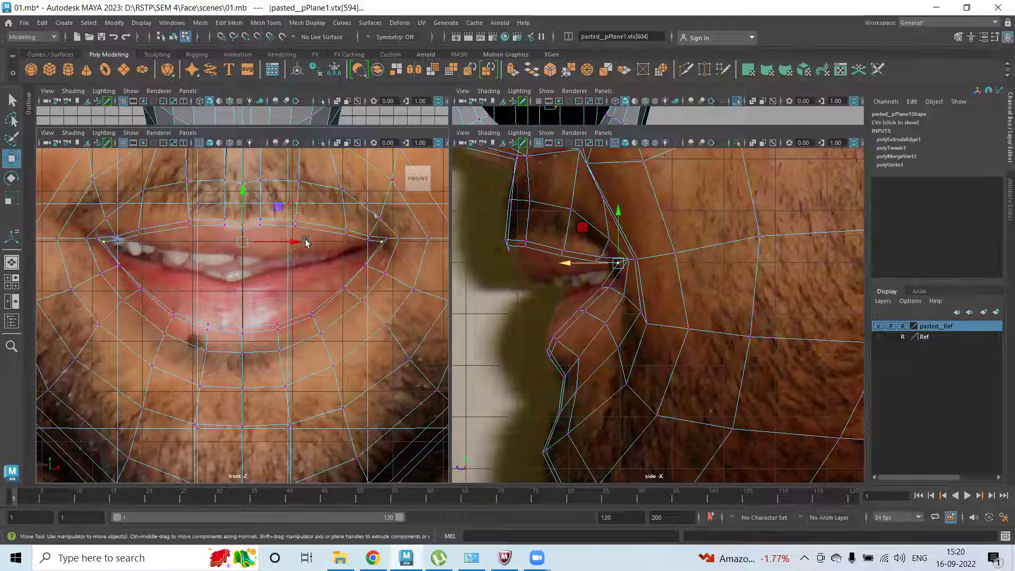
drag(234, 190, 240, 193)
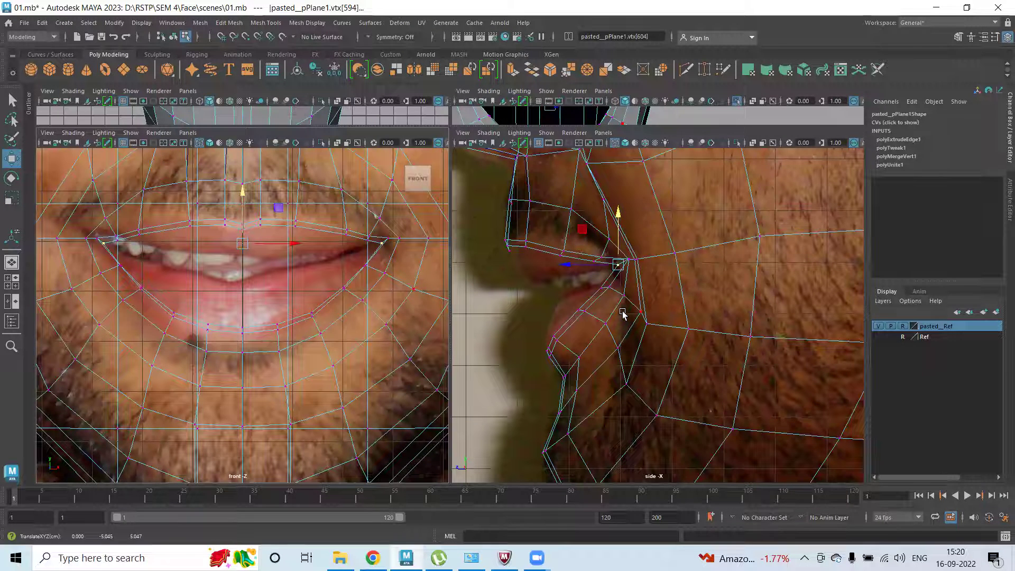
Step: Extrude the inner lip border loop a second time and scale it vertically inward
scroll(607, 332, up, 5)
scroll(580, 322, down, 8)
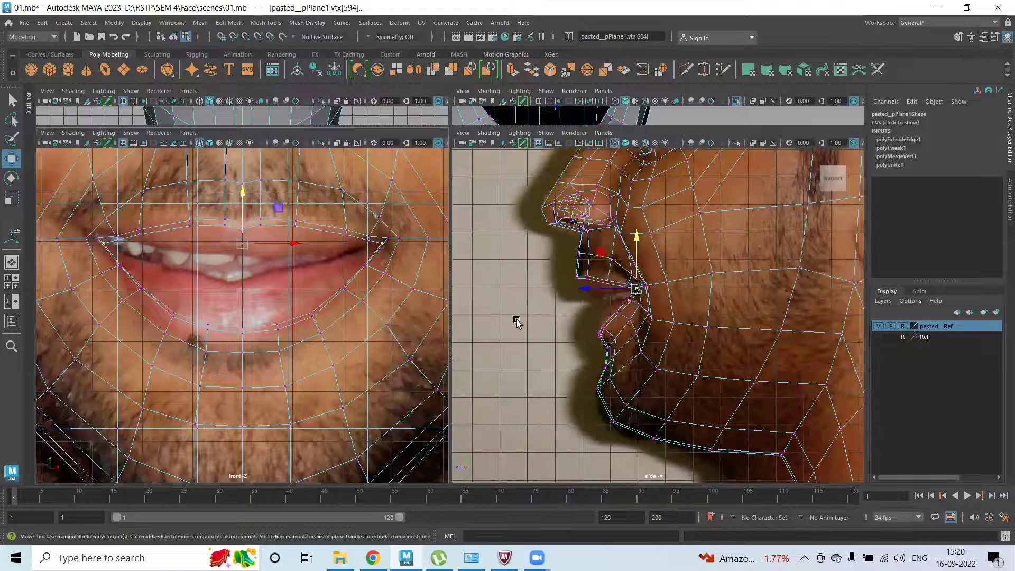
right_drag(305, 312, 298, 208)
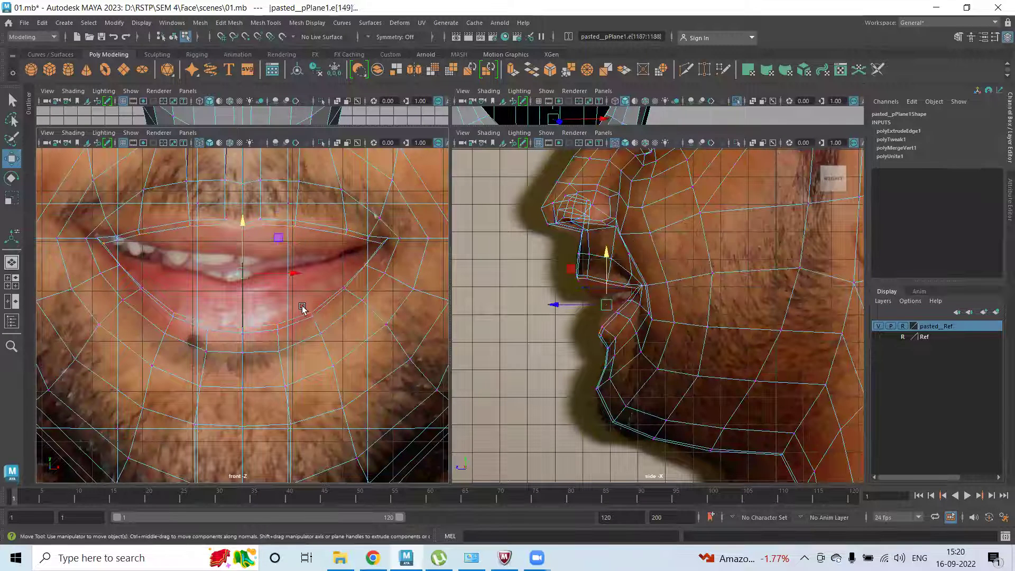
shift+right_drag(346, 266, 347, 295)
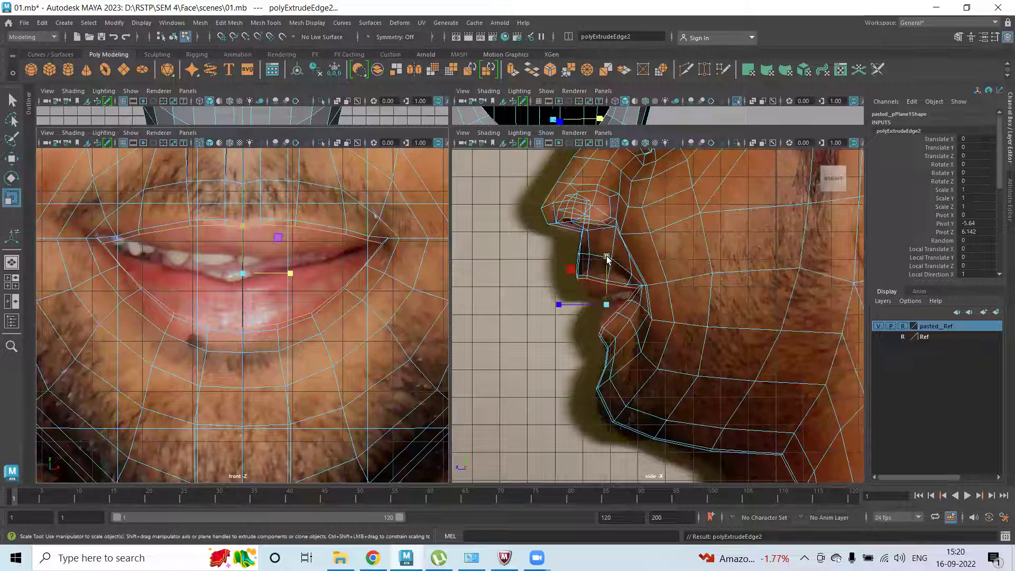
drag(607, 257, 617, 285)
scroll(633, 304, up, 8)
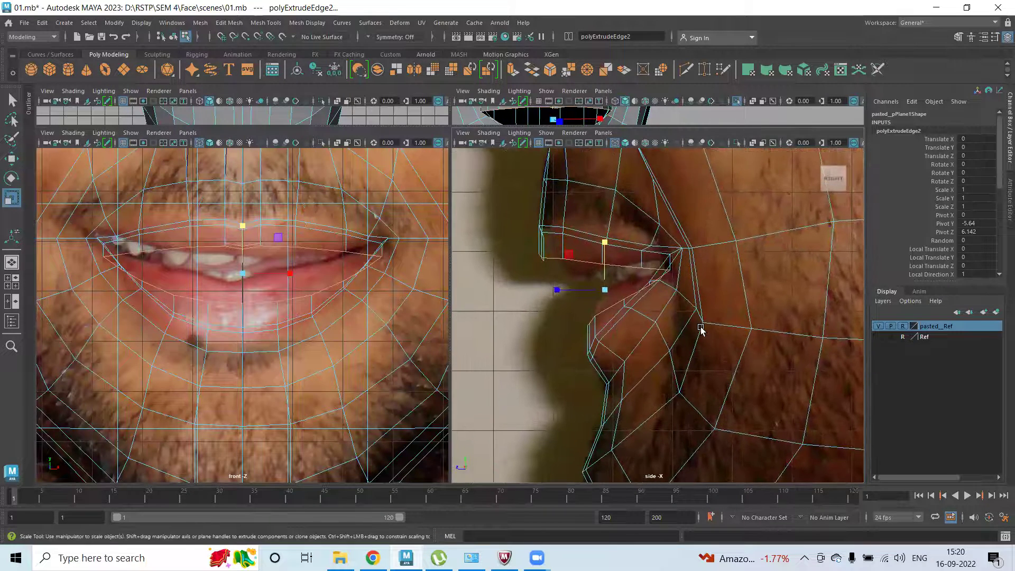
alt+middle_drag(701, 329, 655, 338)
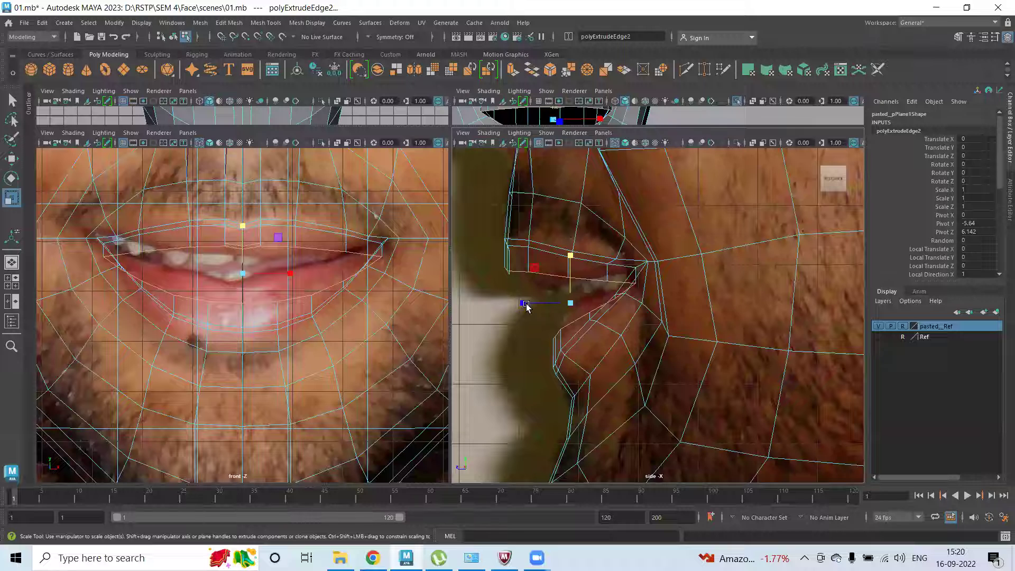
Step: Select the upper lip's inner edges, raise them, and push them slightly back in the side view
key(w)
ctrl+drag(532, 376, 630, 300)
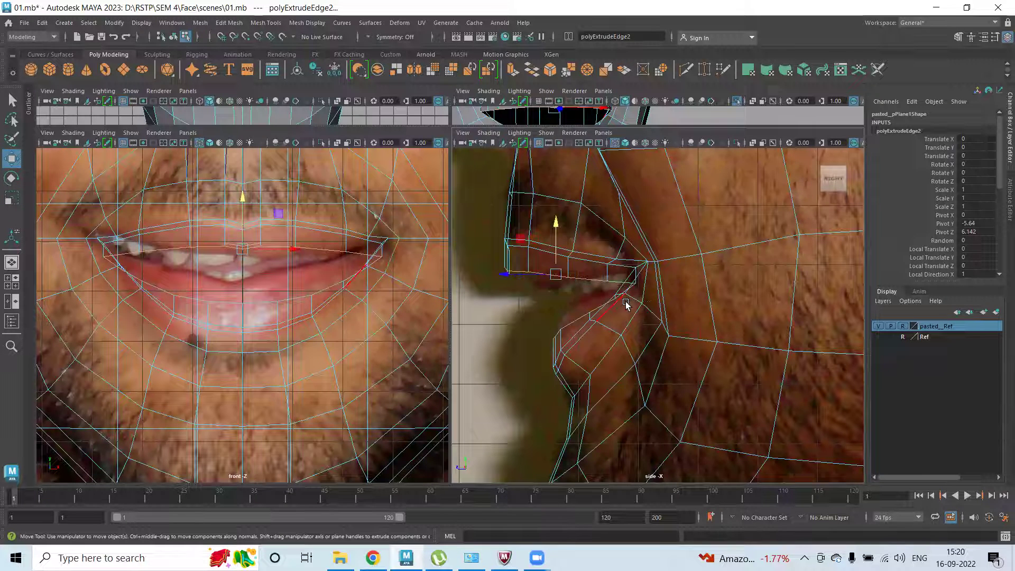
drag(555, 228, 556, 216)
drag(503, 264, 507, 263)
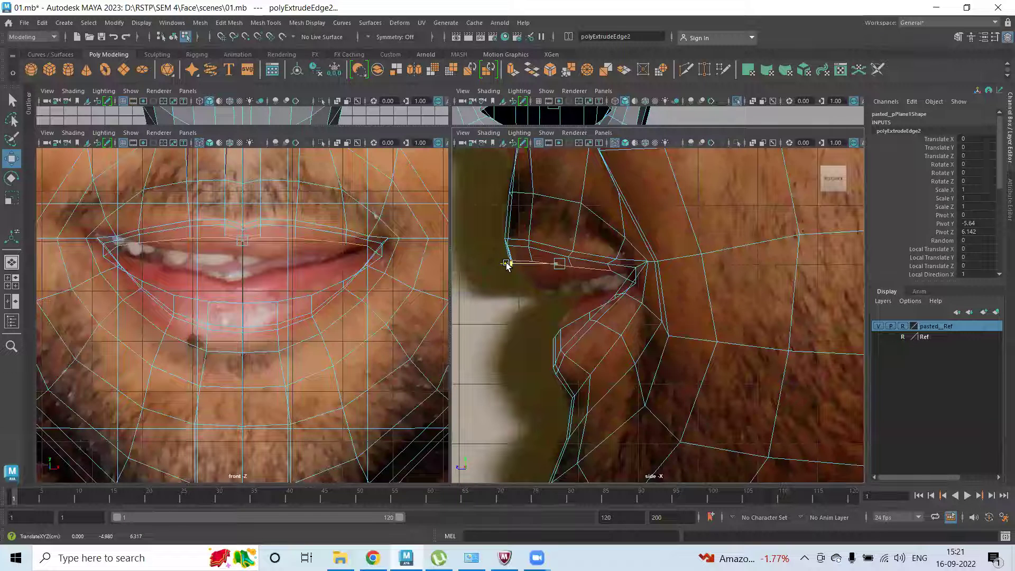
Step: Reposition the inner upper-lip, corner and adjacent lower-lip vertices near the mouth corner in the side view
scroll(624, 278, up, 6)
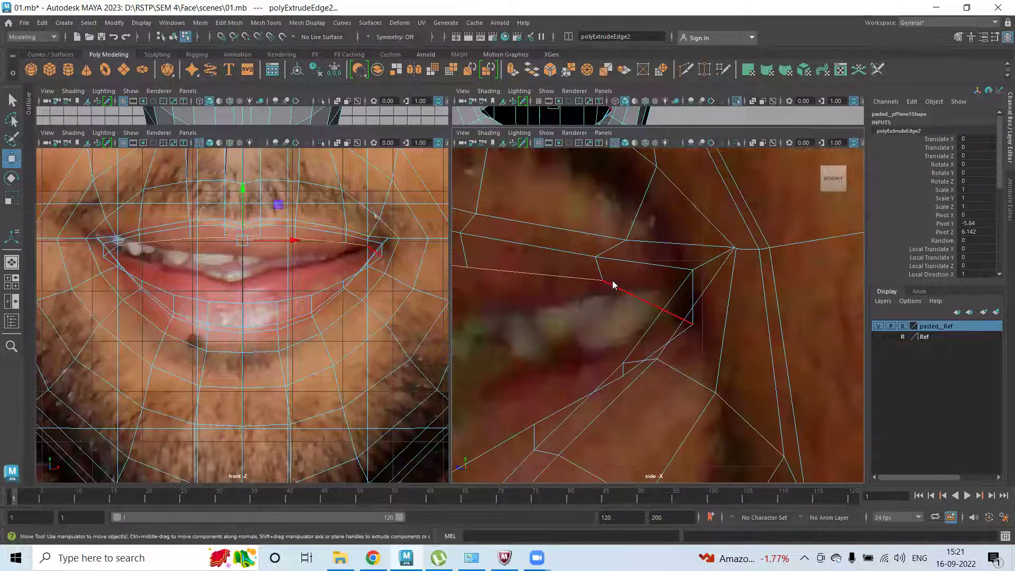
right_drag(613, 250, 534, 243)
mouse_move(587, 266)
mouse_down()
mouse_move(626, 300)
mouse_move(572, 272)
mouse_move(582, 272)
mouse_up()
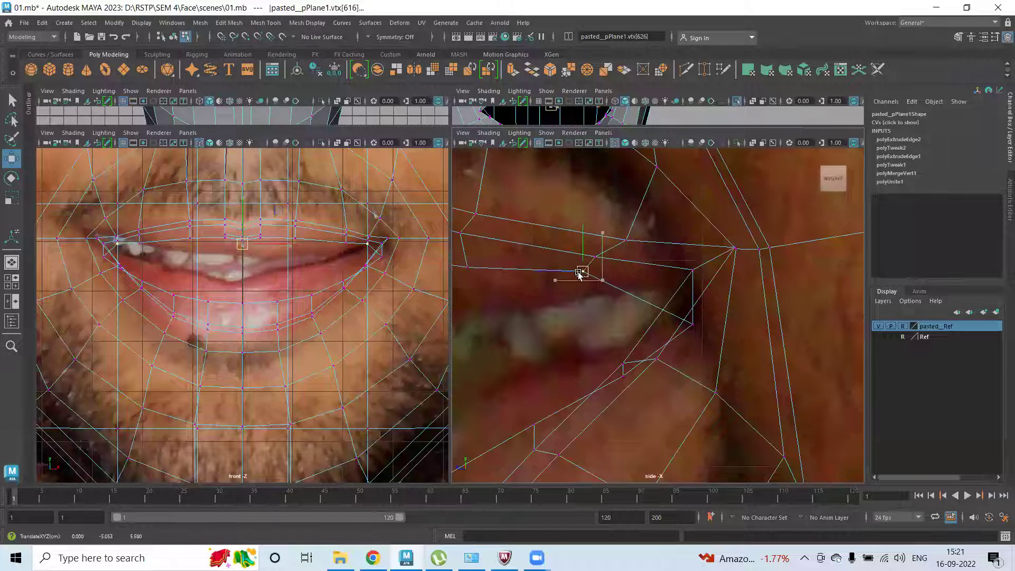
click(691, 325)
drag(691, 324, 649, 305)
drag(659, 360, 647, 411)
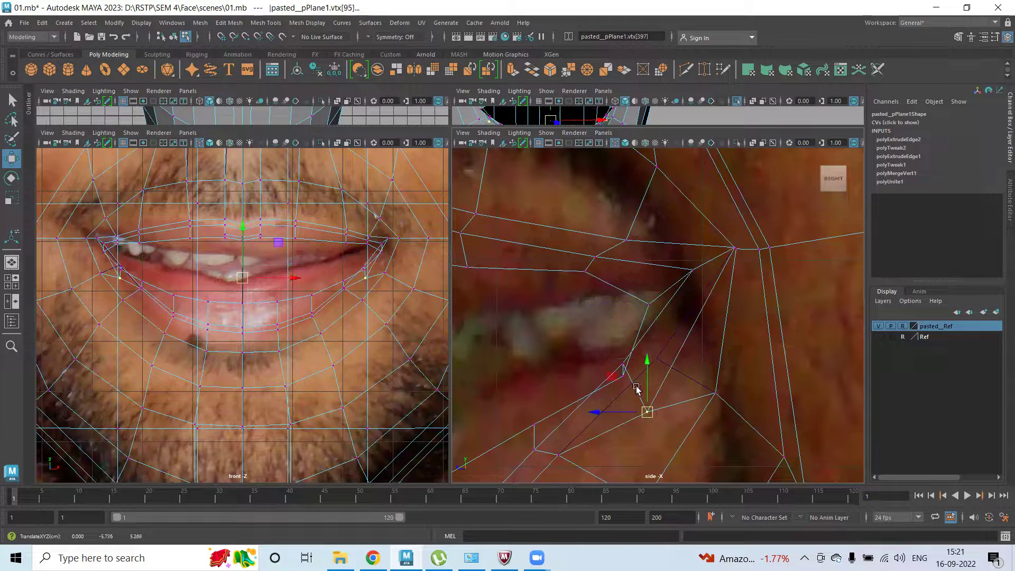
drag(624, 367, 633, 391)
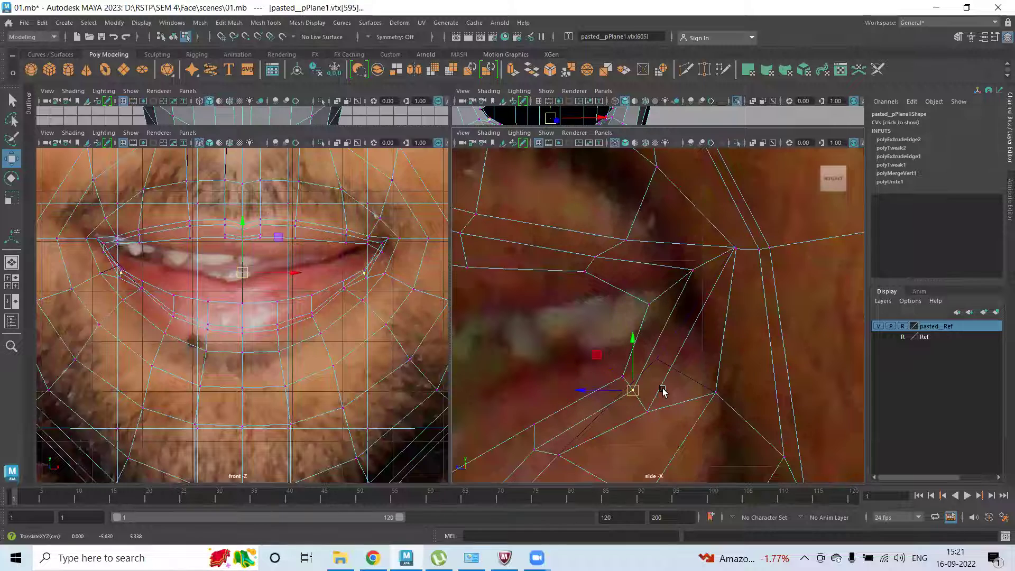
Step: Lower the next outer lower-lip vertices below the mouth corner in the side view
alt+middle_drag(649, 416, 653, 242)
scroll(653, 243, up, 1)
click(725, 208)
drag(725, 208, 713, 239)
click(550, 276)
drag(550, 277, 526, 311)
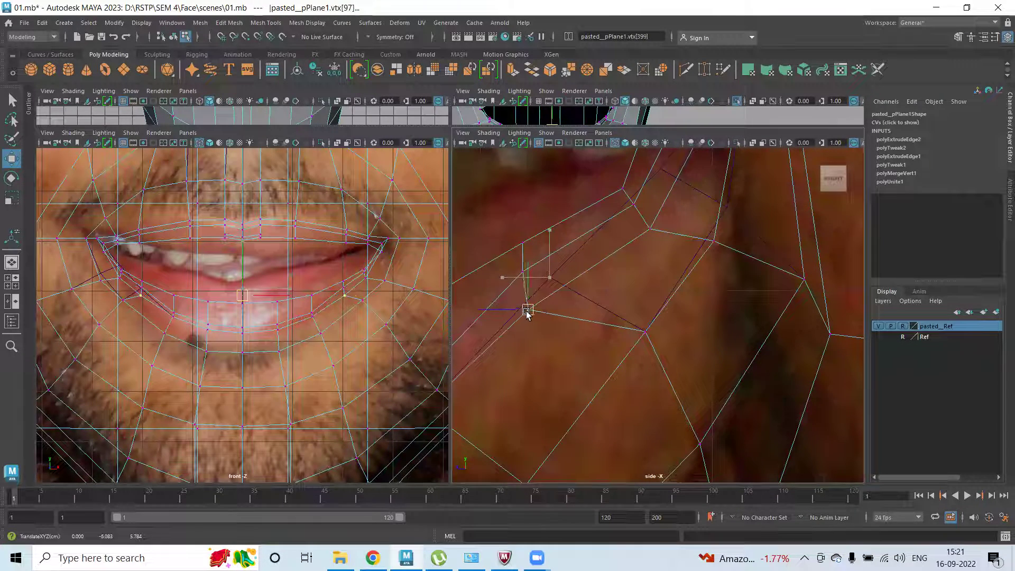
Step: Adjust the cheek-side vertices beside the lower lip and raise the lower lip's inner edge vertex pair in the side view
scroll(583, 327, down, 5)
alt+right_drag(698, 313, 770, 320)
alt+middle_drag(659, 347, 680, 280)
drag(670, 245, 678, 280)
scroll(637, 269, up, 3)
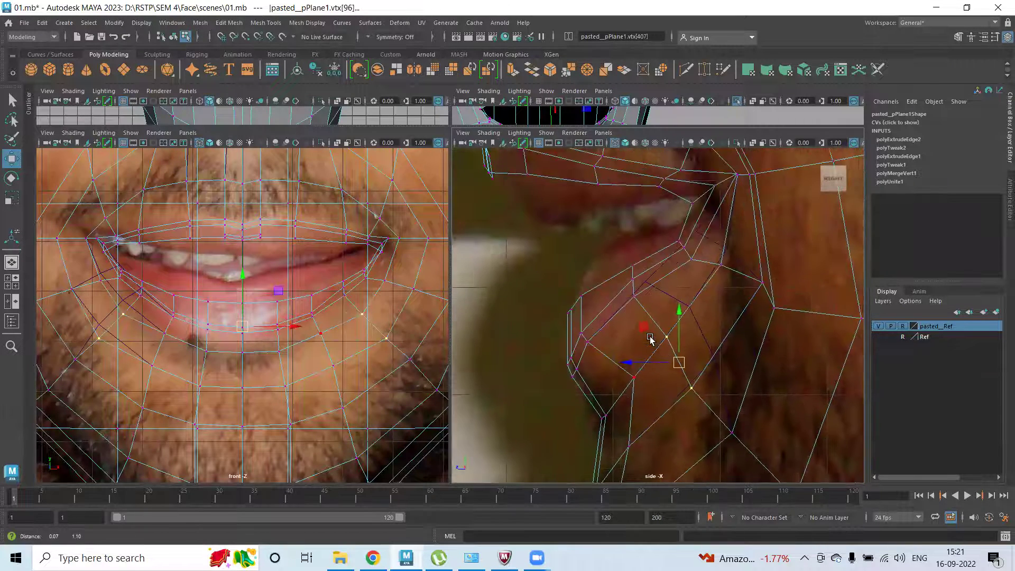
drag(635, 267, 633, 264)
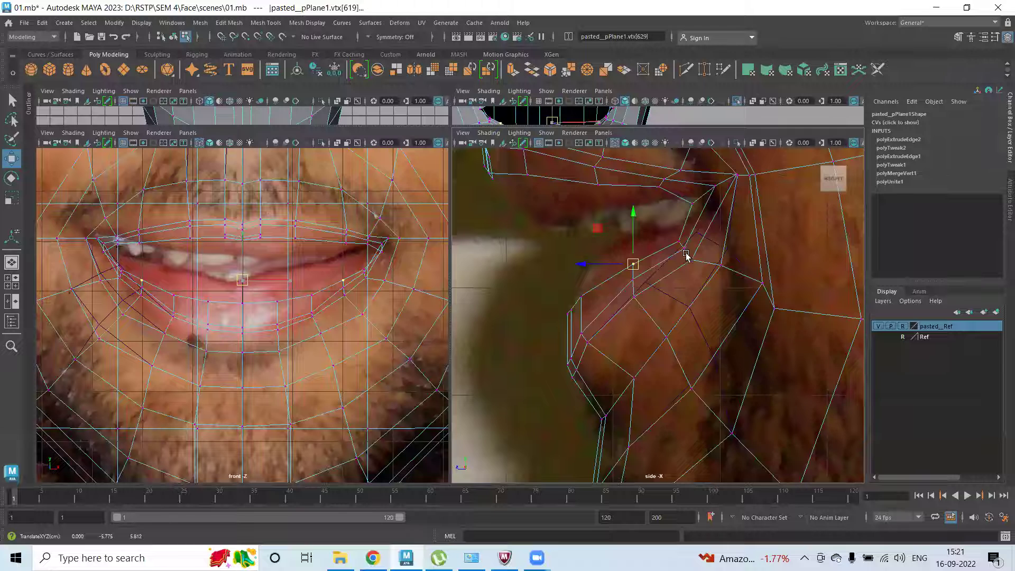
Step: Align the mouth-corner and upper-lip loop vertices along the lip line in the side view
alt+middle_drag(686, 255, 660, 323)
drag(656, 267, 678, 262)
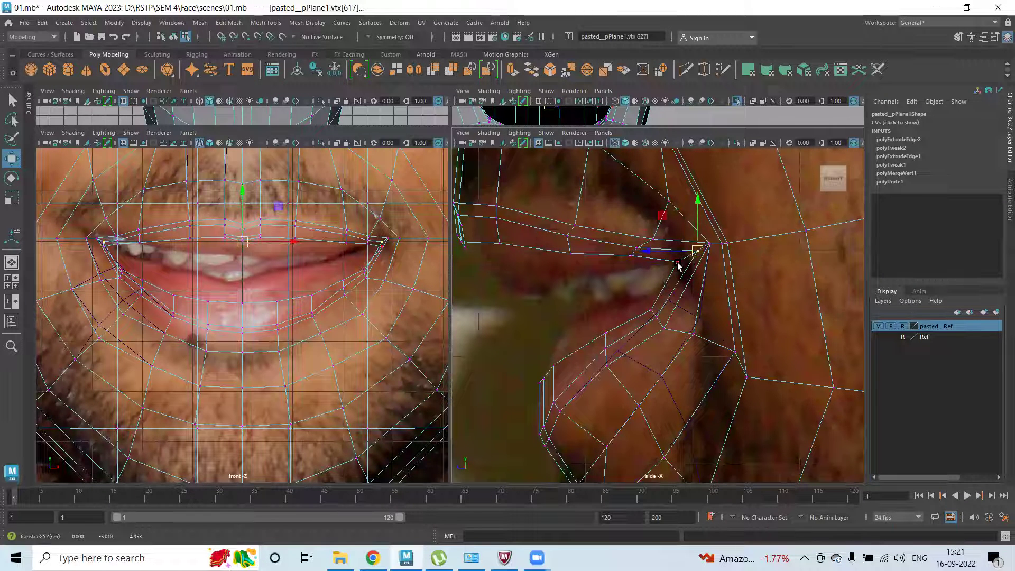
drag(677, 264, 641, 260)
click(630, 247)
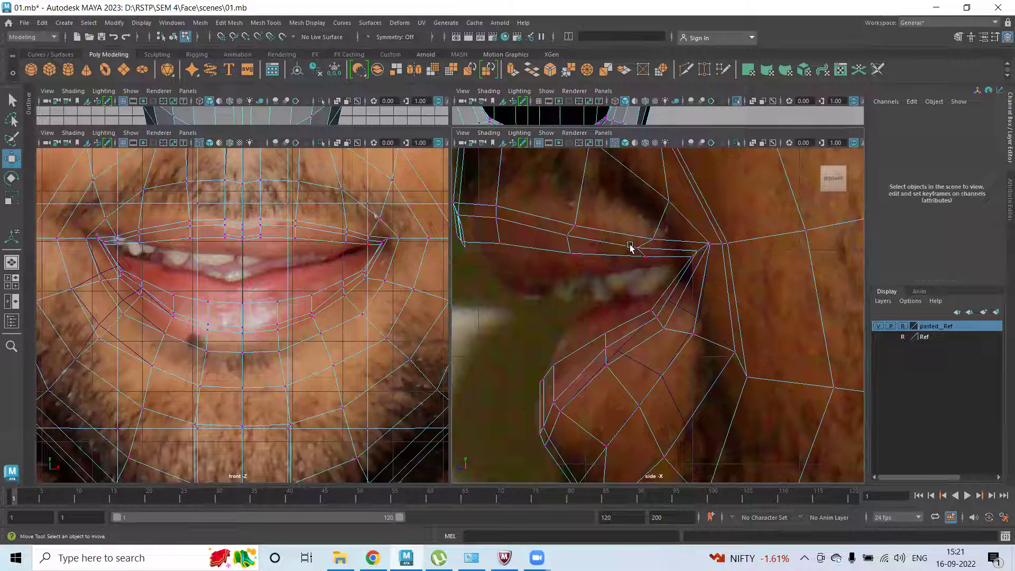
click(645, 249)
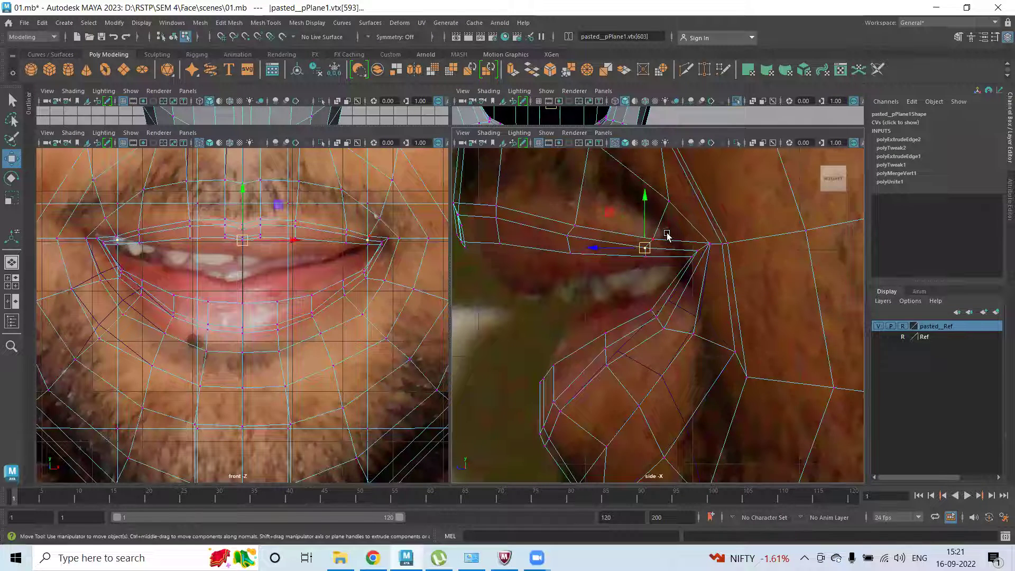
click(567, 238)
click(571, 237)
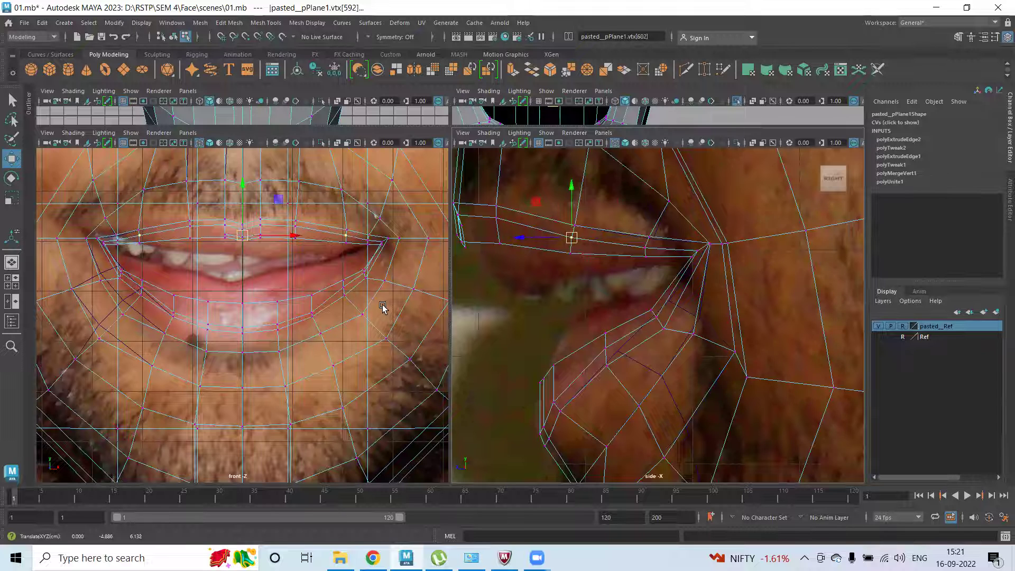
Step: Scale the innermost mouth-corner vertices slightly closer together horizontally in the front view
click(689, 266)
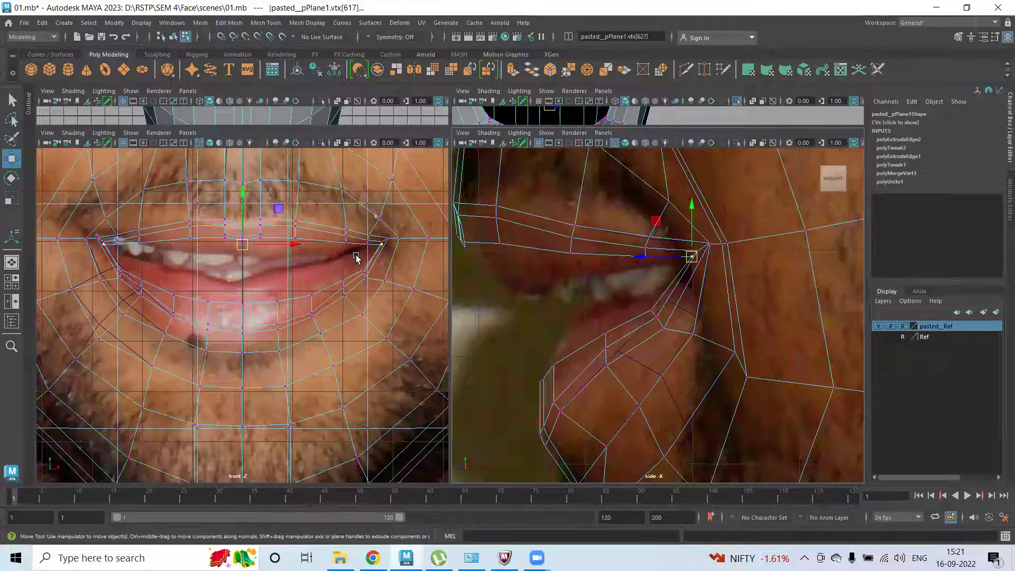
key(r)
drag(293, 244, 326, 267)
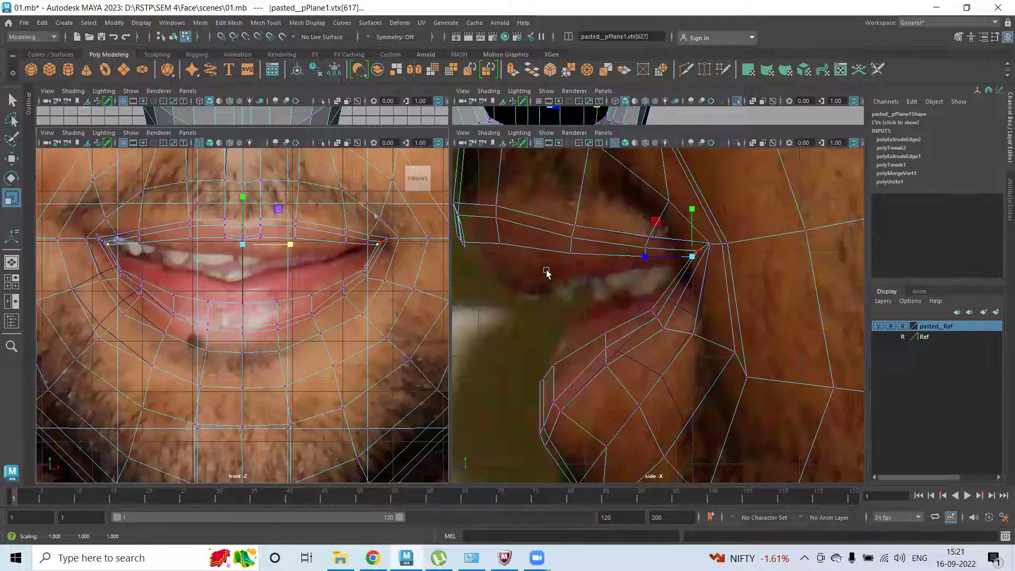
Step: Extrude the open inner border edges of the upper and lower lips and scale the new edges vertically into the mouth opening
right_drag(537, 253, 541, 192)
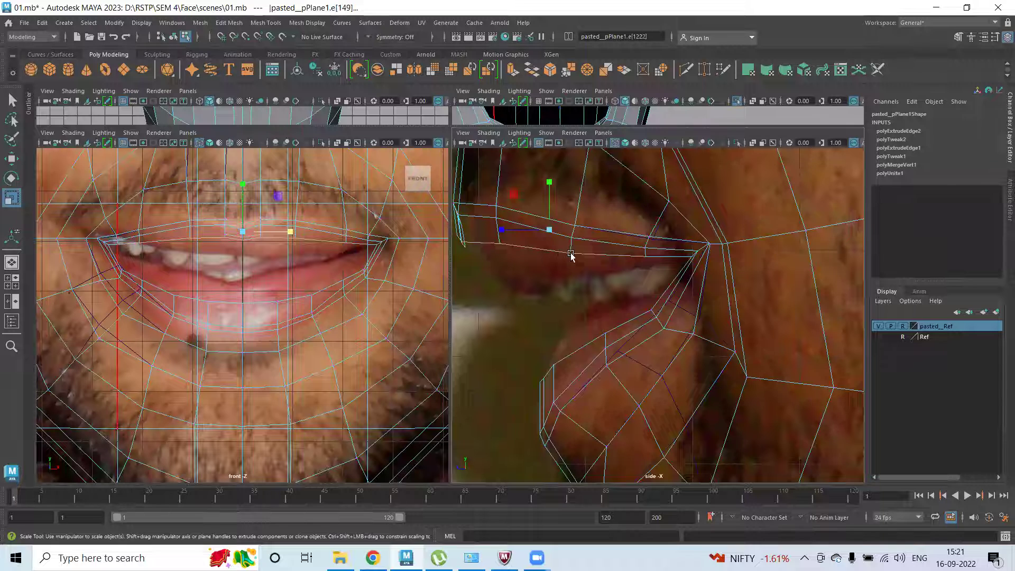
click(598, 256)
click(525, 254)
click(311, 305)
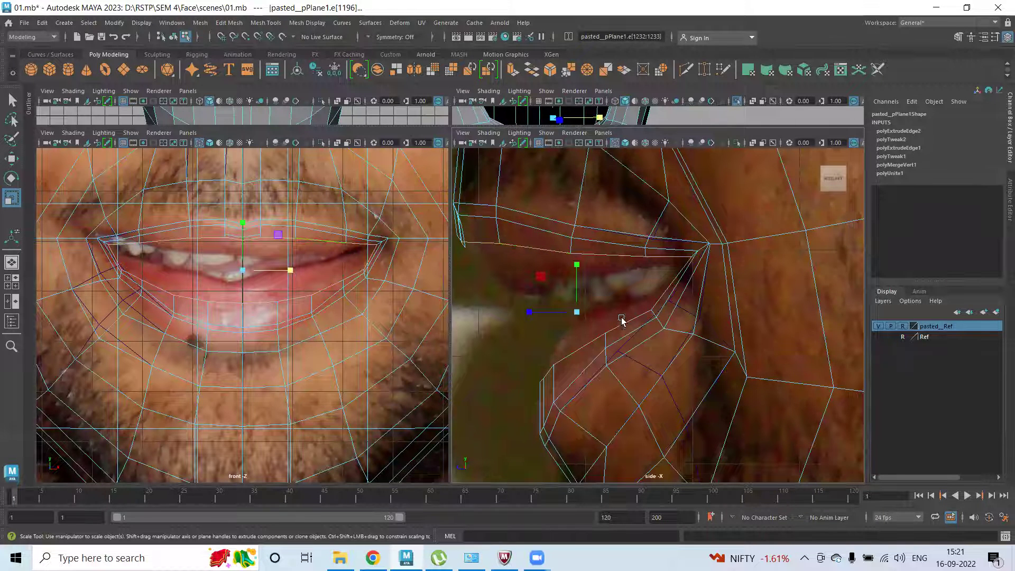
shift+right_drag(483, 290, 484, 319)
drag(576, 266, 576, 277)
drag(521, 390, 690, 310)
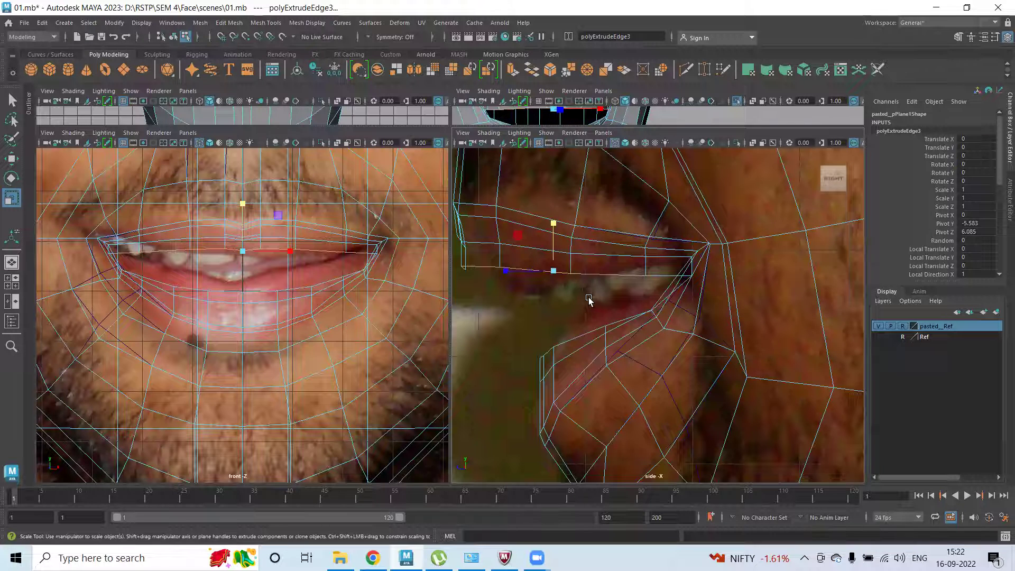
Step: Shift the extruded edges slightly and reposition the new upper-lip vertices to follow the lip's underside in the side view
key(w)
drag(553, 271, 576, 265)
scroll(733, 302, up, 4)
alt+middle_drag(689, 271, 684, 301)
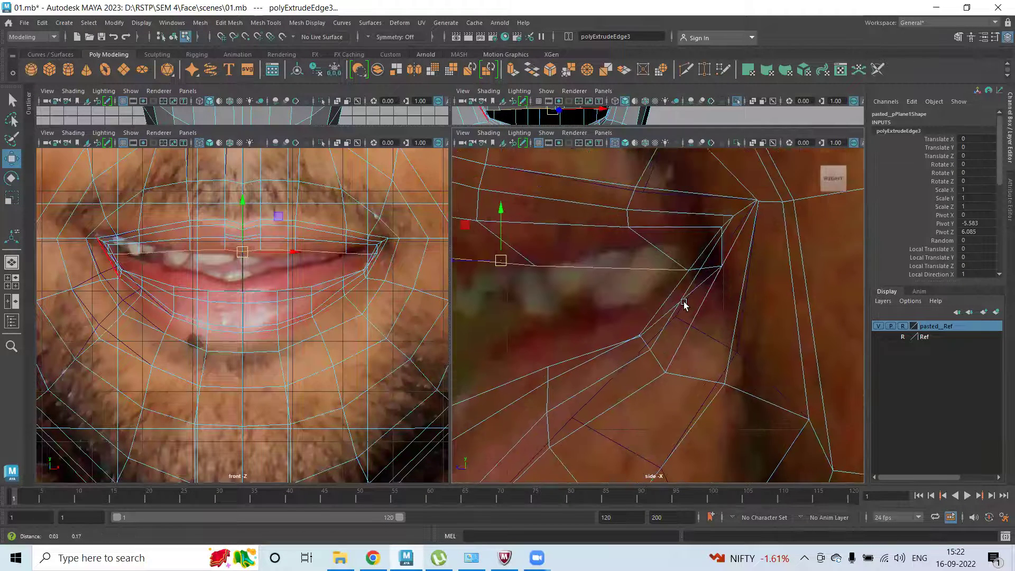
right_drag(685, 281, 624, 238)
drag(668, 266, 637, 250)
mouse_move(530, 263)
mouse_down()
mouse_move(532, 277)
mouse_move(526, 270)
mouse_up()
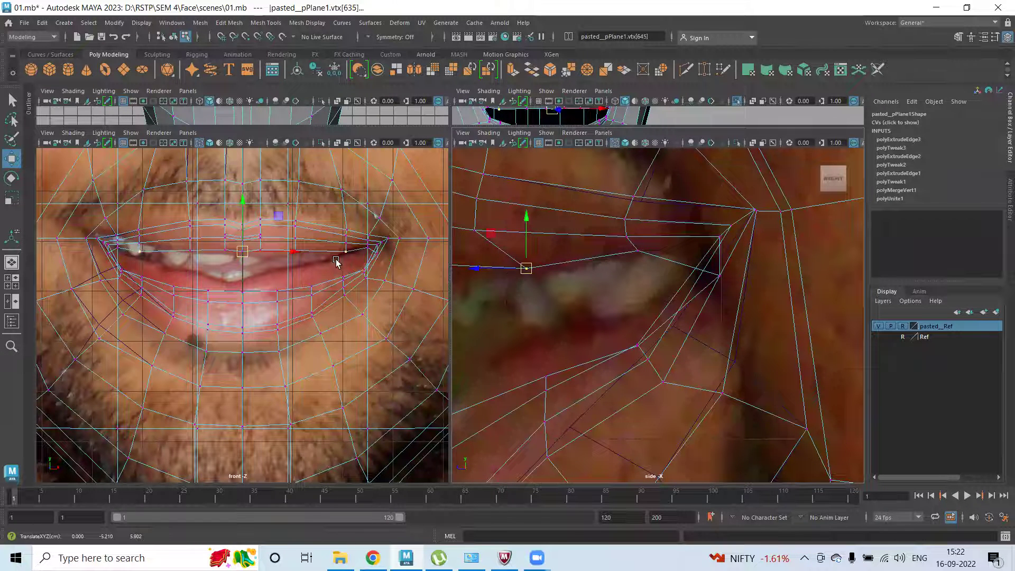
Step: Pull the new mouth-corner vertex pair up toward the corner and adjust its width and depth
drag(728, 282, 727, 281)
drag(720, 275, 711, 243)
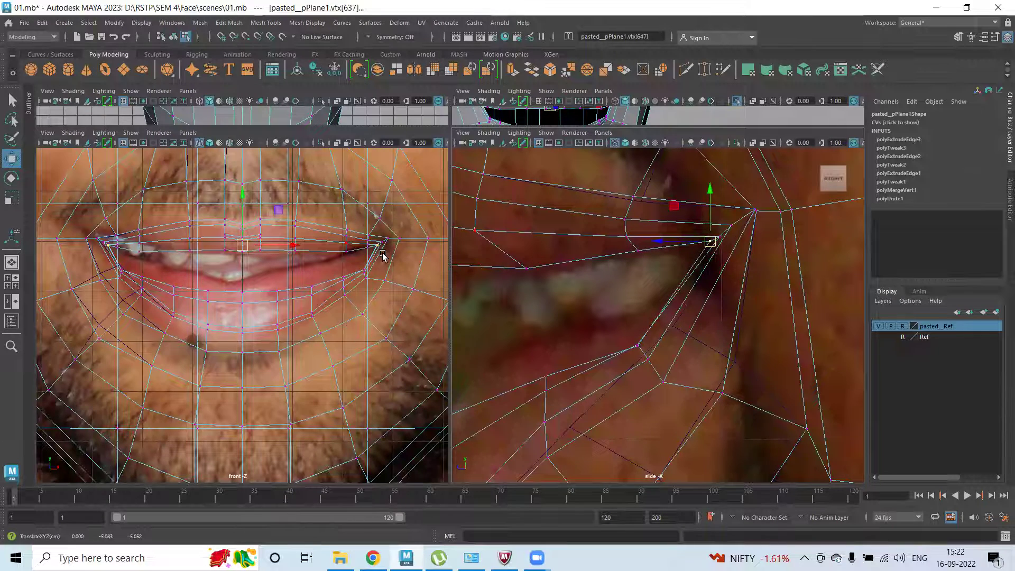
scroll(391, 256, up, 5)
scroll(413, 247, down, 5)
scroll(359, 249, up, 6)
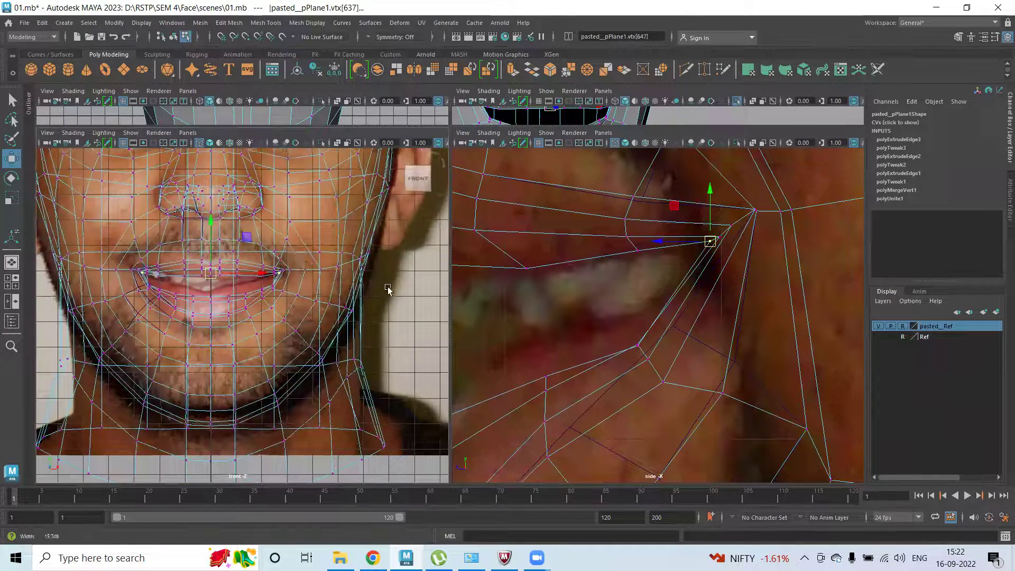
key(r)
drag(216, 229, 220, 228)
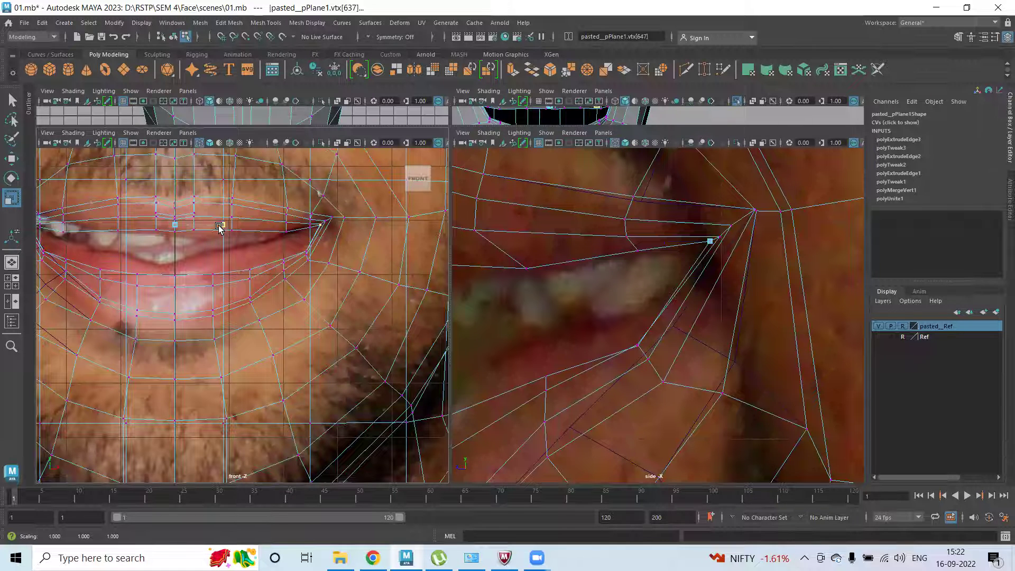
key(w)
drag(685, 243, 682, 241)
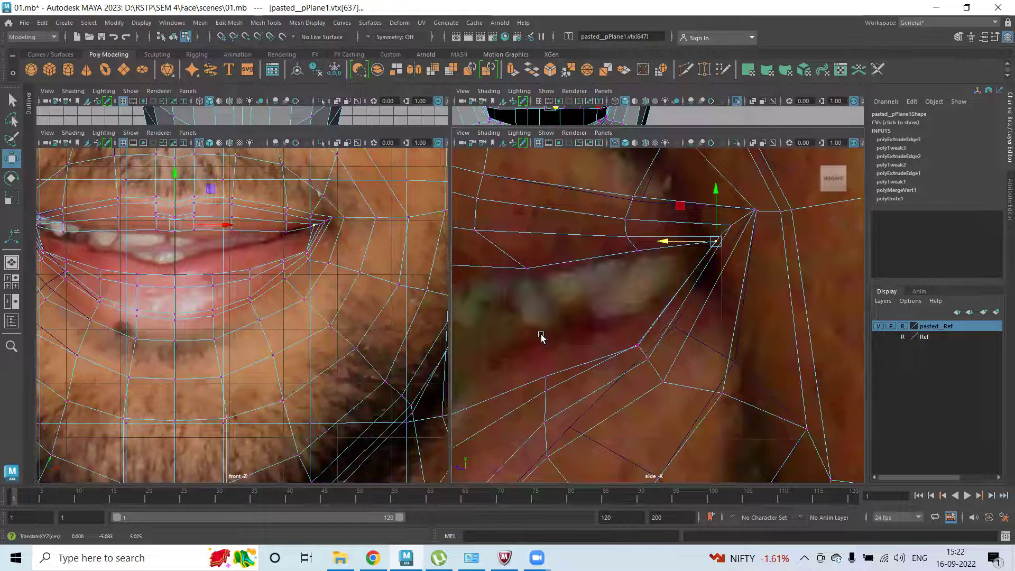
Step: Try to respace the lower-lip vertices near the mouth corner on one side in the front view
scroll(313, 263, up, 3)
alt+middle_drag(394, 222, 278, 341)
mouse_move(253, 269)
mouse_down()
mouse_move(263, 290)
mouse_move(253, 281)
mouse_up()
click(322, 283)
drag(319, 266, 312, 240)
scroll(347, 261, up, 2)
alt+middle_drag(347, 261, 326, 286)
click(334, 284)
mouse_move(334, 284)
mouse_down()
mouse_move(320, 277)
mouse_move(332, 295)
mouse_up()
click(332, 295)
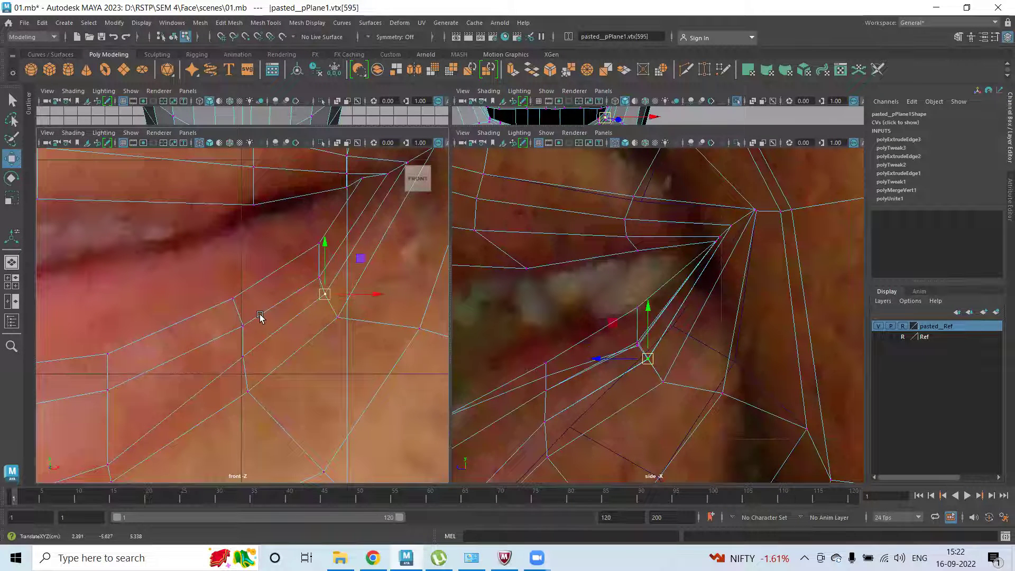
click(232, 297)
drag(234, 297, 241, 358)
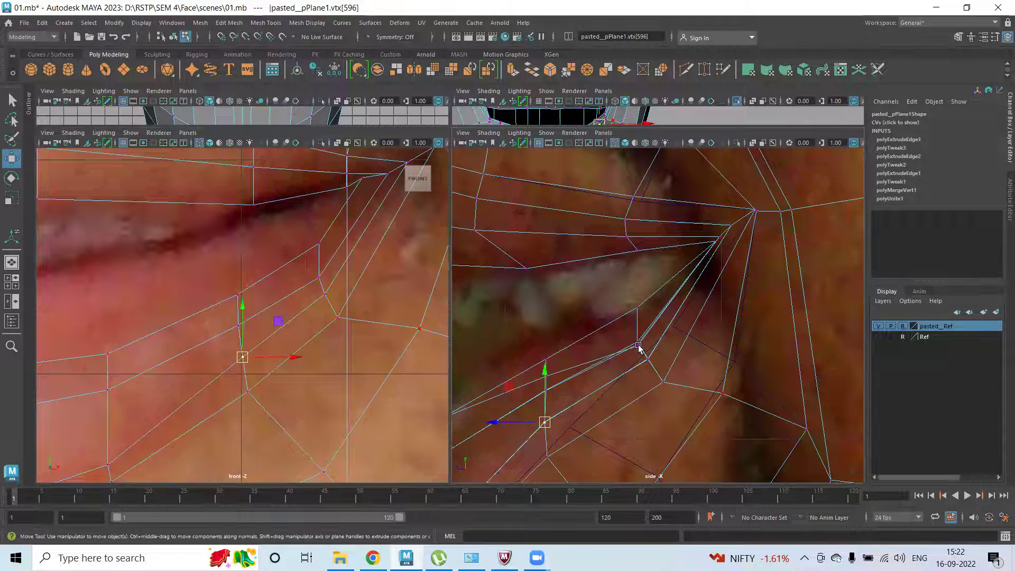
Step: Check the lower-lip vertices beside the mouth corner for one-sided shifts in the side and front views
key(ctrl+z)
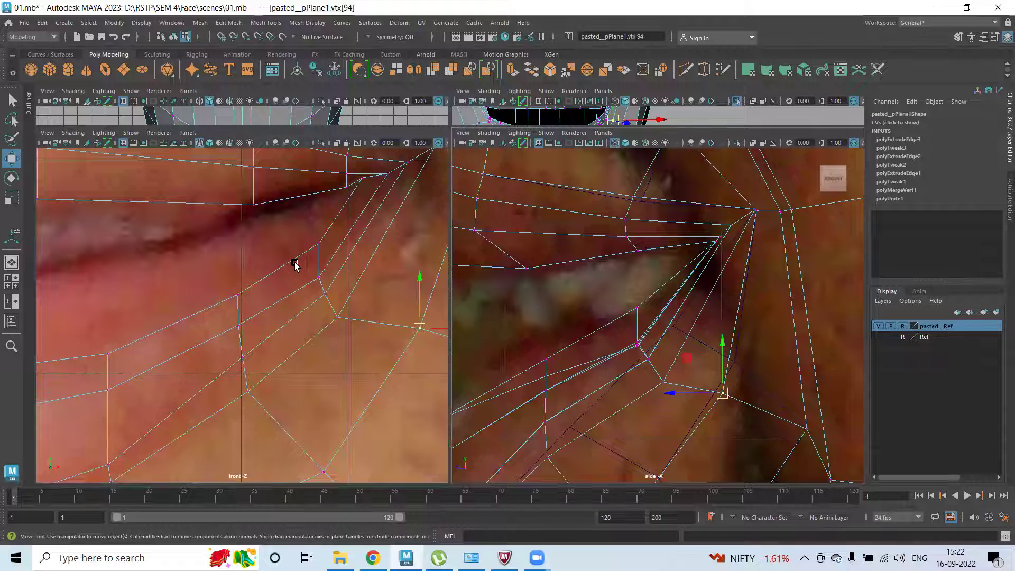
click(295, 264)
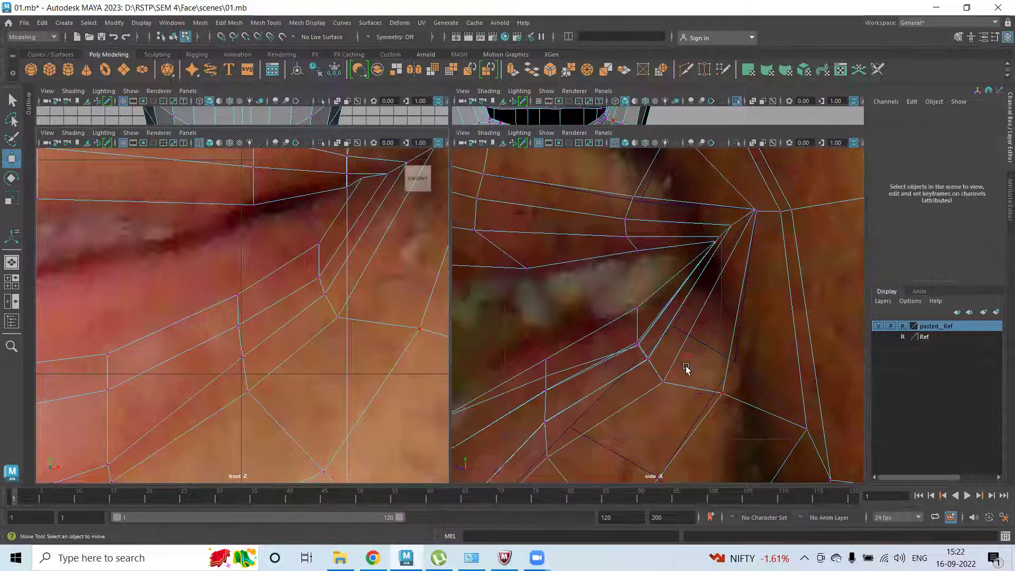
click(638, 344)
scroll(271, 322, down, 5)
scroll(278, 323, up, 4)
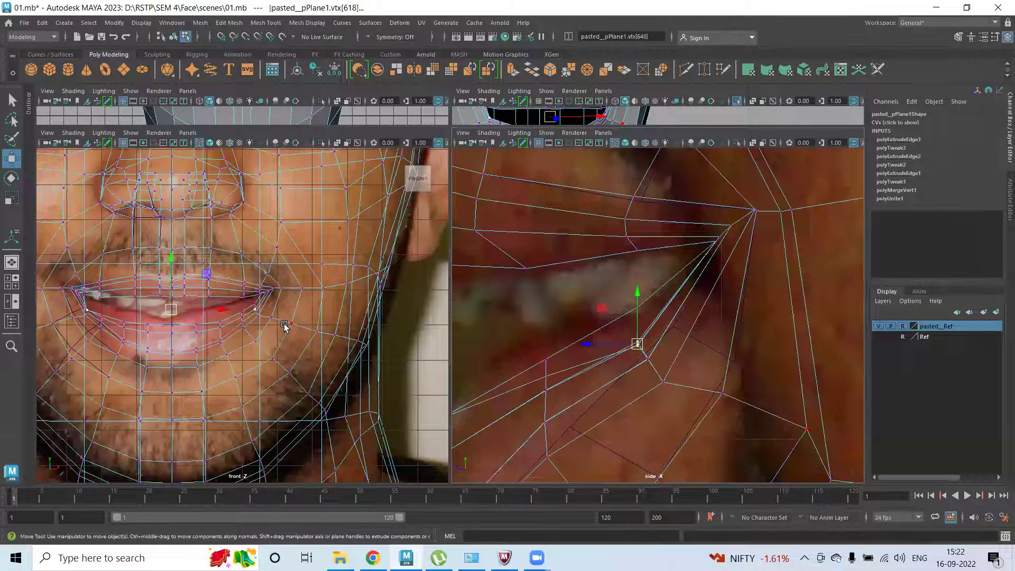
scroll(639, 355, down, 1)
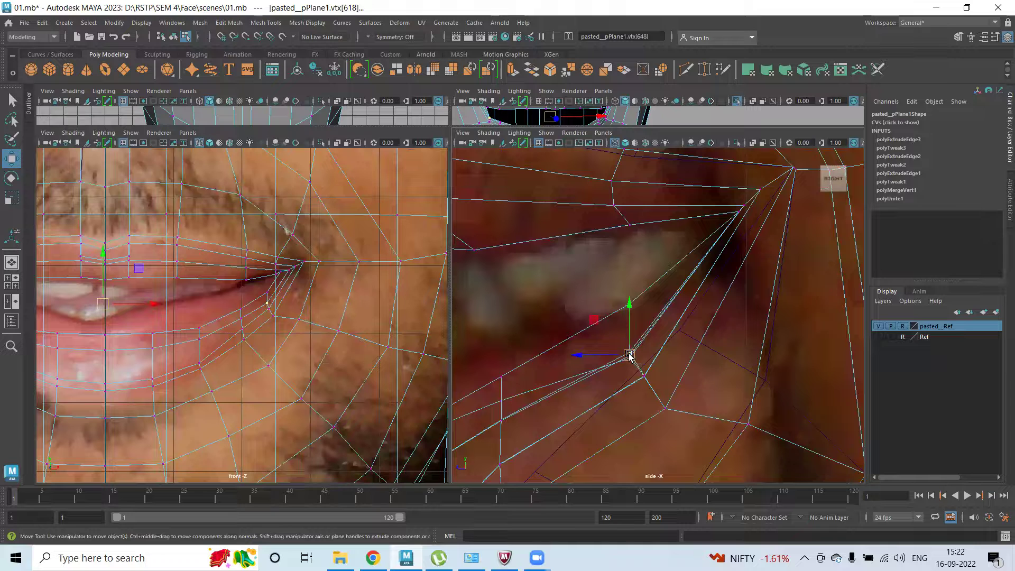
click(637, 371)
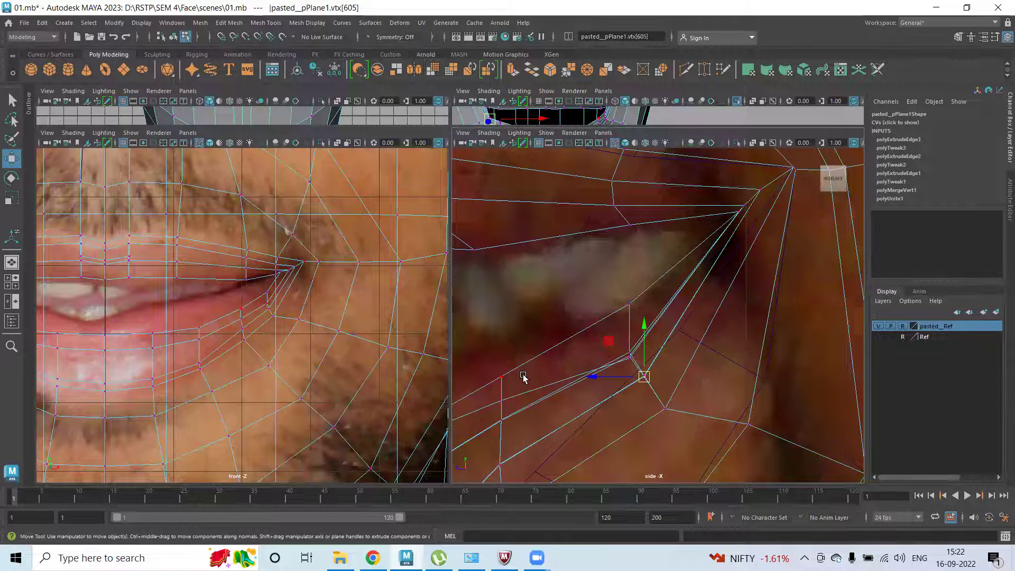
drag(507, 406, 510, 406)
scroll(214, 326, down, 4)
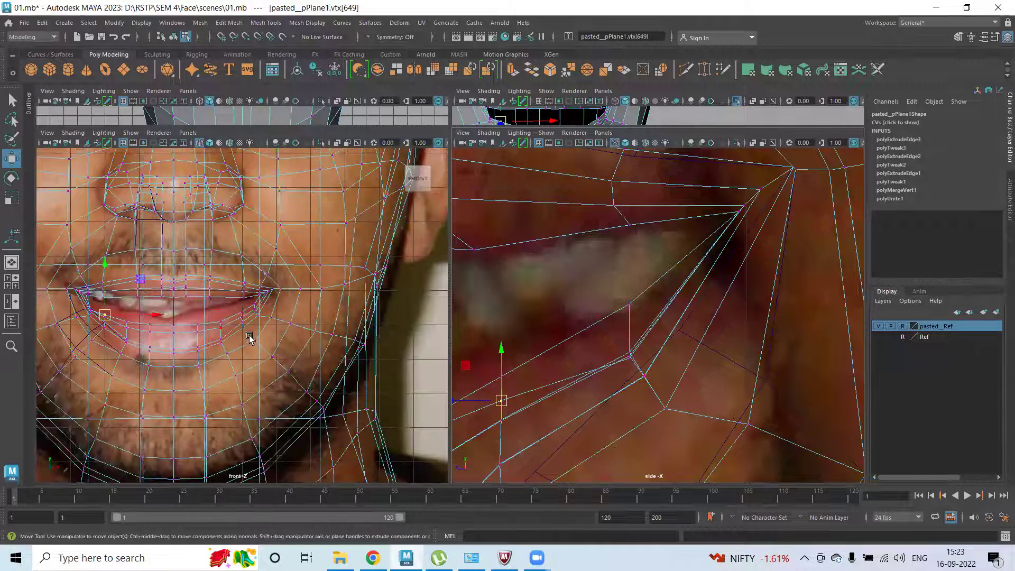
scroll(312, 346, up, 2)
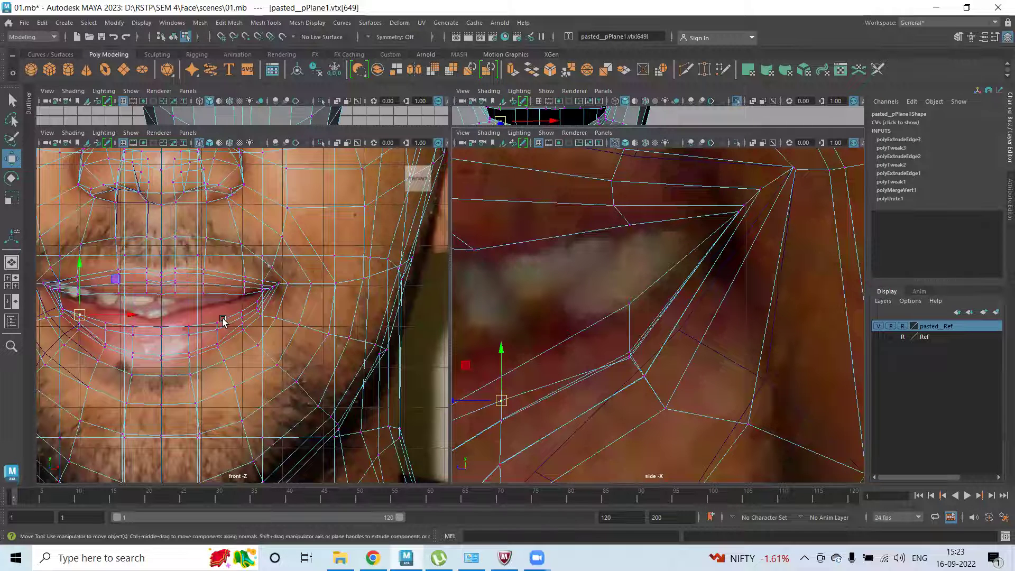
Step: Undo the one-sided lower-lip vertex moves near the mouth corner
key(ctrl+z)
key(ctrl+z)
key(ctrl+z)
key(ctrl+z)
key(ctrl+z)
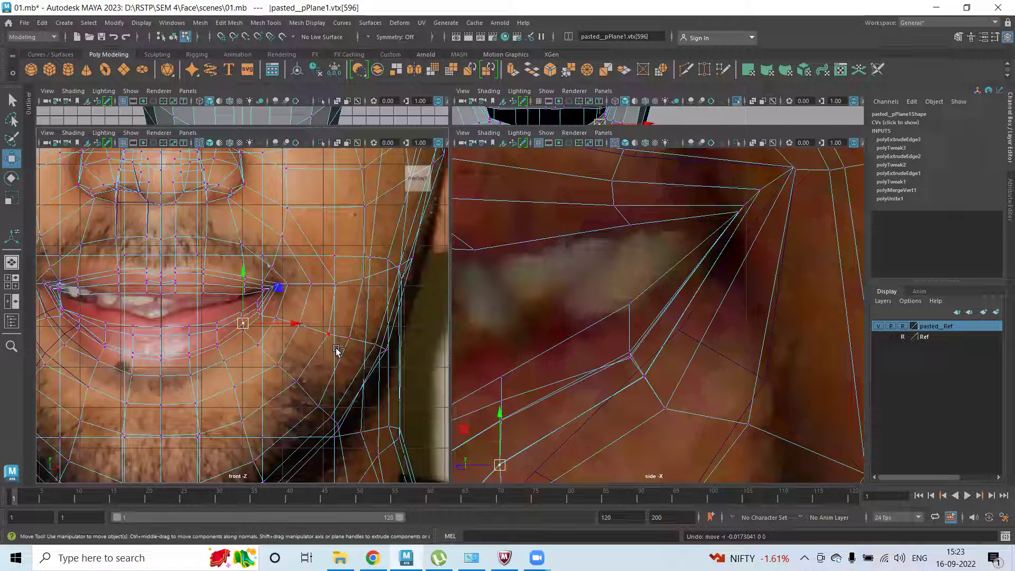
key(ctrl+z)
key(ctrl+z)
key(ctrl+z)
key(ctrl+z)
key(ctrl+z)
key(ctrl+z)
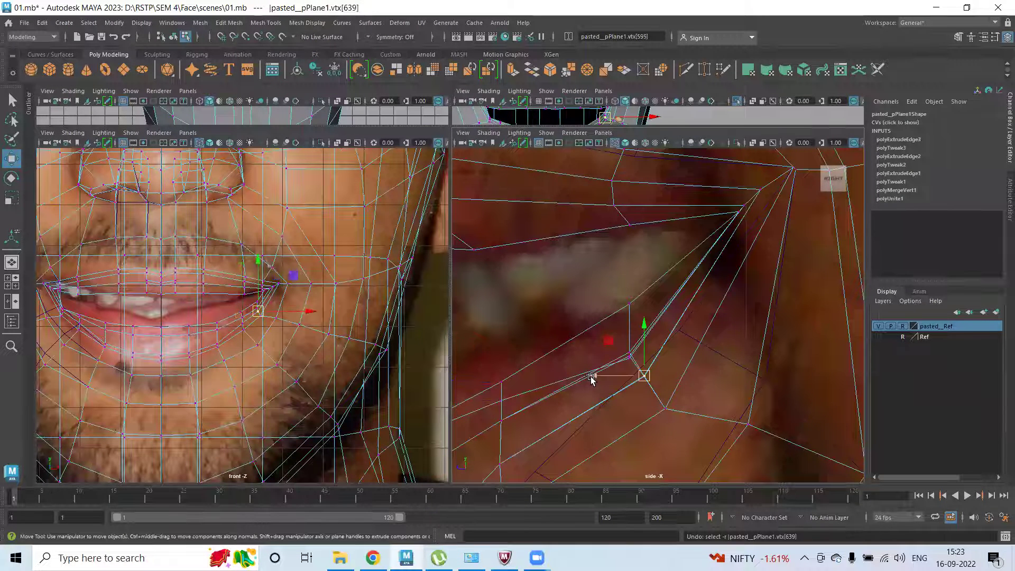
key(ctrl+z)
key(ctrl+z)
key(ctrl+z)
key(ctrl+z)
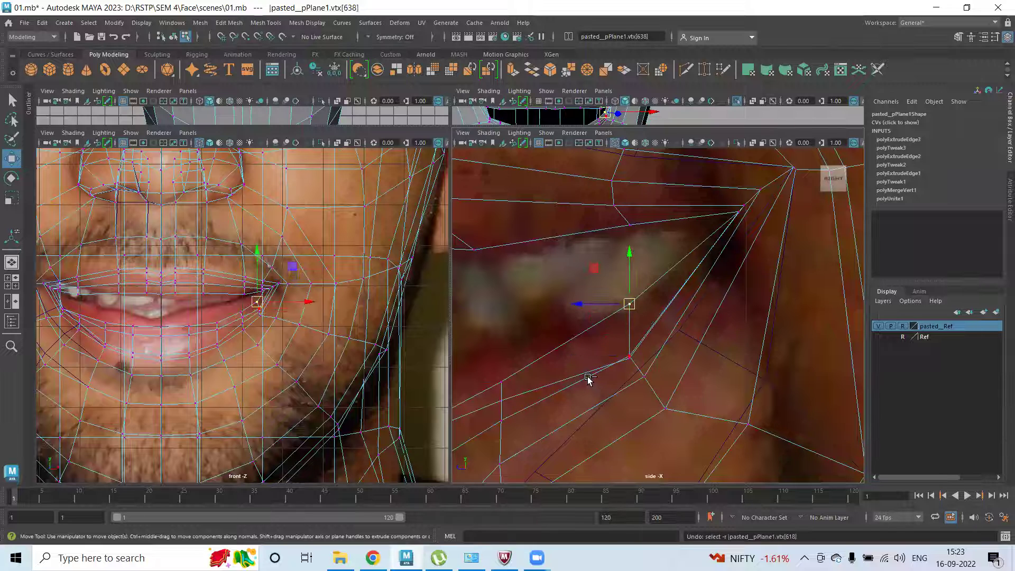
key(ctrl+z)
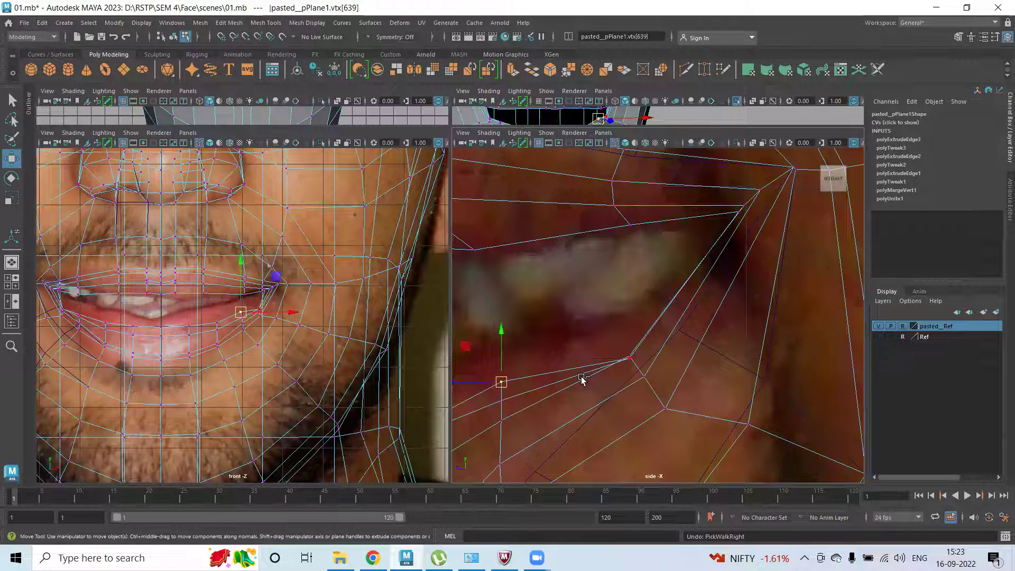
key(ctrl+z)
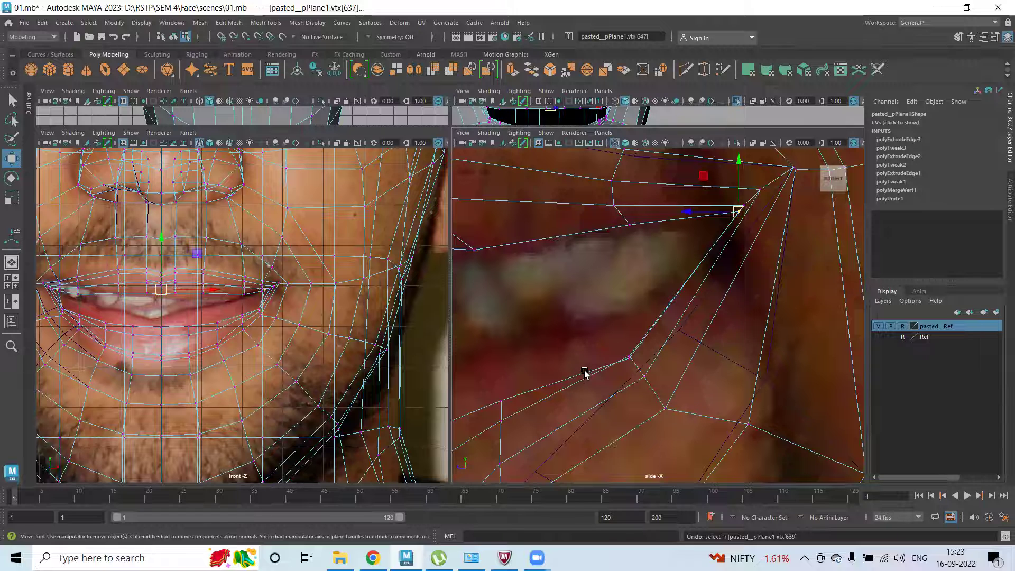
Step: Reposition the second column of lower-lip vertices from the mouth corner as symmetric pairs in the side view
drag(478, 376, 498, 376)
alt+middle_drag(587, 371, 628, 257)
mouse_move(536, 290)
mouse_down()
mouse_move(551, 319)
mouse_move(524, 307)
mouse_up()
drag(560, 360, 532, 342)
drag(541, 351, 529, 350)
alt+middle_drag(589, 301, 495, 371)
Step: Separate the nearly overlapping lower-lip vertices closest to the mouth corner by moving their symmetric pairs in the side view
scroll(594, 343, up, 5)
alt+middle_drag(552, 317, 632, 319)
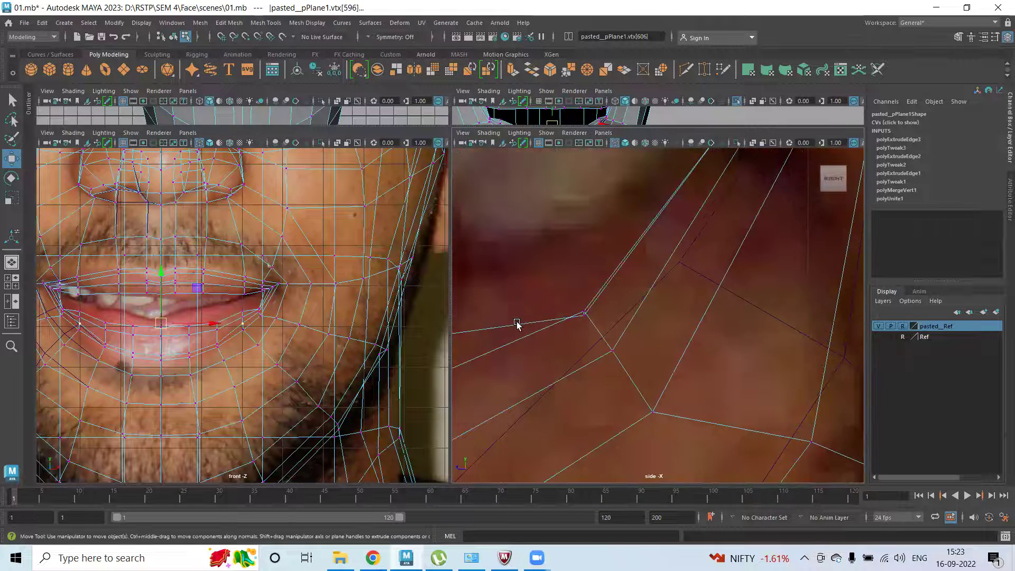
scroll(591, 349, up, 5)
drag(490, 311, 490, 311)
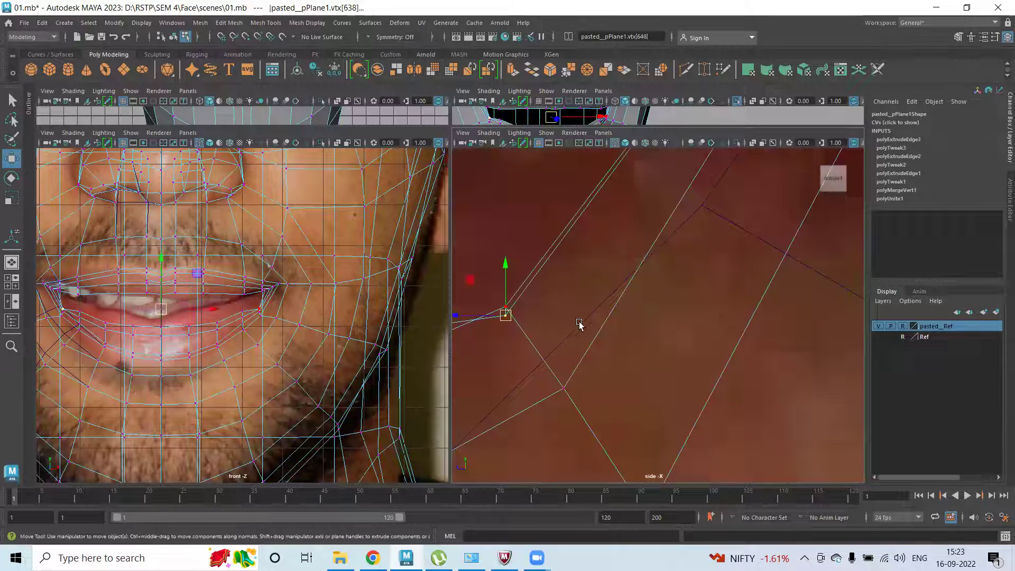
alt+middle_drag(580, 324, 666, 355)
drag(566, 319, 575, 268)
drag(615, 315, 578, 343)
scroll(600, 355, down, 12)
alt+middle_drag(609, 327, 596, 280)
scroll(619, 254, up, 6)
alt+middle_drag(644, 229, 646, 303)
scroll(635, 288, up, 4)
Step: Space the two lower-lip vertex columns nearest the mouth corner evenly along the lip contour in the side view
alt+middle_drag(591, 224, 659, 258)
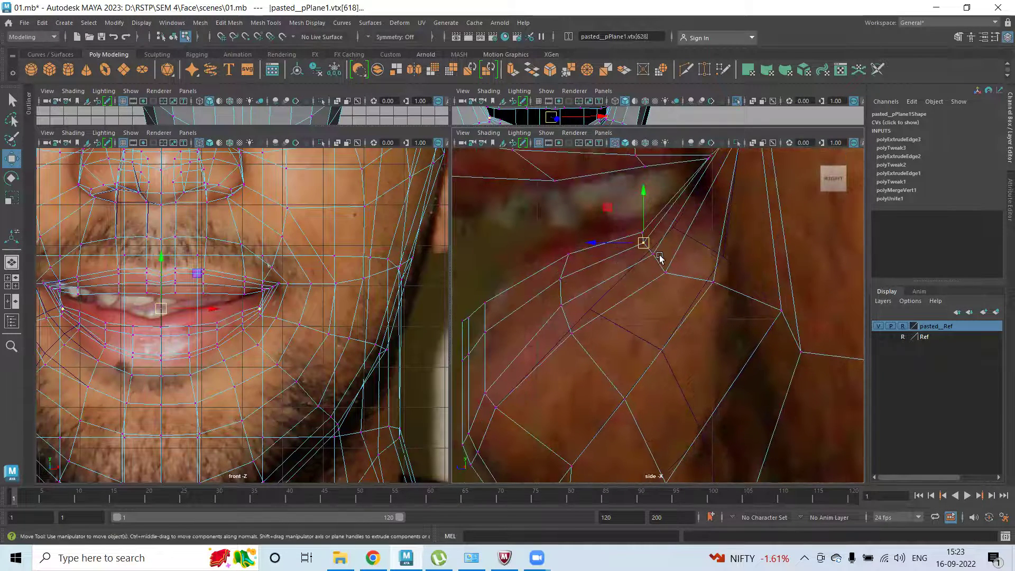
drag(658, 247, 639, 292)
click(682, 257)
drag(683, 257, 645, 256)
click(574, 336)
click(563, 308)
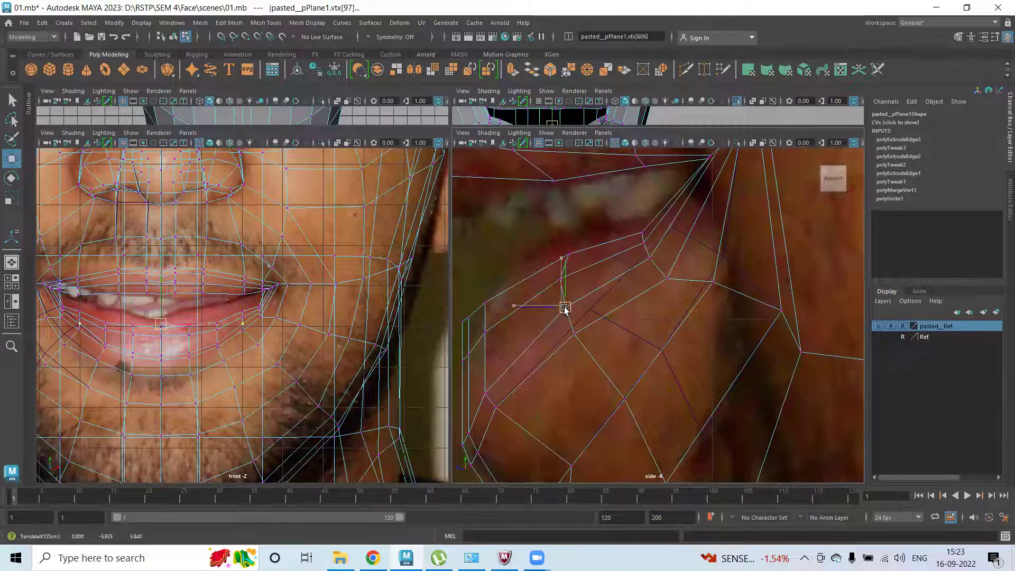
click(559, 253)
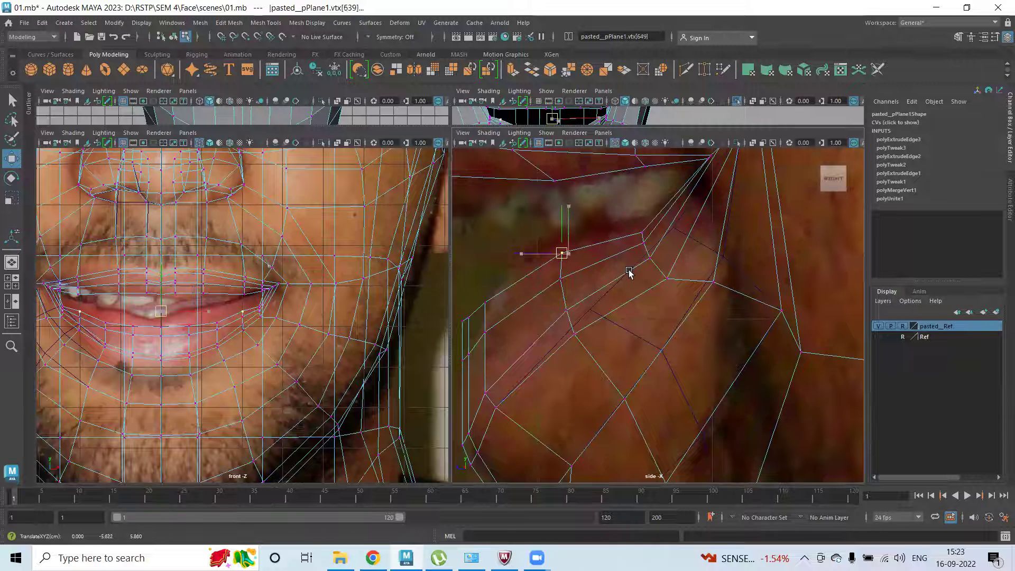
alt+middle_drag(623, 270, 694, 257)
Step: Move the front lower-lip vertex rows to round the lip's profile in the side view
drag(575, 311, 516, 332)
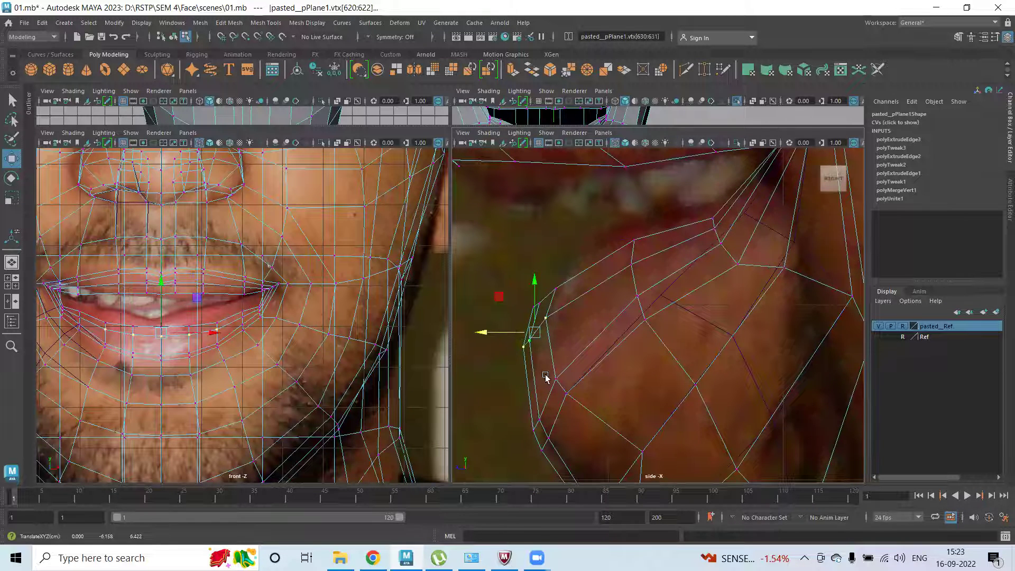
drag(525, 379, 551, 433)
shift+drag(559, 390, 549, 371)
drag(546, 407, 538, 388)
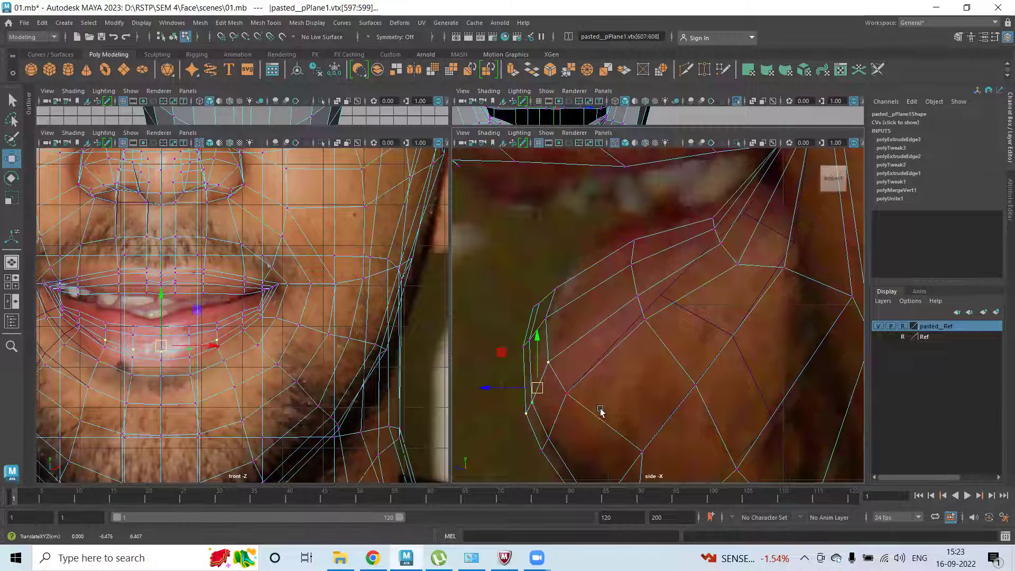
Step: Reposition the vertex row along the lower lip's bottom edge to follow the reference profile in the side view
alt+middle_drag(630, 396, 611, 276)
drag(614, 334, 559, 415)
drag(576, 343, 576, 316)
drag(639, 313, 615, 335)
drag(565, 268, 531, 334)
shift+drag(518, 299, 520, 330)
click(537, 323)
shift+drag(570, 257, 530, 296)
drag(535, 244, 534, 258)
drag(498, 315, 509, 317)
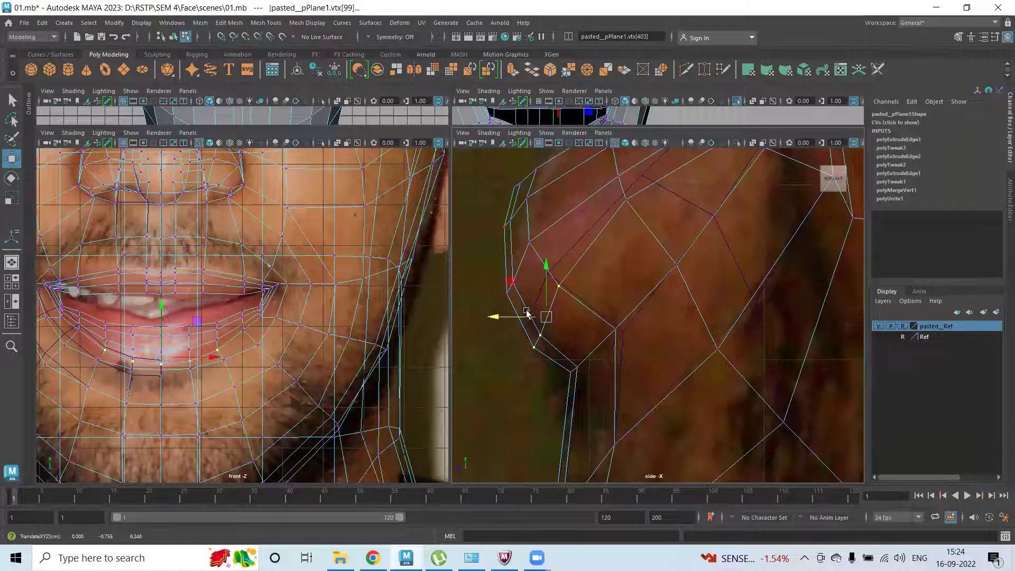
Step: Raise the symmetric pair of lower-lip inner-edge vertices nearest the mouth corners to follow the lip line
alt+middle_drag(563, 271, 559, 332)
scroll(268, 309, up, 10)
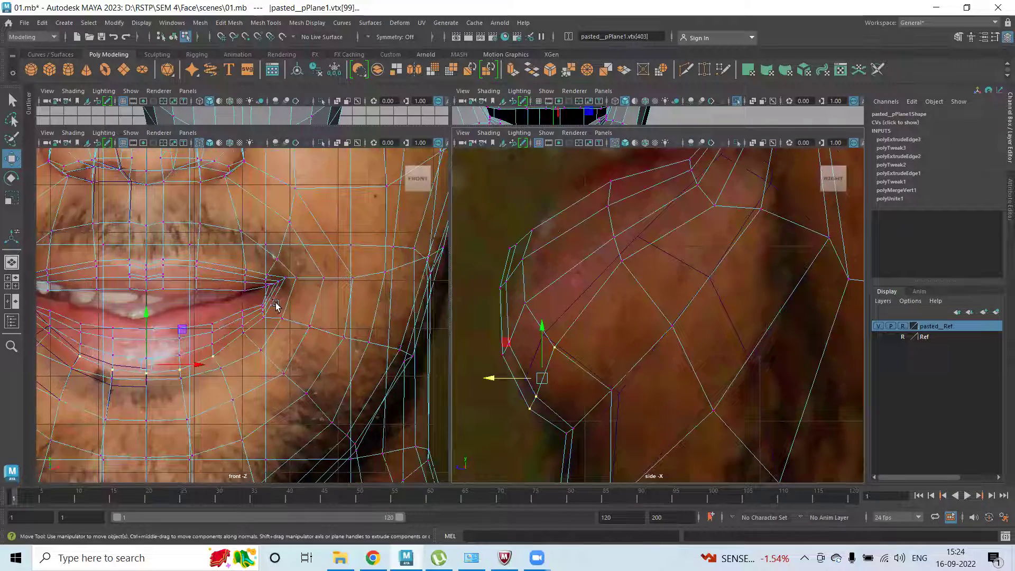
alt+middle_drag(222, 343, 335, 295)
drag(367, 228, 397, 248)
scroll(210, 281, down, 5)
scroll(206, 284, up, 8)
scroll(668, 330, down, 6)
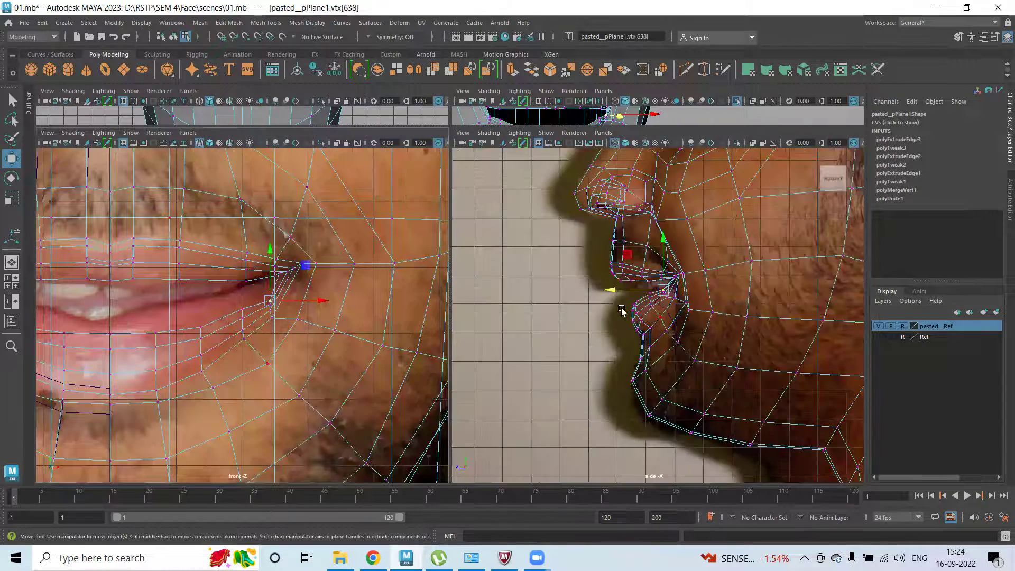
scroll(623, 311, up, 3)
click(666, 320)
scroll(682, 282, up, 3)
alt+middle_drag(707, 275, 663, 369)
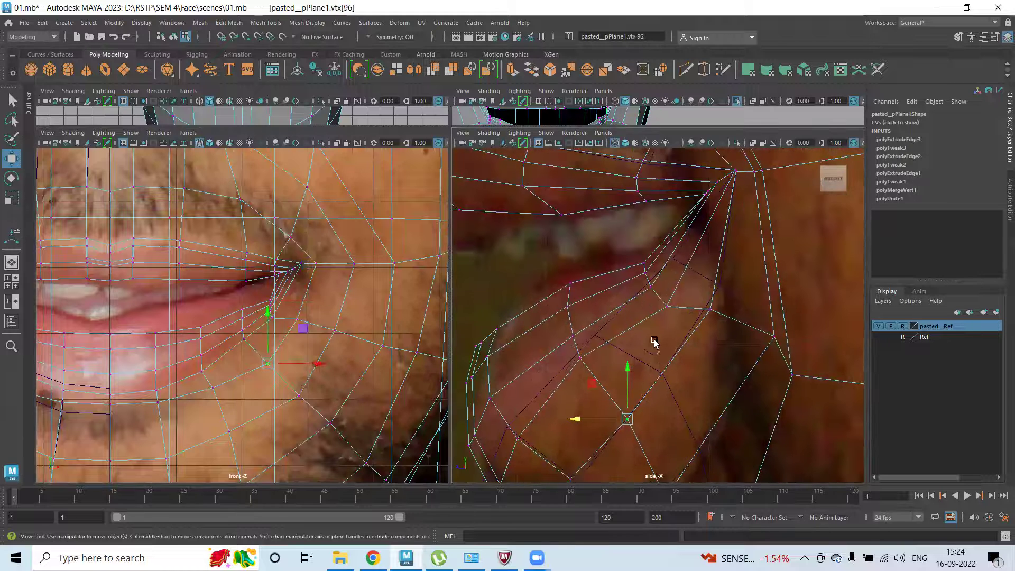
drag(641, 269, 642, 268)
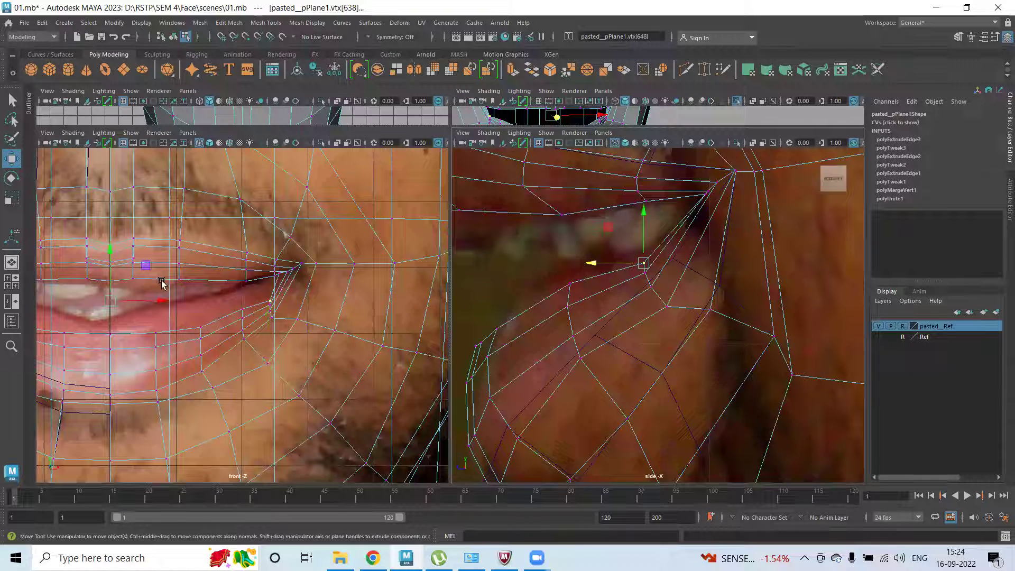
drag(110, 249, 111, 241)
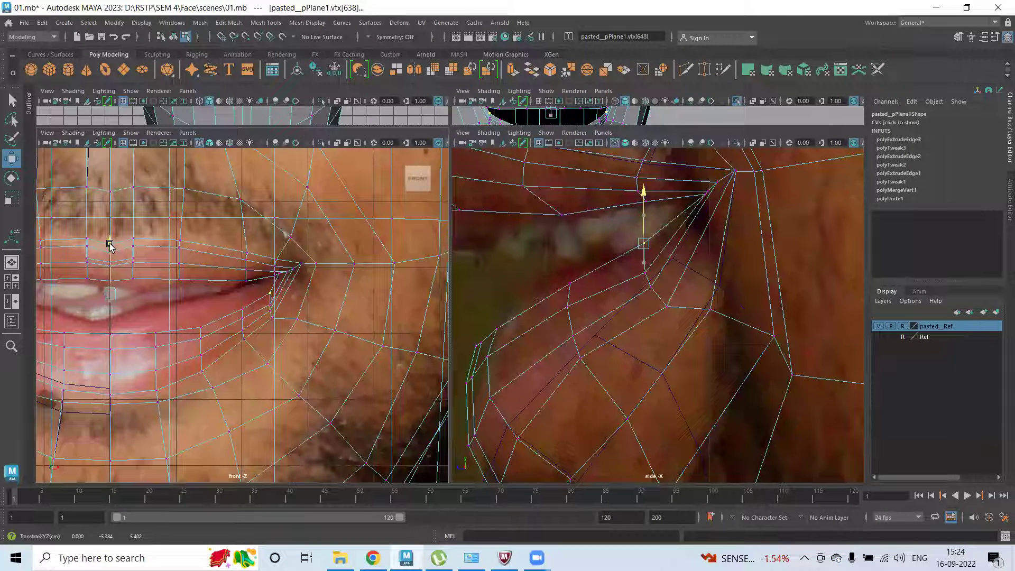
click(340, 333)
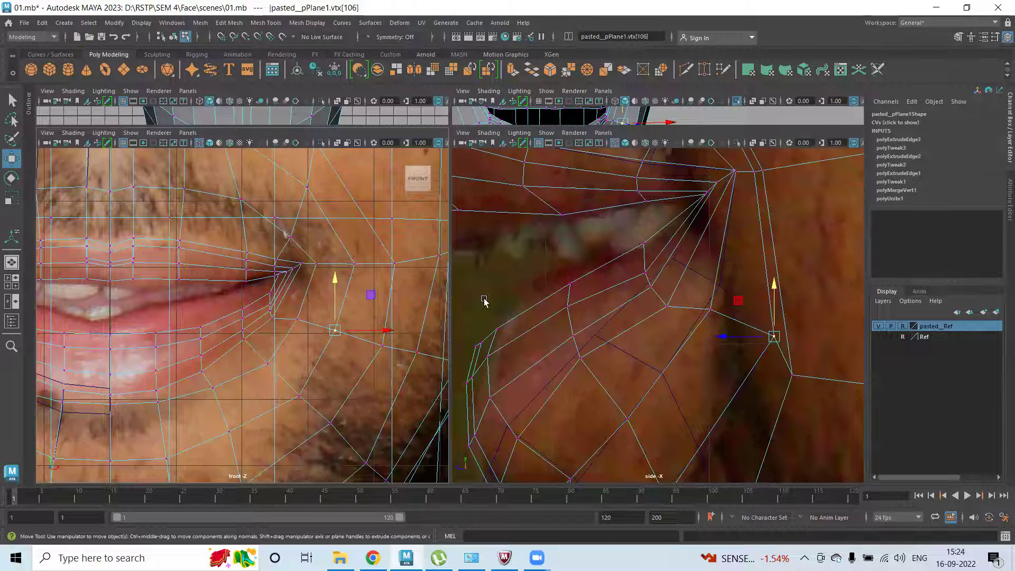
Step: Extrude the inner edge loop of the mouth opening and scale the new loop vertically to narrow the gap between the lips
right_drag(588, 274, 581, 203)
click(599, 267)
double_click(596, 270)
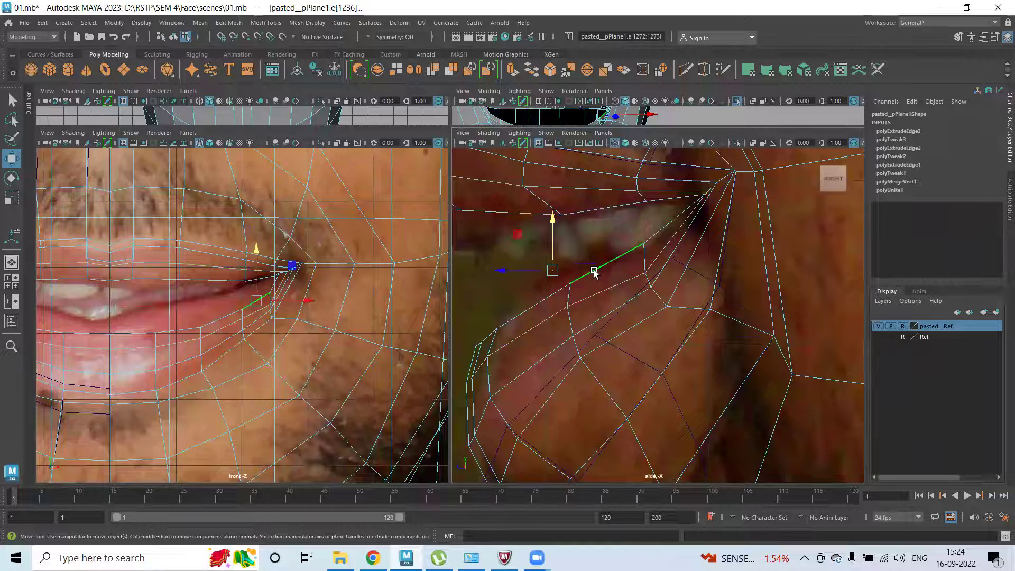
scroll(577, 295, down, 6)
scroll(582, 301, up, 4)
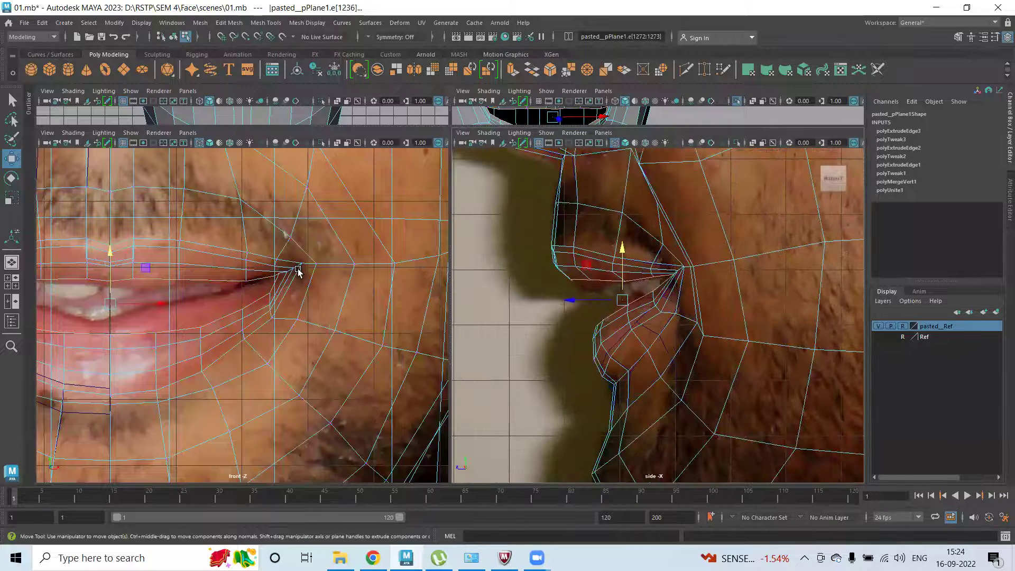
shift+right_drag(299, 304, 277, 287)
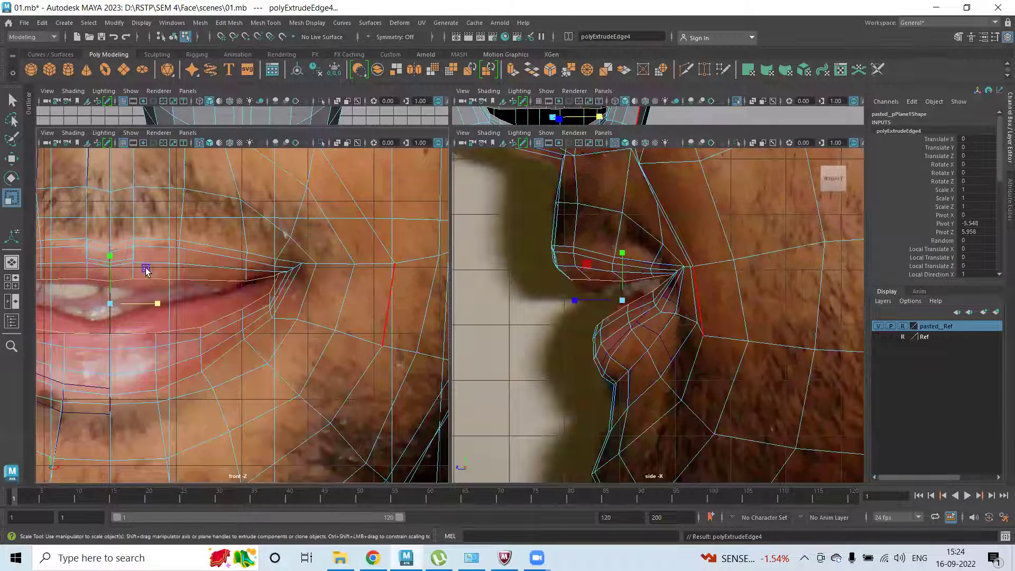
drag(111, 256, 110, 295)
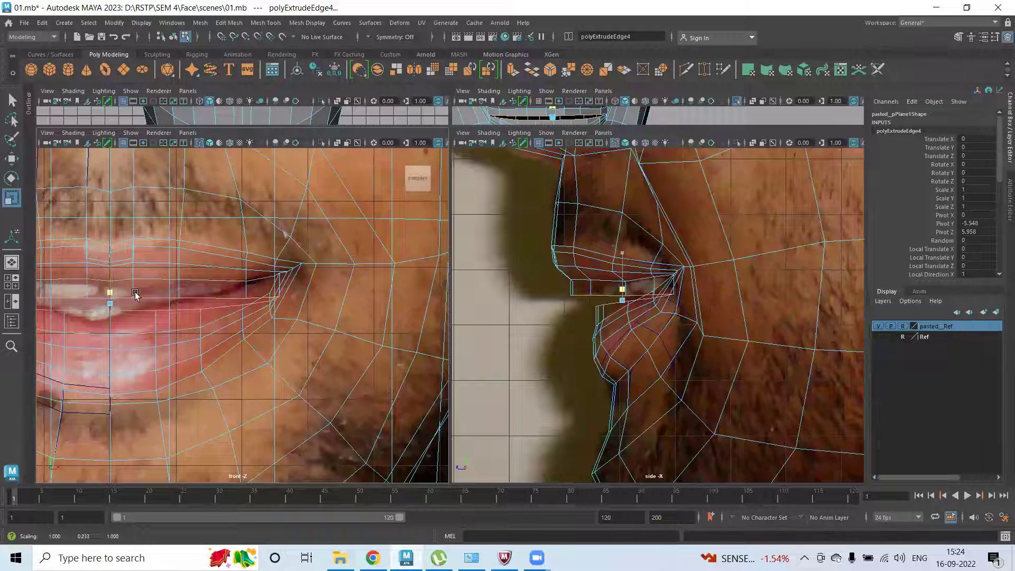
Step: Move the newly extruded lip loop back into the mouth and slightly upward in the side view, and return to vertex editing
key(w)
drag(572, 301, 594, 290)
drag(646, 251, 645, 240)
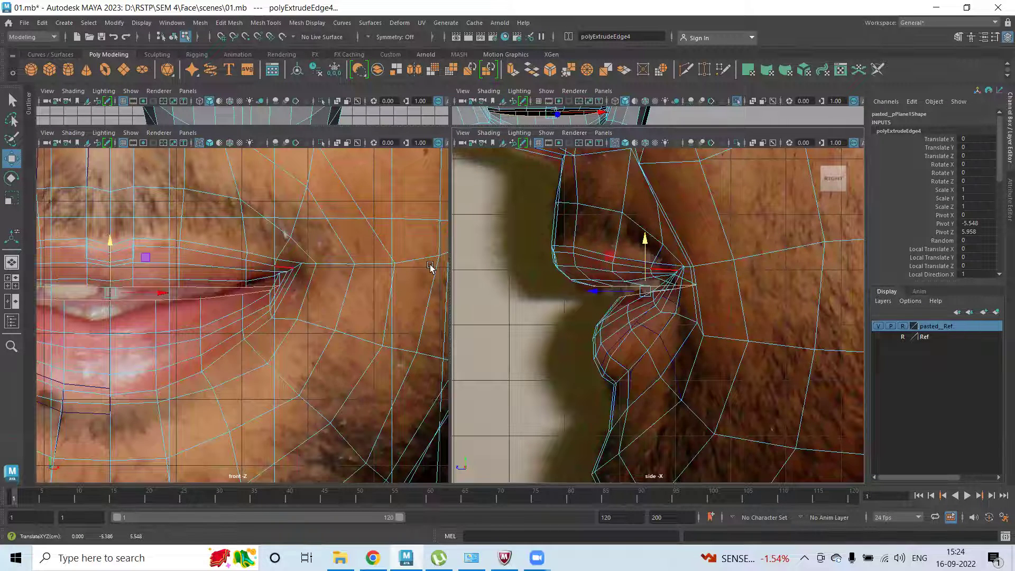
key(r)
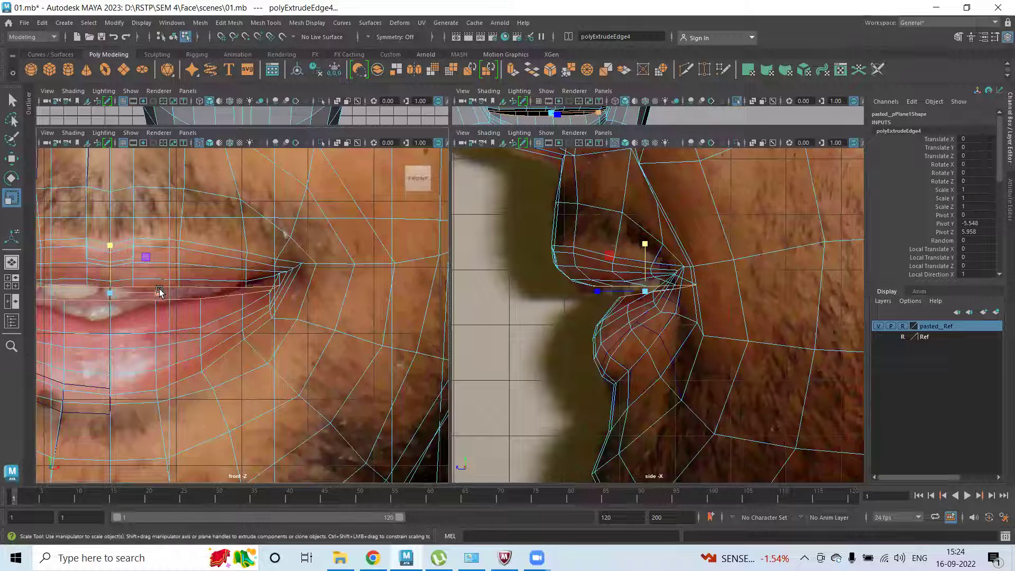
drag(157, 292, 241, 282)
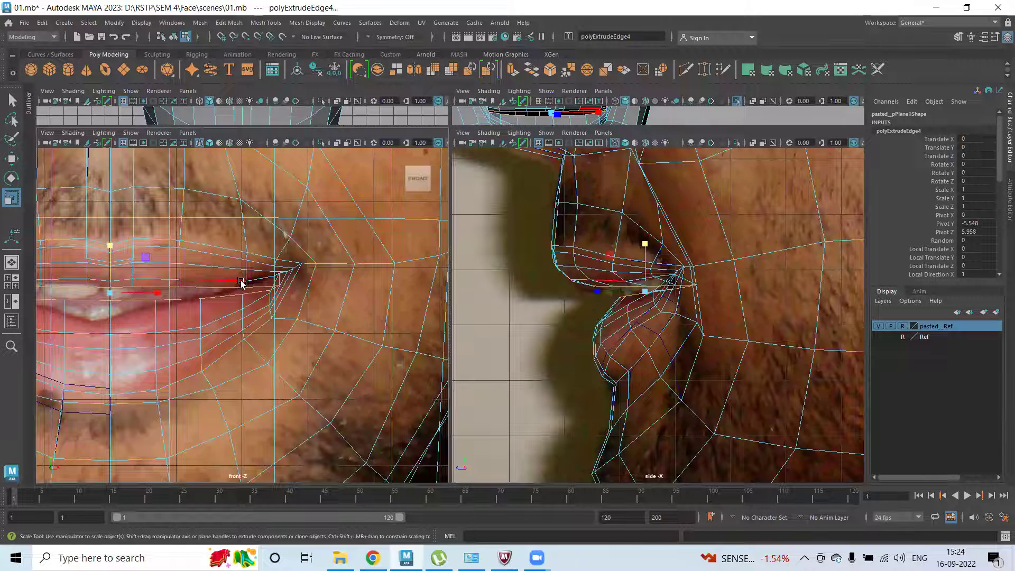
key(w)
right_drag(686, 243, 341, 275)
Step: Reposition the extruded loop's two vertex pairs at the mouth corner to sit just inside the corner in the side view
scroll(708, 288, up, 5)
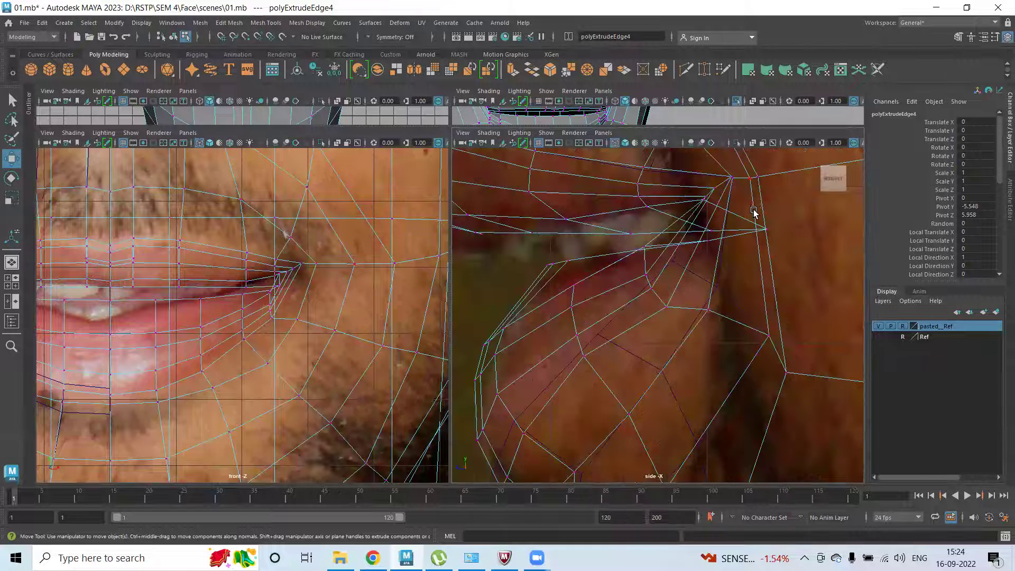
drag(753, 210, 786, 256)
alt+middle_drag(757, 245, 702, 271)
drag(706, 272, 661, 253)
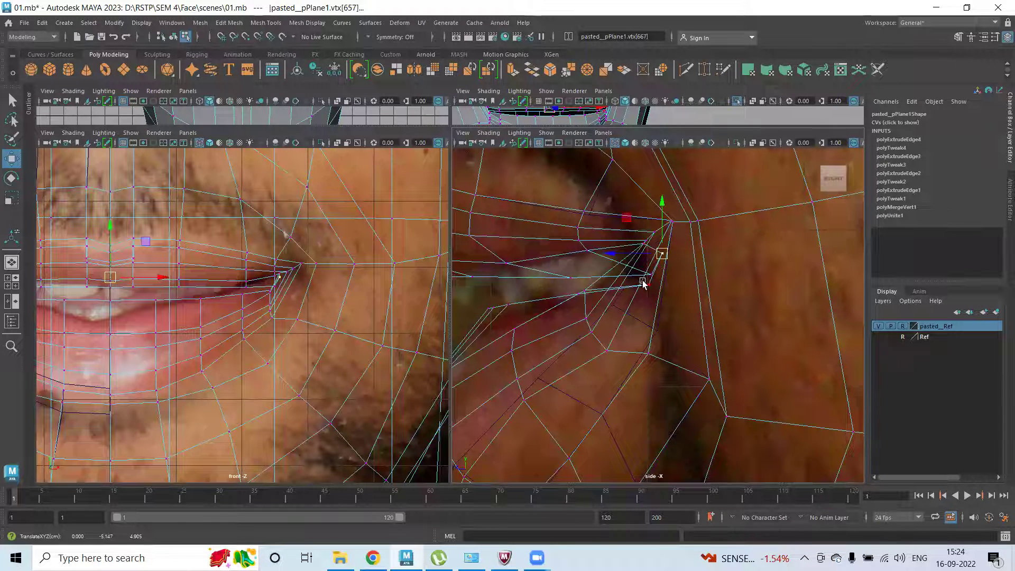
click(643, 280)
middle_drag(643, 281, 646, 275)
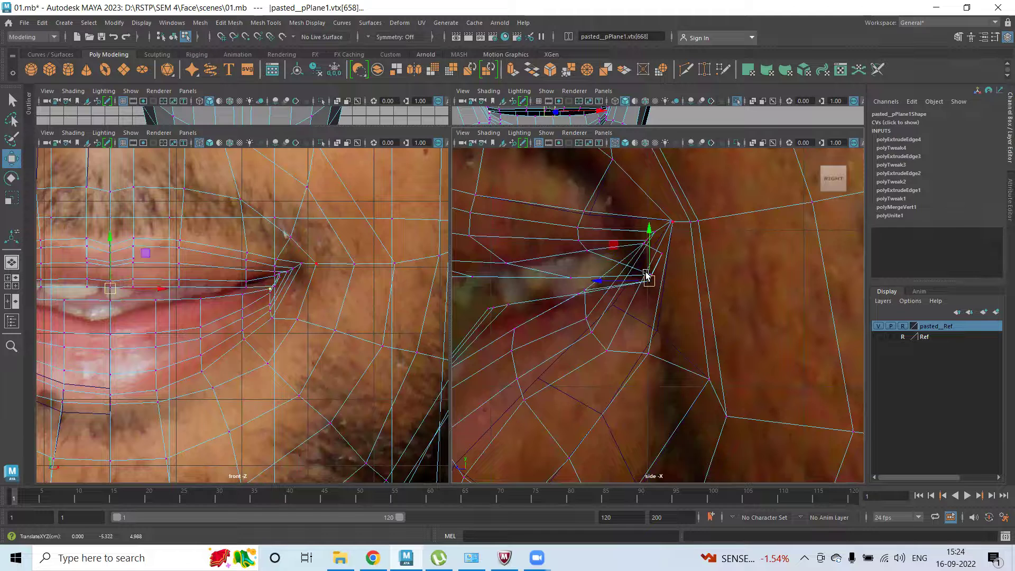
Step: Move the extruded loop's upper-lip vertex pairs near the mouth corner onto the upper lip's lower contour
click(647, 275)
click(648, 275)
drag(649, 274, 624, 249)
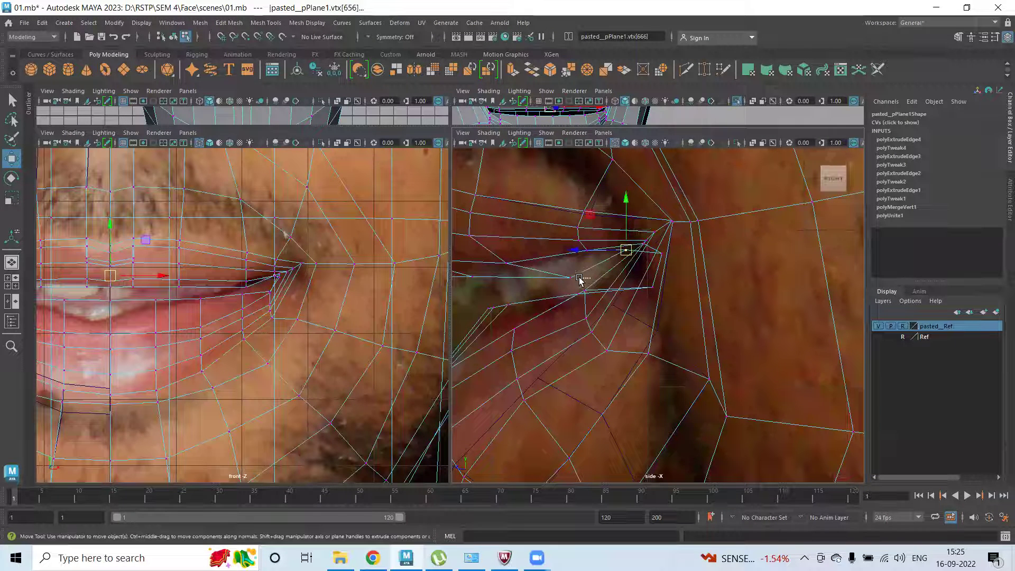
drag(552, 270, 553, 270)
scroll(571, 272, down, 3)
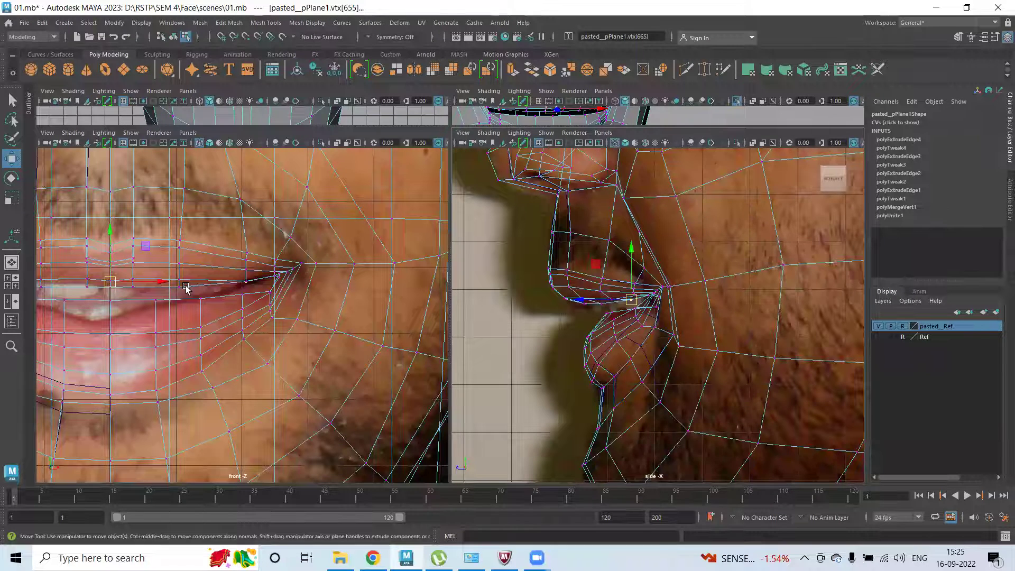
scroll(189, 291, down, 3)
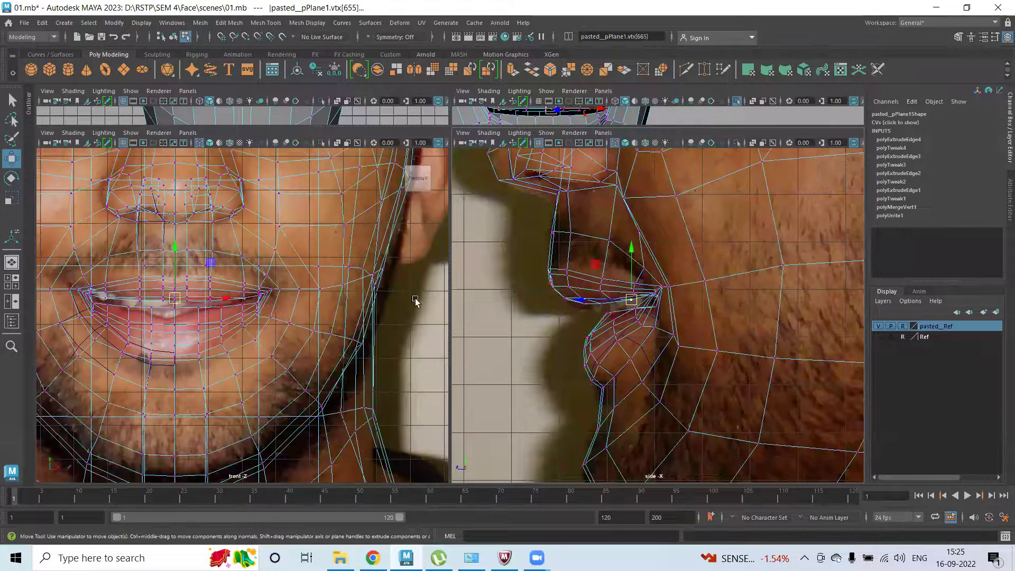
scroll(650, 286, up, 5)
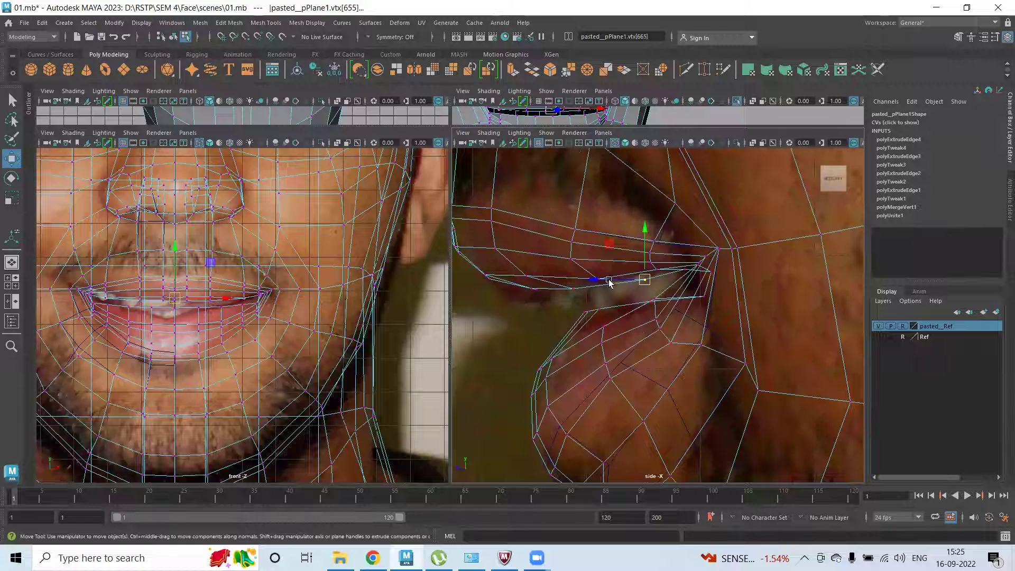
Step: Shift the extruded loop's lower-lip vertex pairs near the mouth corner up and forward to smooth the lower inner lip
drag(567, 300, 608, 323)
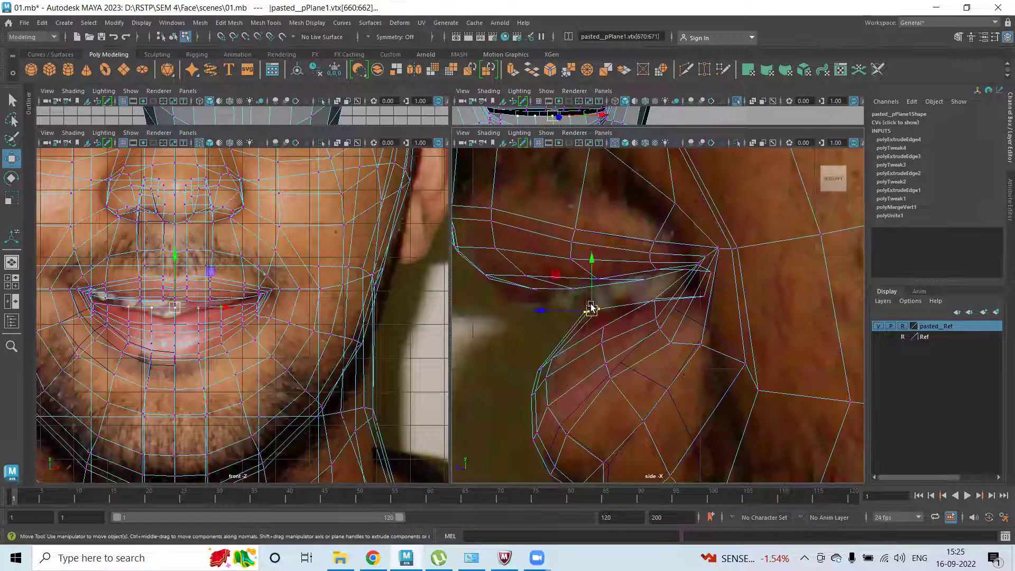
drag(717, 307, 719, 309)
drag(703, 297, 662, 279)
scroll(682, 296, up, 5)
alt+middle_drag(617, 277, 630, 328)
drag(629, 314, 651, 339)
drag(648, 326, 625, 299)
Step: Pull the extruded loop's innermost mouth-corner vertex pair forward into the corner in the side view, and check it in perspective
click(681, 263)
drag(690, 266, 705, 285)
drag(827, 257, 815, 240)
drag(816, 243, 764, 231)
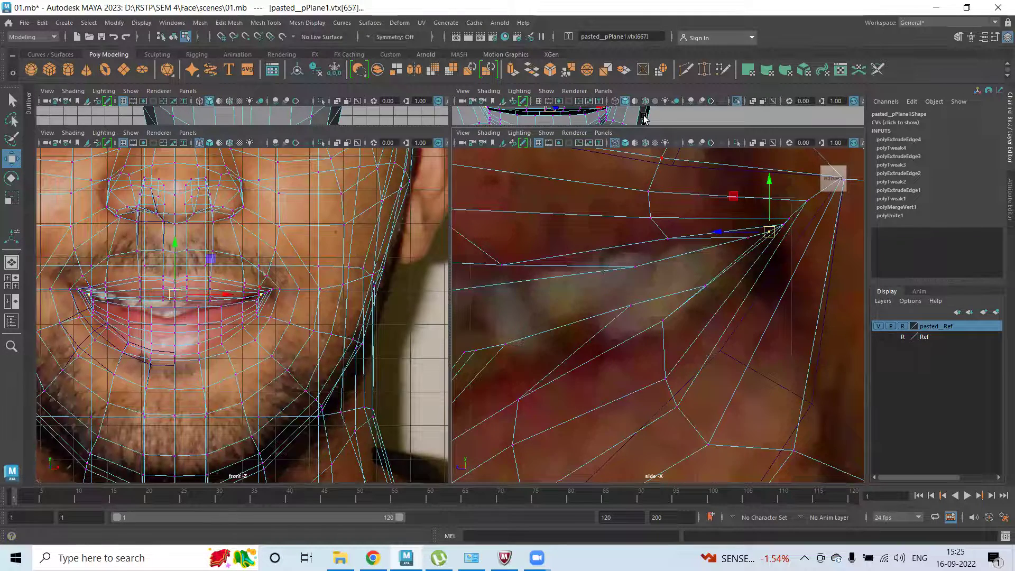
key(space)
alt+drag(453, 226, 605, 317)
key(space)
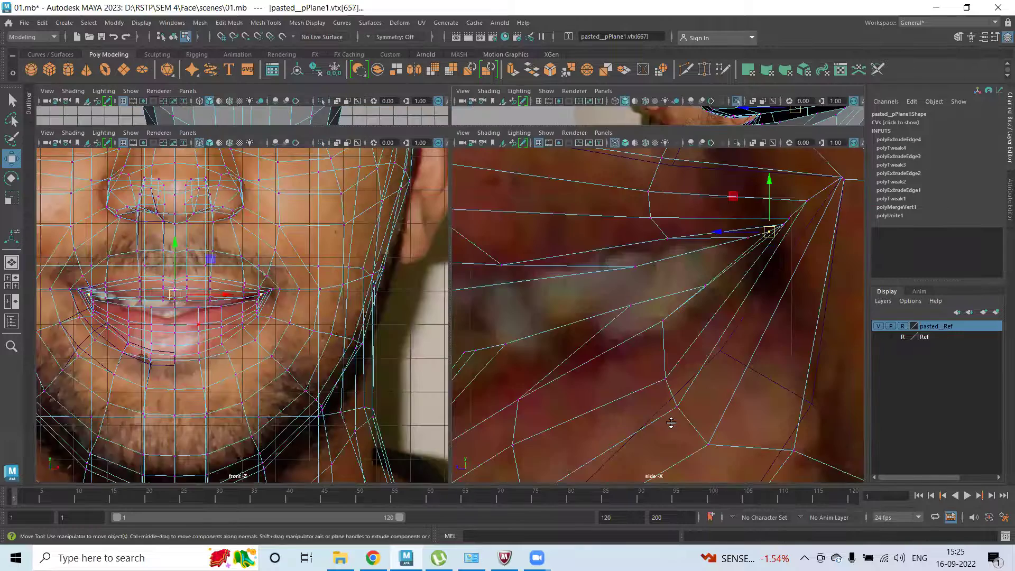
Step: Enlarge the side view and raise the front vertices along the lower lip's upper edge to round its profile
key(space)
scroll(593, 331, down, 5)
scroll(281, 329, down, 5)
scroll(316, 344, up, 5)
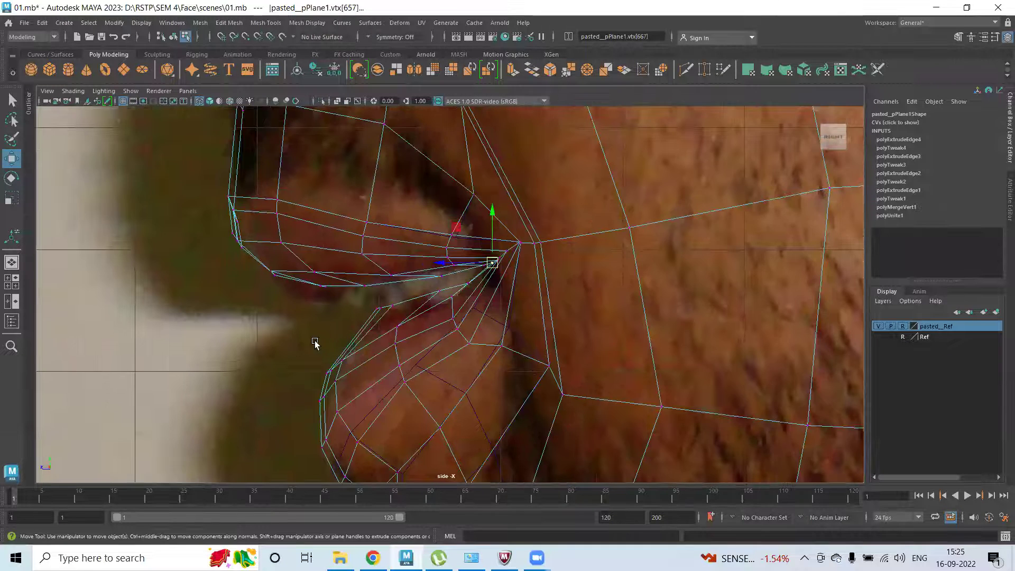
drag(363, 376, 363, 376)
middle_drag(390, 365, 393, 341)
Step: Nudge the lower lip's inner-edge vertices between the lip front and the mouth corner upward to smooth their curve
drag(370, 298, 400, 315)
middle_drag(386, 307, 388, 304)
drag(392, 321, 404, 329)
middle_drag(397, 316, 399, 302)
drag(442, 292, 458, 301)
middle_drag(455, 298, 454, 296)
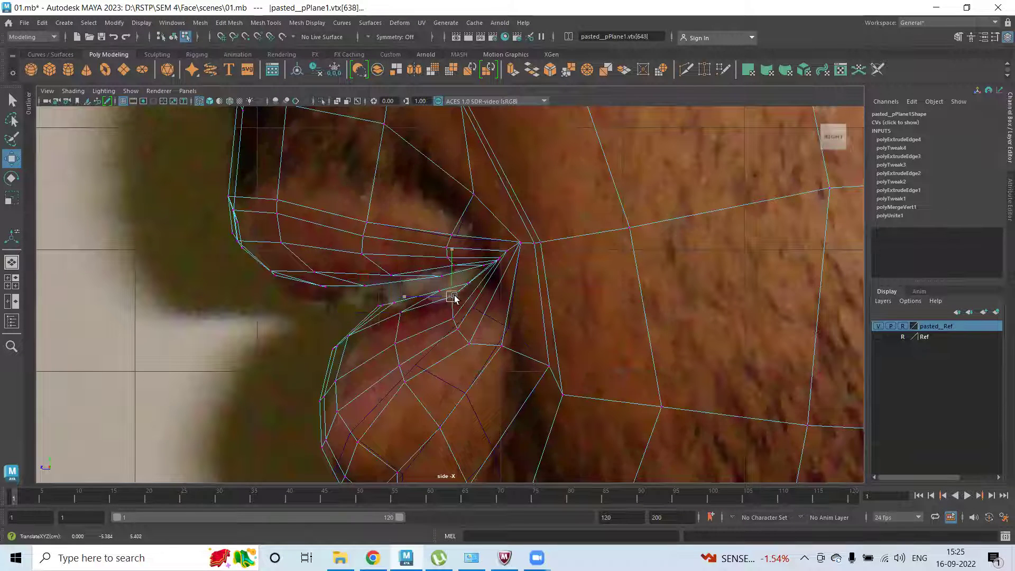
Step: Adjust the lower-lip side vertices just below the mouth corner to even out the edge flow in the side view
click(455, 316)
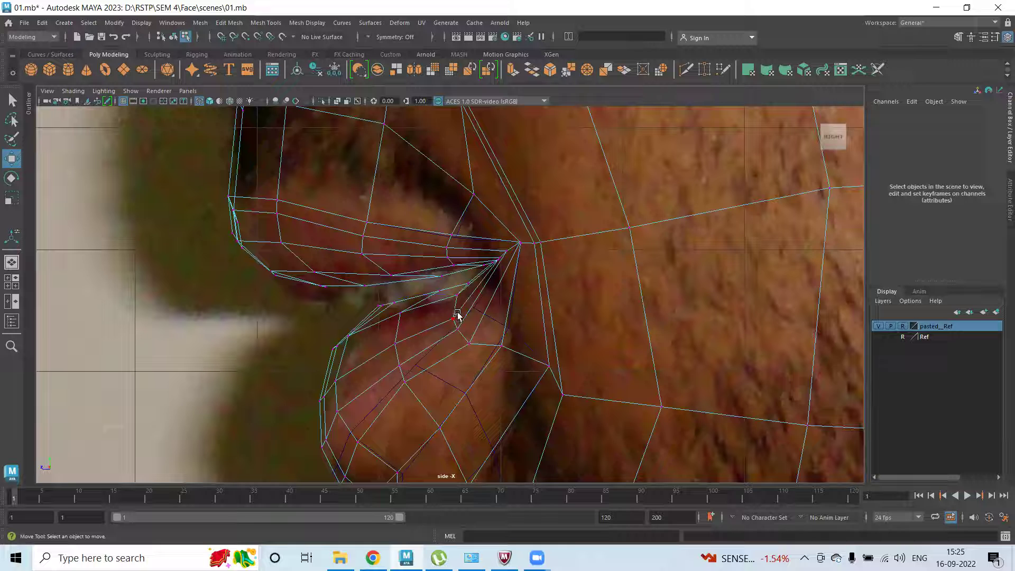
click(404, 376)
click(470, 344)
drag(471, 346, 474, 338)
click(487, 305)
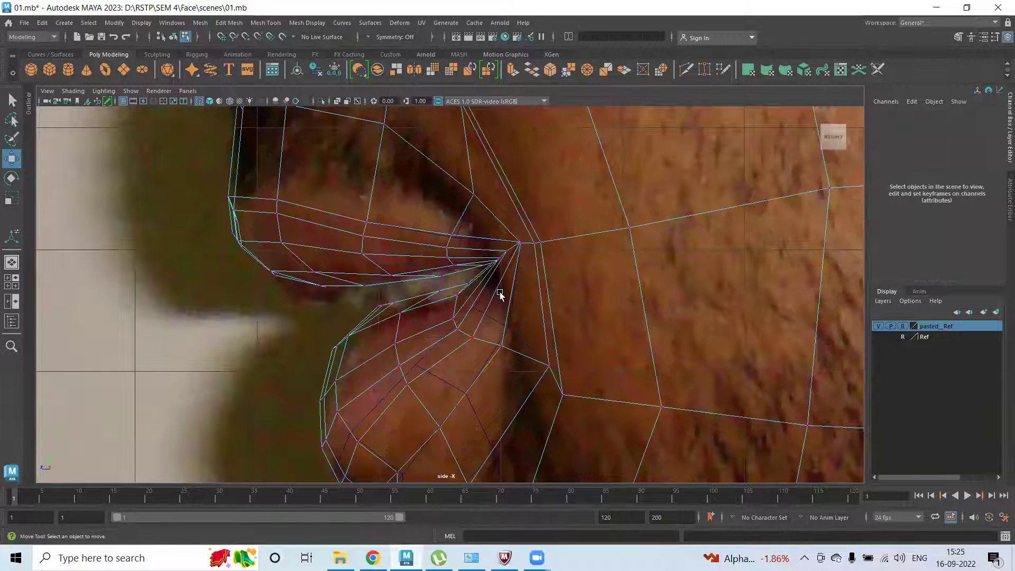
Step: Refine the upper lip's side vertices and lower the vertex pair above the mouth corner in the side view
click(362, 253)
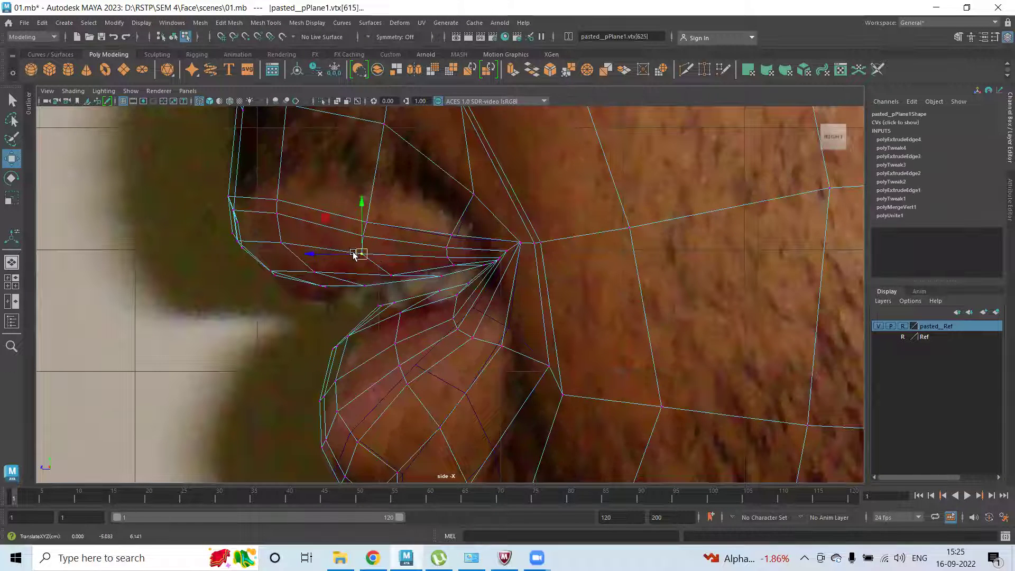
click(237, 240)
click(340, 303)
drag(276, 231, 315, 255)
click(364, 250)
mouse_move(478, 178)
mouse_down()
mouse_move(466, 202)
mouse_move(471, 186)
mouse_up()
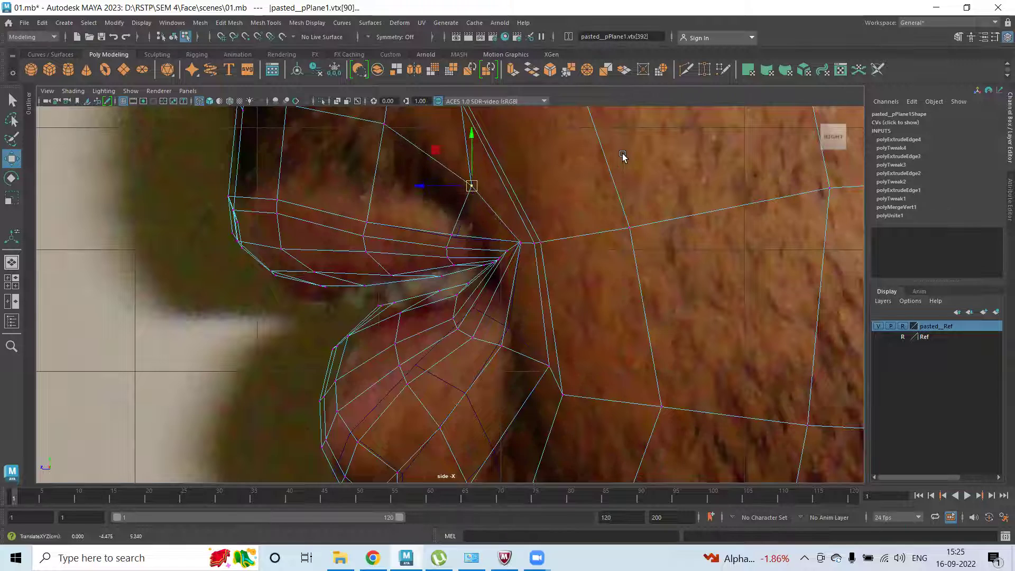
Step: Raise the three central vertices just above the upper lip's edge in the enlarged perspective view
key(space)
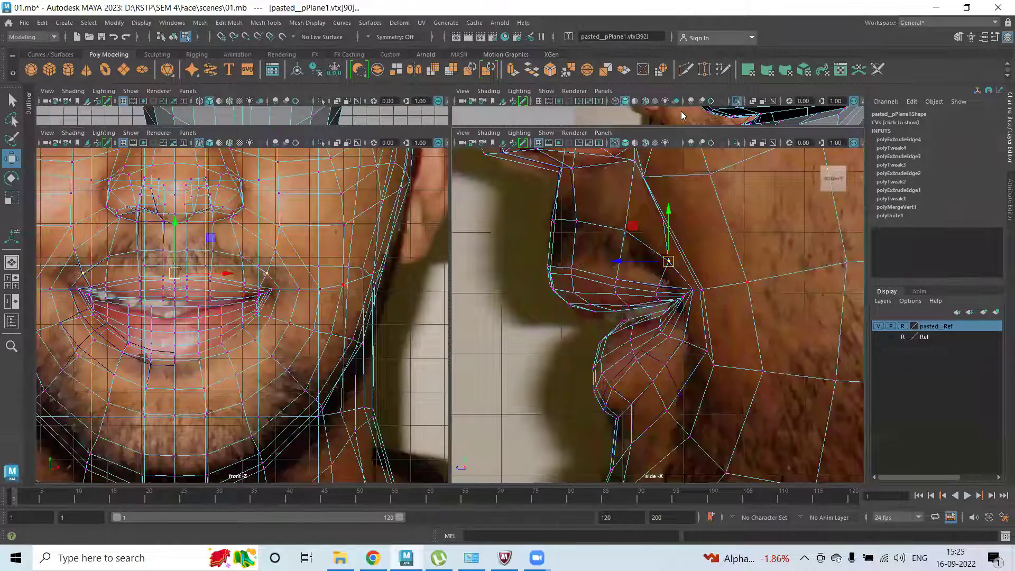
key(space)
alt+drag(555, 278, 513, 373)
scroll(424, 372, up, 5)
alt+middle_drag(423, 371, 589, 268)
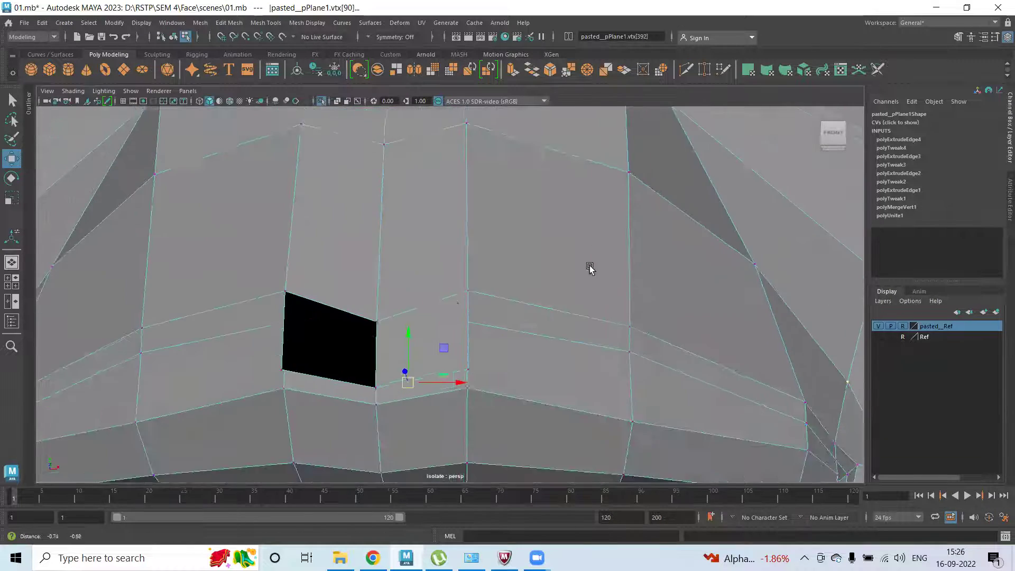
scroll(467, 319, down, 1)
mouse_move(450, 355)
alt+mouse_down()
mouse_move(485, 360)
mouse_move(485, 349)
mouse_move(450, 346)
alt+mouse_up()
click(324, 366)
shift+click(388, 375)
shift+click(447, 361)
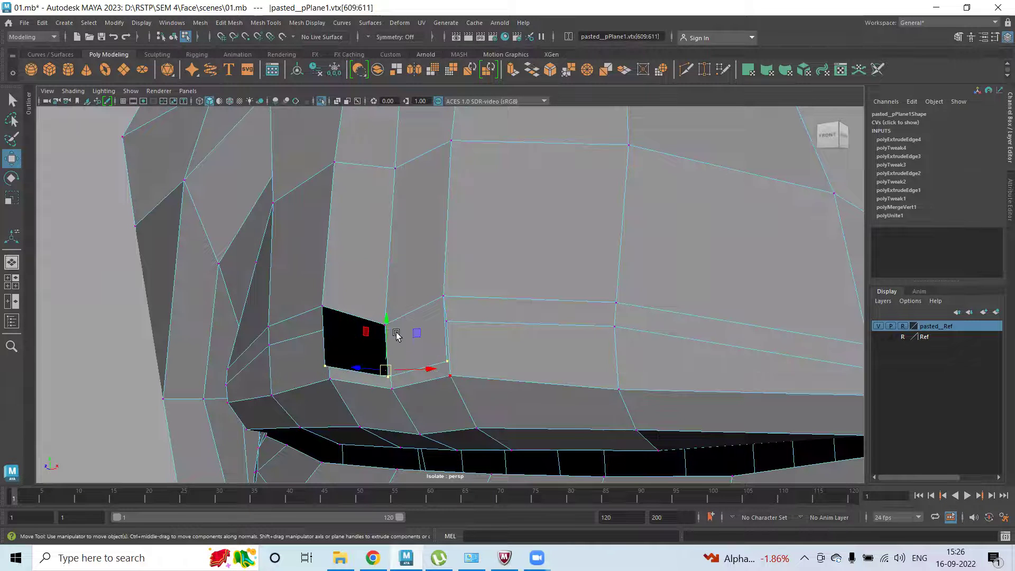
drag(389, 317, 384, 252)
Step: Fine-tune the height of the three central upper-lip vertices from behind the mesh, and switch off the smooth preview
alt+drag(474, 308, 285, 333)
alt+right_drag(361, 349, 515, 320)
alt+middle_drag(516, 320, 353, 258)
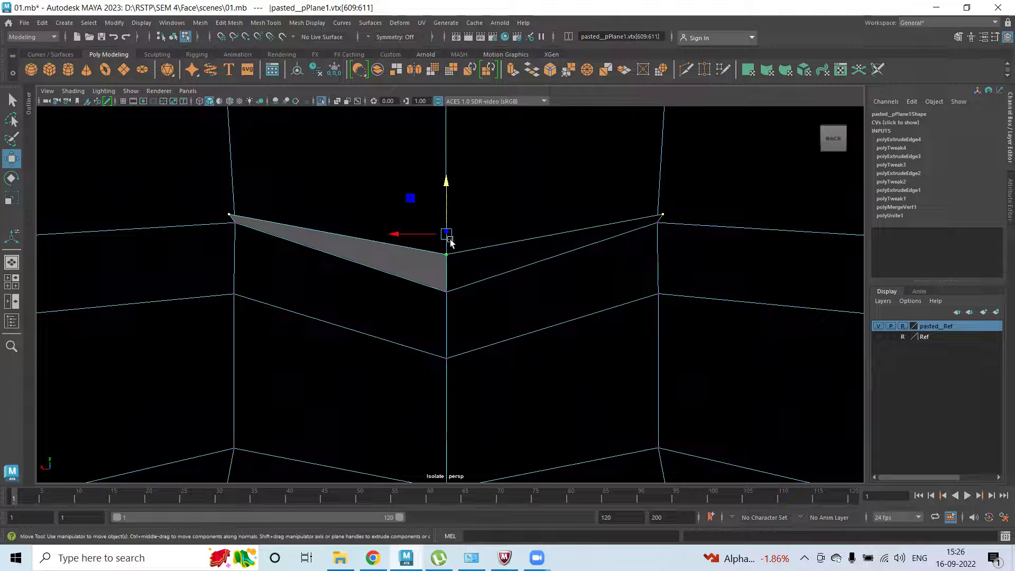
alt+drag(446, 185, 403, 254)
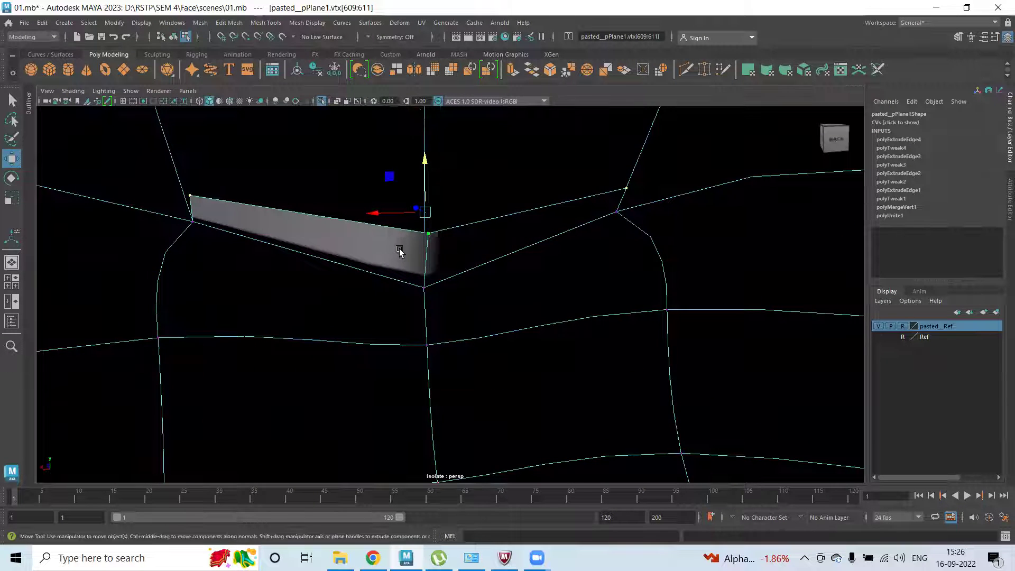
key(1)
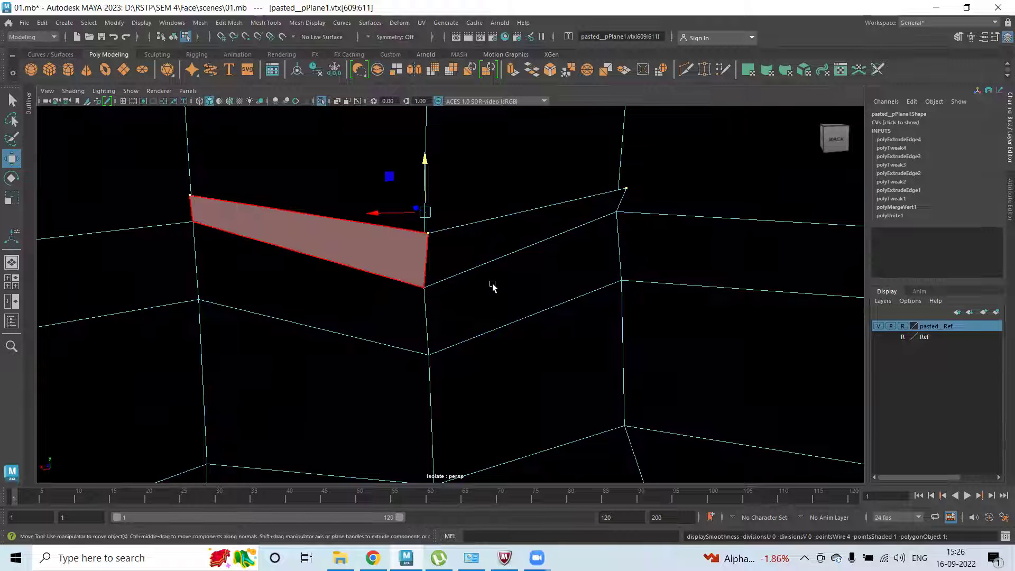
Step: Delete the two overlapping faces behind the centre of the upper lip
click(483, 244)
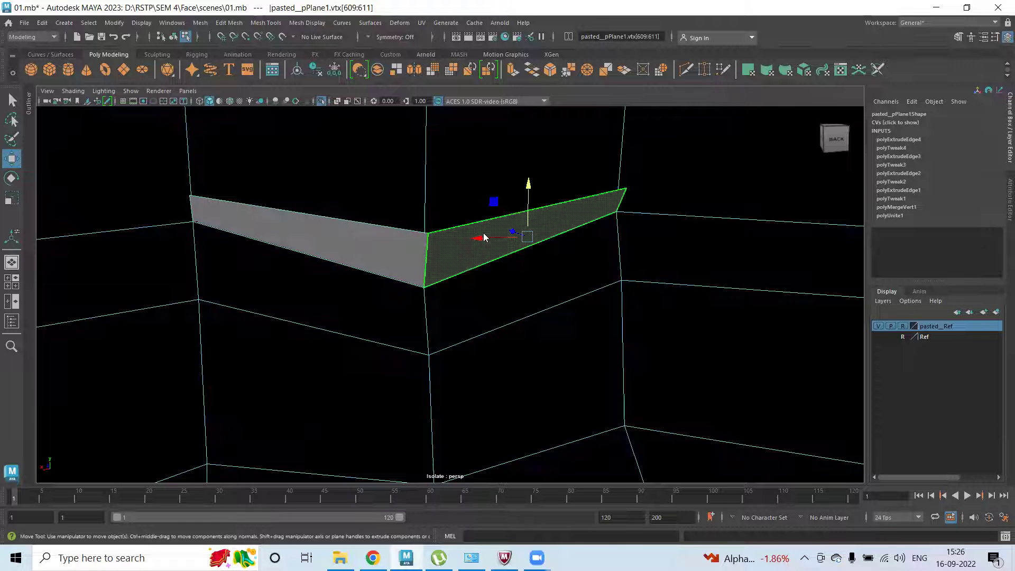
click(363, 249)
shift+click(468, 261)
key(Delete)
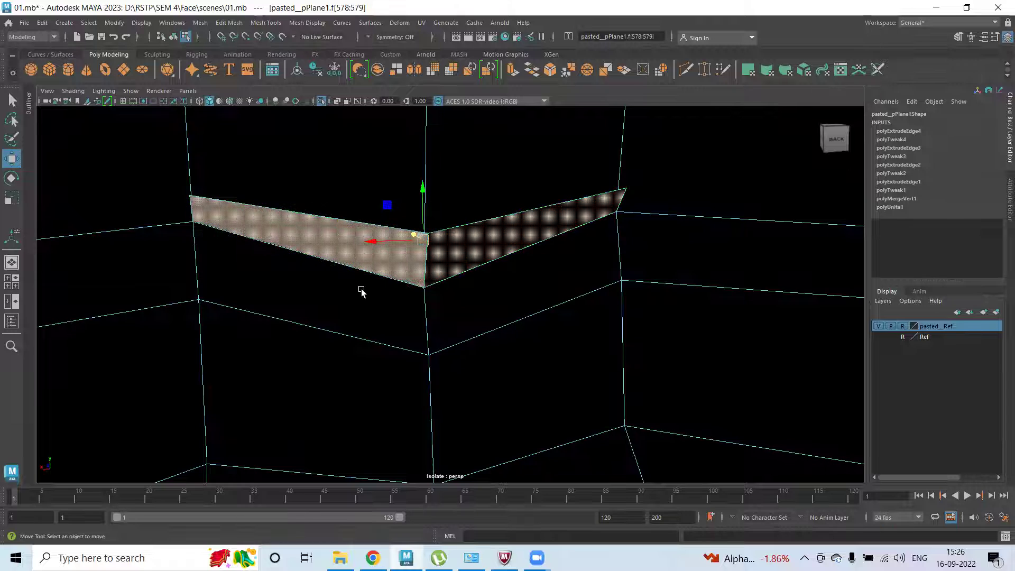
scroll(362, 290, down, 4)
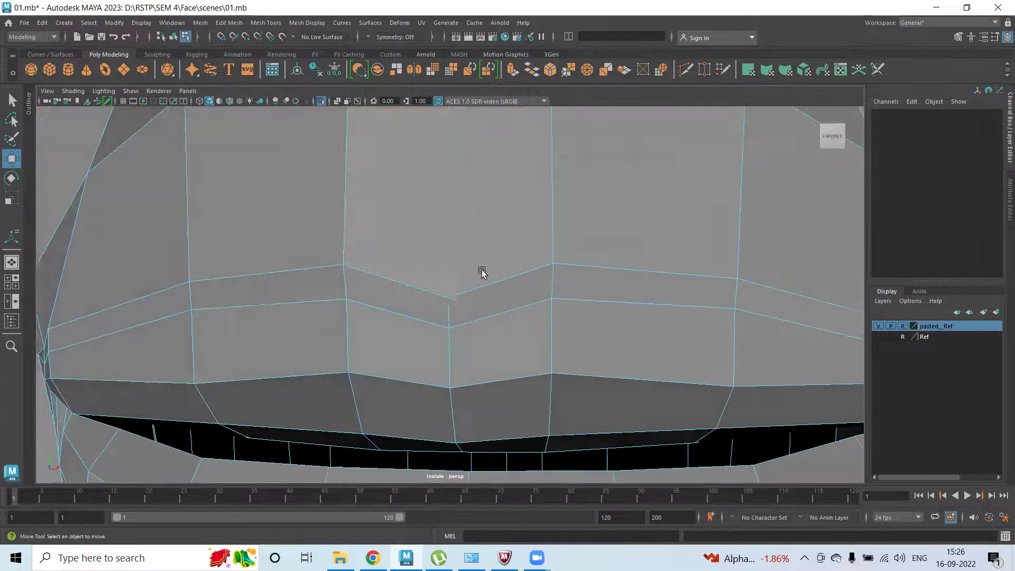
Step: Inspect the lips from the front in smooth preview, and return to the unsmoothed mesh display
mouse_move(468, 243)
right_down()
mouse_move(524, 219)
mouse_move(520, 227)
right_up()
key(3)
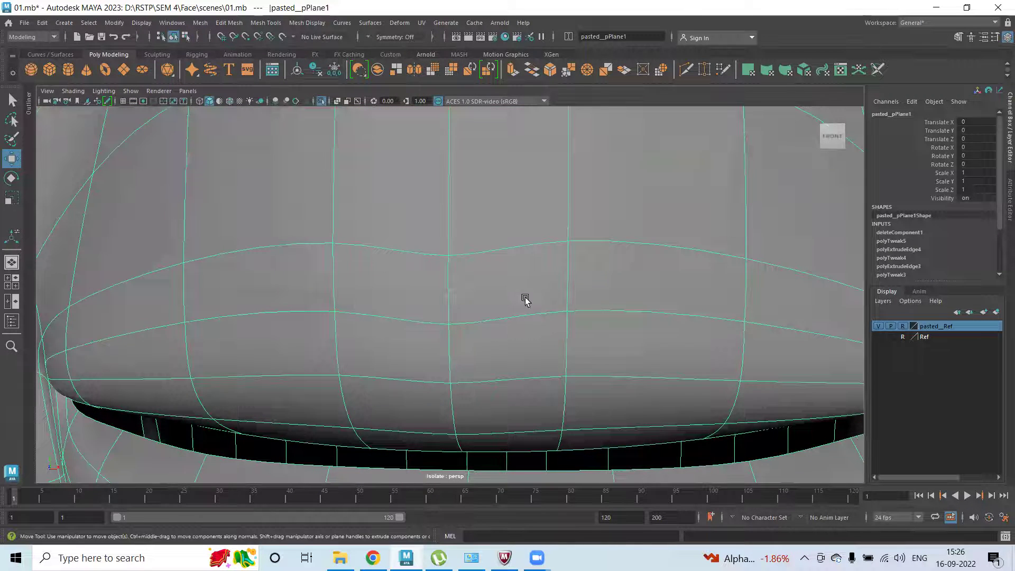
scroll(608, 320, down, 3)
alt+drag(655, 313, 550, 319)
key(1)
Step: Adjust the lower-lip vertex beside the mouth corner, and return to object selection on the face mesh
scroll(550, 319, up, 3)
alt+drag(610, 336, 576, 254)
right_drag(575, 243, 581, 255)
click(581, 252)
alt+drag(613, 309, 539, 317)
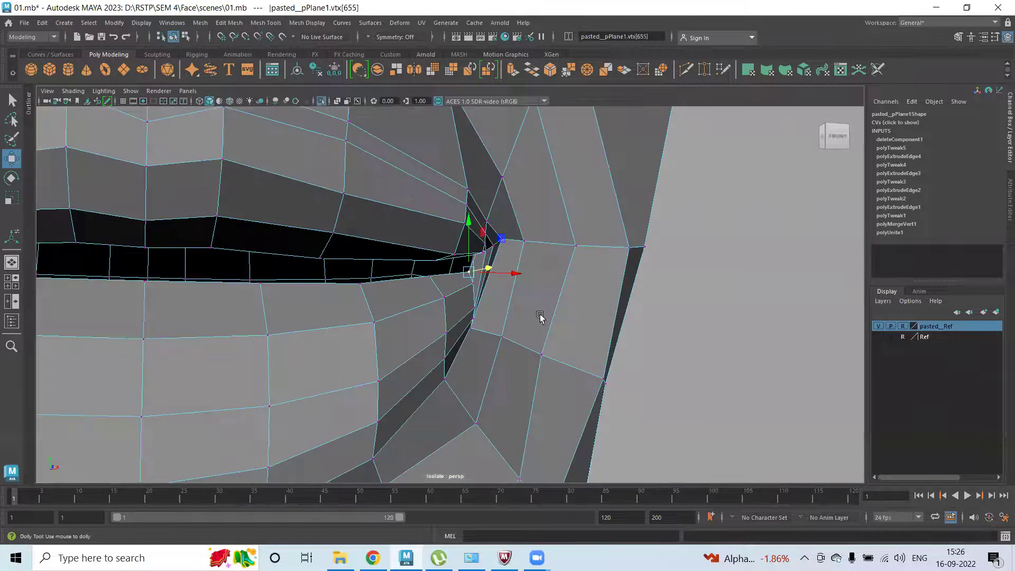
alt+right_drag(539, 317, 442, 313)
alt+drag(442, 312, 412, 213)
right_drag(411, 212, 472, 187)
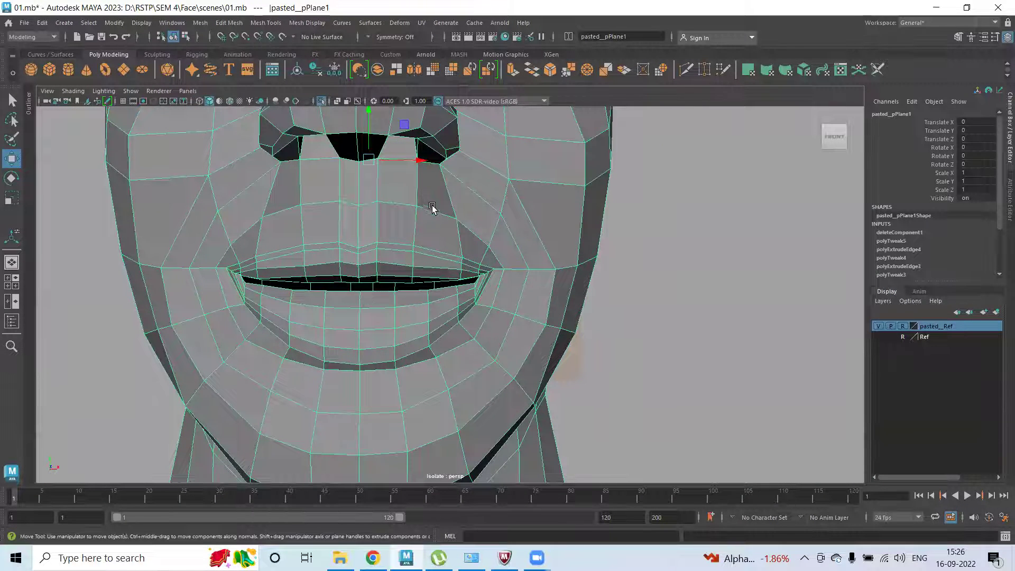
Step: Delete the face mesh's construction history
scroll(425, 217, down, 5)
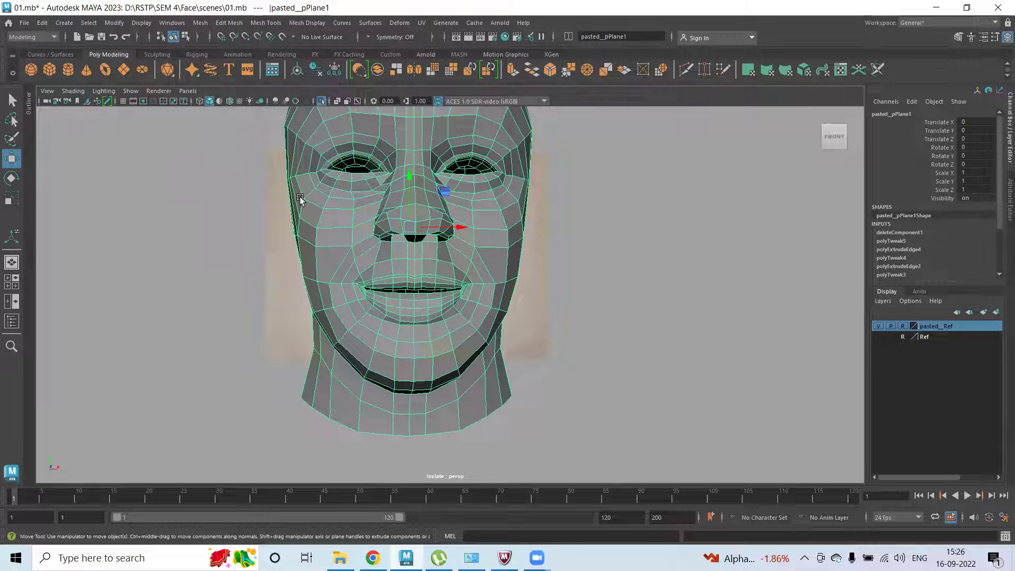
mouse_move(500, 210)
right_down()
mouse_move(544, 193)
mouse_move(515, 196)
right_up()
click(42, 23)
mouse_move(88, 149)
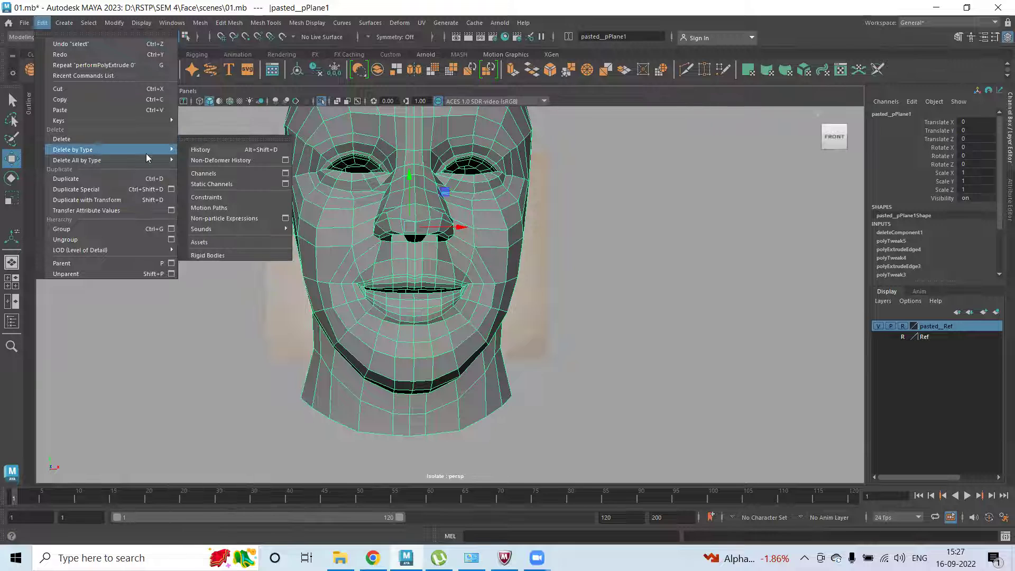
click(211, 150)
Step: Open the Move tool's settings and expand the symmetry, common selection and soft selection options
click(994, 42)
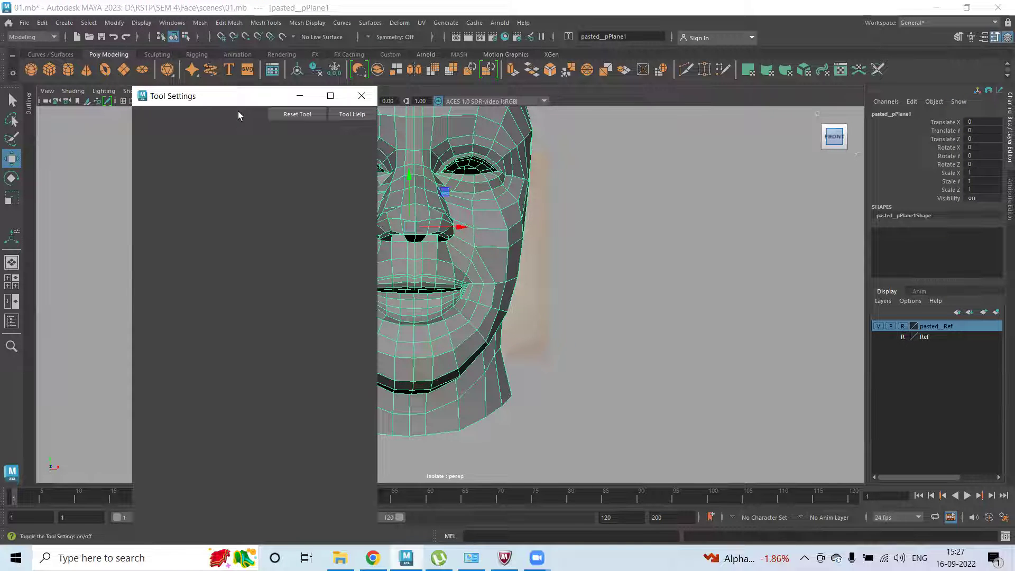
drag(211, 96, 126, 85)
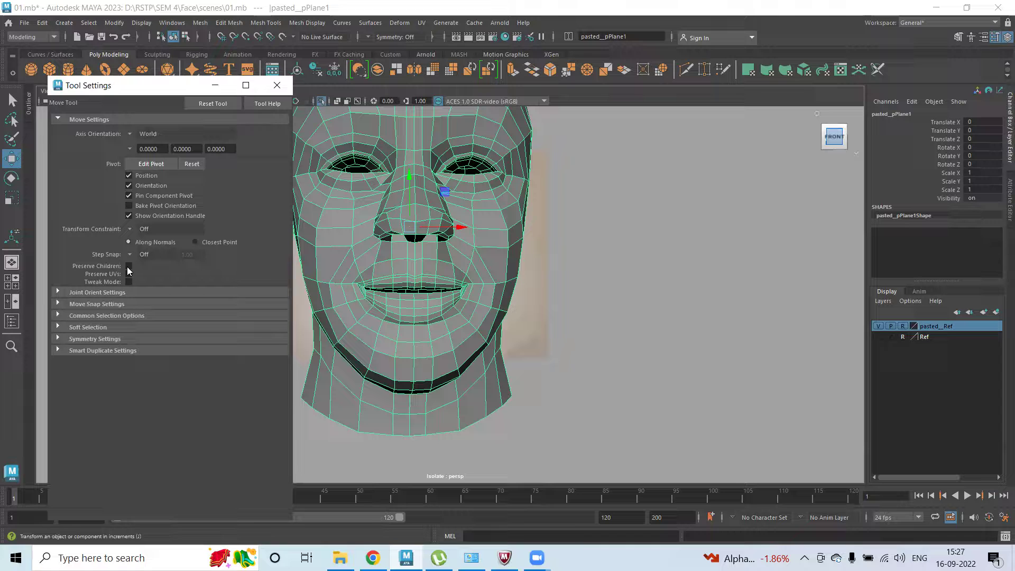
click(58, 338)
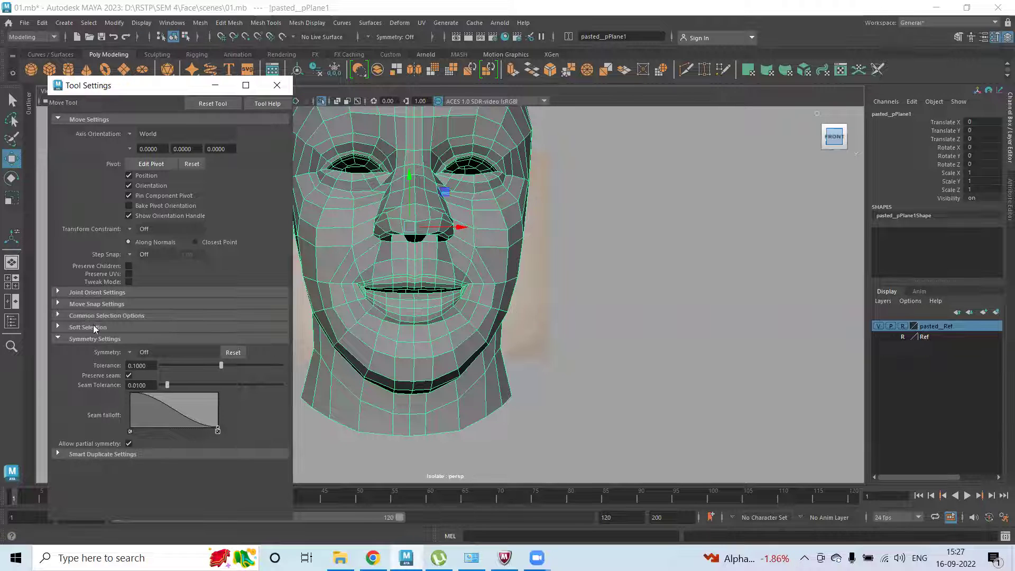
click(130, 353)
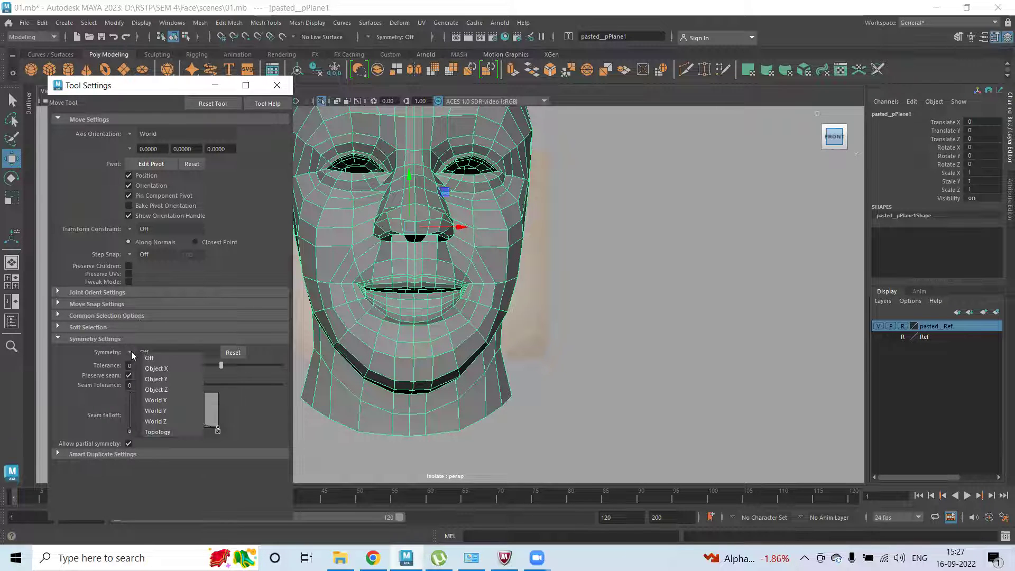
click(66, 366)
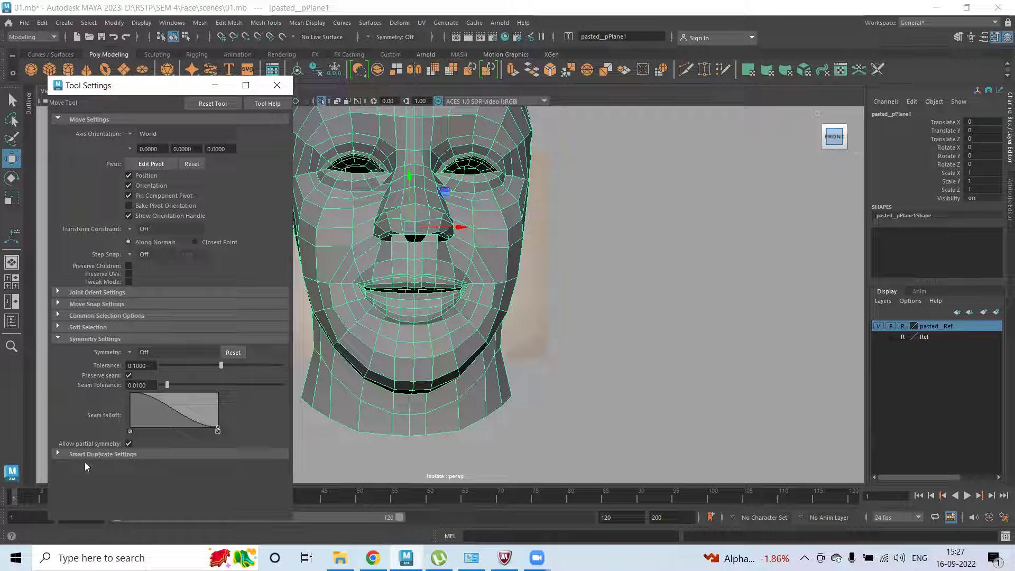
click(57, 315)
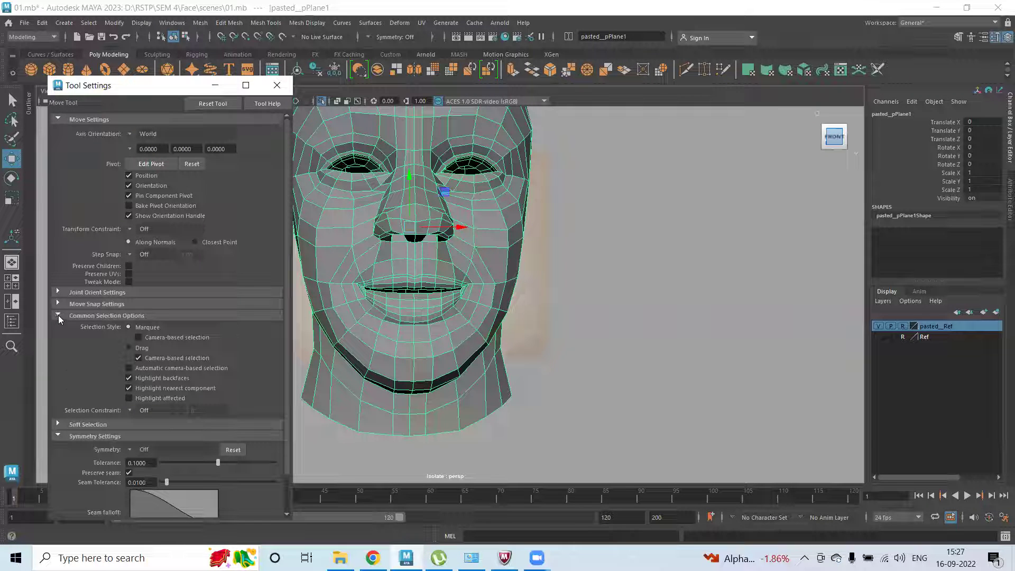
click(58, 424)
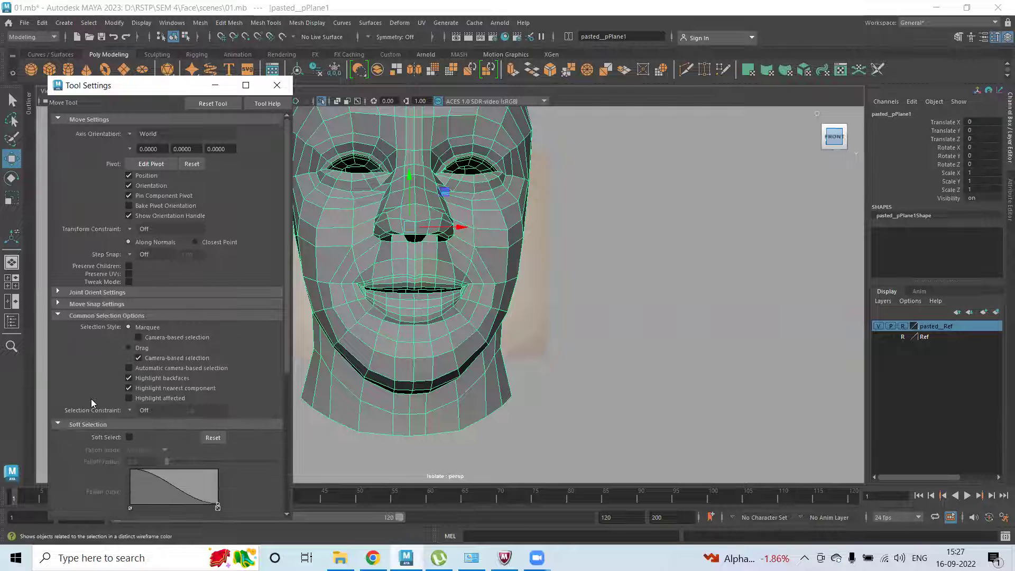
Step: Set the Move tool's symmetry to Object X and uncover the face mesh
scroll(93, 396, down, 2)
scroll(95, 389, down, 2)
scroll(97, 383, up, 4)
scroll(131, 369, down, 9)
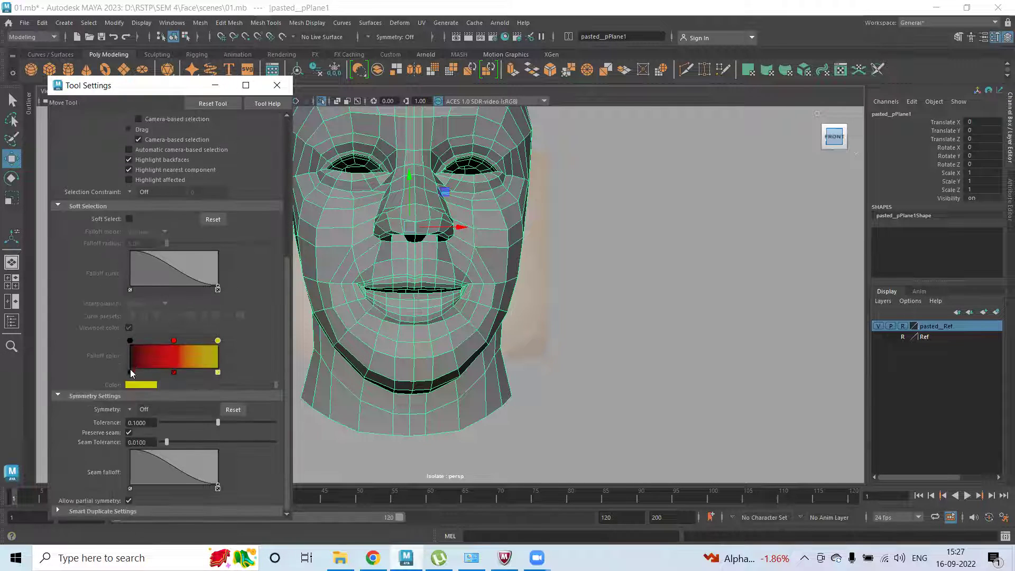
click(133, 409)
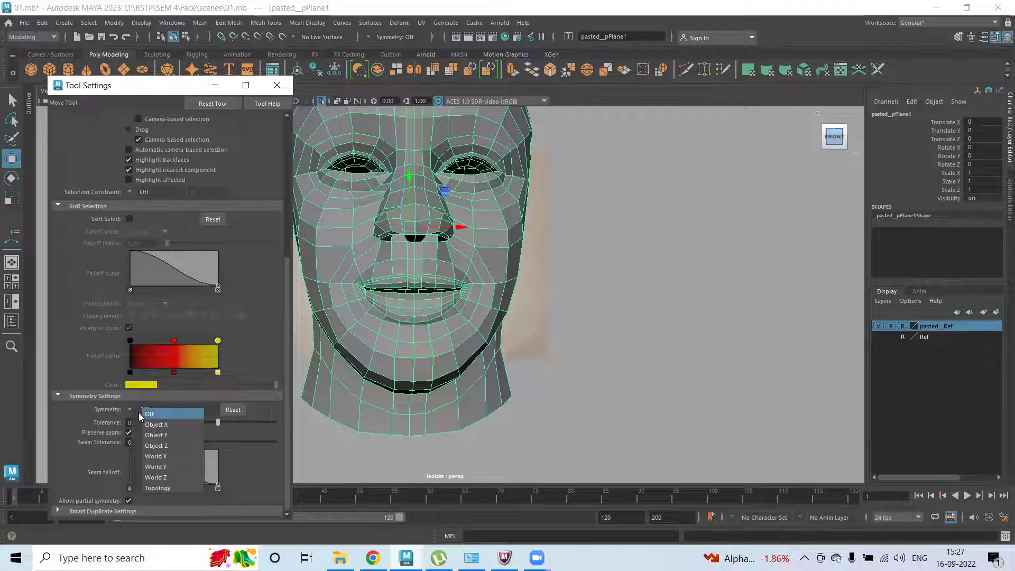
click(130, 87)
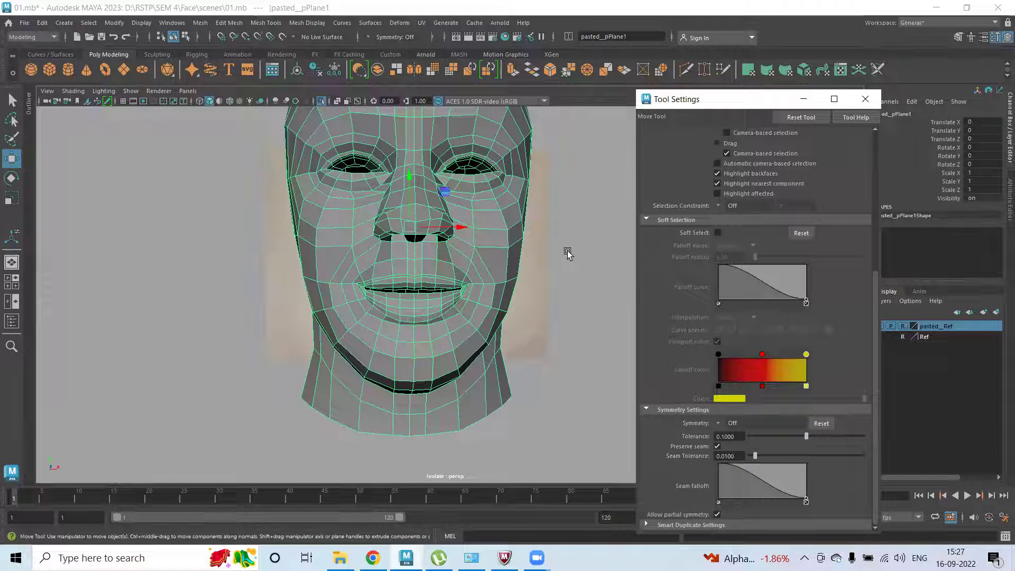
drag(715, 106, 515, 99)
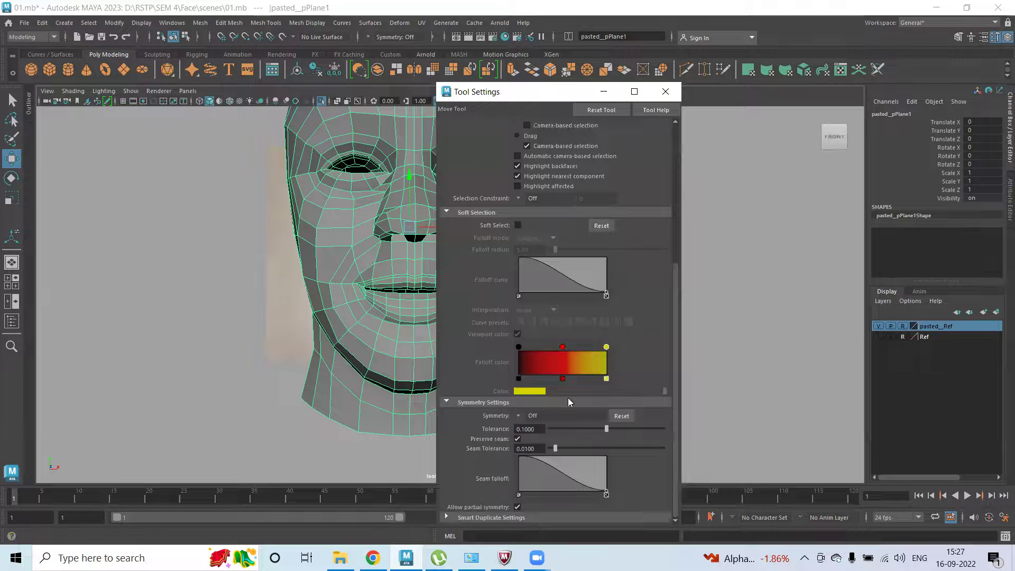
click(520, 414)
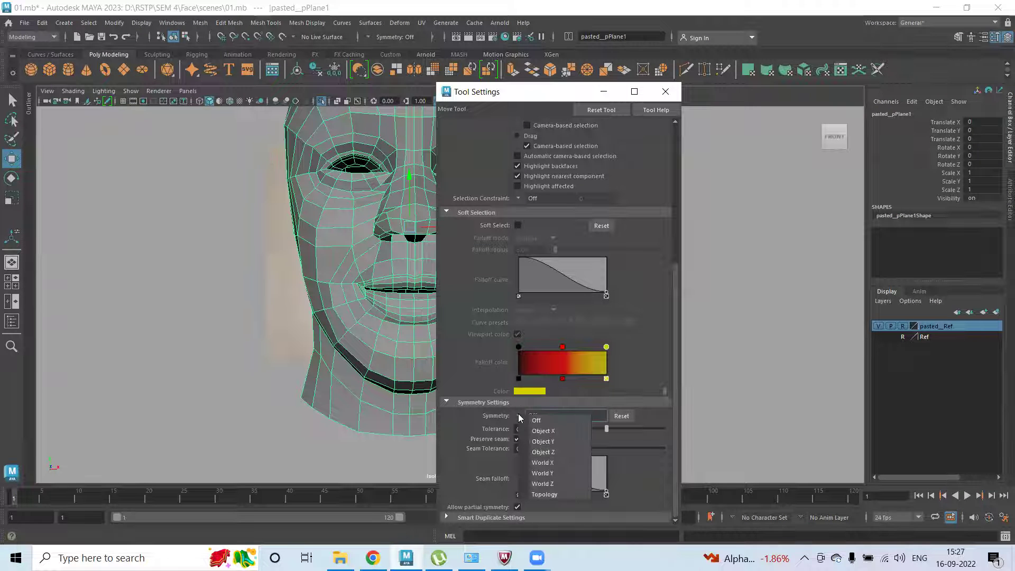
click(543, 431)
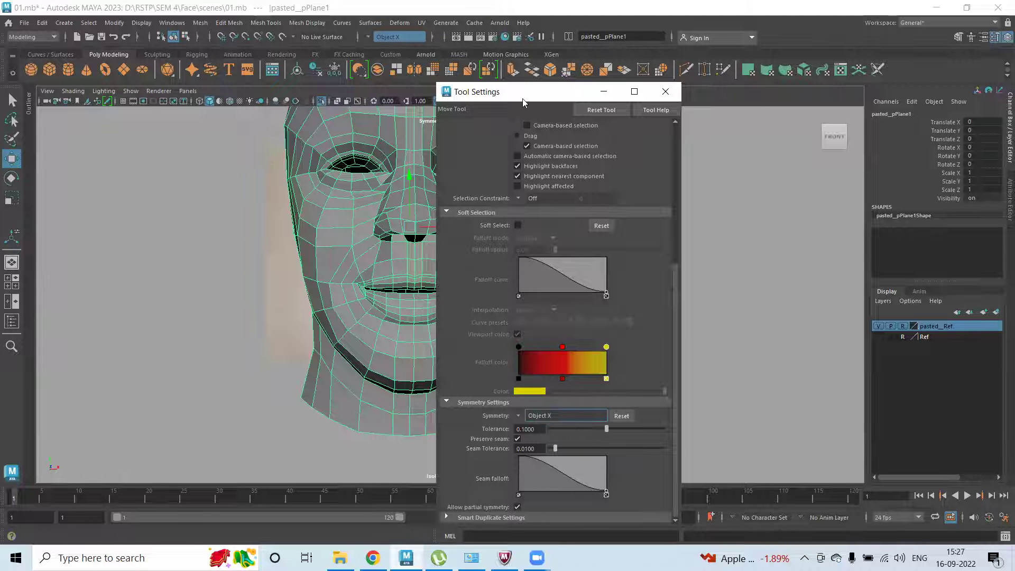
drag(523, 102, 133, 116)
Step: Test the symmetry by lowering a cheek vertex slightly, and undo the move
right_drag(441, 232, 392, 235)
click(508, 247)
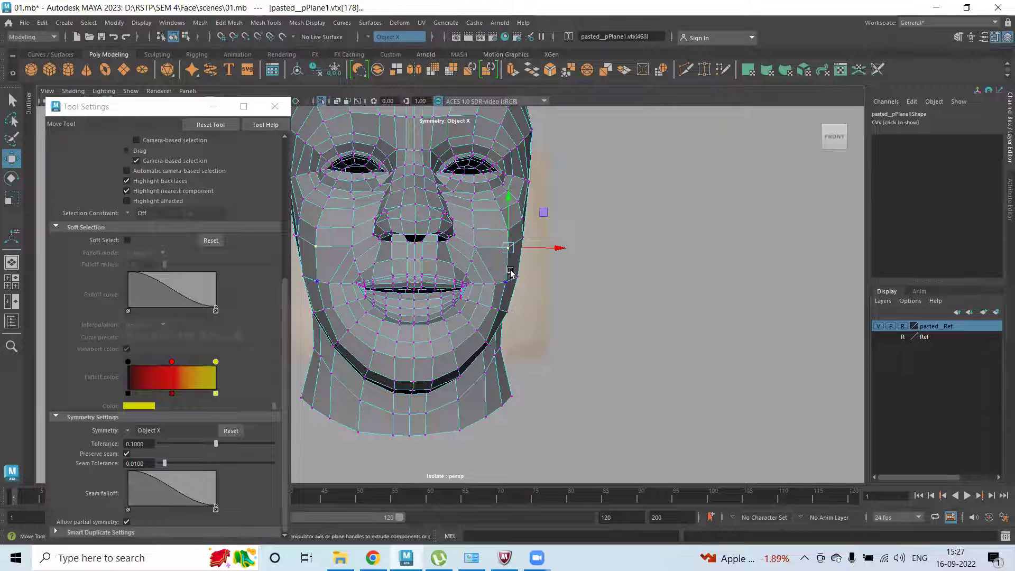
mouse_move(509, 204)
mouse_down()
mouse_move(513, 227)
mouse_move(509, 199)
mouse_move(511, 209)
mouse_up()
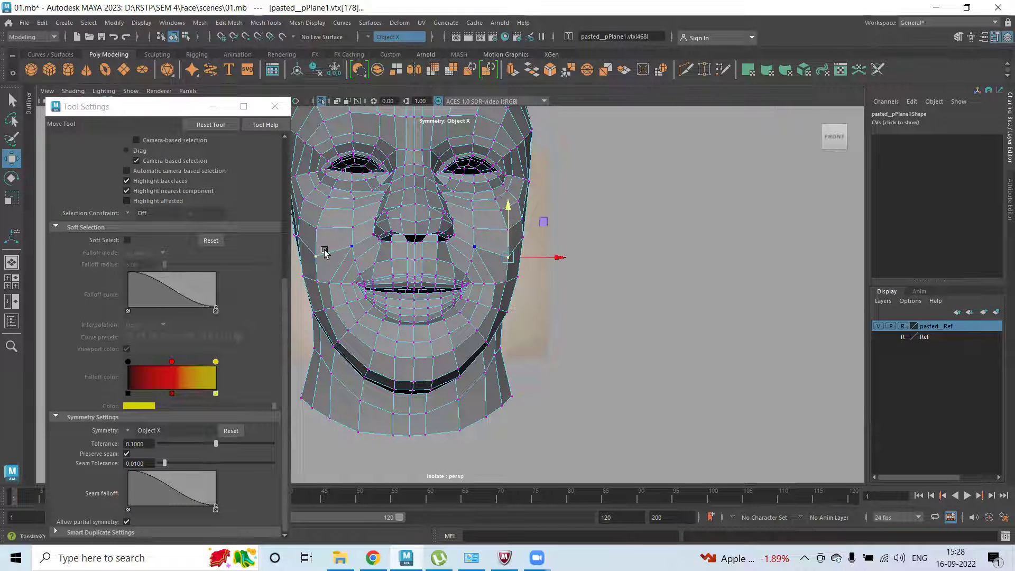
key(ctrl+z)
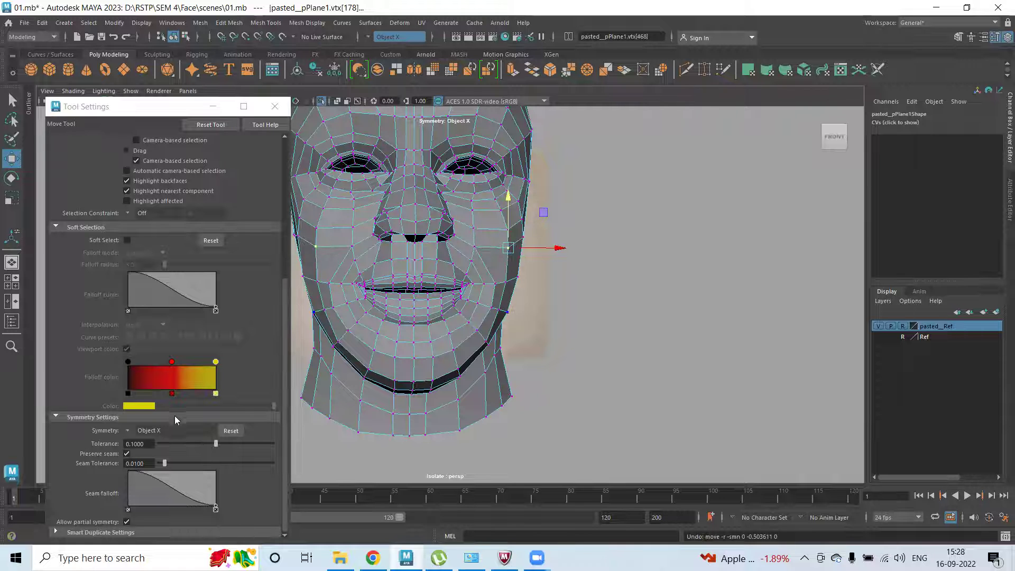
Step: Minimize the tool settings and adjust the lower lip's mouth-corner vertex symmetrically on both sides
click(213, 107)
alt+drag(406, 290, 355, 296)
alt+right_drag(537, 349, 762, 382)
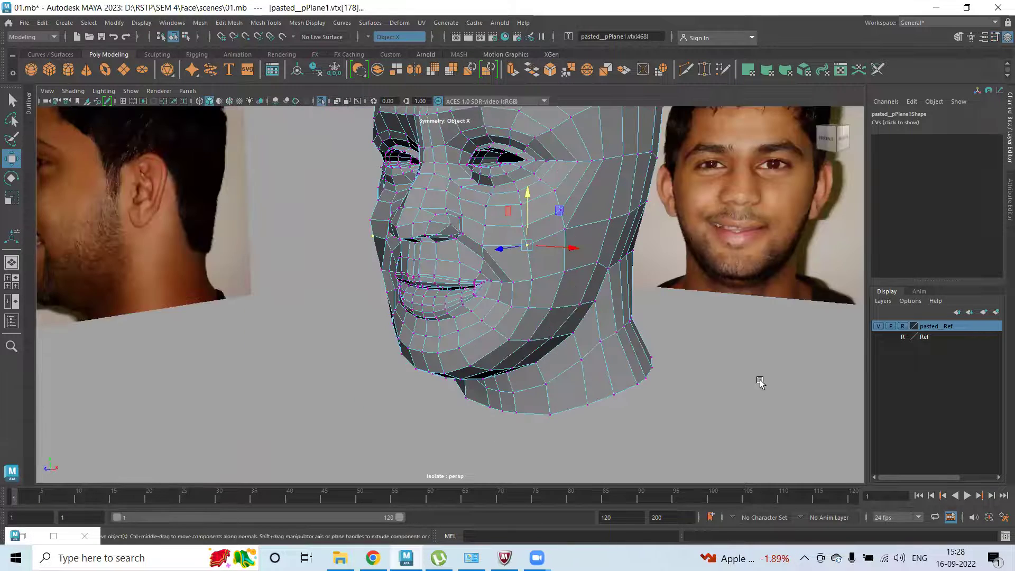
alt+right_drag(538, 312, 650, 312)
alt+drag(535, 283, 669, 242)
right_click(671, 243)
alt+drag(635, 276, 138, 295)
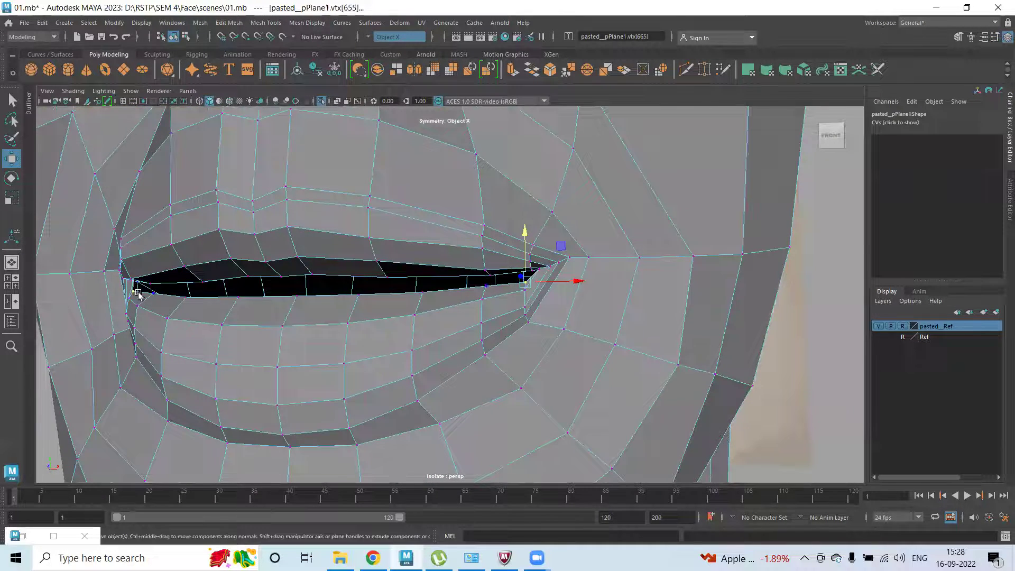
alt+drag(668, 281, 674, 250)
middle_drag(673, 250, 684, 250)
drag(726, 208, 730, 211)
Step: Refine the depth of the two lower-lip vertices beside the mouth corner with symmetry on
click(676, 272)
alt+drag(675, 272, 727, 333)
click(690, 281)
drag(661, 194, 663, 187)
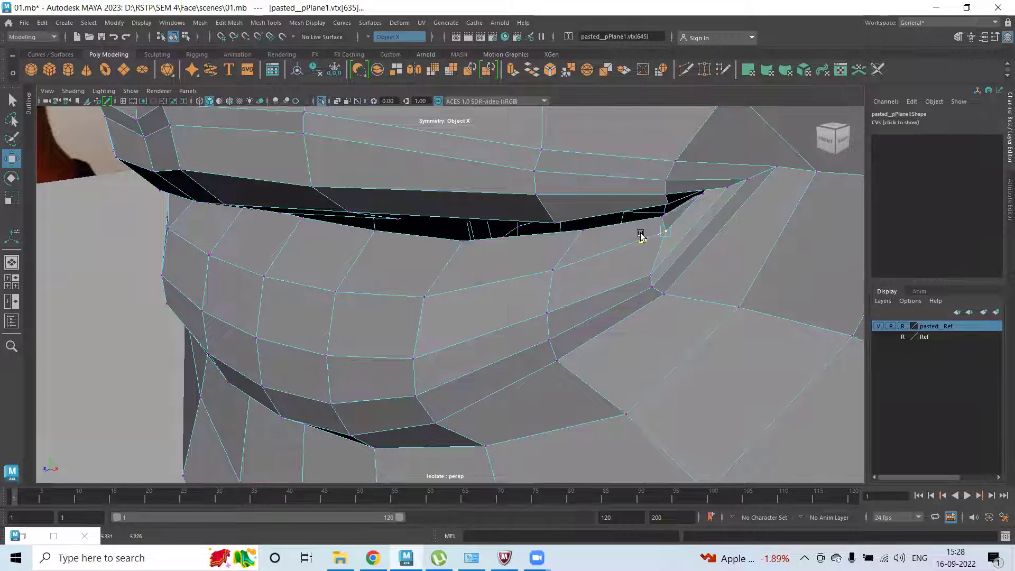
click(674, 229)
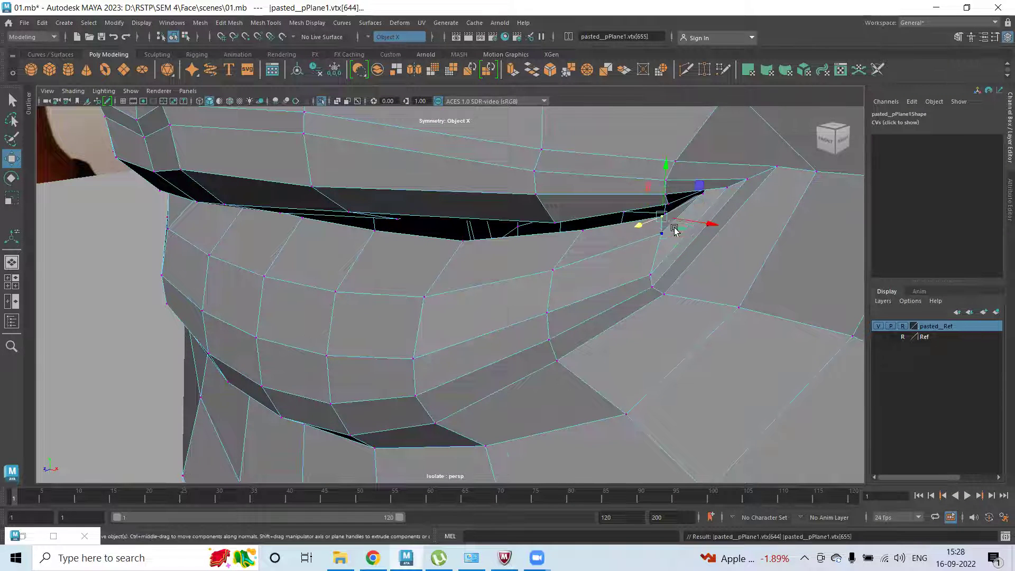
drag(639, 220, 648, 216)
click(745, 215)
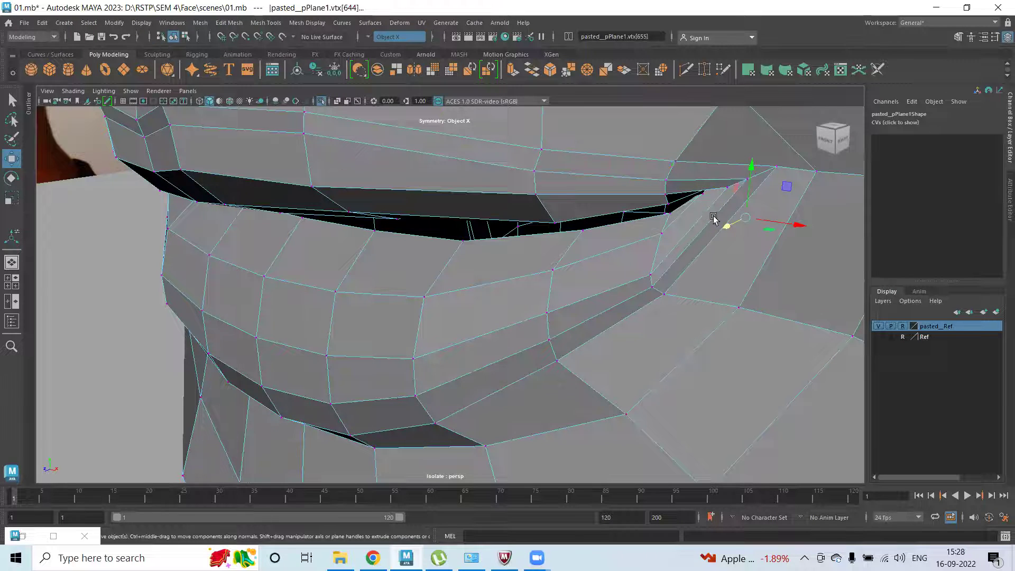
Step: Adjust the depth of the inner mouth-corner vertex from behind the mesh
alt+drag(770, 235, 698, 231)
alt+right_drag(698, 231, 764, 235)
alt+middle_drag(764, 236, 456, 263)
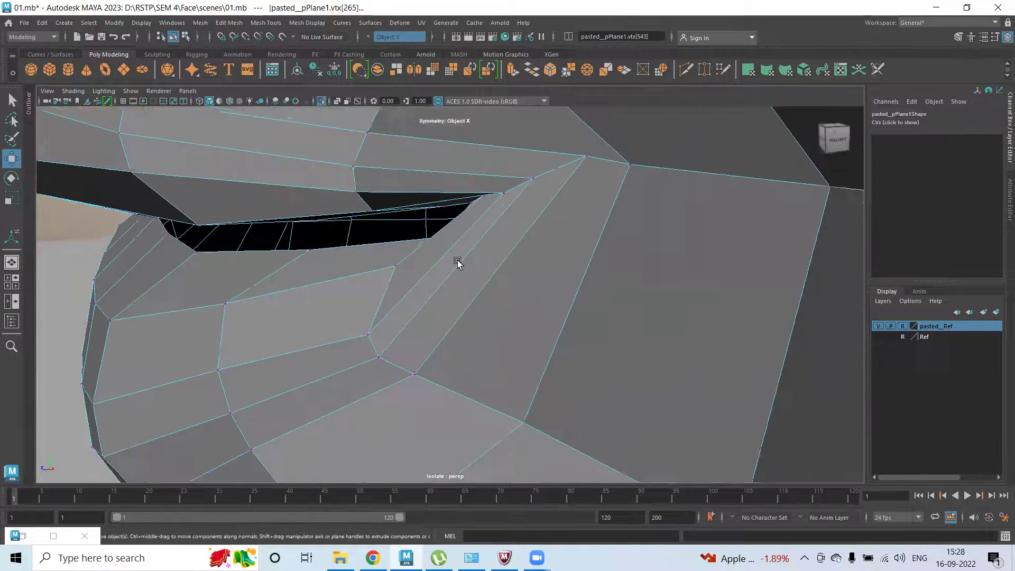
alt+right_drag(456, 262, 543, 319)
alt+drag(542, 320, 482, 211)
click(547, 248)
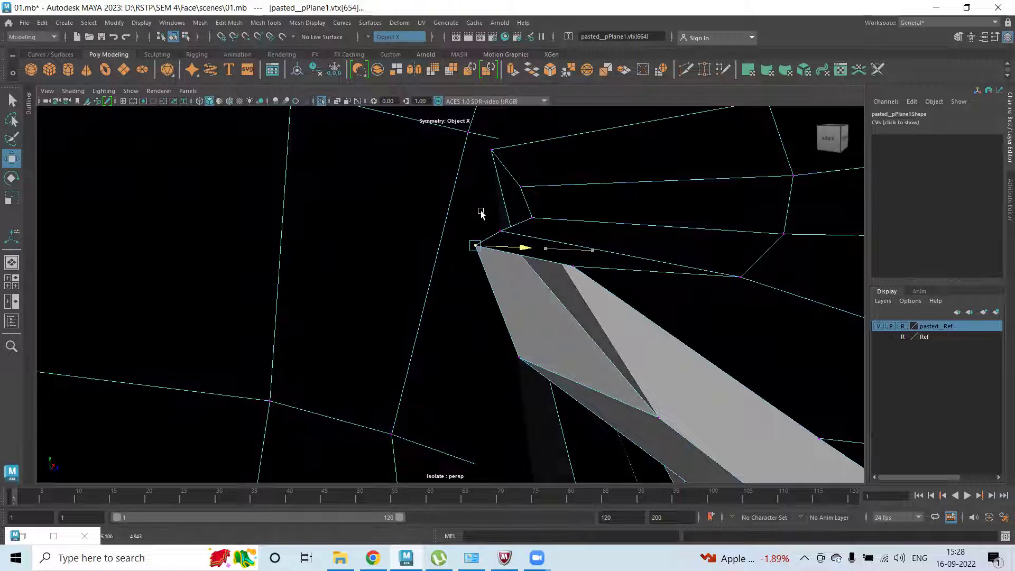
Step: Adjust the height of the inner mouth-corner vertex and shift the vertex next to it sideways
scroll(630, 272, up, 5)
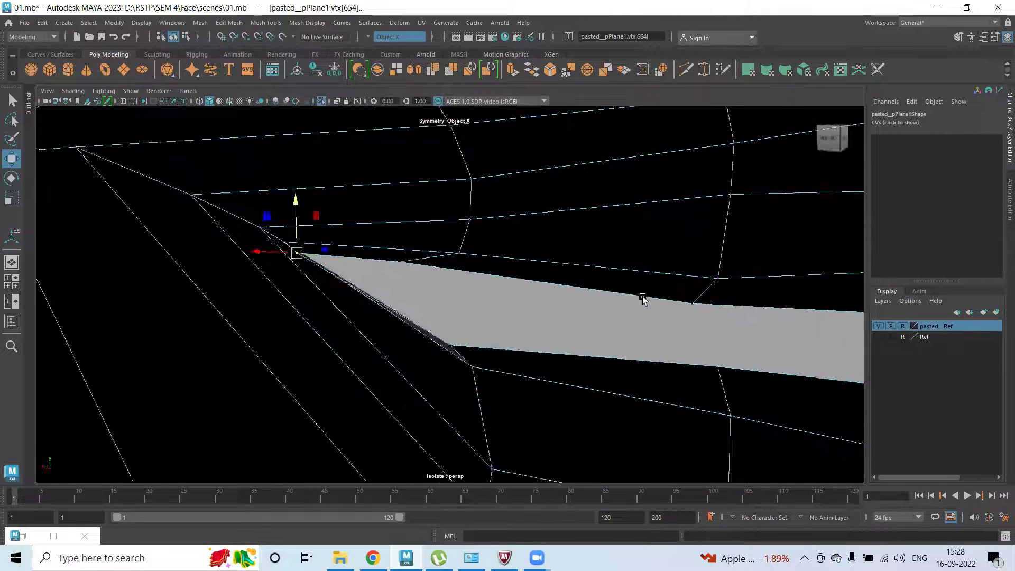
alt+drag(643, 299, 397, 200)
click(407, 198)
alt+right_drag(726, 280, 259, 343)
alt+drag(259, 345, 277, 226)
Step: Select the edges along the upper lip's outer border and adjust their depth in the side view
right_drag(274, 237, 261, 174)
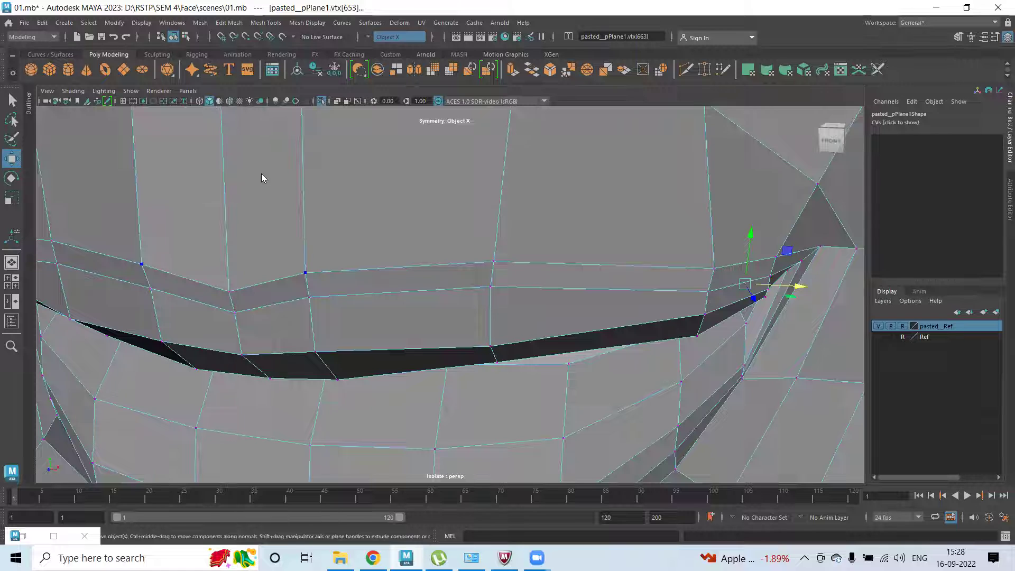
click(276, 280)
shift+click(180, 276)
shift+click(105, 257)
click(259, 282)
shift+click(384, 268)
shift+click(578, 279)
alt+drag(573, 317, 407, 283)
middle_drag(407, 283, 414, 282)
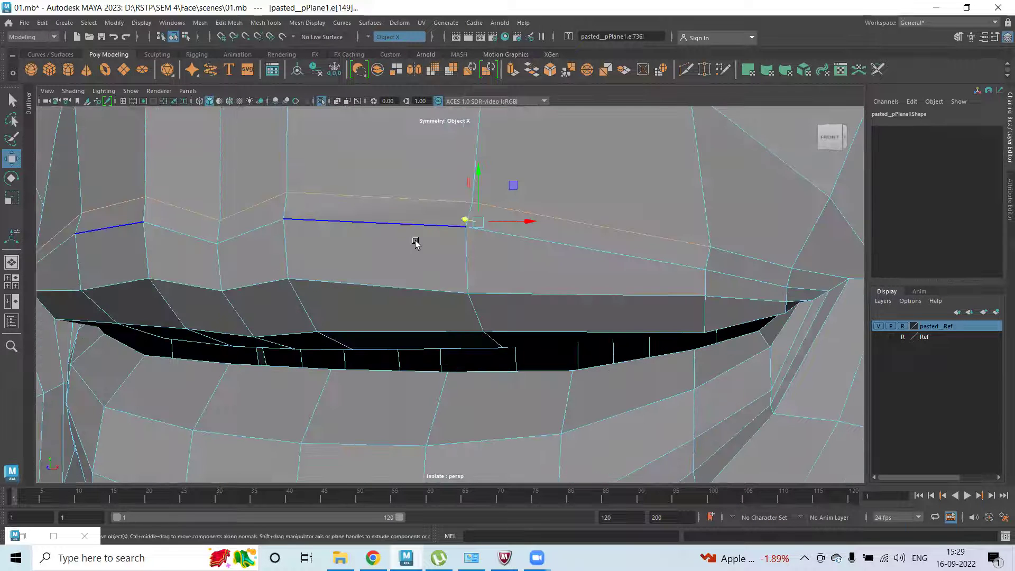
Step: Adjust the vertices along the upper lip's outer border, between the lip centre and the mouth corner, with symmetry on
right_drag(416, 242, 332, 241)
click(464, 224)
alt+drag(464, 226, 523, 315)
drag(526, 374, 395, 409)
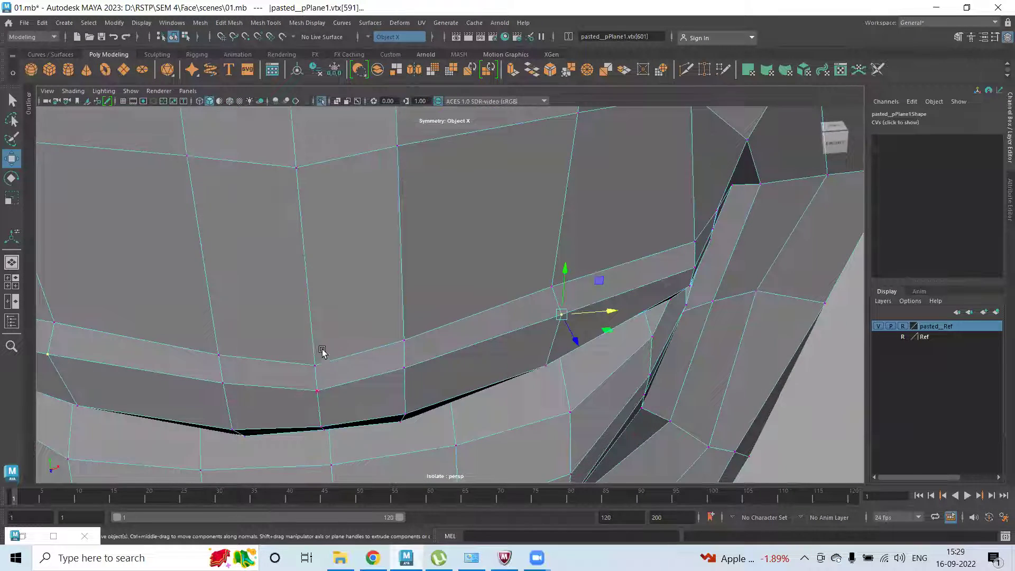
scroll(351, 354, down, 3)
click(349, 345)
alt+drag(350, 344, 331, 322)
right_drag(331, 243, 325, 213)
Step: Select the vertices directly beneath the nose and adjust their depth in the side view
click(318, 333)
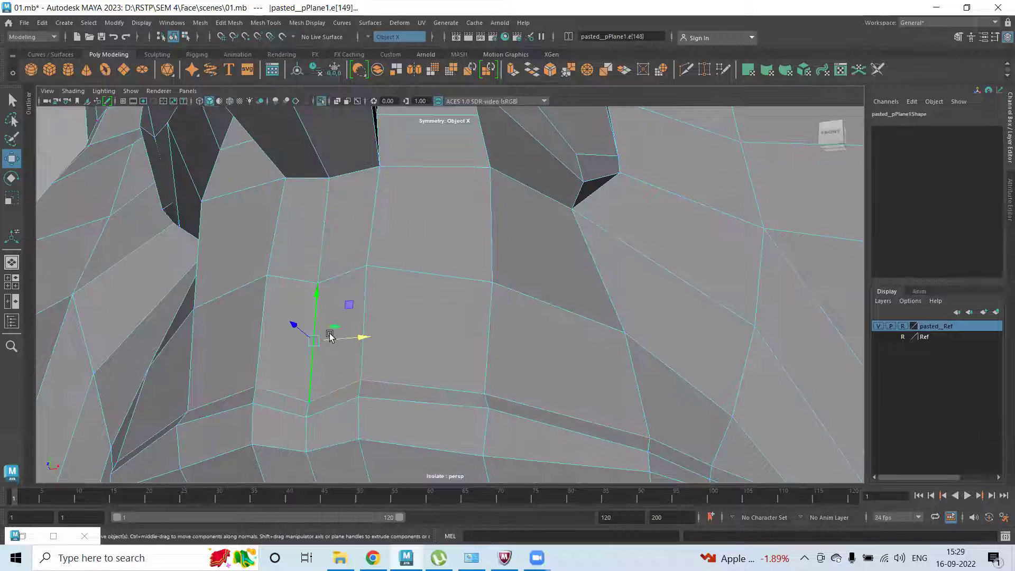
alt+drag(316, 369, 458, 247)
click(295, 356)
right_drag(524, 249, 401, 238)
click(429, 234)
drag(391, 236, 401, 237)
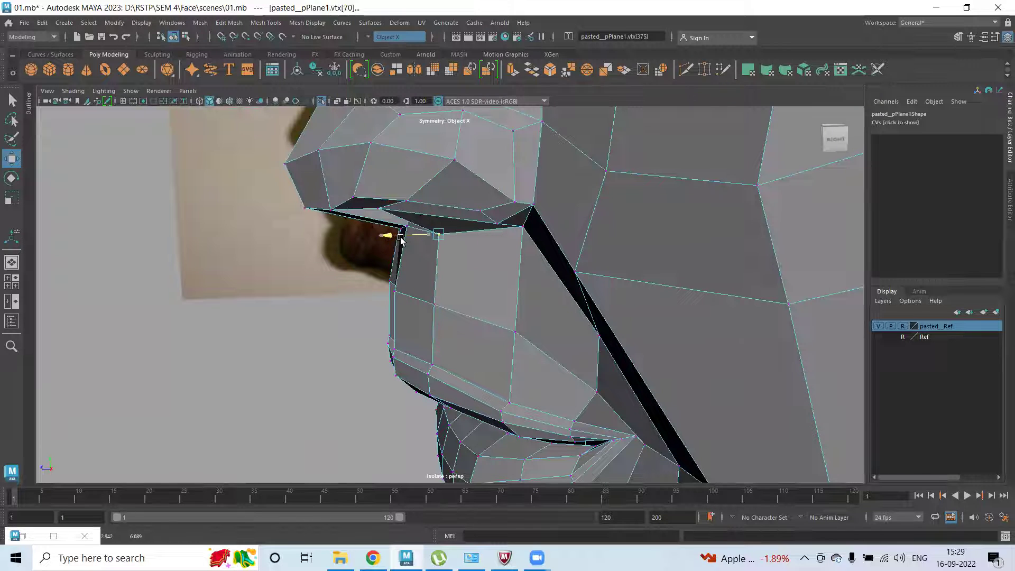
Step: Reposition the smile-fold vertex beside the mouth corner with symmetry on
alt+drag(470, 289, 606, 339)
right_drag(570, 233, 591, 214)
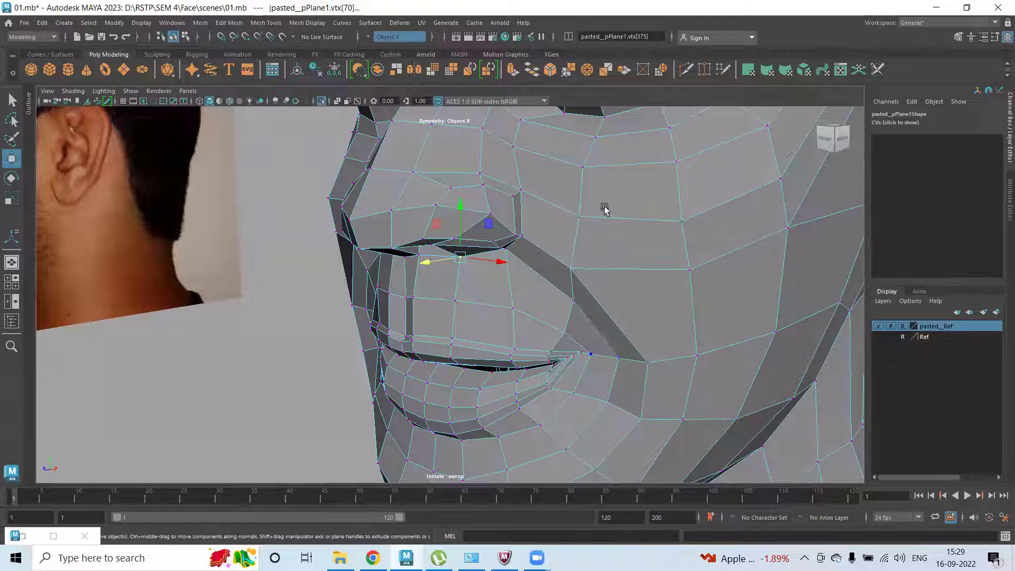
click(599, 335)
click(589, 378)
alt+drag(590, 379, 534, 327)
drag(533, 324, 527, 377)
Step: Adjust the cheek vertices just outside the mouth corner, undoing the unwanted change
click(556, 334)
click(533, 343)
click(583, 345)
shift+click(588, 369)
key(ctrl+z)
right_drag(618, 243, 563, 241)
click(614, 368)
drag(575, 375, 562, 373)
Step: Preview the head in smooth display from several angles and return to the unsmoothed mesh
alt+drag(756, 418, 531, 298)
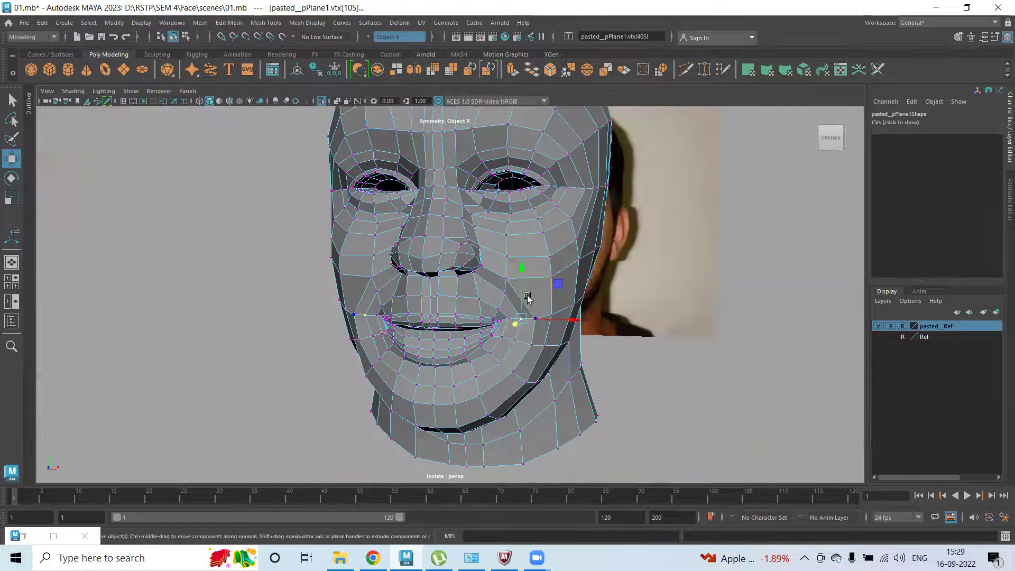
key(3)
right_drag(568, 270, 617, 227)
alt+drag(657, 290, 411, 313)
click(363, 302)
key(1)
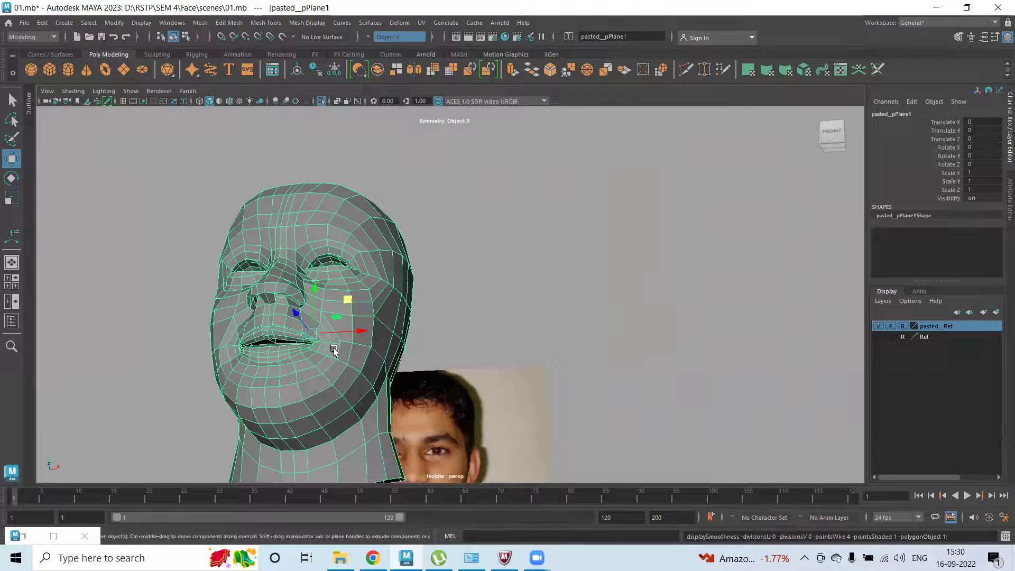
key(bracketleft)
key(bracketleft)
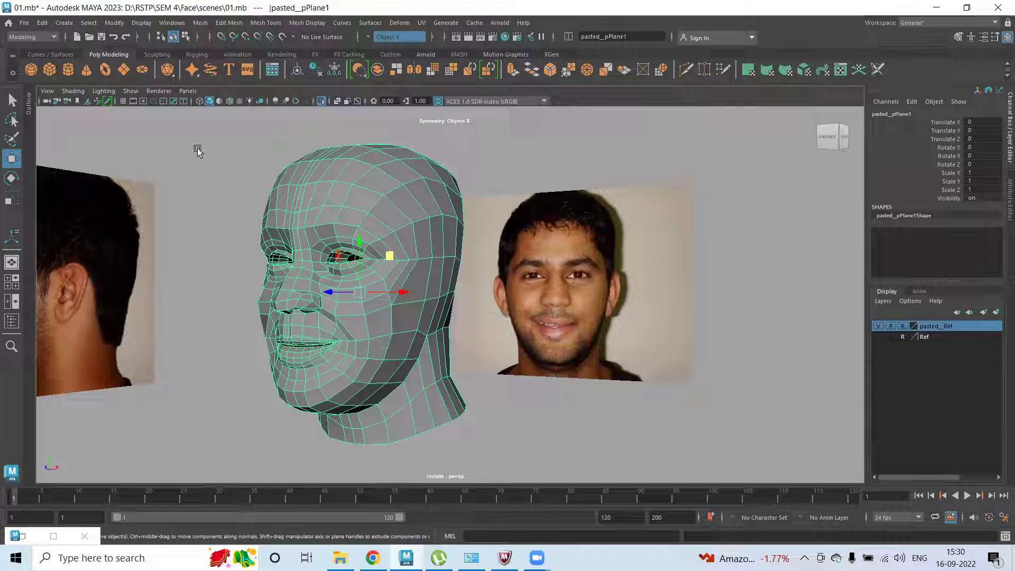
Step: Create a polygon sphere for the eyeball and raise it to Translate Y 2.742
click(31, 69)
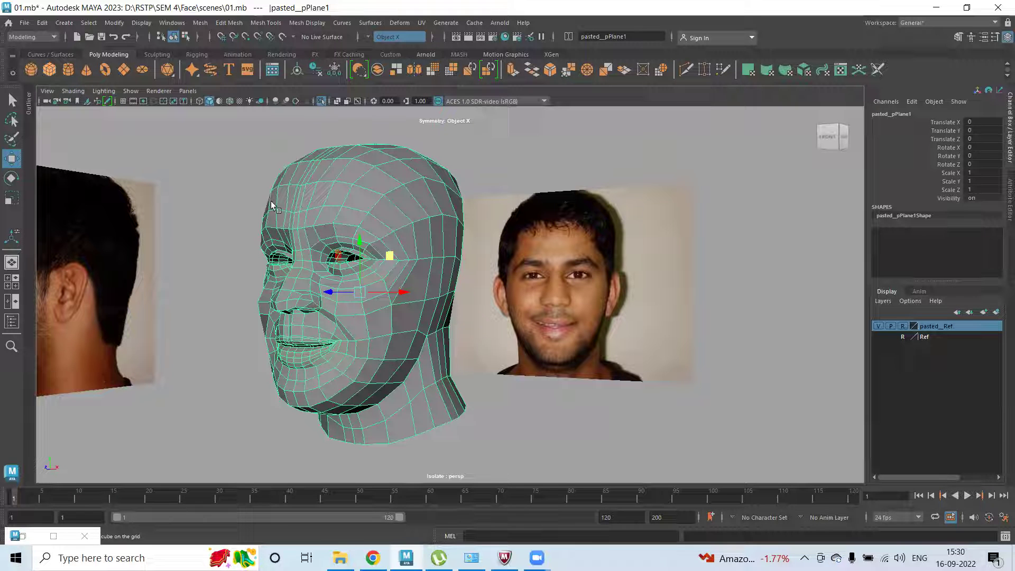
drag(346, 225, 351, 189)
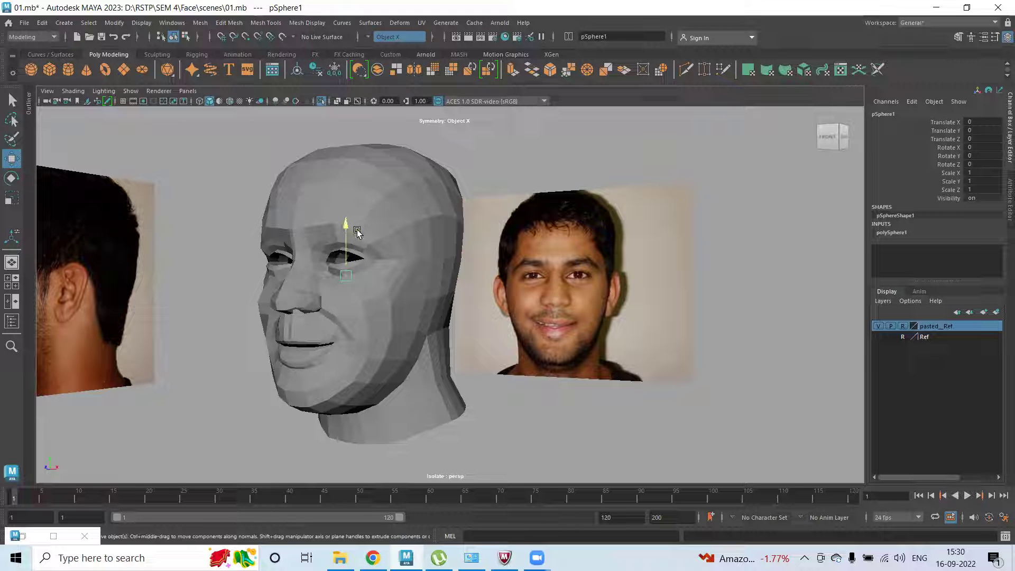
key(ctrl+z)
key(ctrl+z)
click(267, 238)
key(ctrl+z)
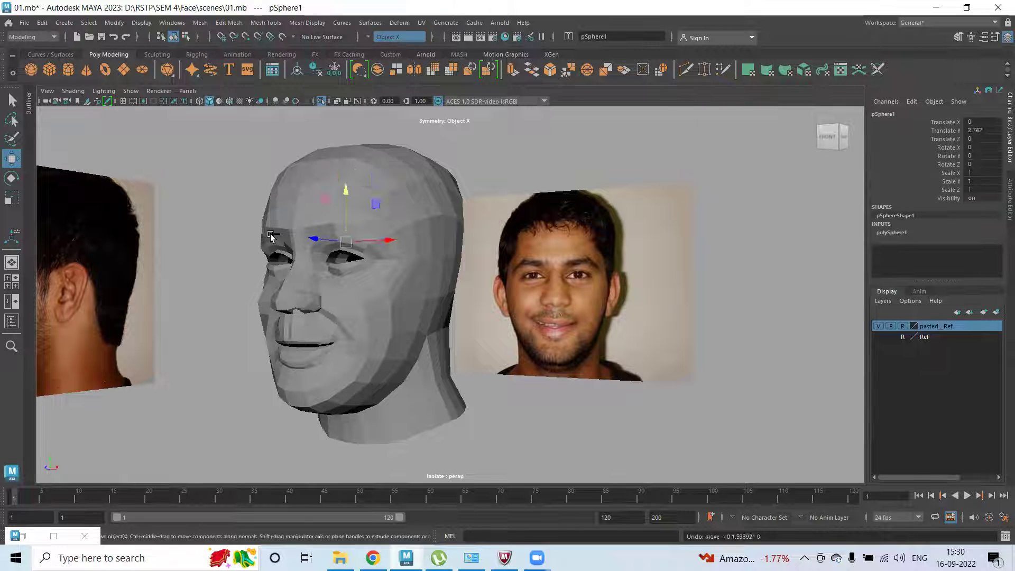
Step: Scale the sphere uniformly to 1.543 and move it out beside the head to Translate X 12.45
key(r)
drag(346, 242, 372, 258)
key(w)
click(389, 241)
middle_drag(434, 266, 576, 289)
scroll(569, 277, up, 8)
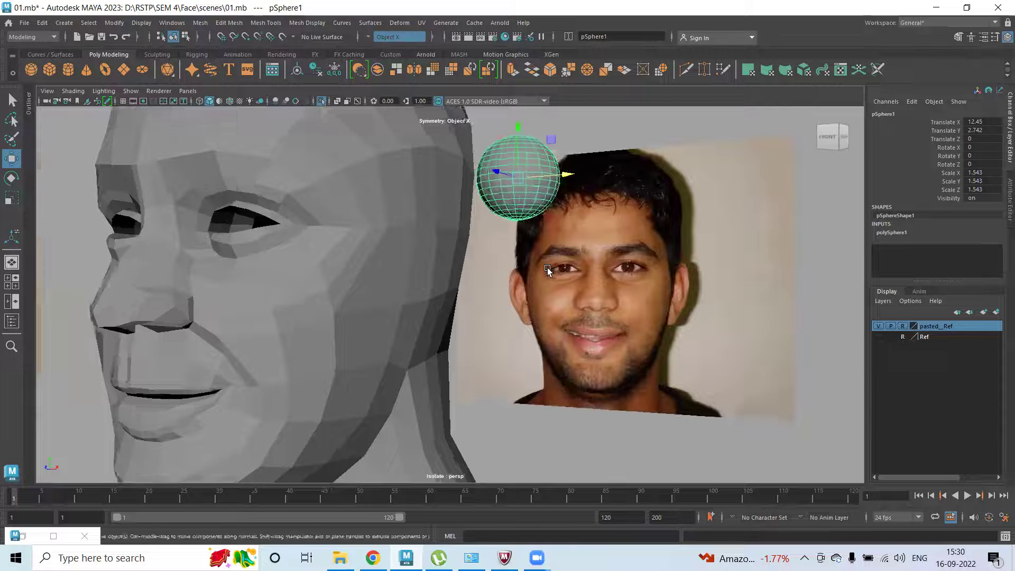
Step: Rotate the sphere so its pole faces forward, with Rotate X set to 90
key(e)
alt+drag(545, 268, 480, 248)
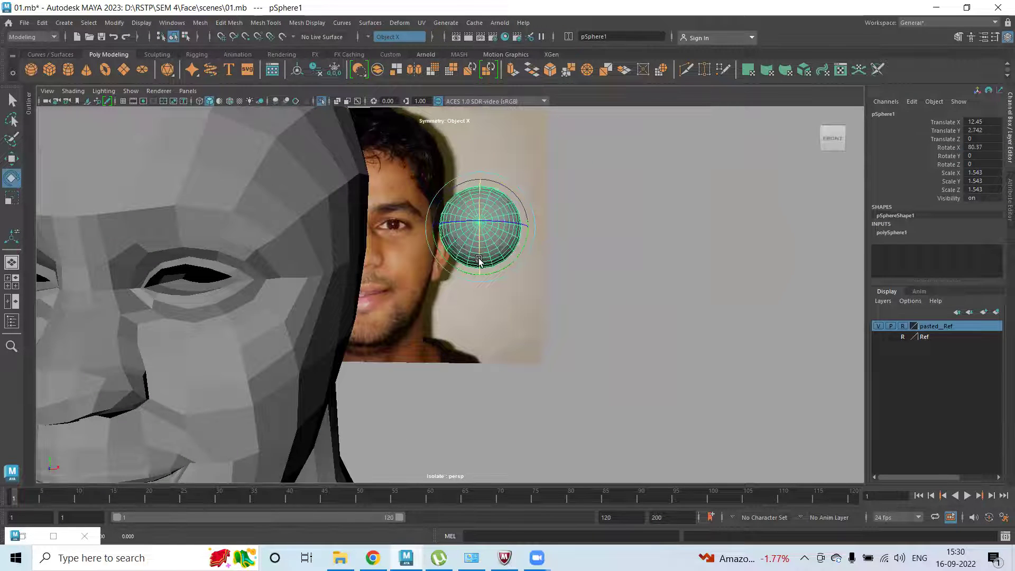
double_click(982, 147)
text(90)
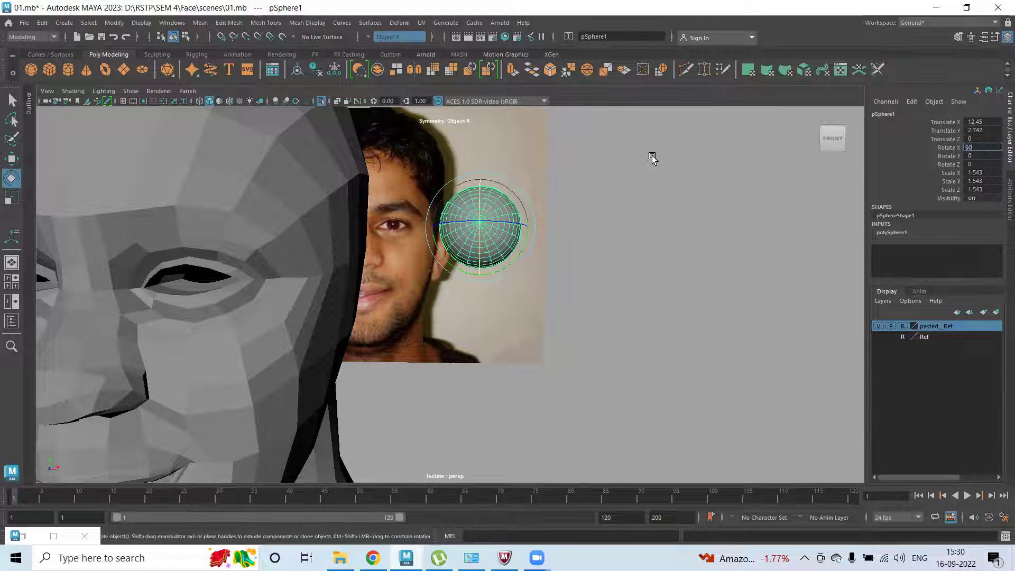
key(Return)
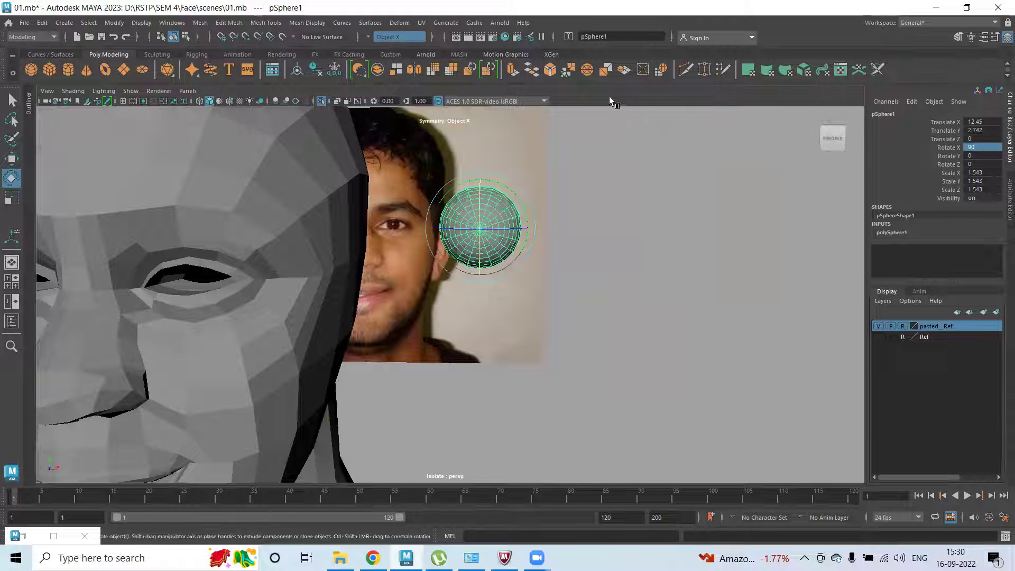
Step: Position the sphere in the eye socket at Translate X 2.941, Y 1.216 and Z 3.31, using the side view for height and depth
key(w)
drag(523, 228, 278, 254)
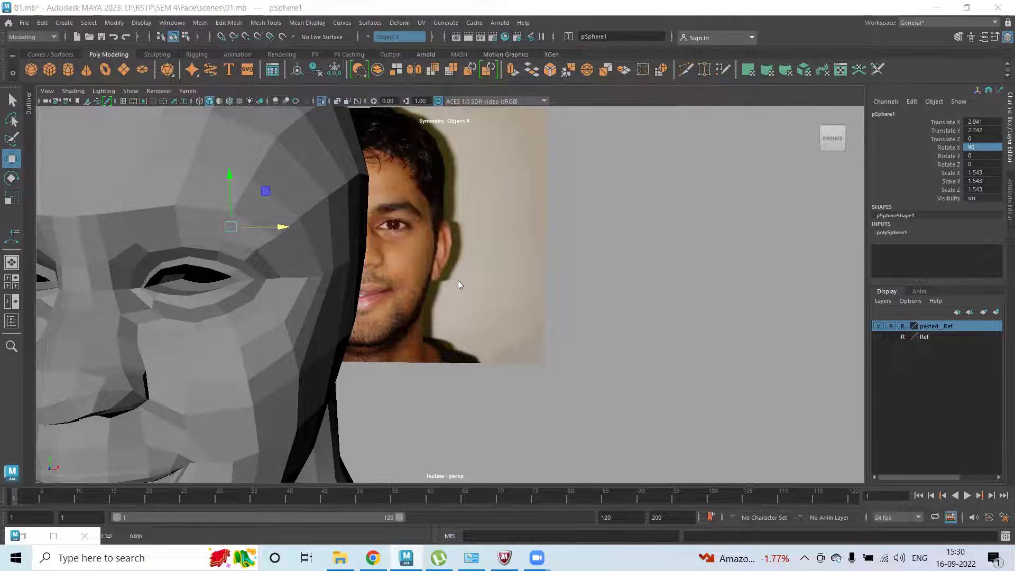
key(space)
key(space)
scroll(515, 290, down, 8)
alt+middle_drag(490, 185, 506, 283)
drag(519, 235, 452, 237)
drag(506, 191, 502, 217)
scroll(560, 219, up, 4)
scroll(564, 214, up, 3)
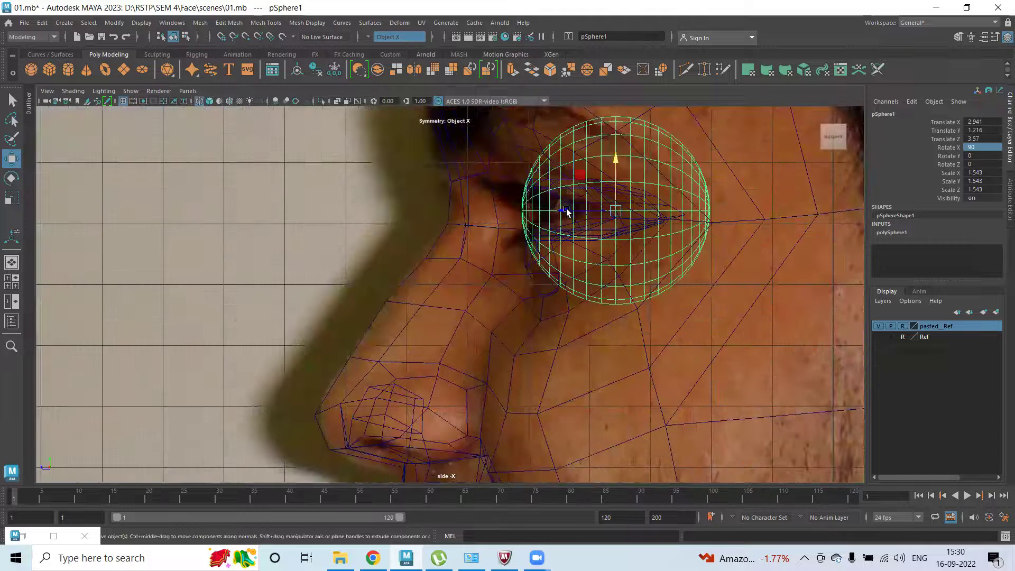
drag(567, 211, 582, 210)
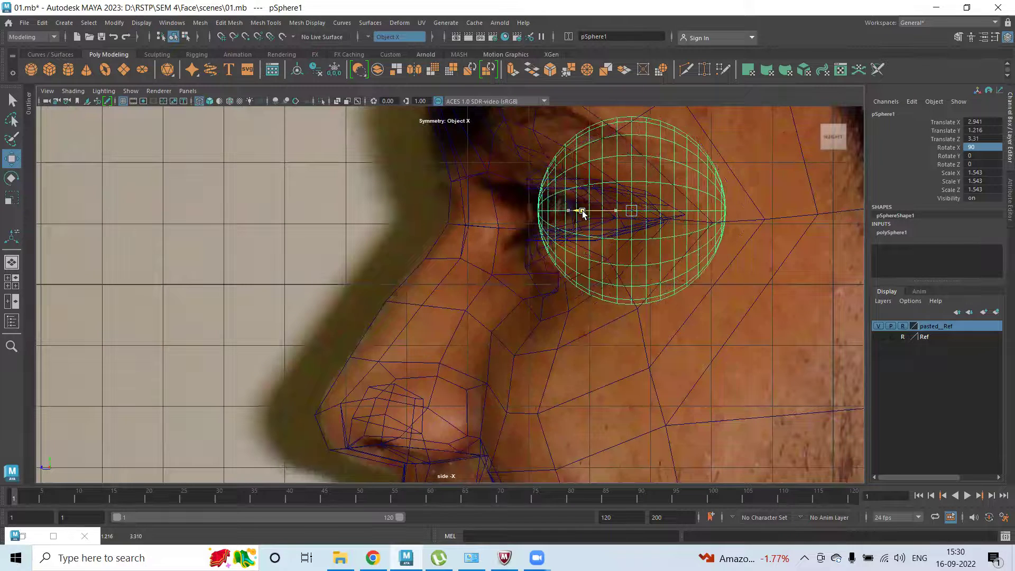
key(space)
key(space)
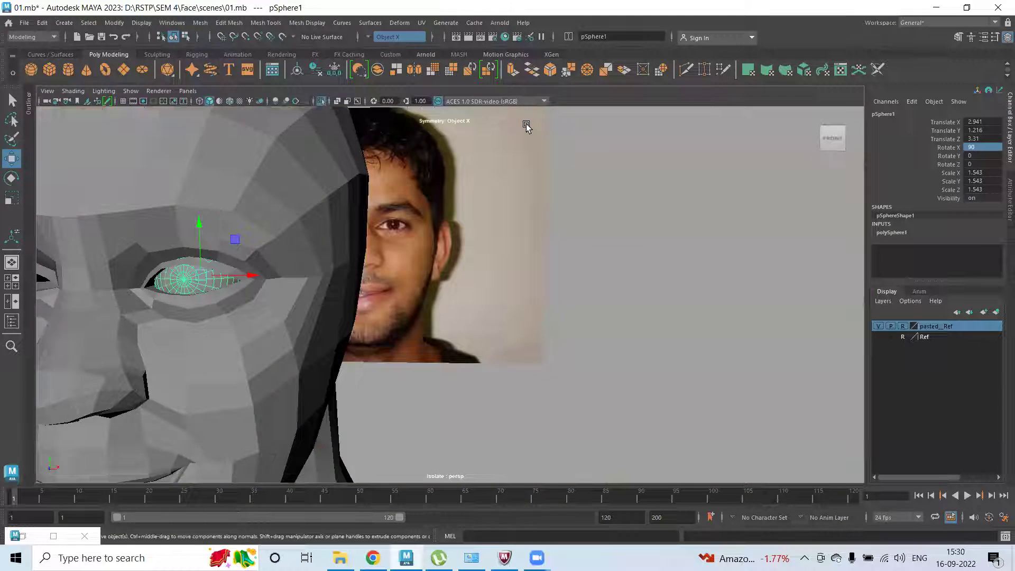
Step: Lower the eyeball sphere within the eyelid opening to Translate Y 1.059
alt+drag(380, 211, 310, 223)
scroll(537, 254, up, 5)
alt+drag(241, 169, 614, 190)
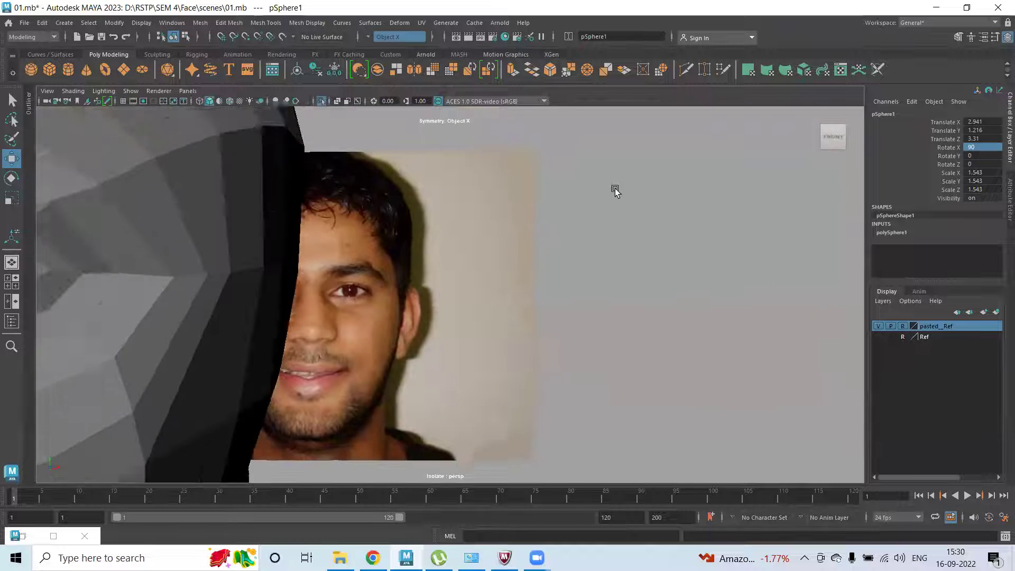
alt+middle_drag(614, 190, 740, 206)
drag(445, 224, 446, 231)
alt+drag(508, 259, 564, 272)
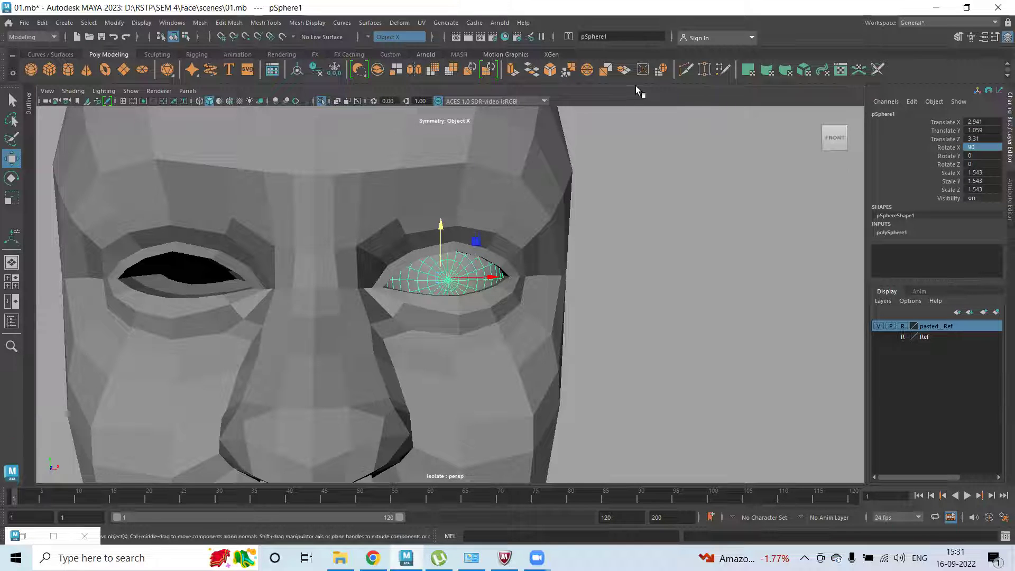
Step: Duplicate the eyeball and place the copy in the opposite socket with Translate X set to -2.941
key(ctrl+d)
double_click(970, 122)
text(-)
key(Return)
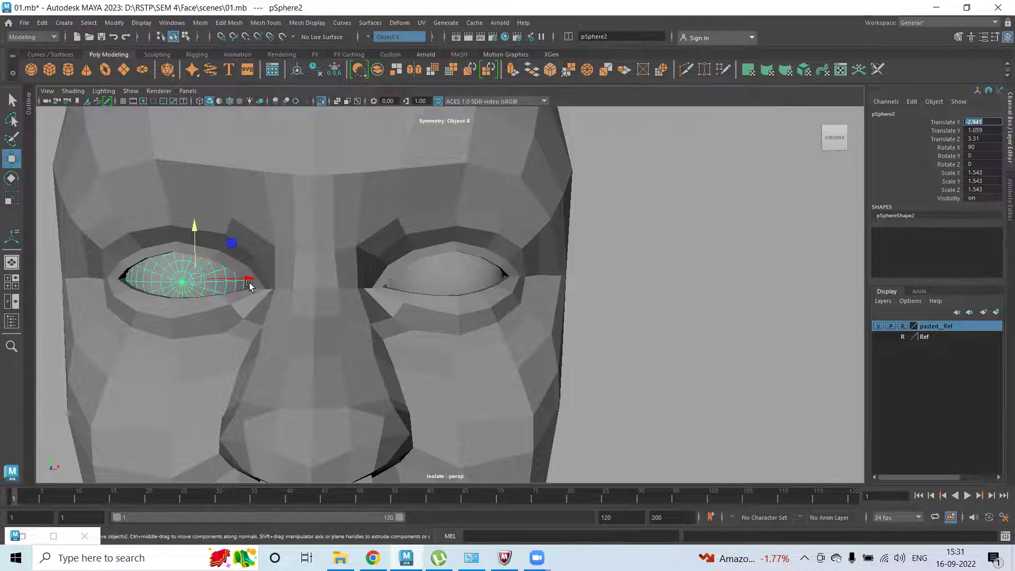
Step: Switch the head mesh to smooth display and check the eyeballs' fit in the sockets
click(379, 199)
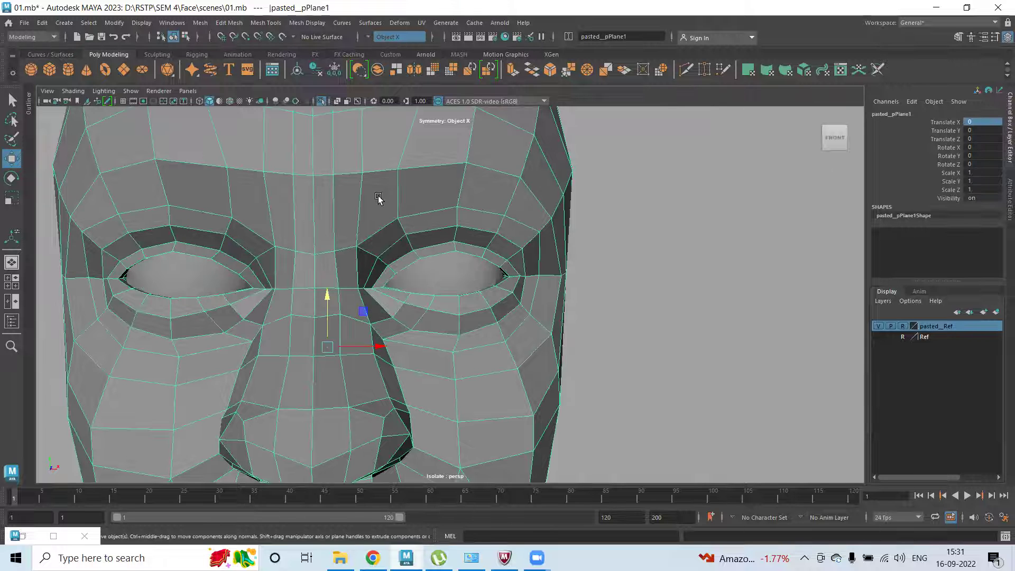
key(3)
click(585, 254)
scroll(599, 271, down, 6)
alt+drag(599, 273, 446, 273)
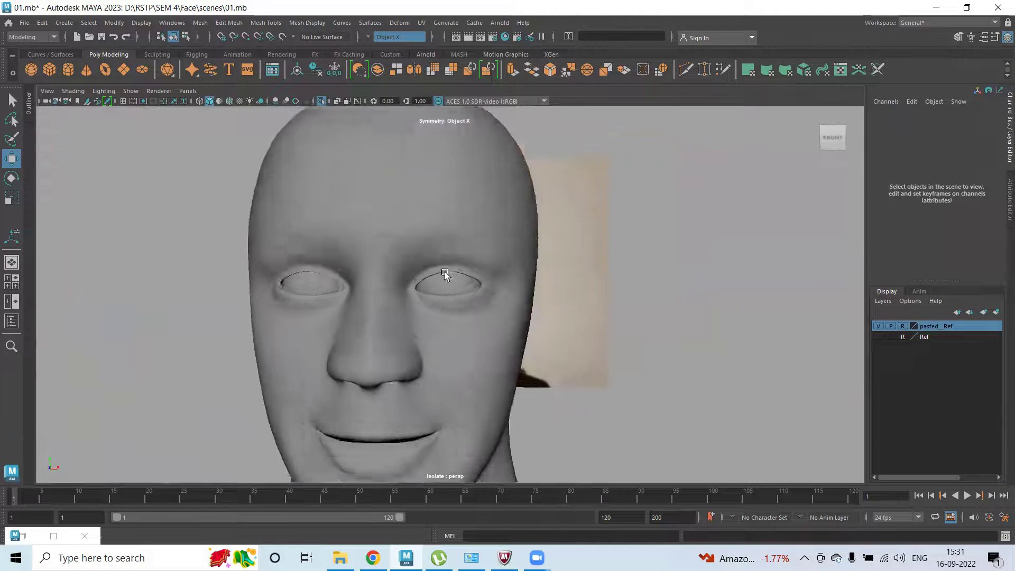
Step: Select both eyeball spheres together
scroll(461, 283, up, 5)
click(460, 283)
shift+click(234, 284)
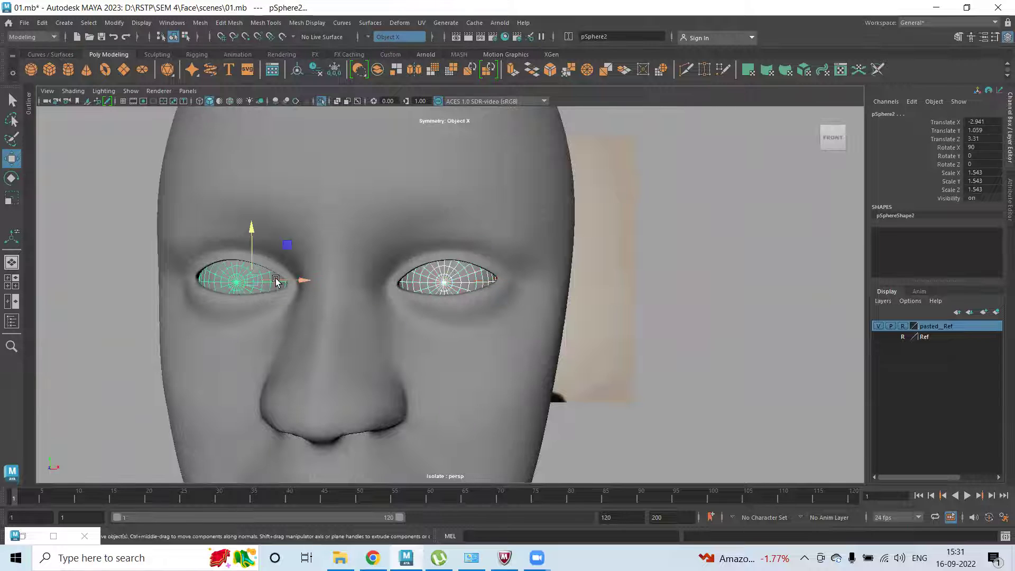
right_drag(715, 177, 725, 443)
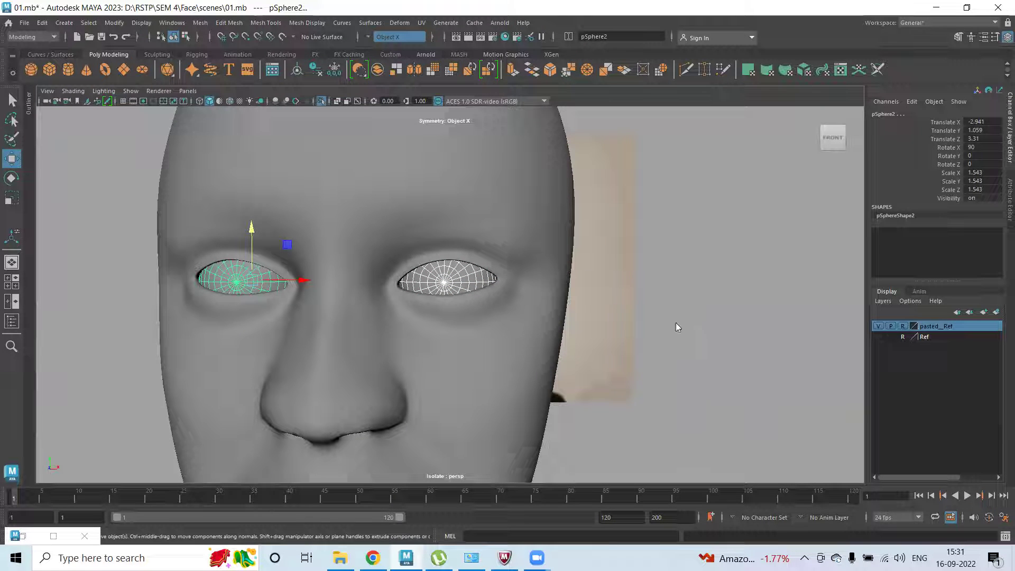
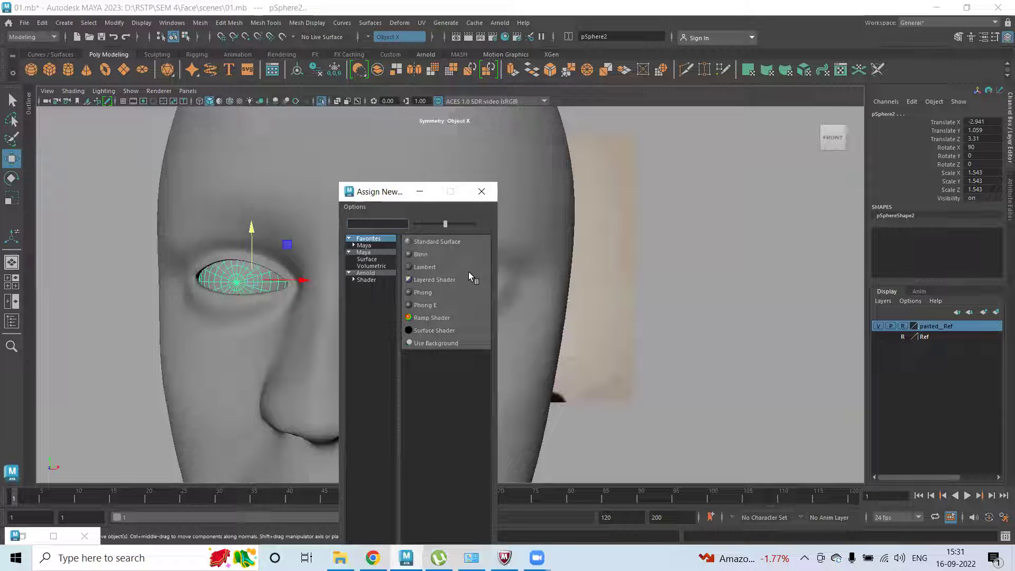
Step: Assign a new Blinn surface material to the selected eyeballs and show its material attributes
click(368, 259)
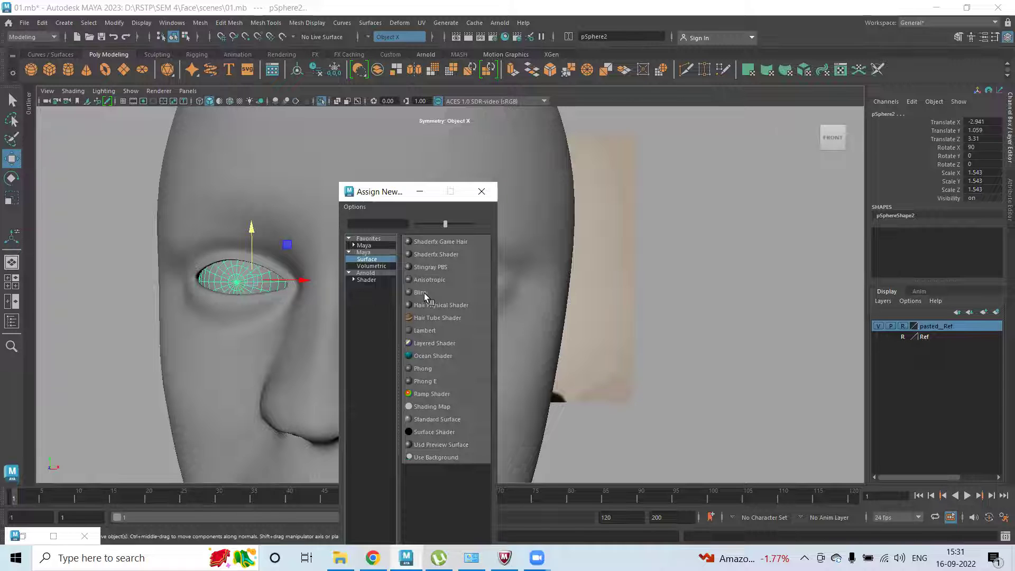
click(425, 292)
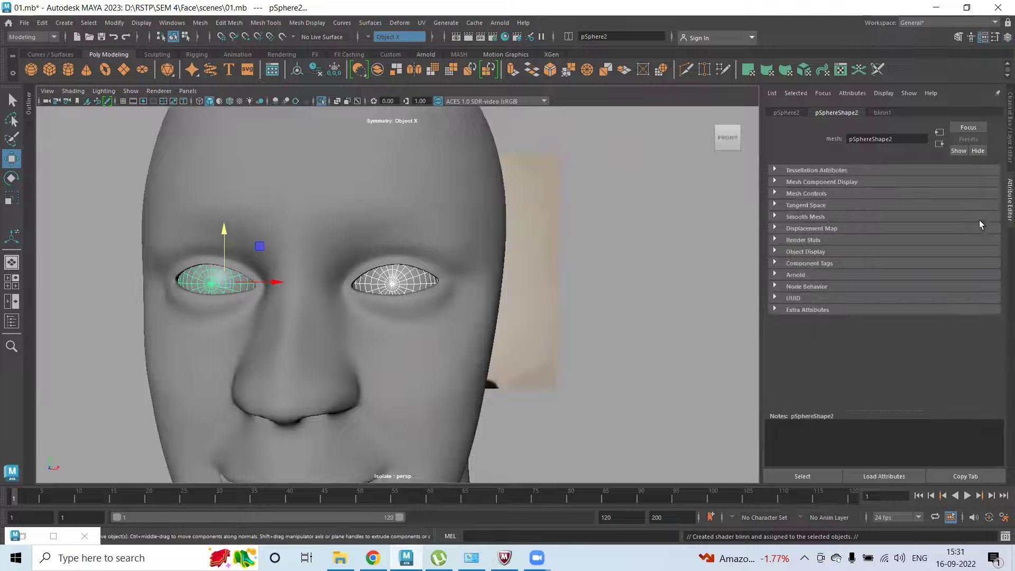
click(883, 113)
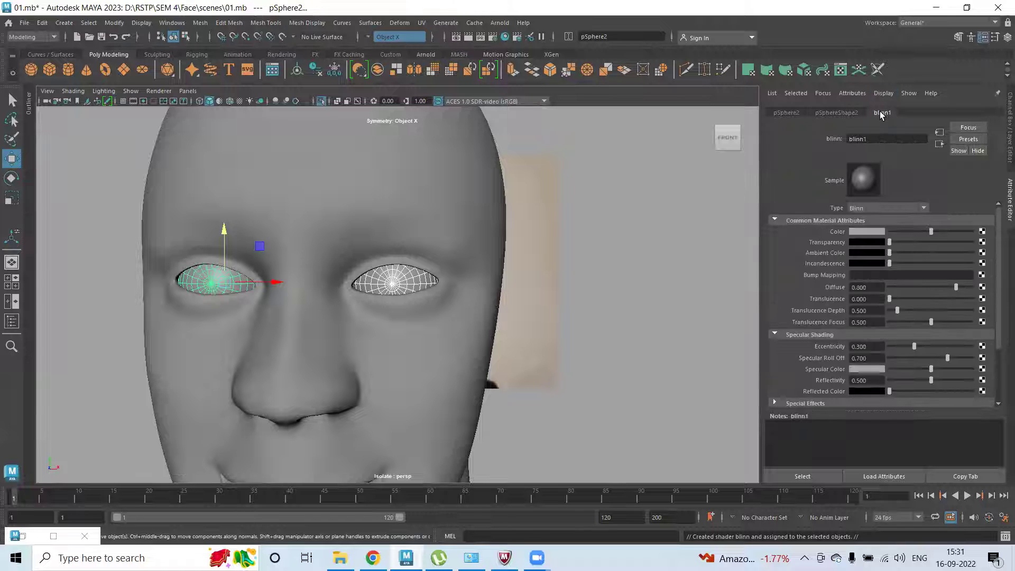
click(982, 232)
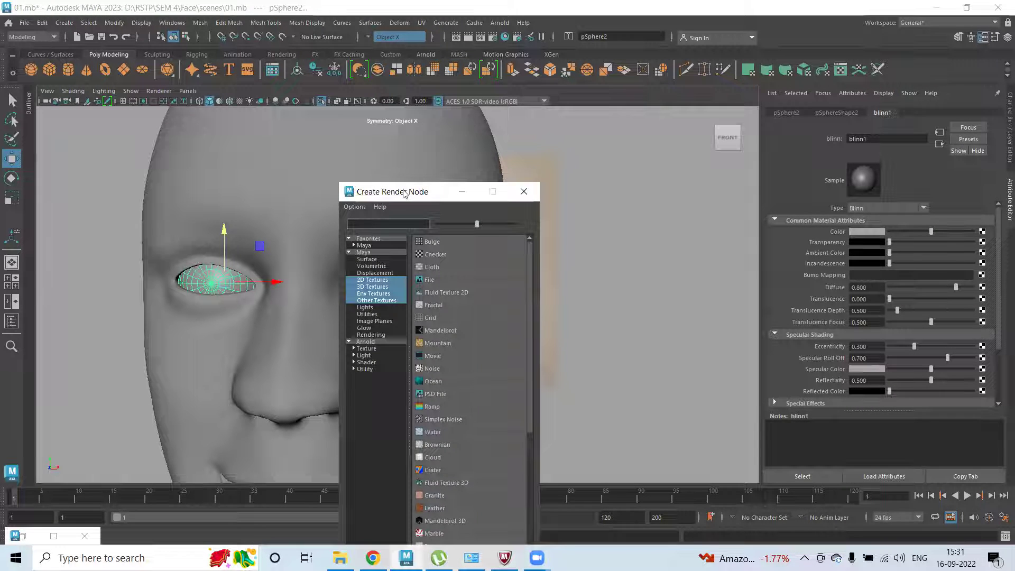
drag(400, 191, 336, 157)
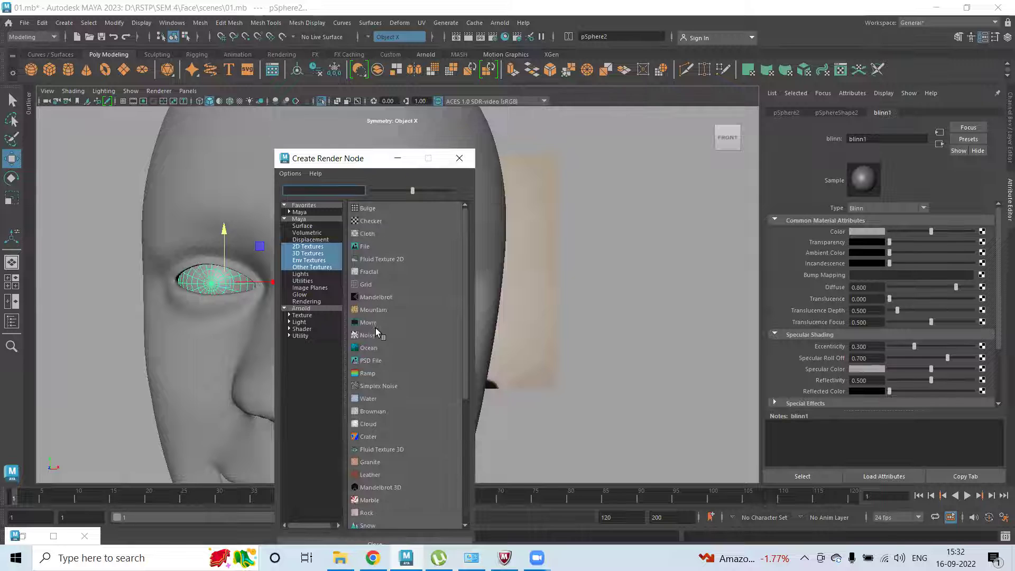
click(373, 310)
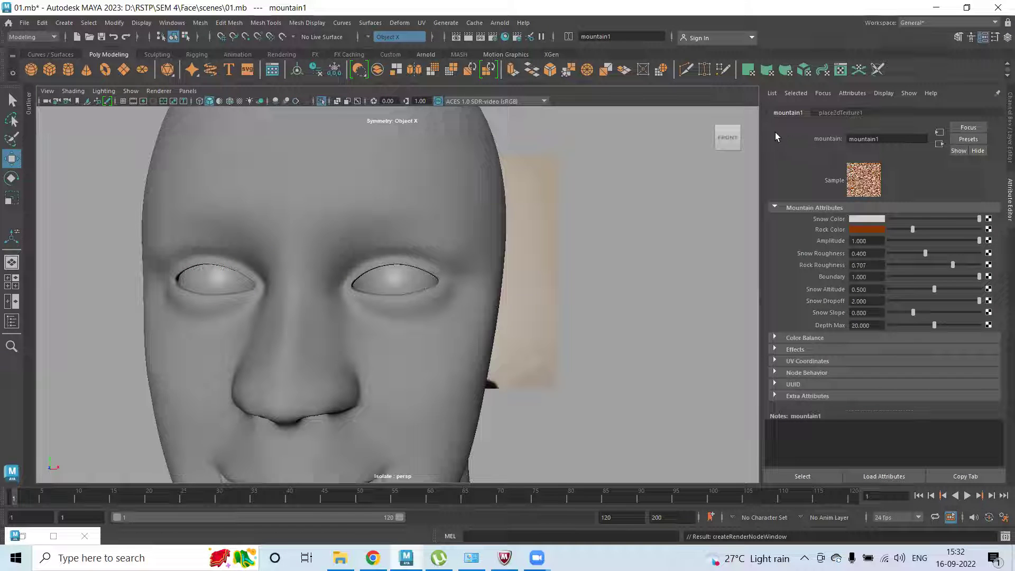
Step: Map a 2D Ramp texture to the Blinn material's Color and show textures in the viewport
click(983, 231)
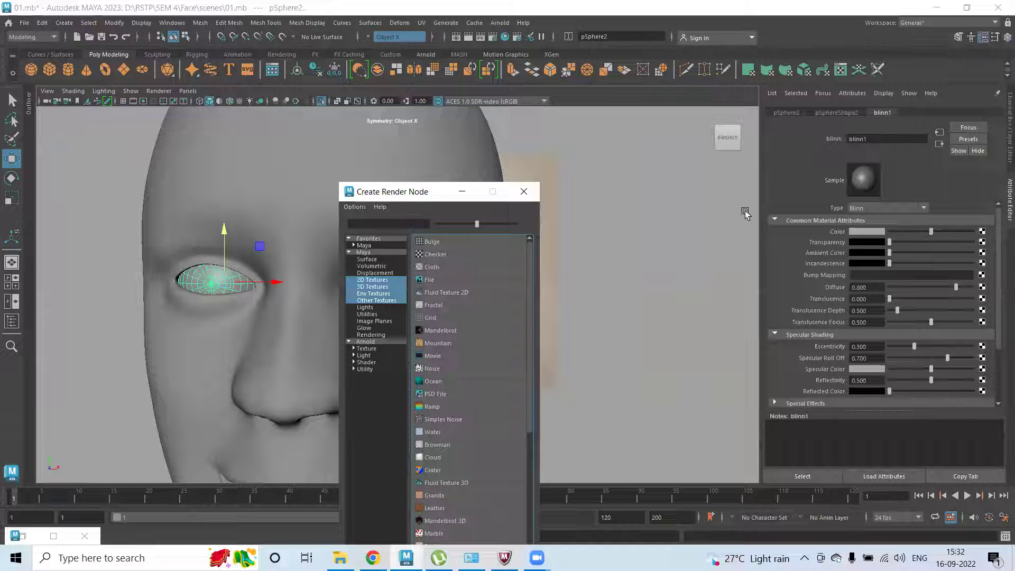
drag(399, 191, 280, 99)
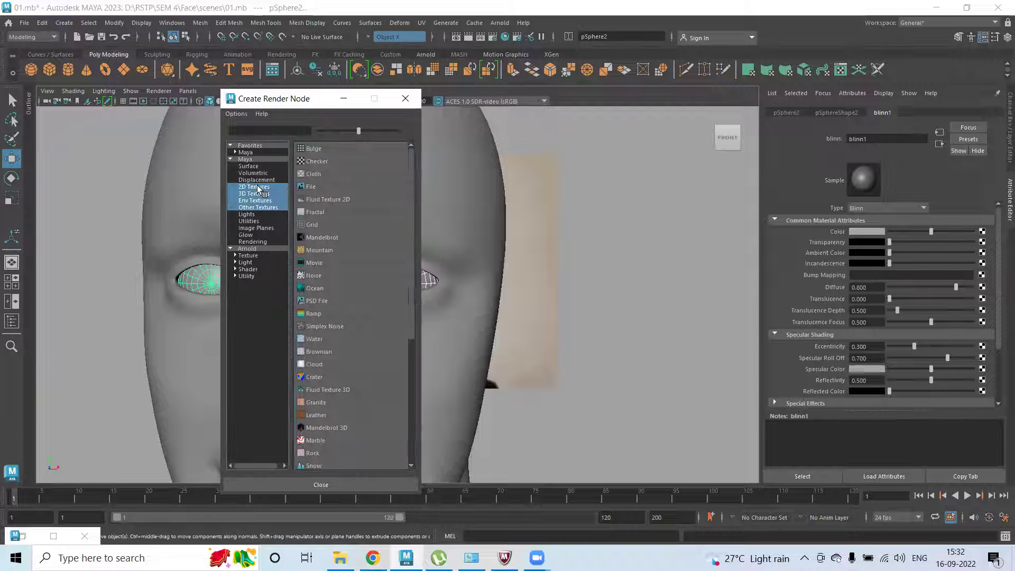
click(254, 187)
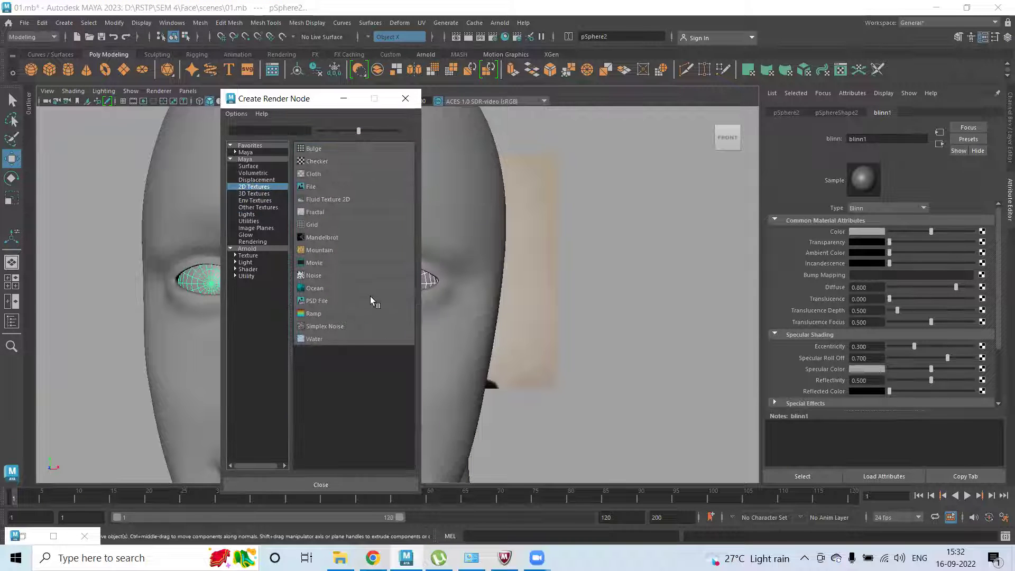
click(318, 312)
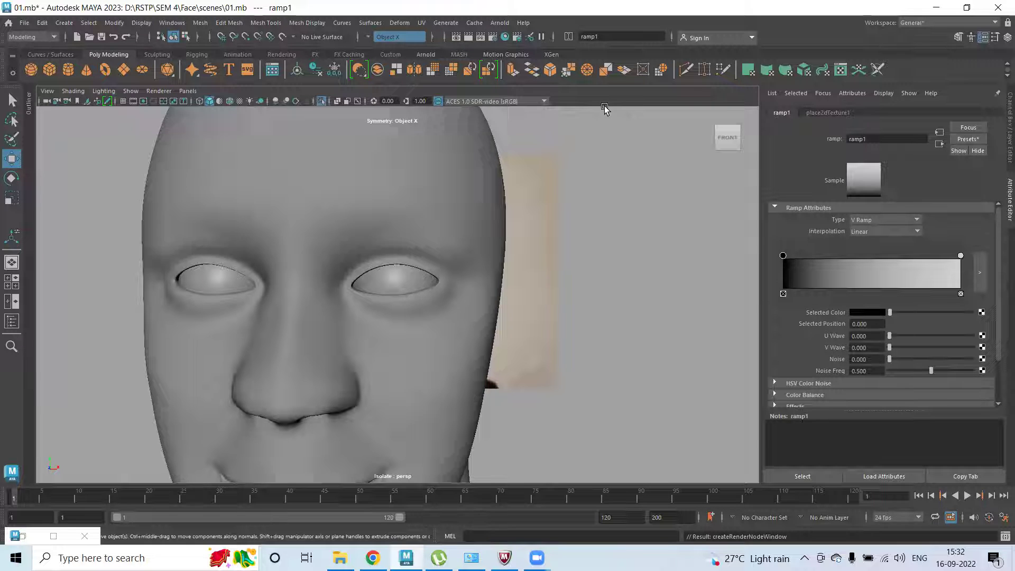
key(6)
key(6)
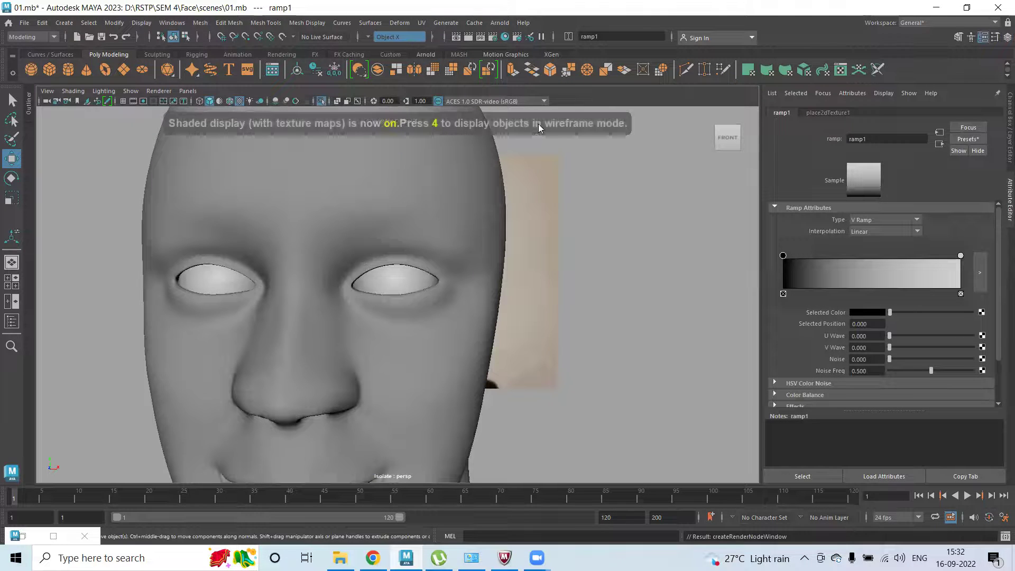
Step: Reposition the ramp's color handles to form a dark iris, with white at 0.830 and black at about 0.90
drag(783, 256, 860, 265)
mouse_move(958, 257)
mouse_down()
mouse_move(844, 259)
mouse_move(957, 269)
mouse_move(917, 267)
mouse_move(964, 260)
mouse_move(956, 263)
mouse_up()
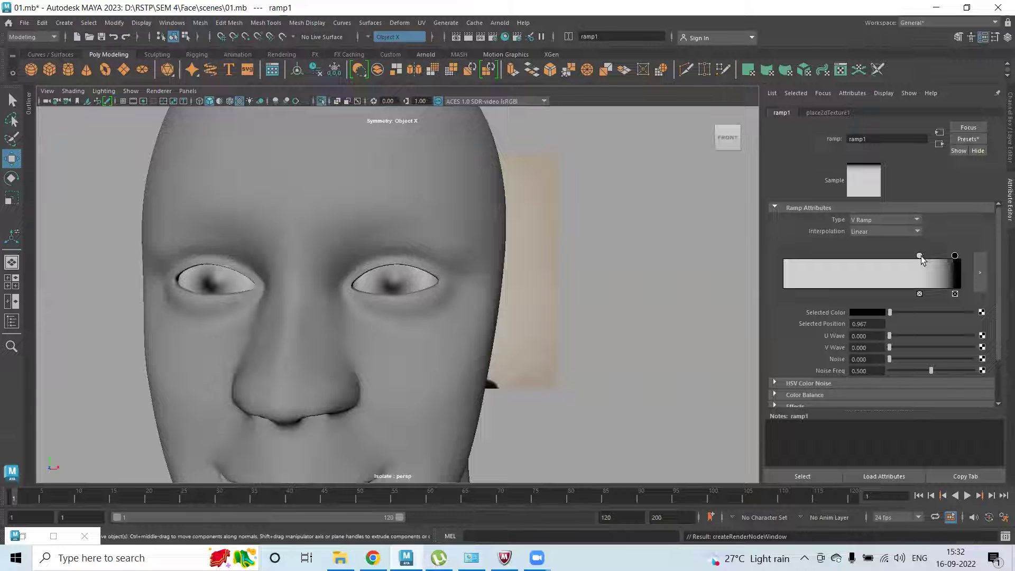
drag(920, 257, 947, 256)
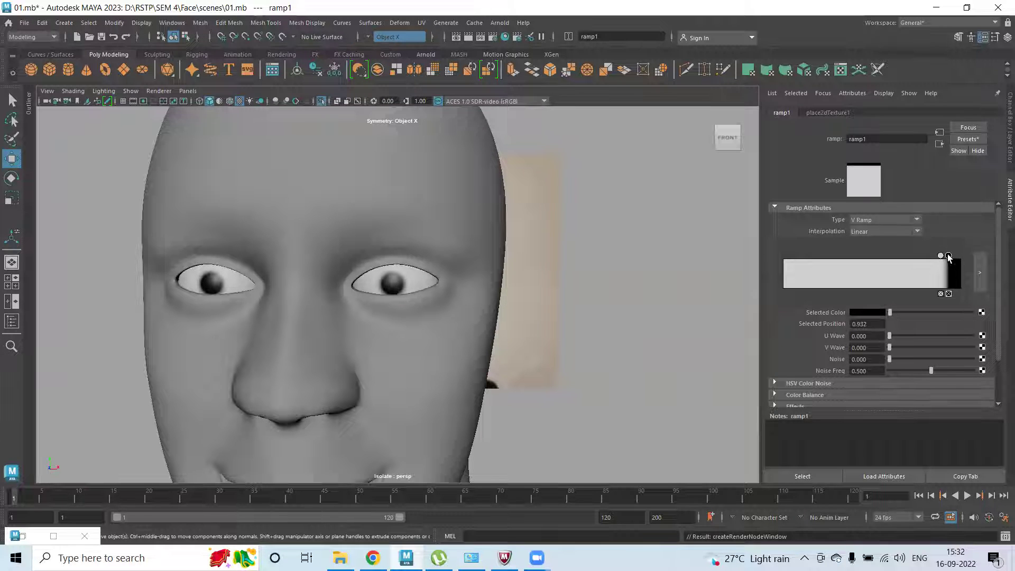
click(941, 256)
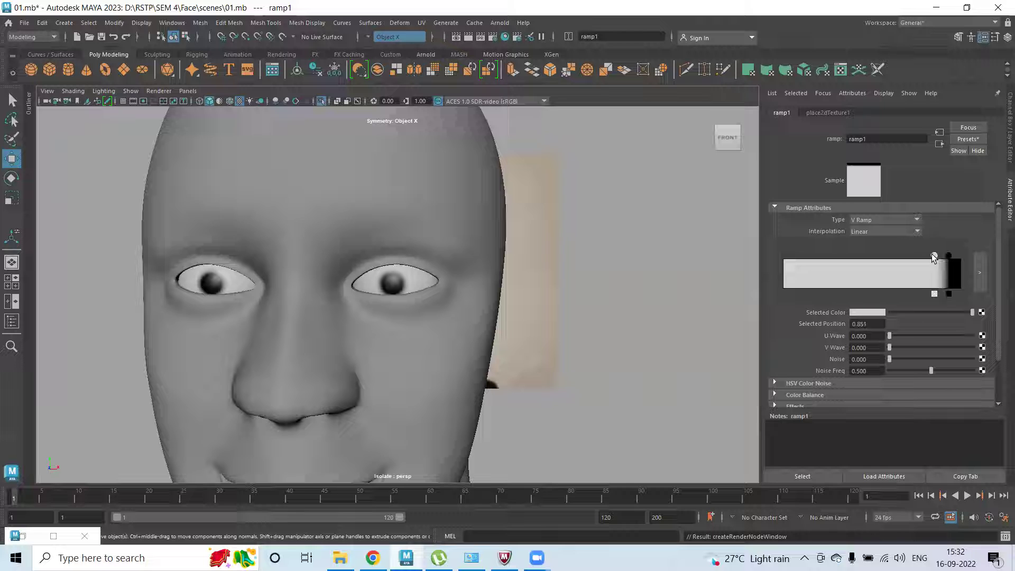
drag(950, 256, 936, 257)
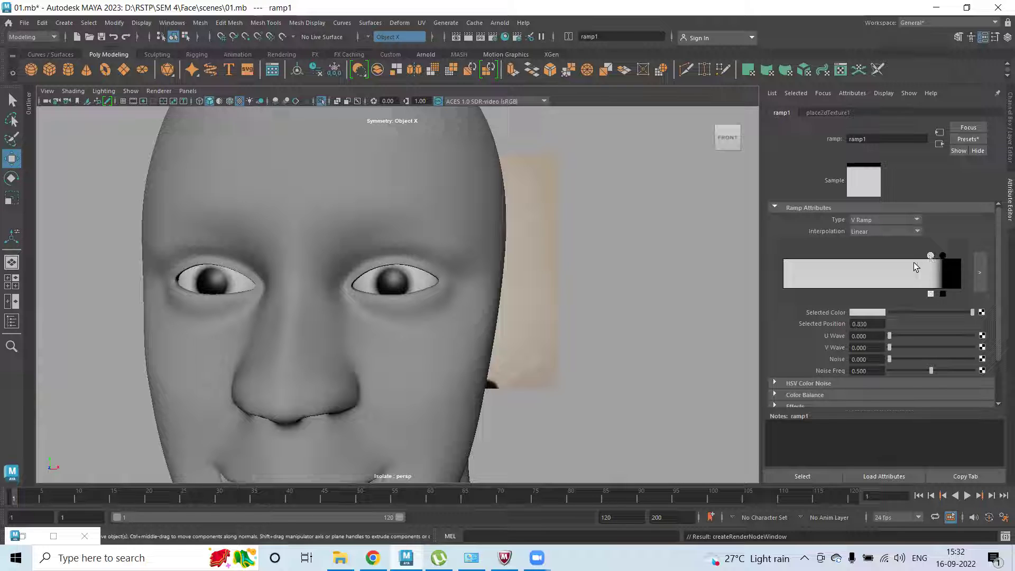
scroll(370, 253, down, 5)
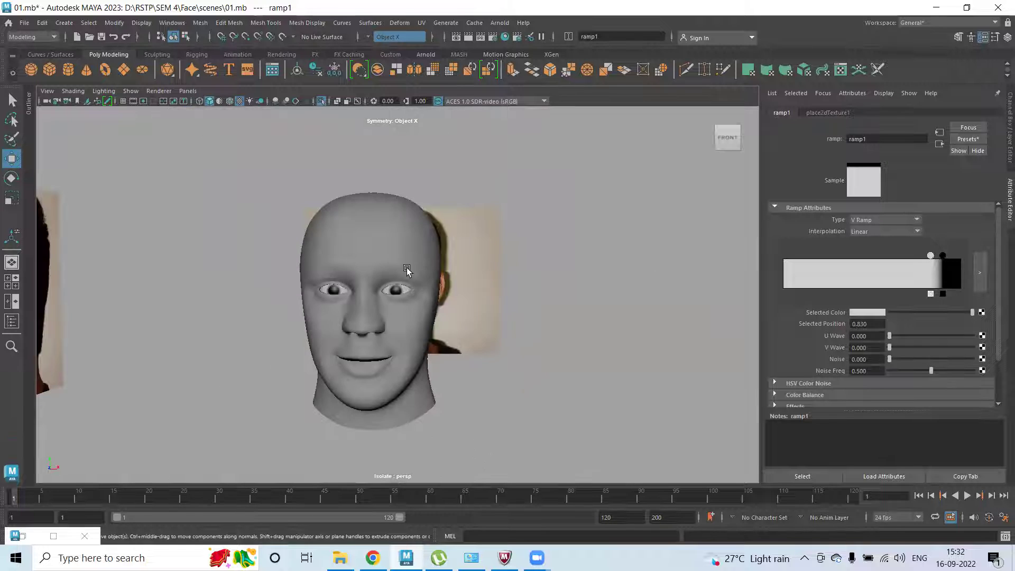
scroll(471, 298, up, 5)
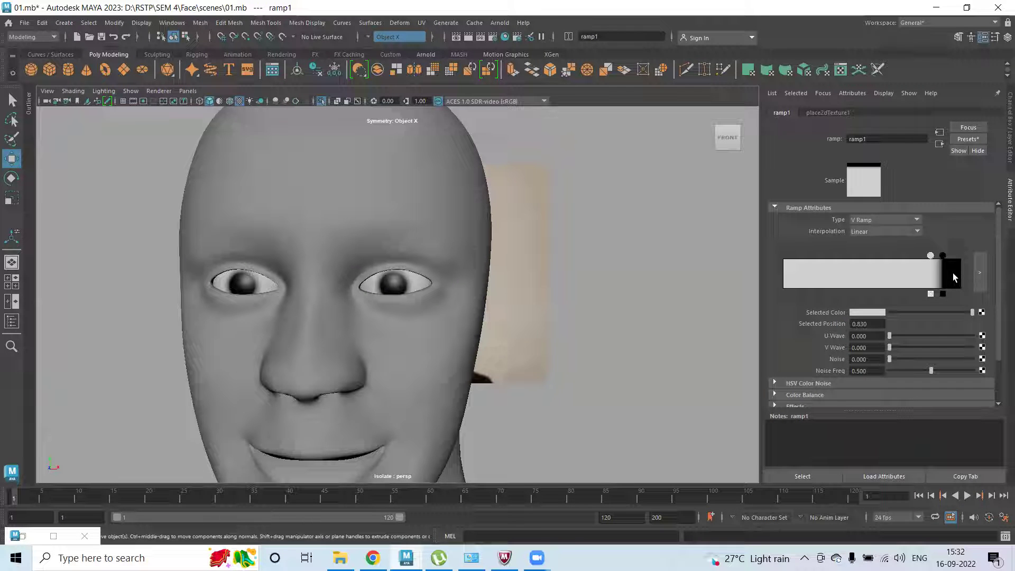
Step: Try the U Ramp type on the eye's ramp texture and return it to V Ramp
click(919, 225)
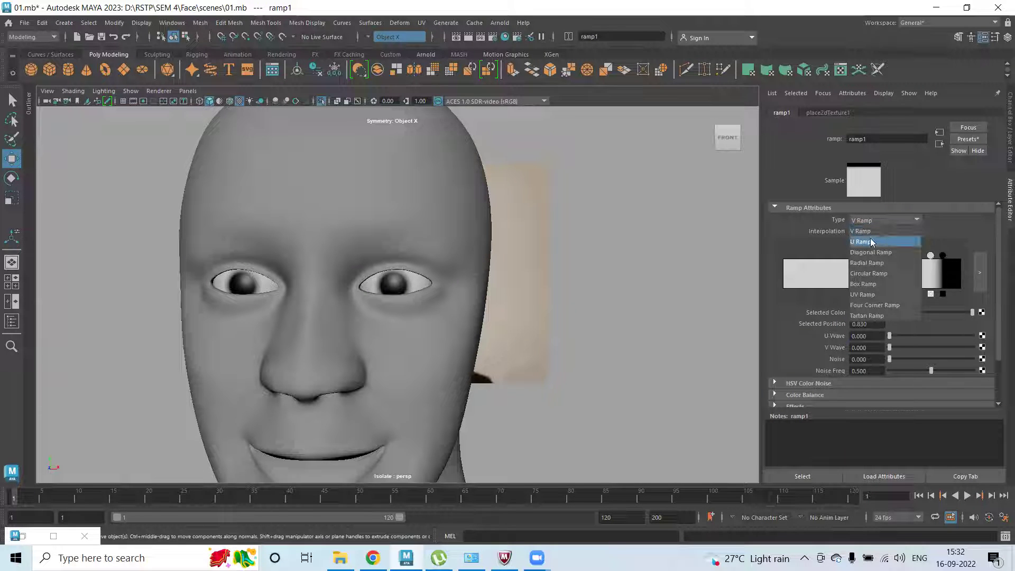
click(869, 240)
click(886, 219)
click(874, 233)
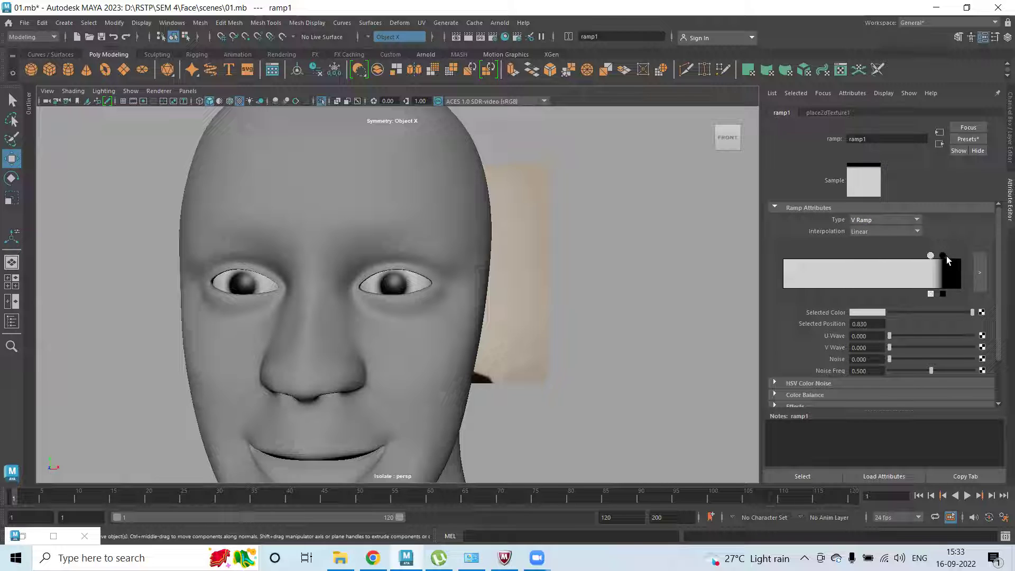
Step: Move the ramp's black handle to 0.902 and map a 2D Noise texture to its color
click(944, 256)
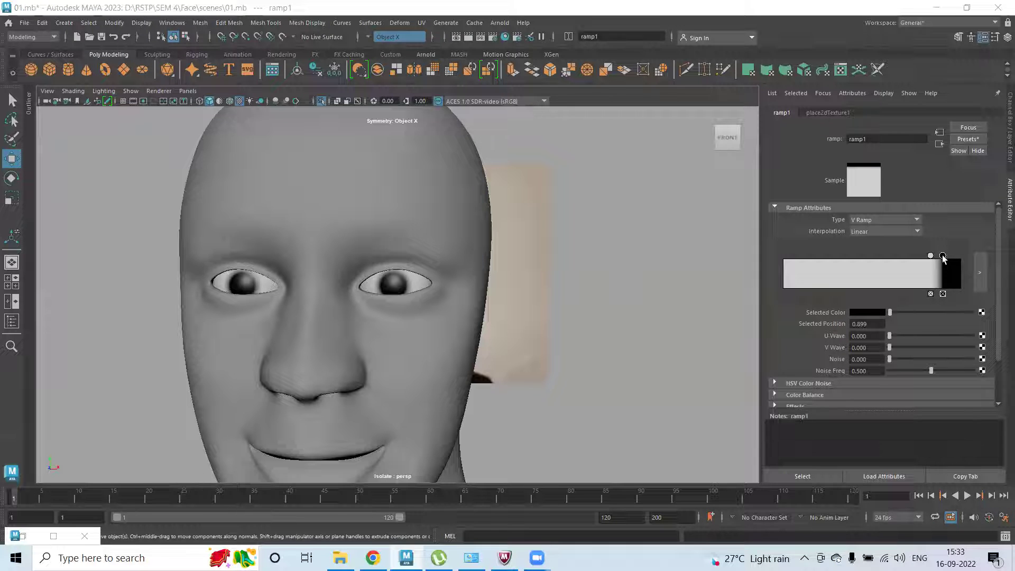
drag(942, 255, 944, 262)
click(982, 312)
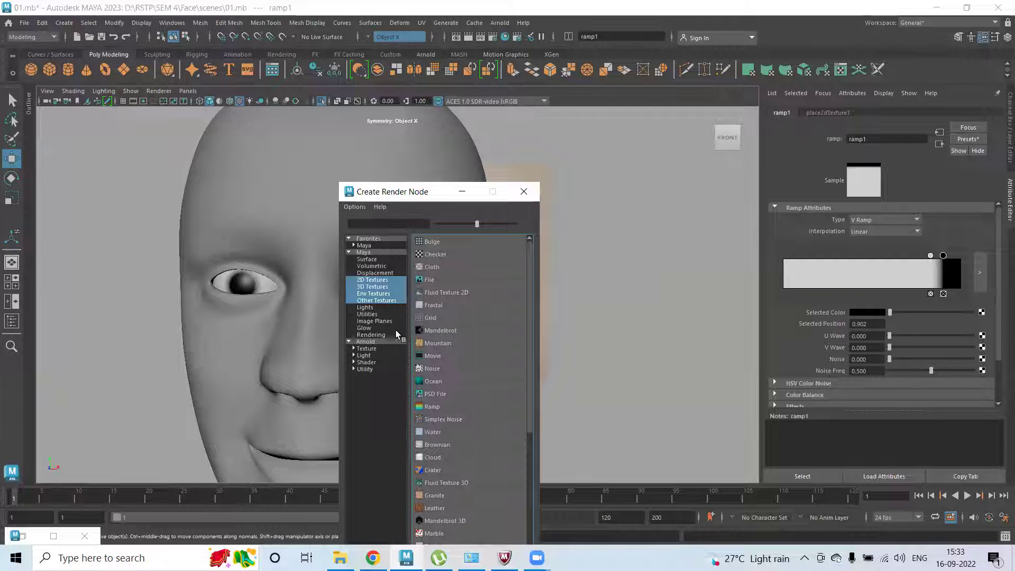
click(401, 280)
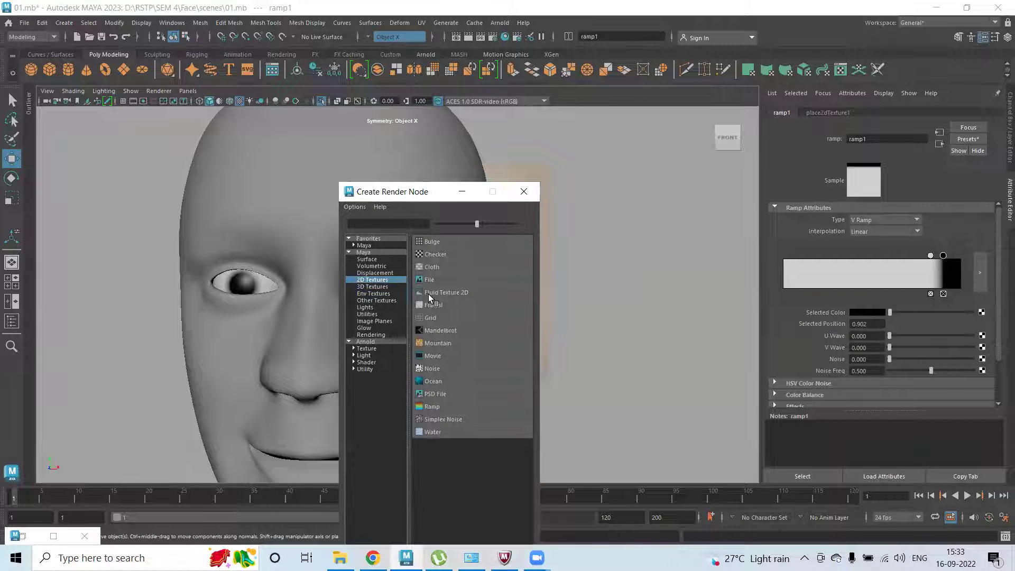
click(432, 368)
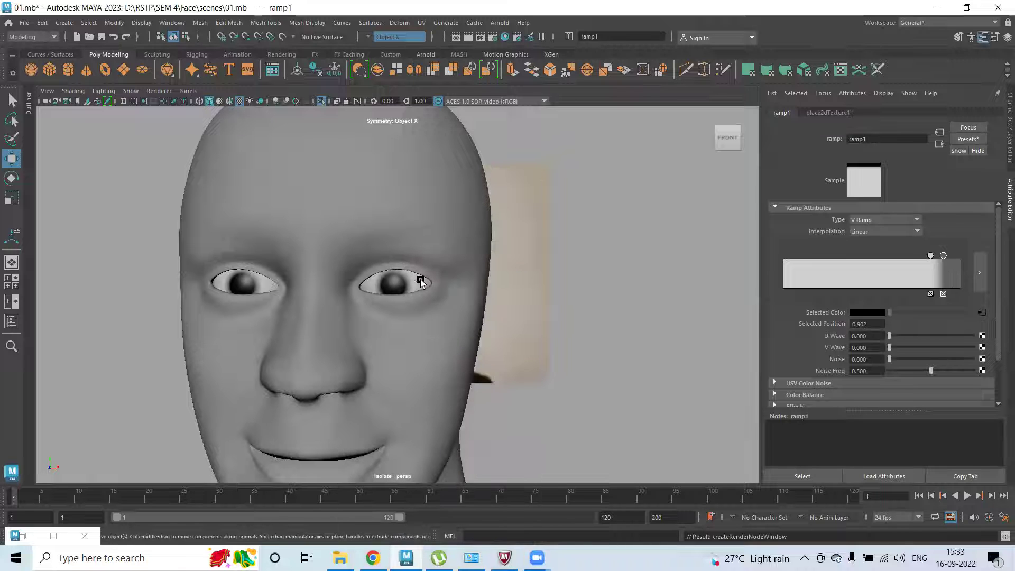
Step: Set the iris noise to Amplitude 0.904, Frequency Ratio 3.827 and Depth Max 4 with the Billow noise type
scroll(392, 282, up, 5)
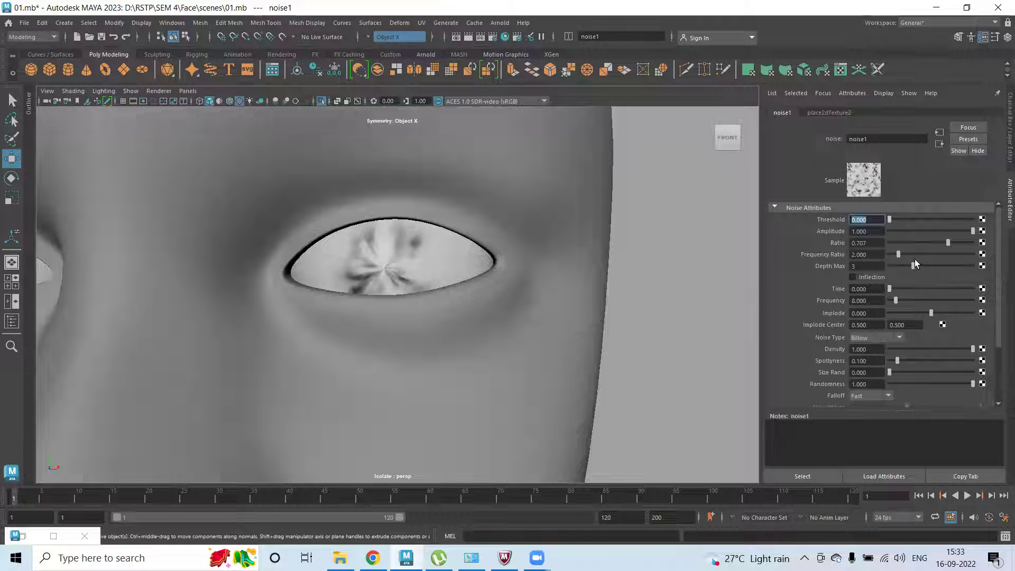
click(938, 230)
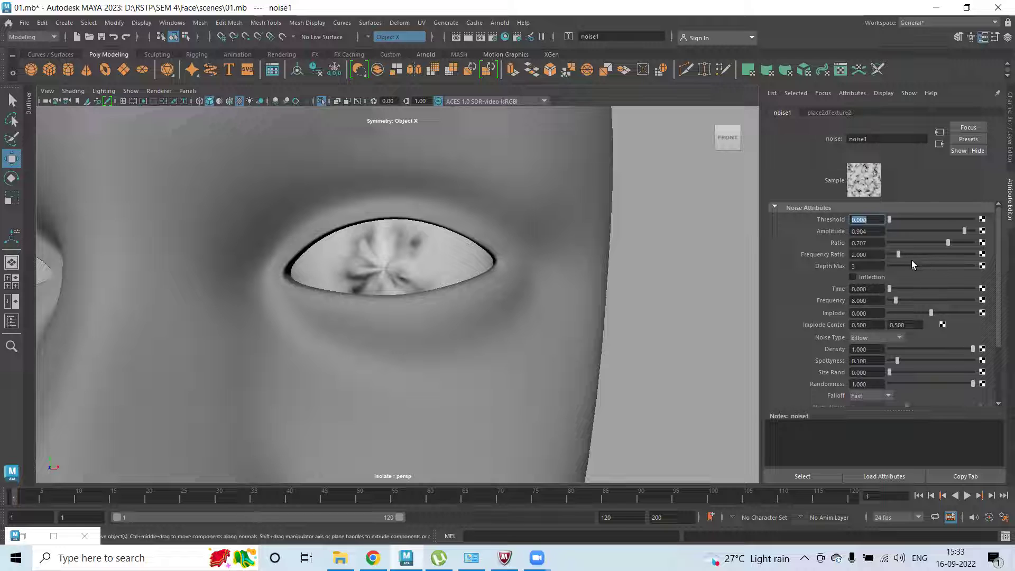
drag(899, 254, 930, 264)
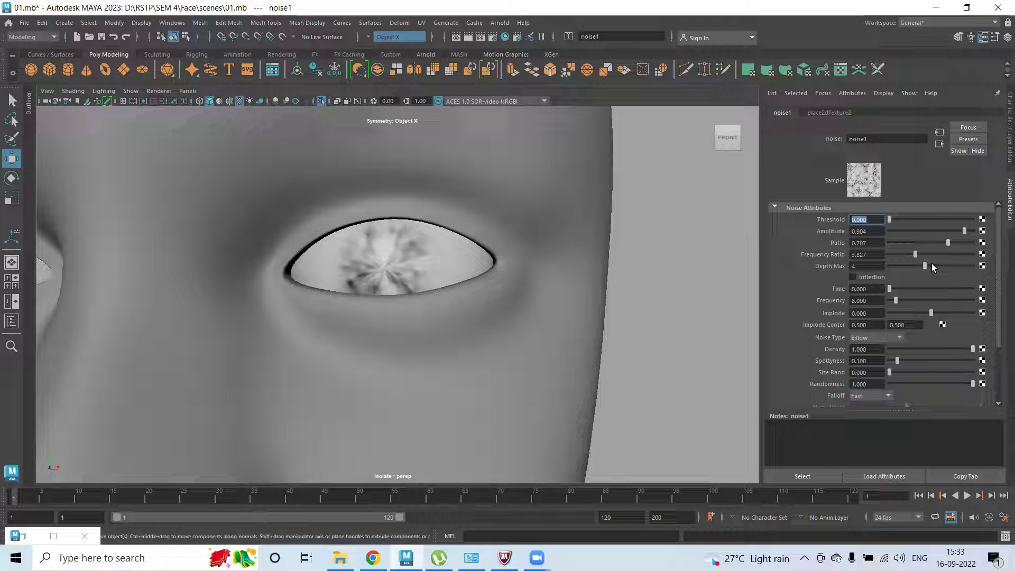
scroll(910, 300, down, 2)
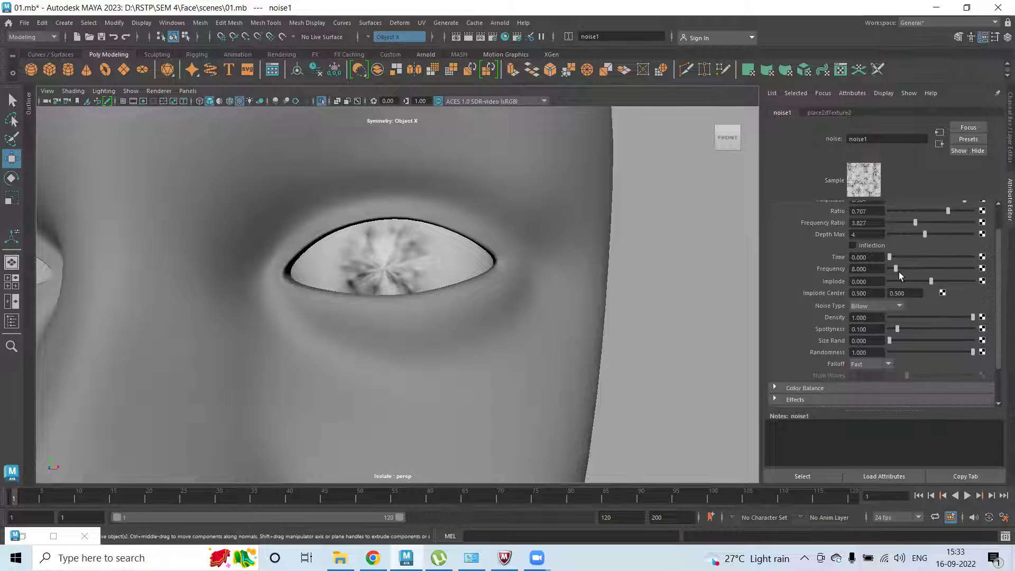
click(881, 307)
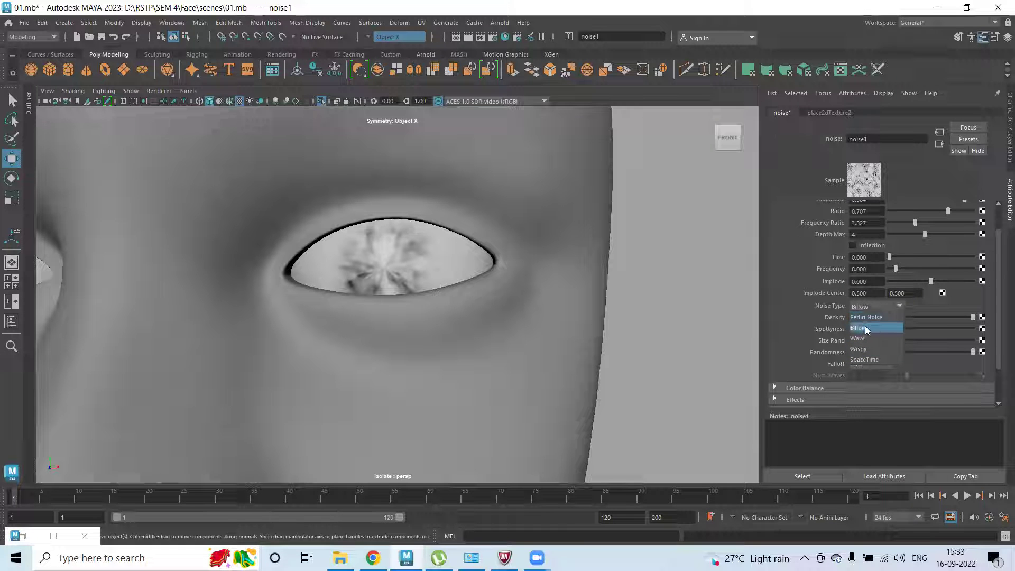
click(870, 328)
scroll(883, 287, down, 2)
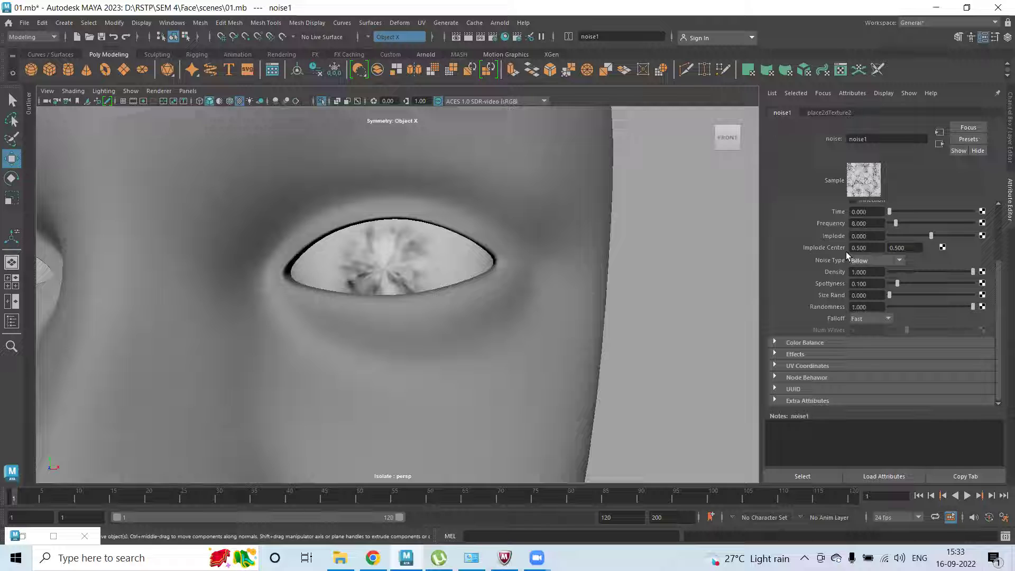
Step: Set the noise texture's Color Gain to a muted blue with hue 231.51 in its color balance settings
click(807, 342)
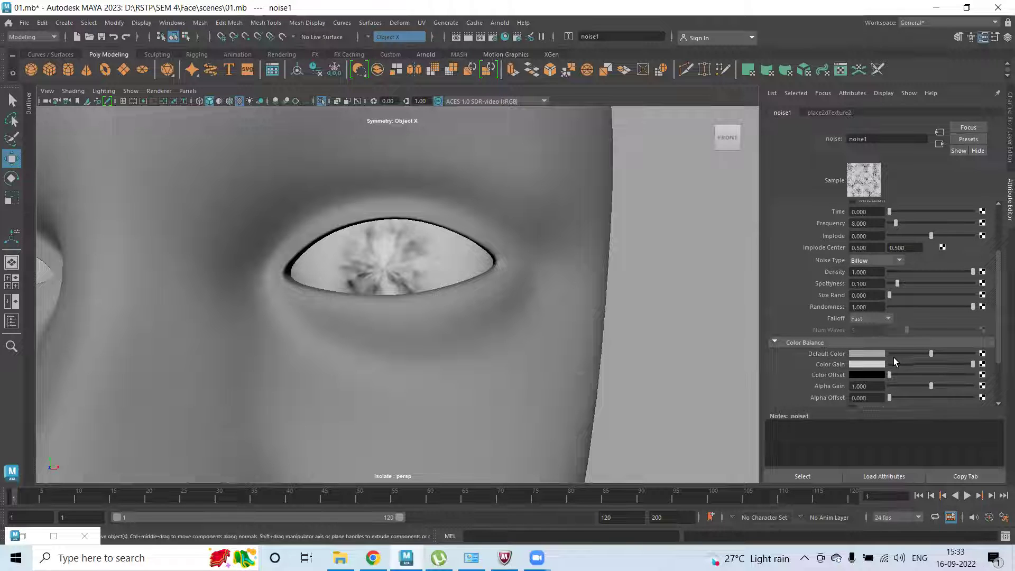
scroll(910, 362, down, 3)
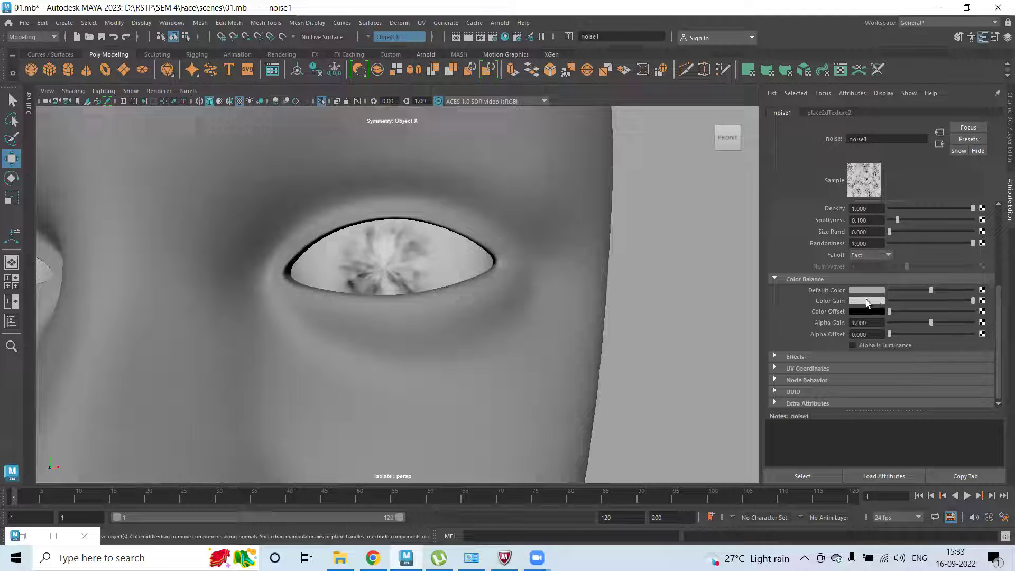
click(901, 300)
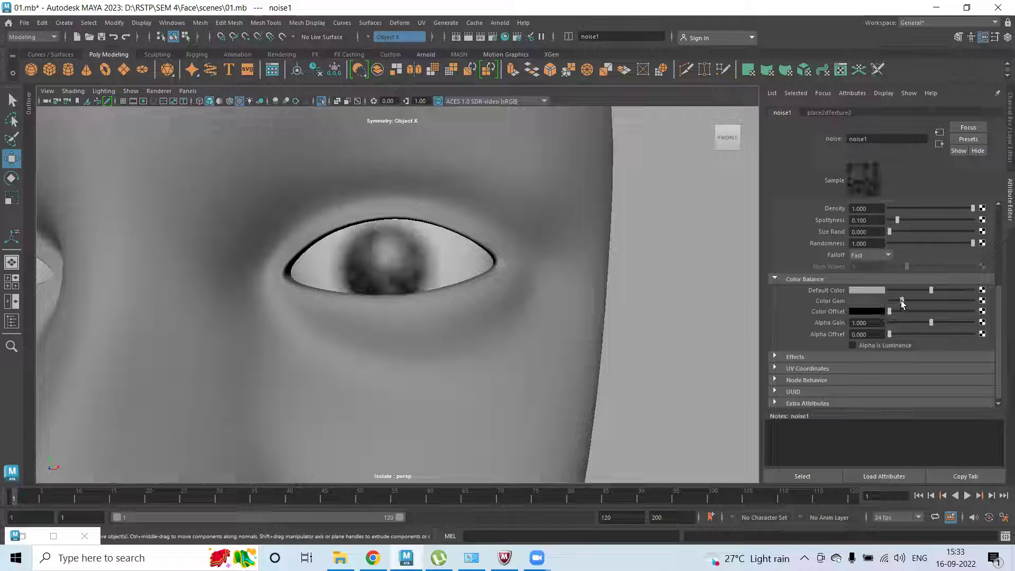
click(876, 301)
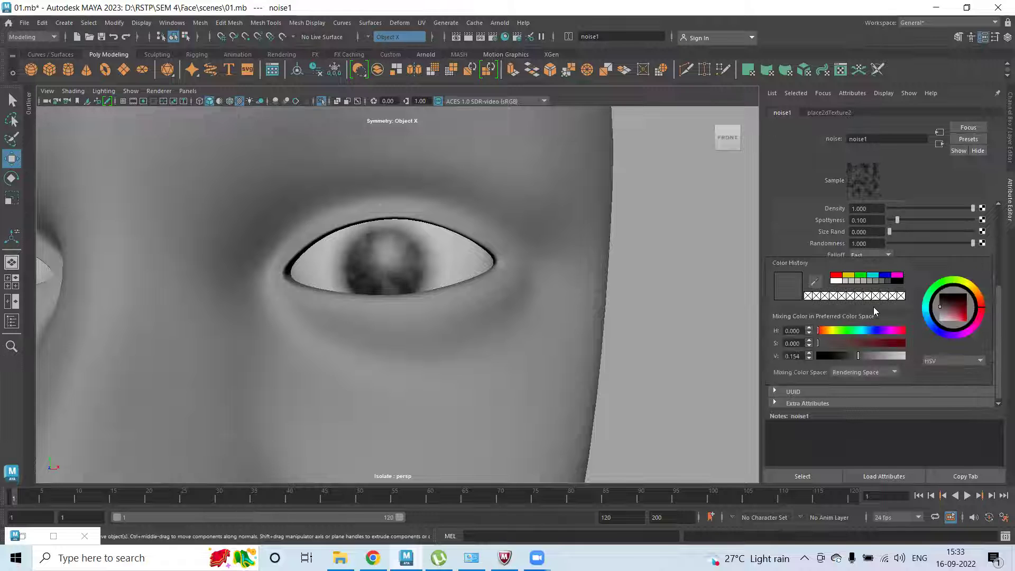
click(950, 319)
drag(950, 319, 948, 317)
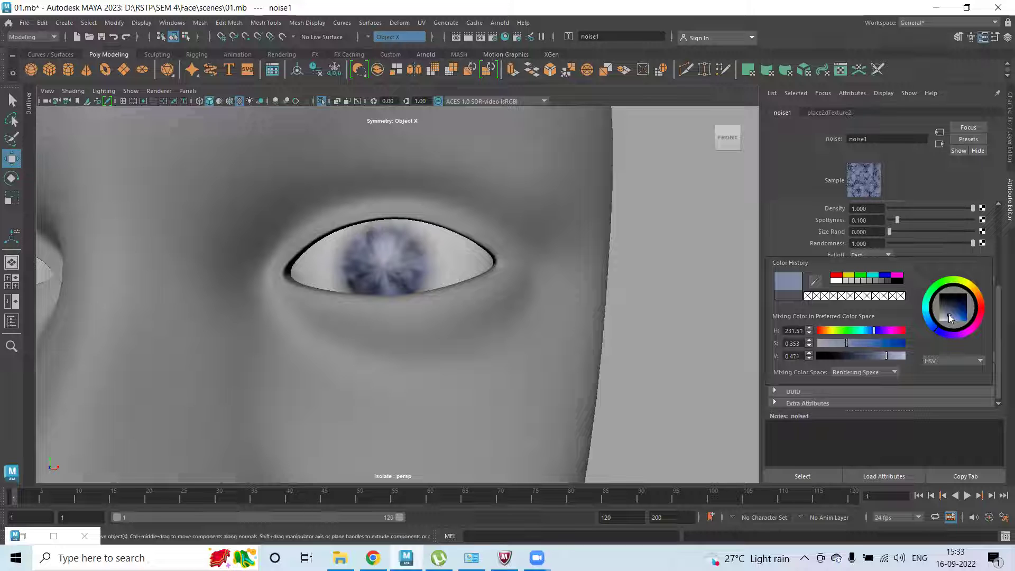
Step: Try adjusting the noise texture's Color Offset color
click(872, 312)
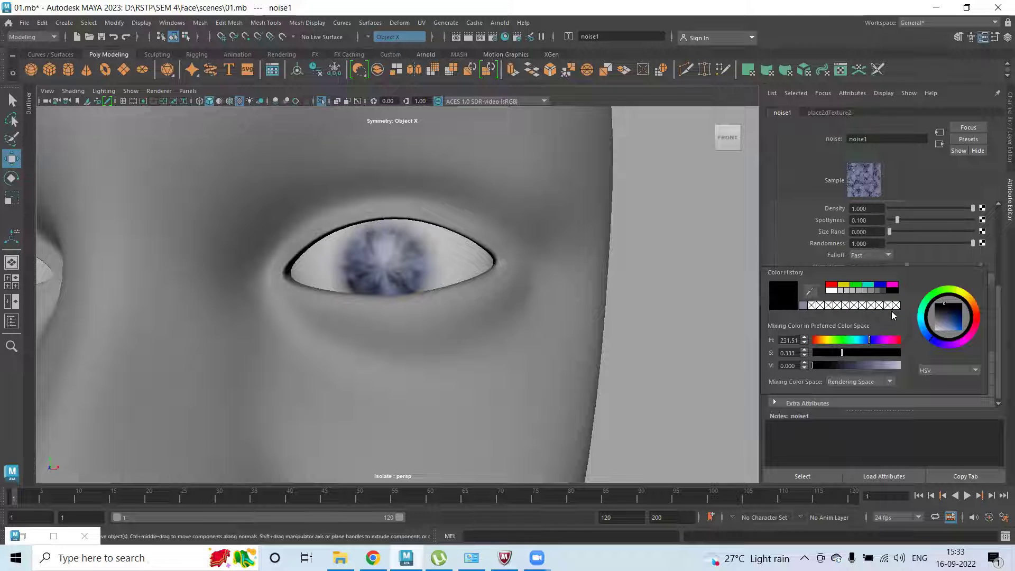
drag(958, 311, 959, 307)
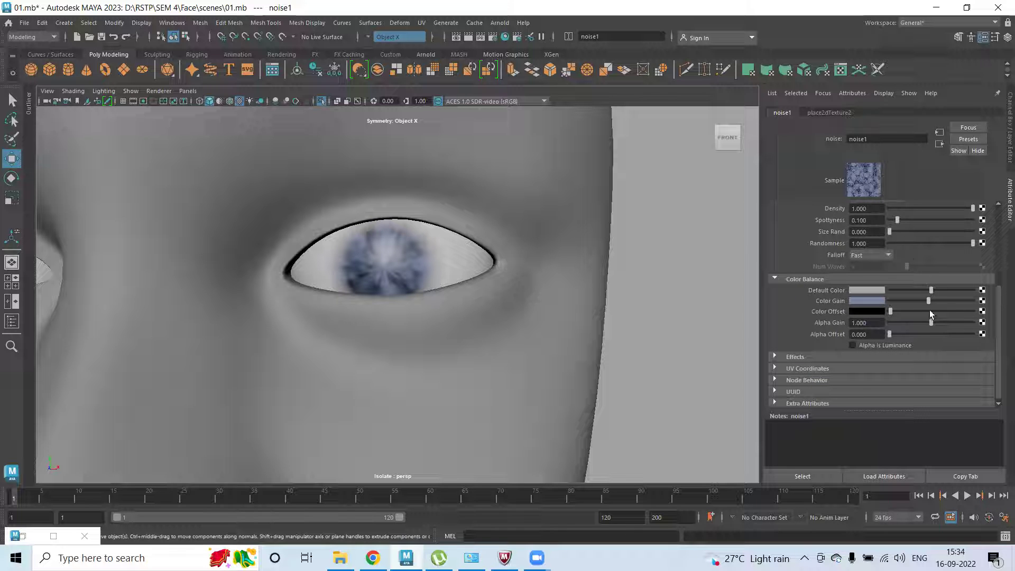
Step: Add a black handle at 0.884 on the eye's ramp as the iris outline and move the white handle to 0.842
click(941, 145)
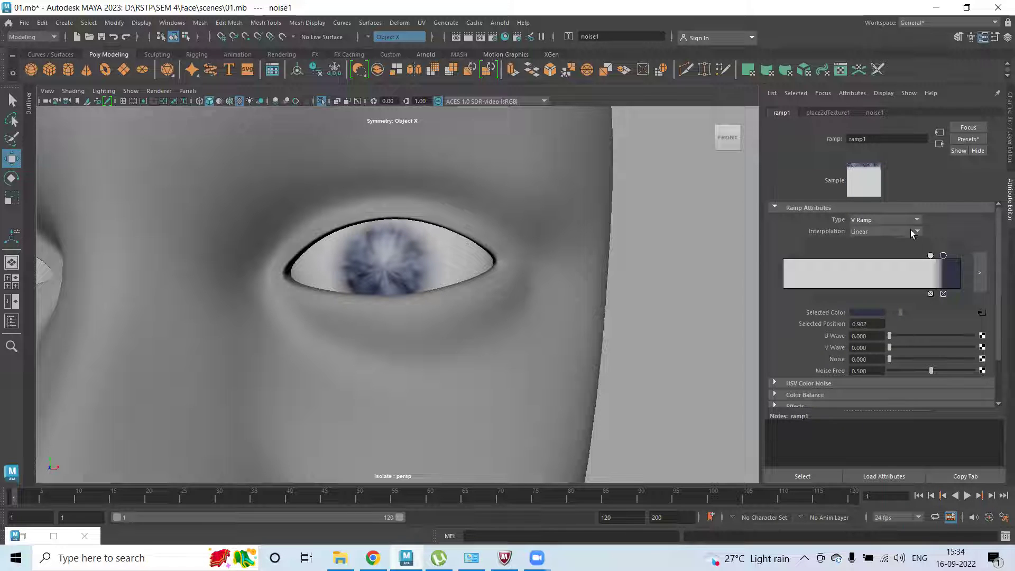
click(940, 261)
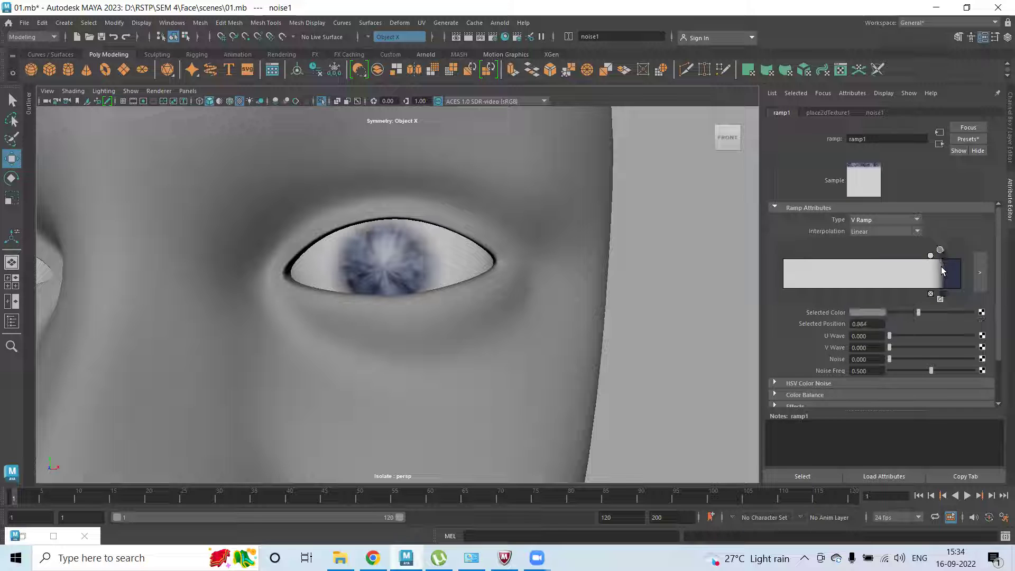
drag(919, 313, 891, 316)
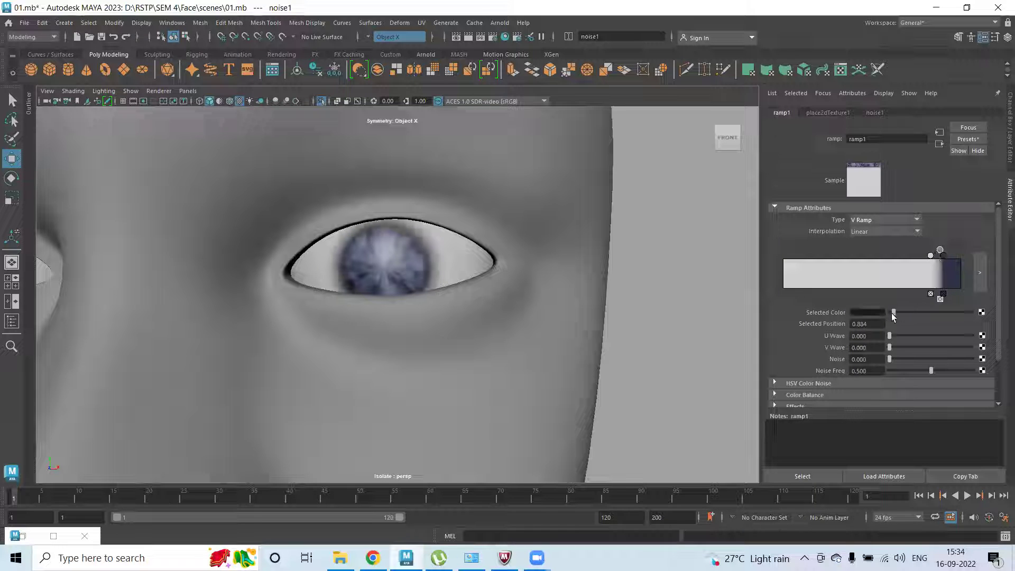
drag(940, 251, 932, 254)
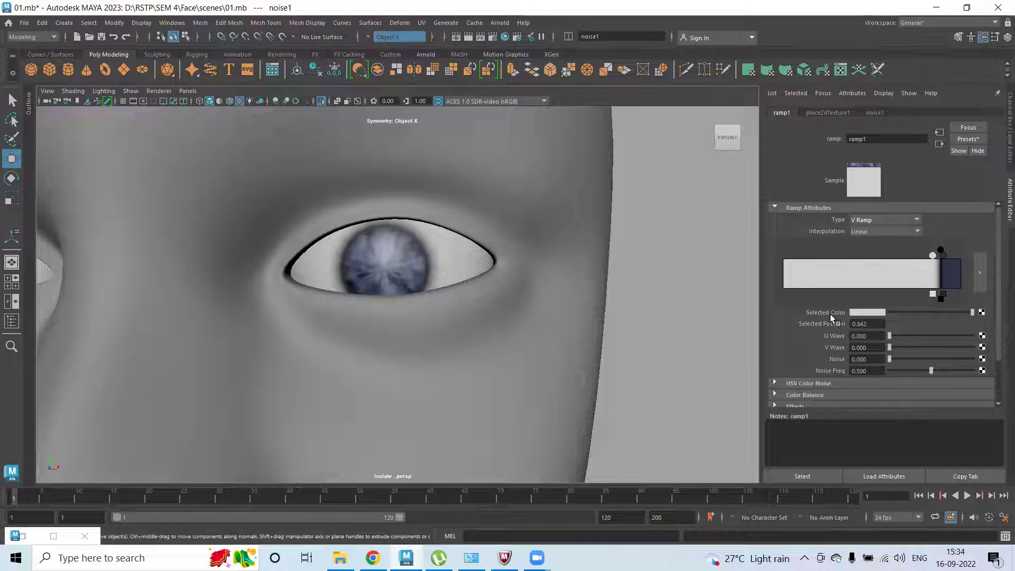
Step: Map a Marble 3D texture to the color of the ramp's white handle to give the eye whites red veins
click(982, 312)
click(383, 286)
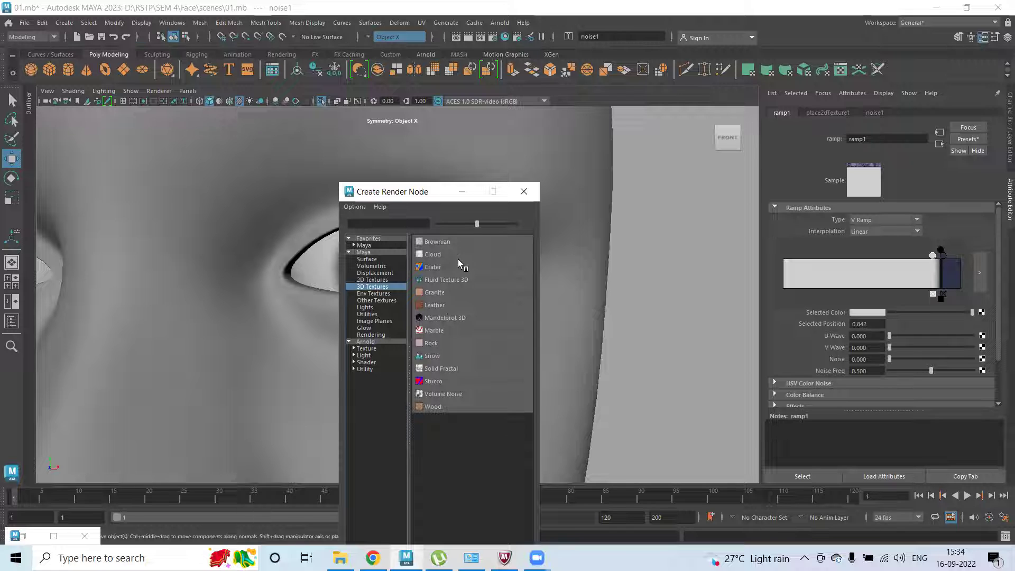
click(435, 331)
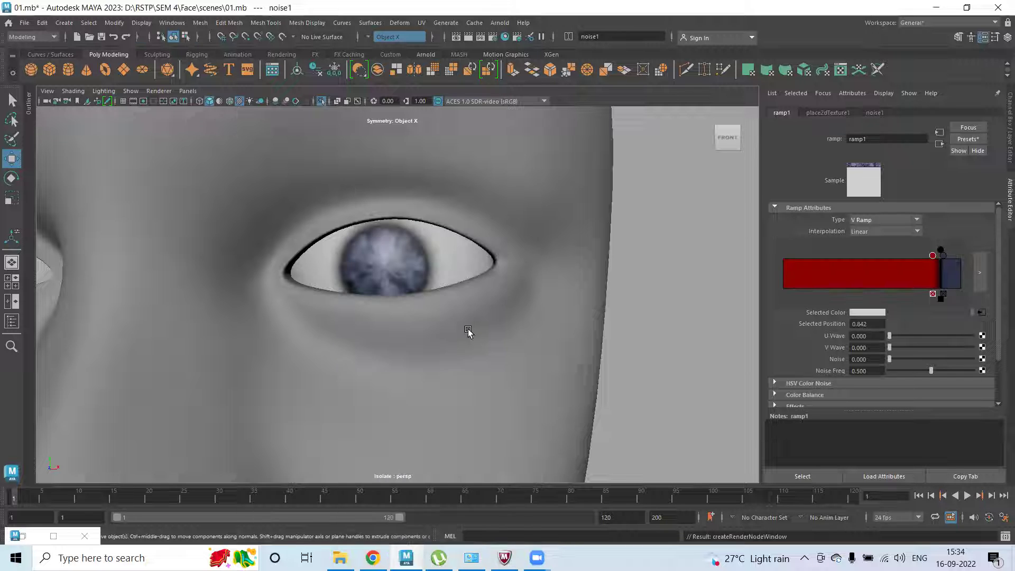
scroll(317, 286, down, 5)
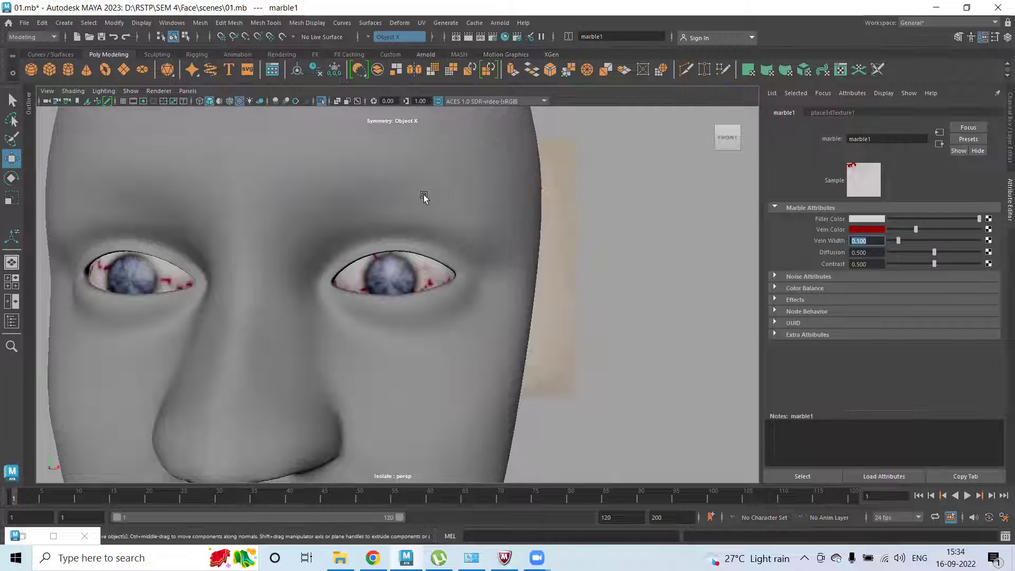
scroll(424, 212, up, 2)
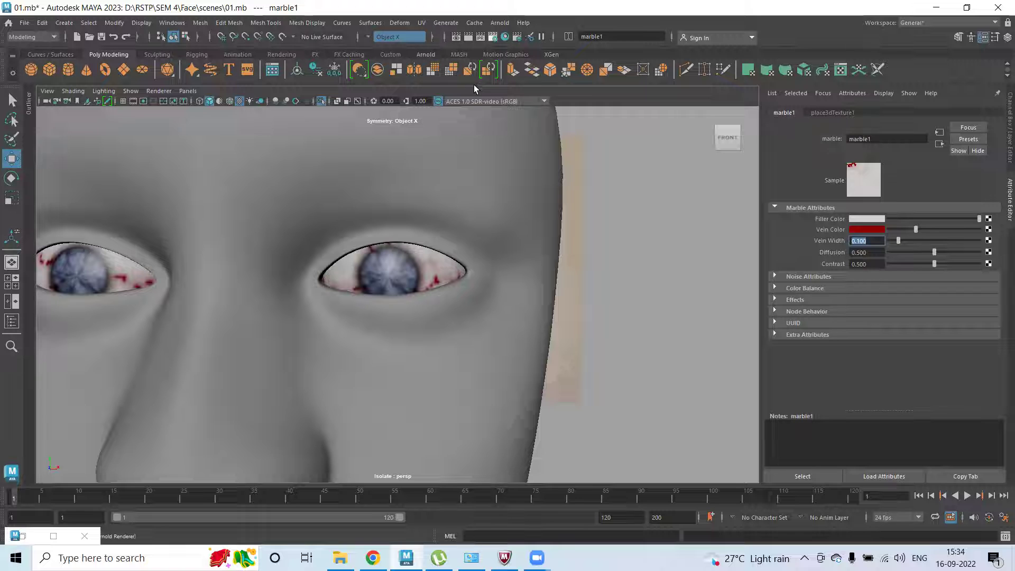
Step: Set the scene to render with Maya Software and put the render settings window away
click(491, 37)
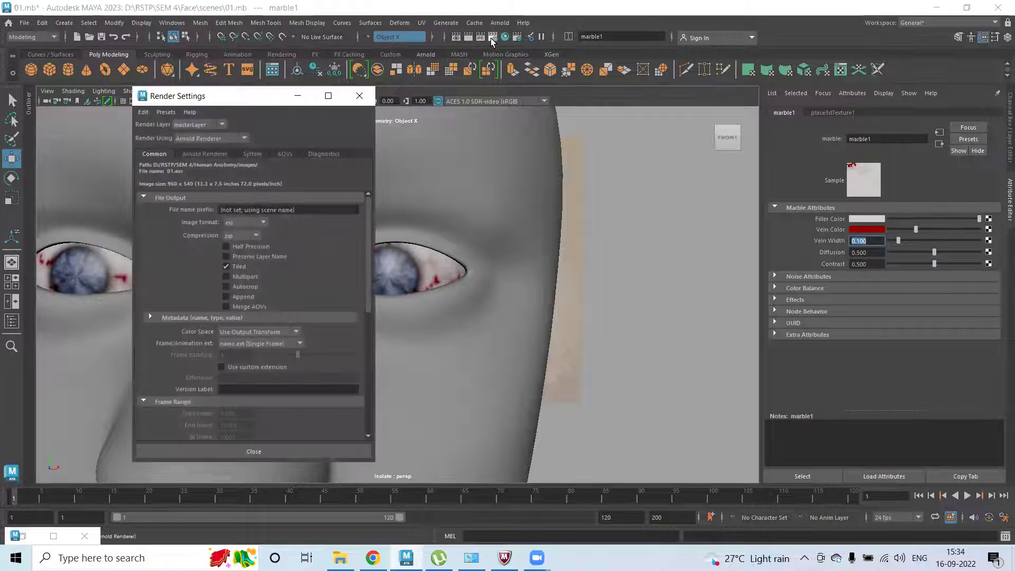
click(205, 139)
click(212, 151)
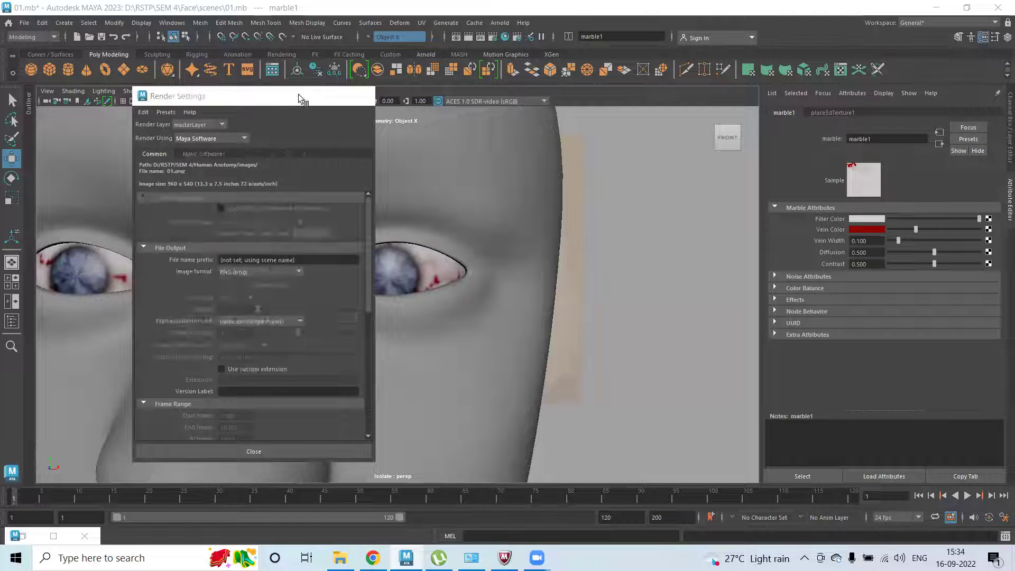
click(297, 96)
Step: Run an IPR render of the eye area, darken the marble's Vein Color slightly and set its Diffusion to 0.220
click(480, 37)
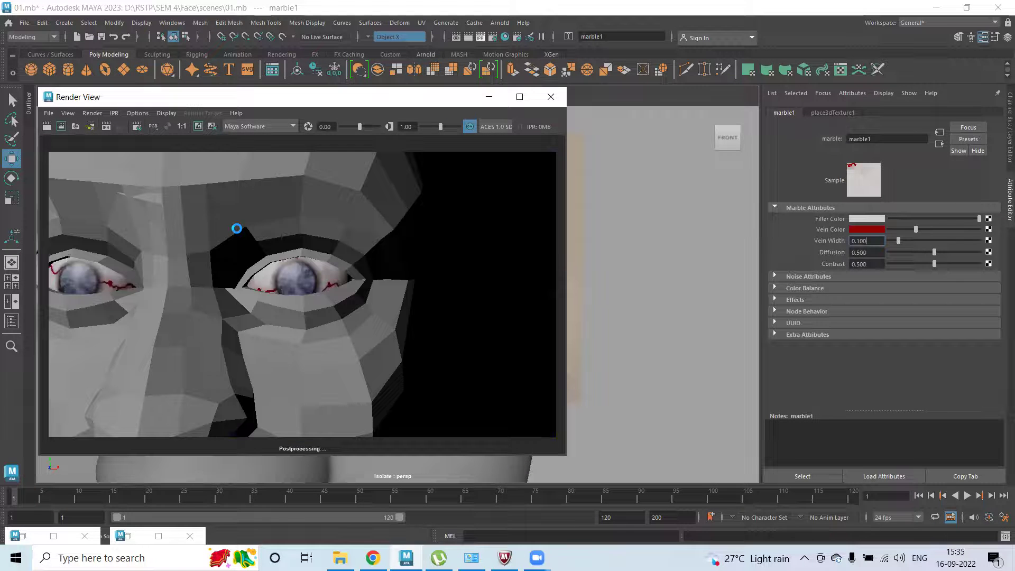
drag(162, 325, 451, 213)
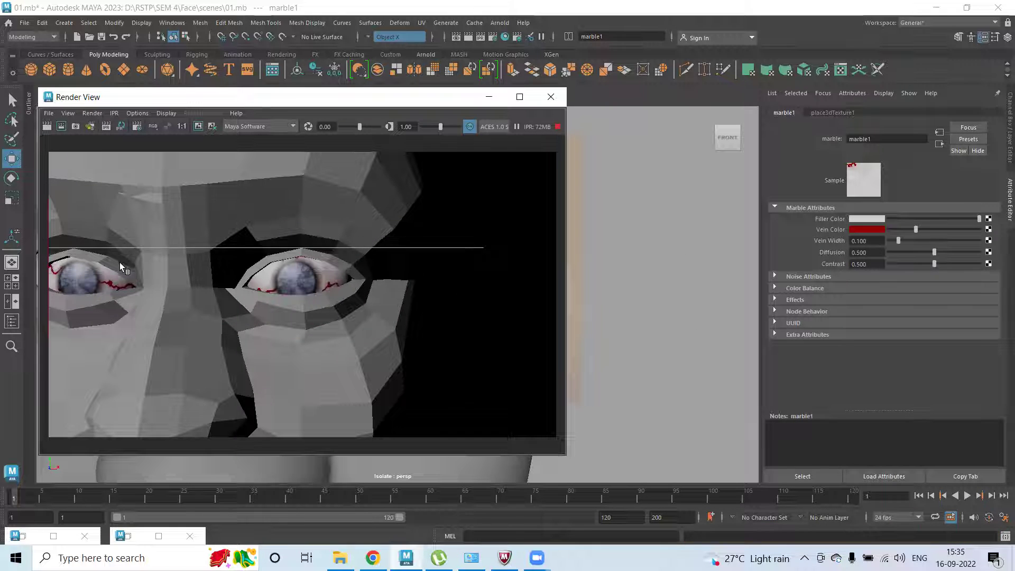
mouse_move(916, 229)
mouse_down()
mouse_move(897, 230)
mouse_move(912, 230)
mouse_up()
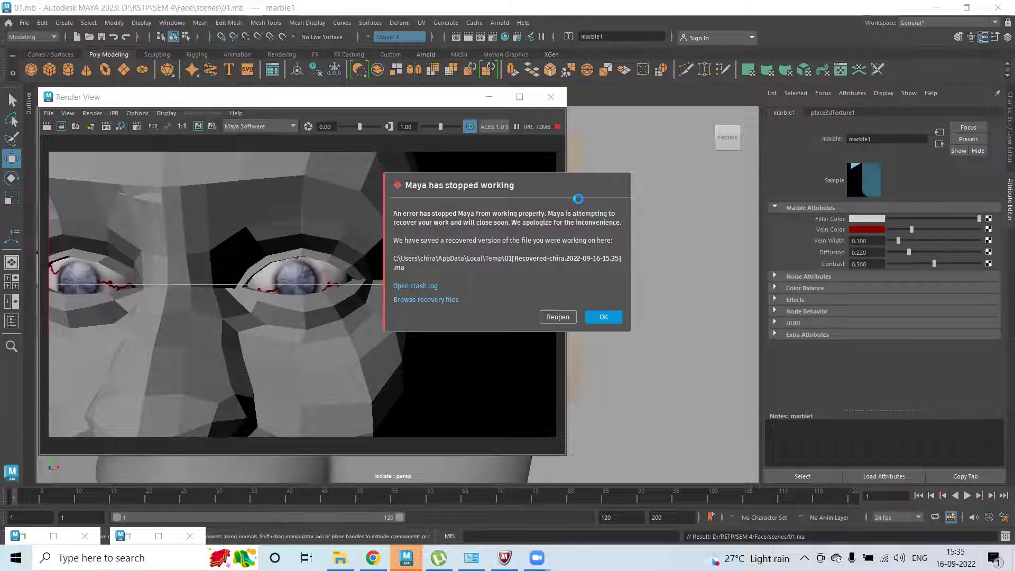
Step: Dismiss the crash message and close the error report without submitting it
click(598, 317)
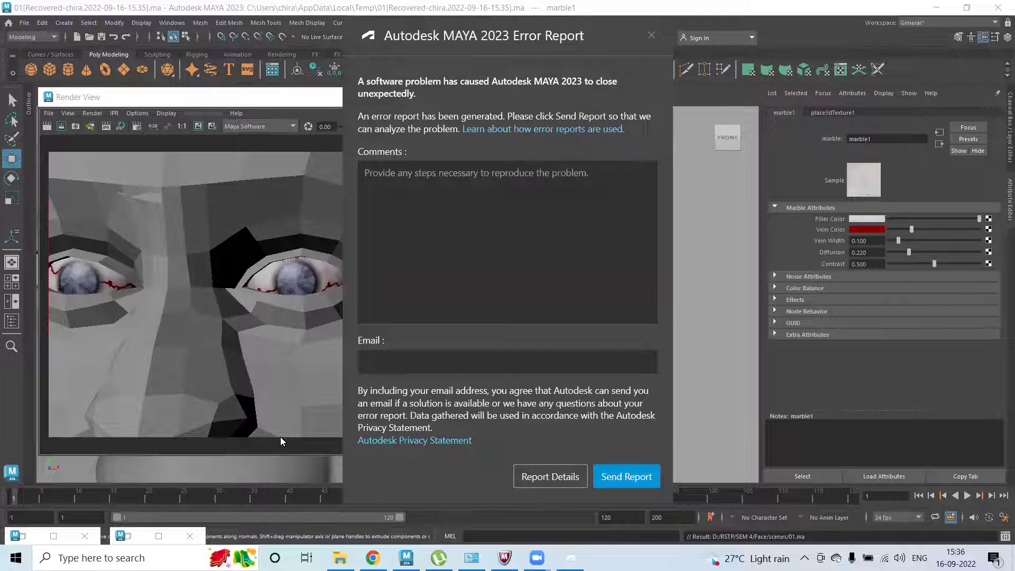
click(651, 35)
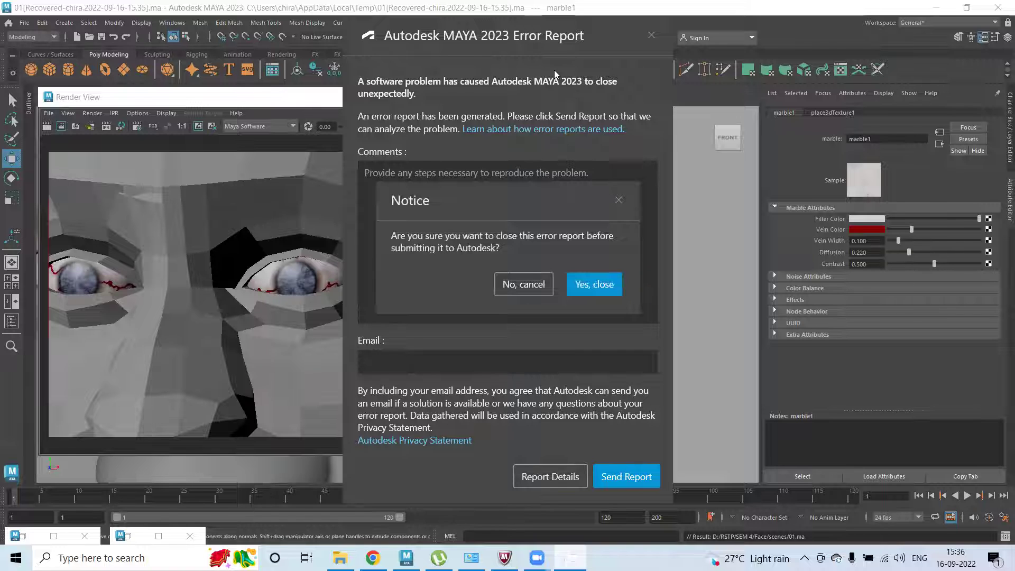
click(516, 286)
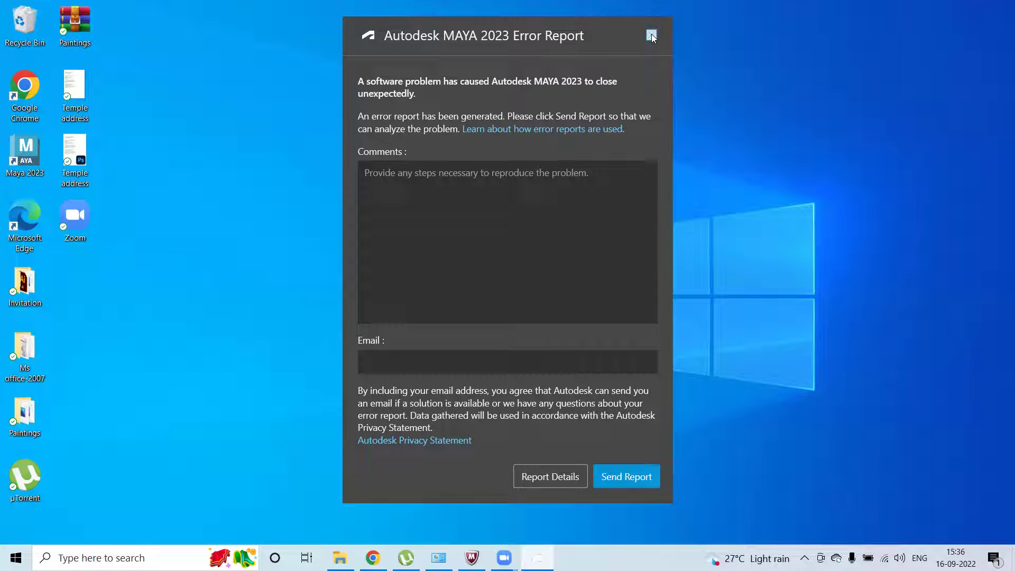
click(652, 35)
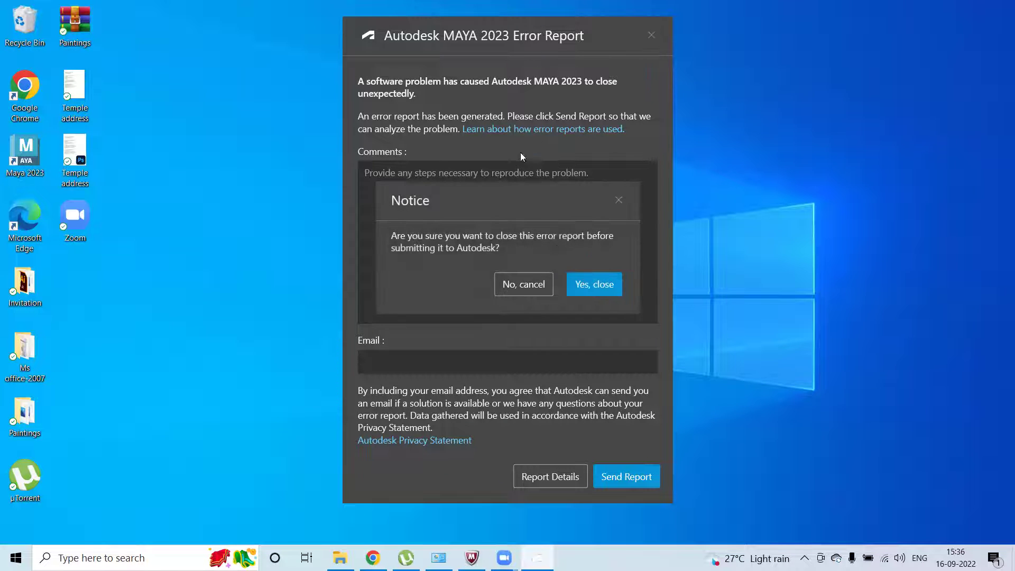
click(537, 286)
click(651, 35)
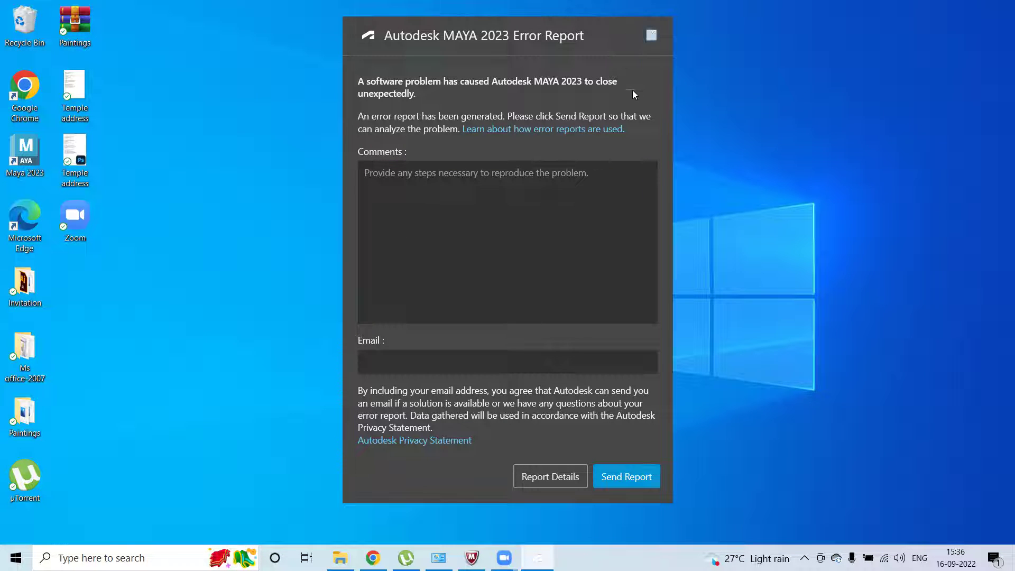
click(592, 284)
click(380, 286)
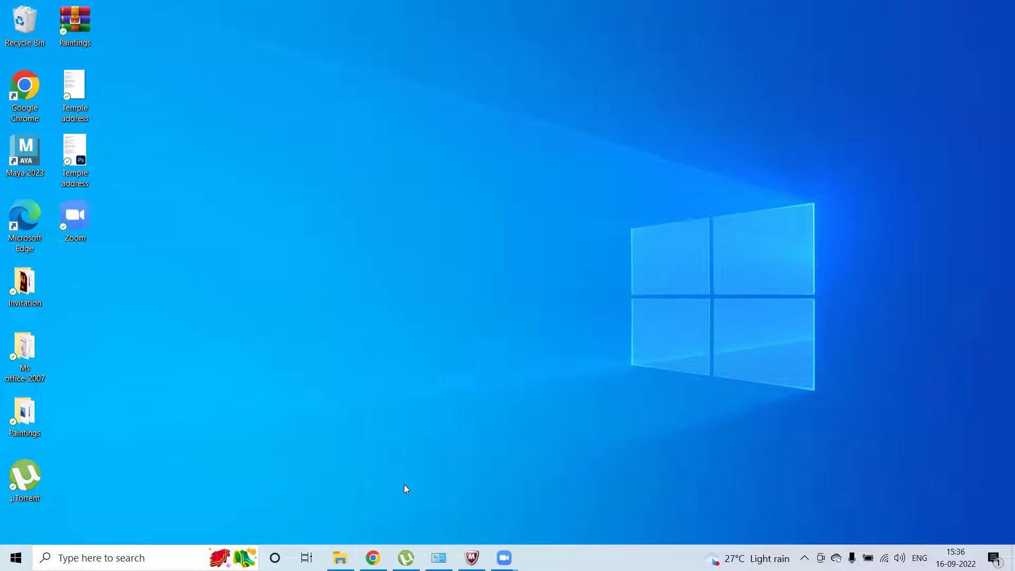
Step: Open the Windows temporary files folder by running %temp%
click(130, 558)
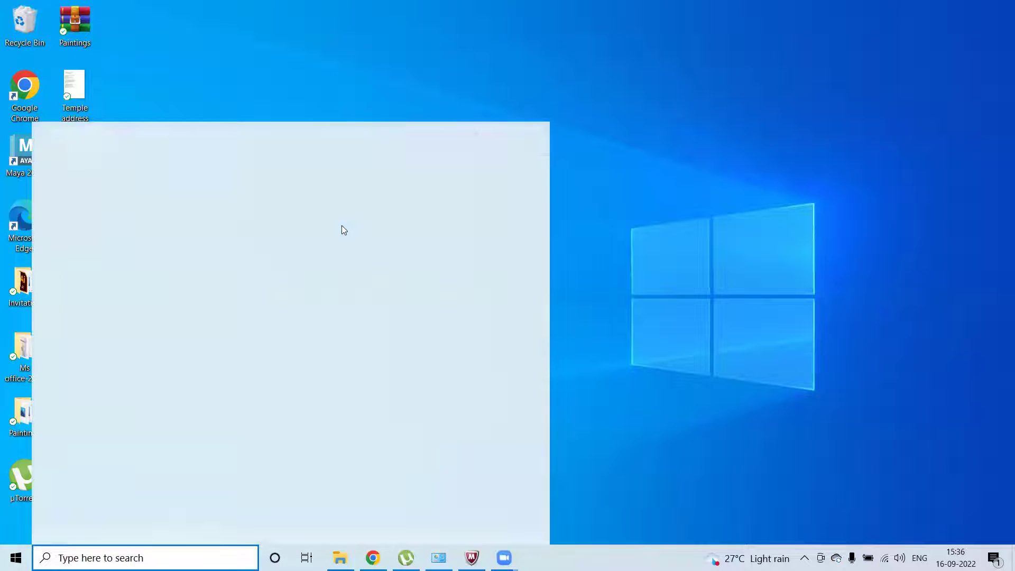
click(600, 134)
key(super+r)
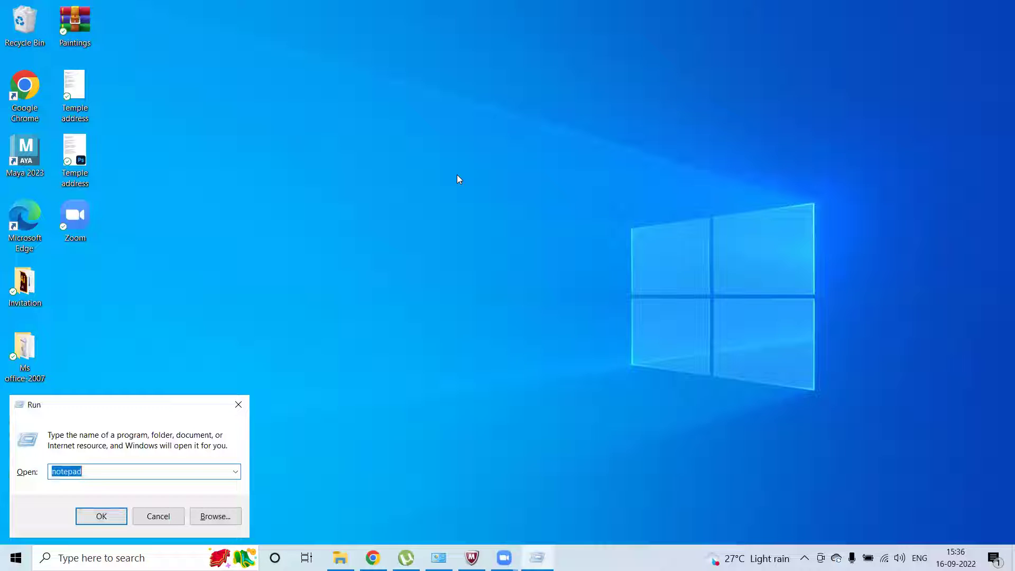
text(%)
key(Down)
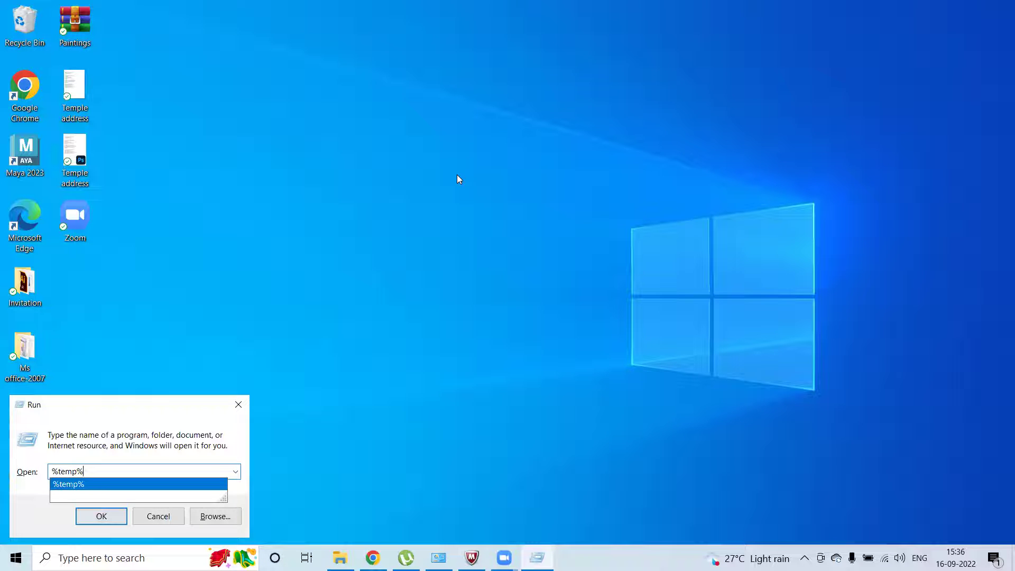
key(Return)
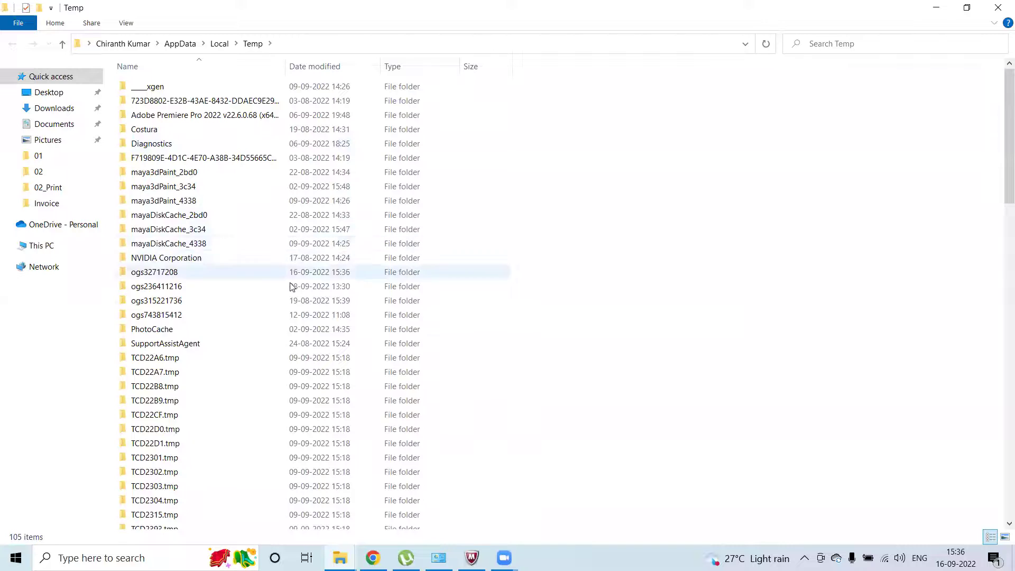
Step: Open the recovered Maya ASCII version of scene 01 from the Temp folder
scroll(292, 286, down, 6)
click(185, 307)
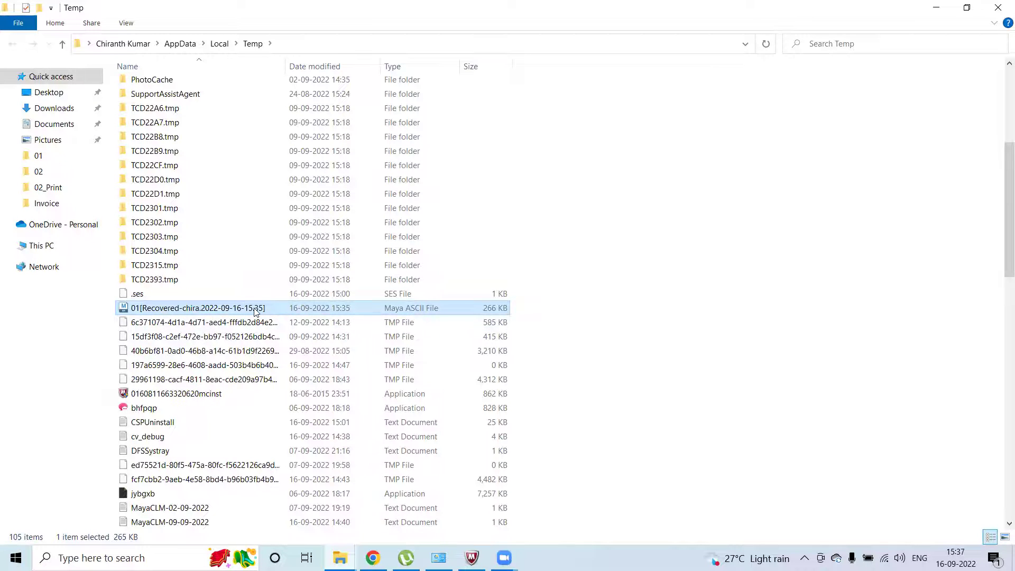
double_click(215, 310)
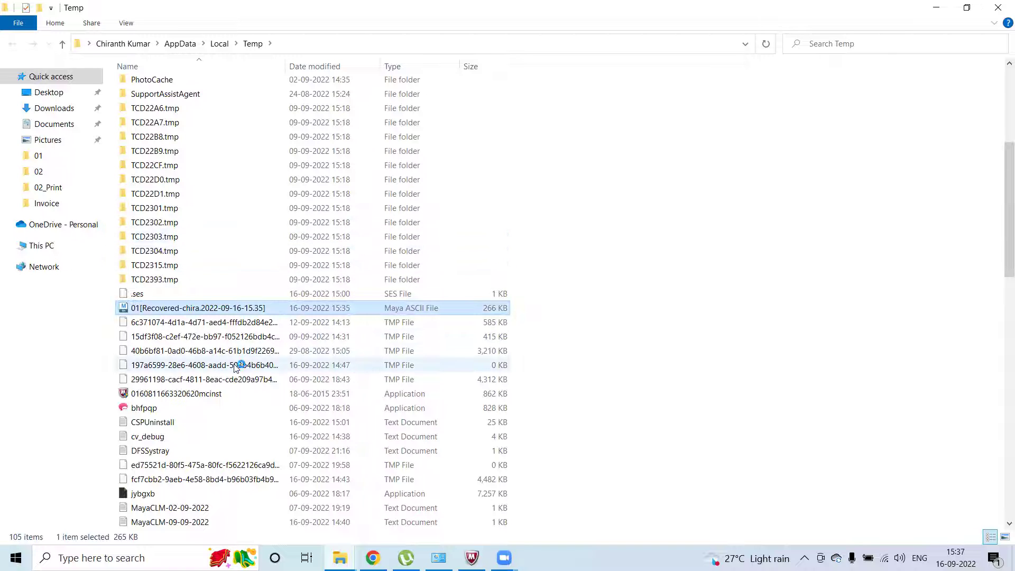
scroll(245, 363, down, 5)
scroll(238, 328, up, 5)
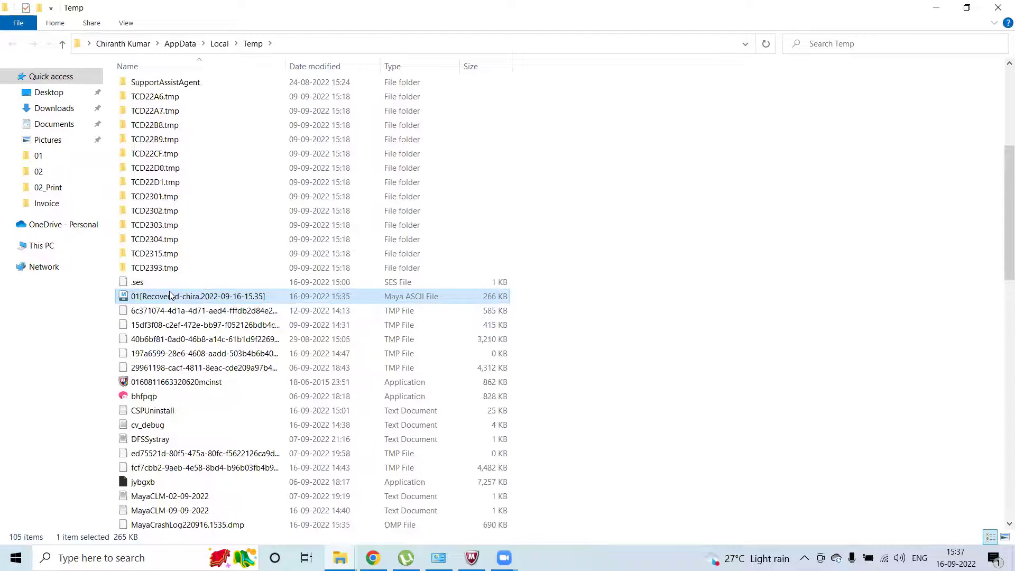
scroll(222, 302, up, 6)
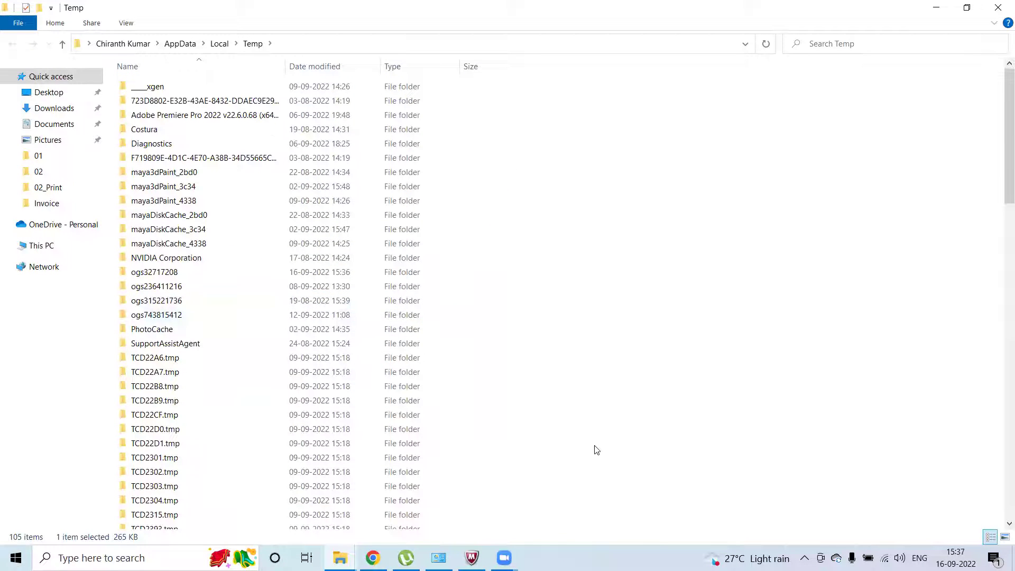
click(472, 558)
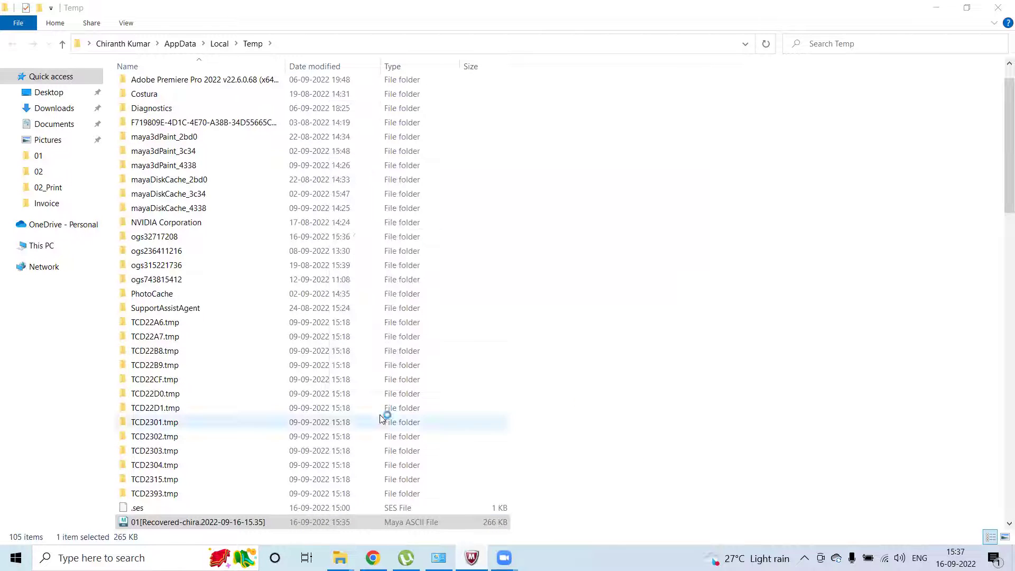
click(381, 415)
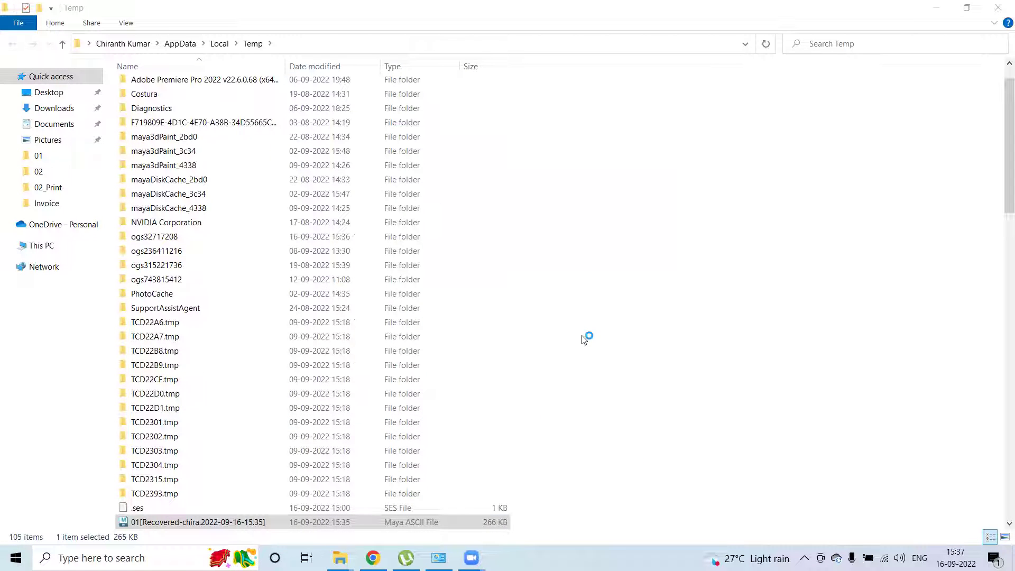
Step: Minimize the Temp folder window and run a Google search for "vreature buleprint" in a new Chrome tab
click(937, 7)
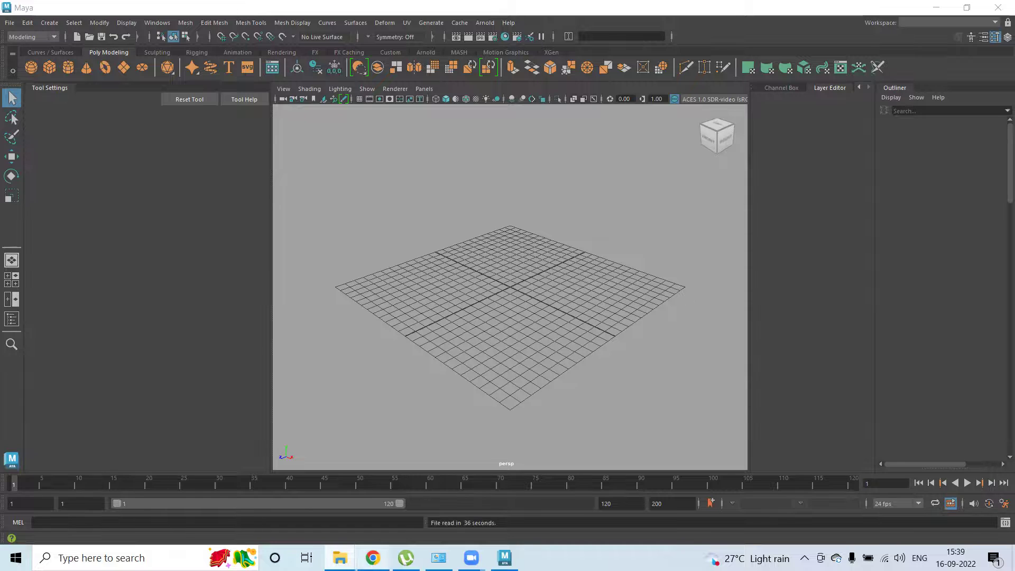
click(373, 558)
click(179, 12)
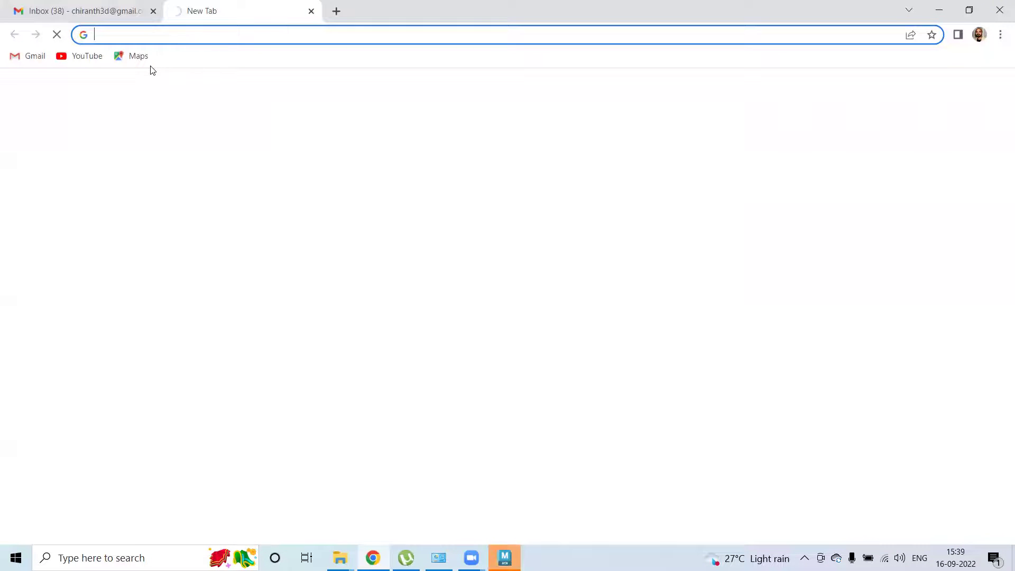
text(vreature)
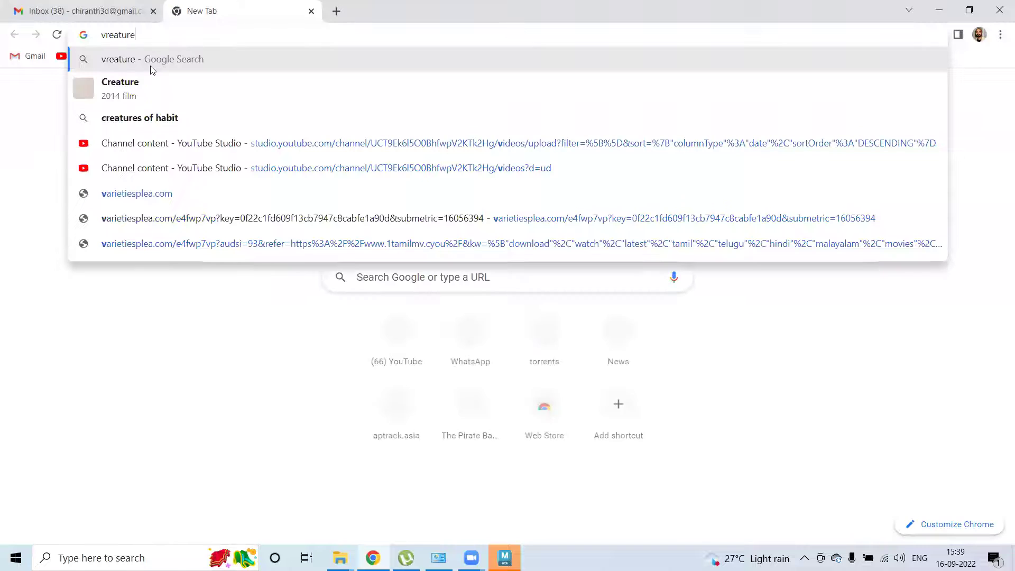
text( bul)
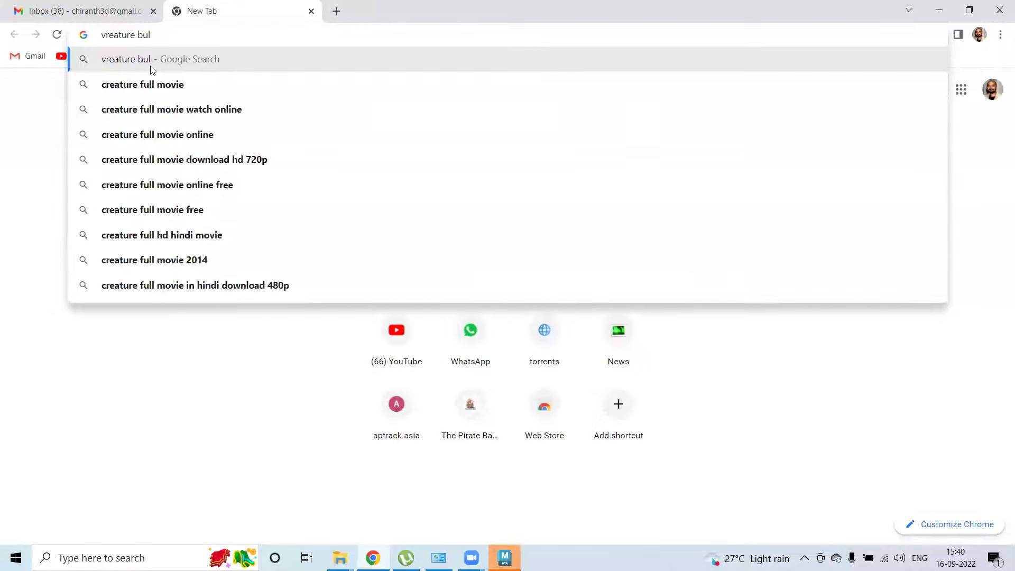
text(eprint)
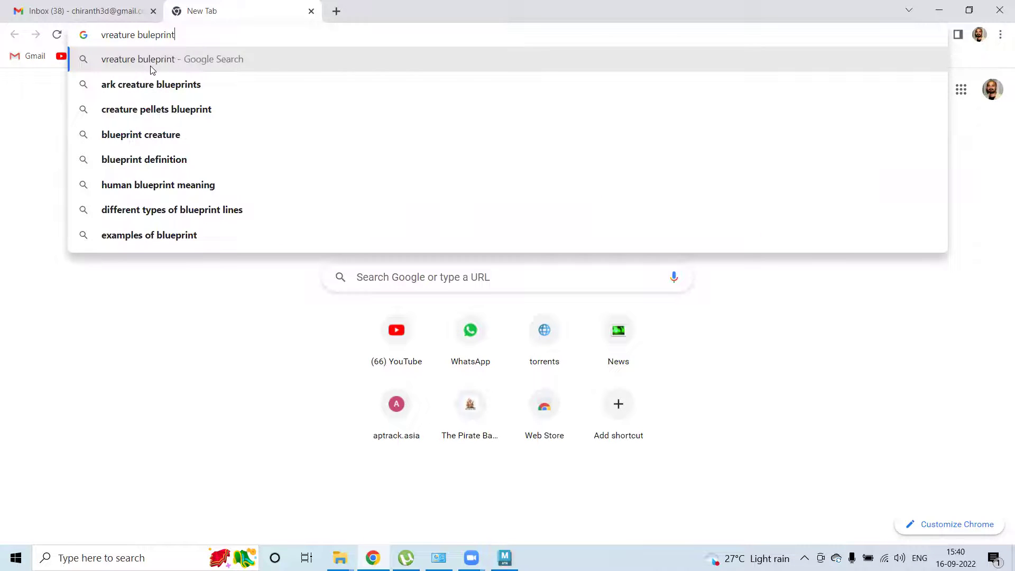
key(Return)
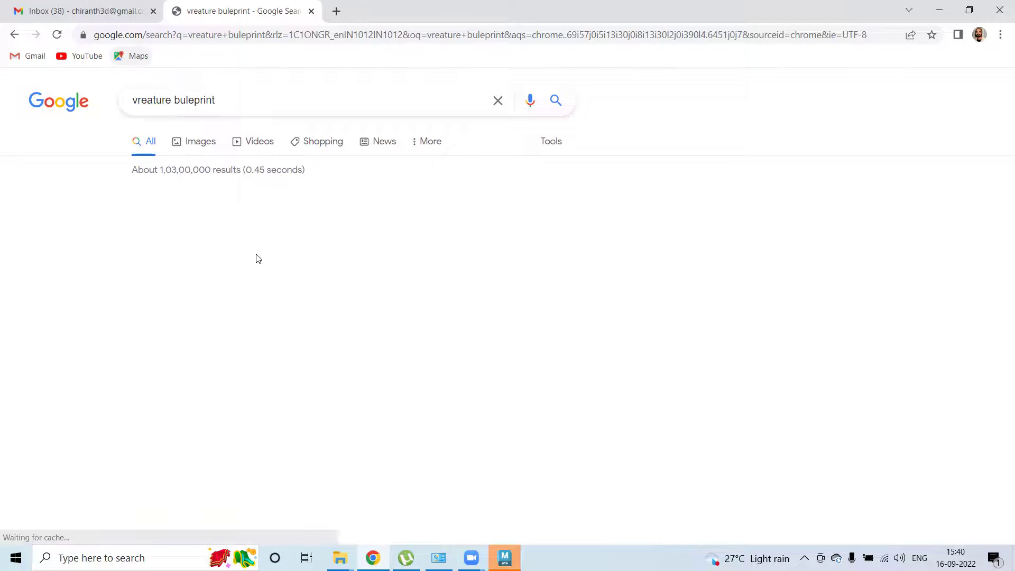
Step: Switch back to Maya and check both textured eyes on the recovered face
key(alt+Tab)
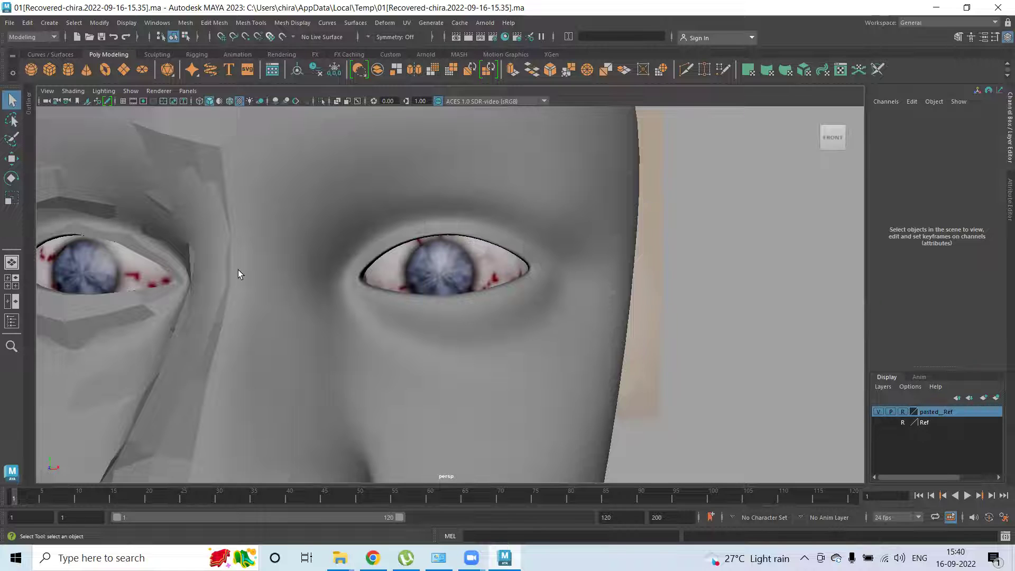
scroll(238, 270, down, 4)
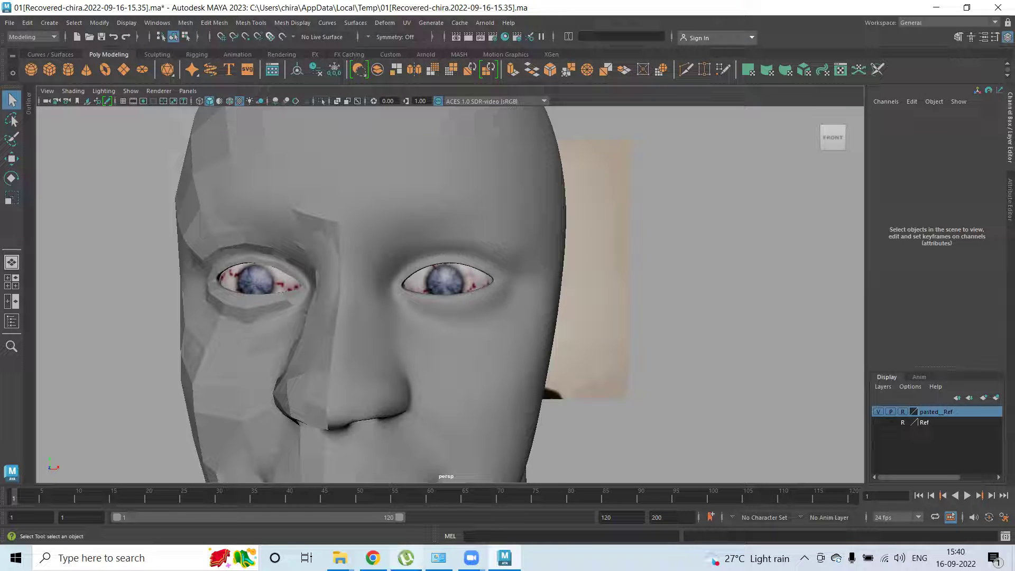
Step: Return to Chrome, show the image results for creature blueprint and look through the first rows
click(373, 558)
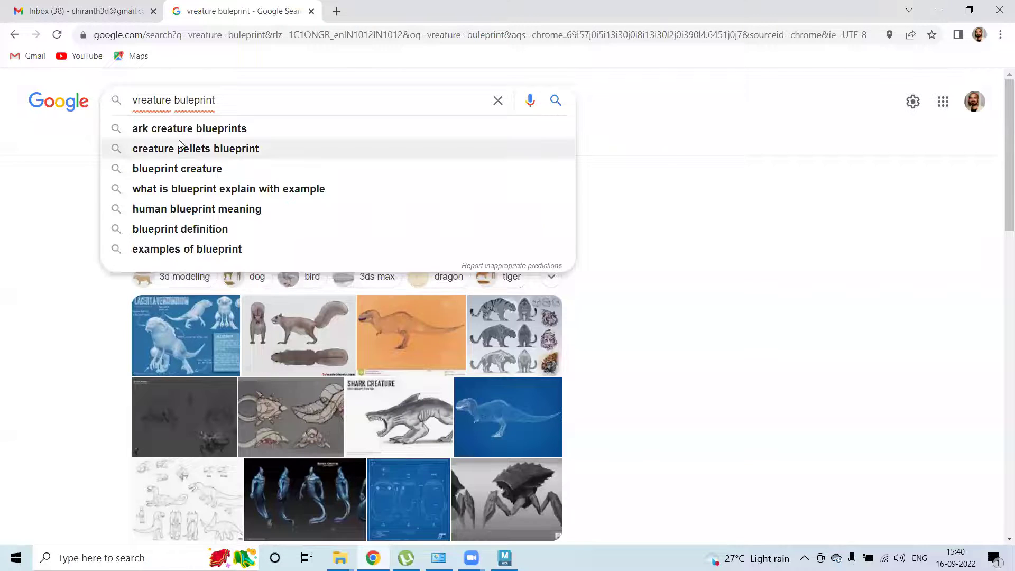
click(14, 278)
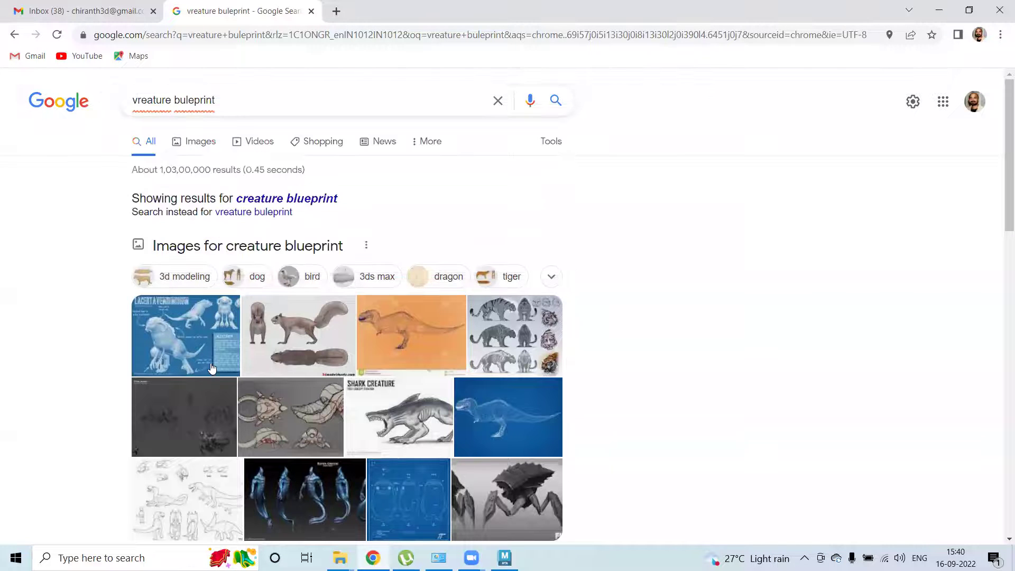
click(197, 142)
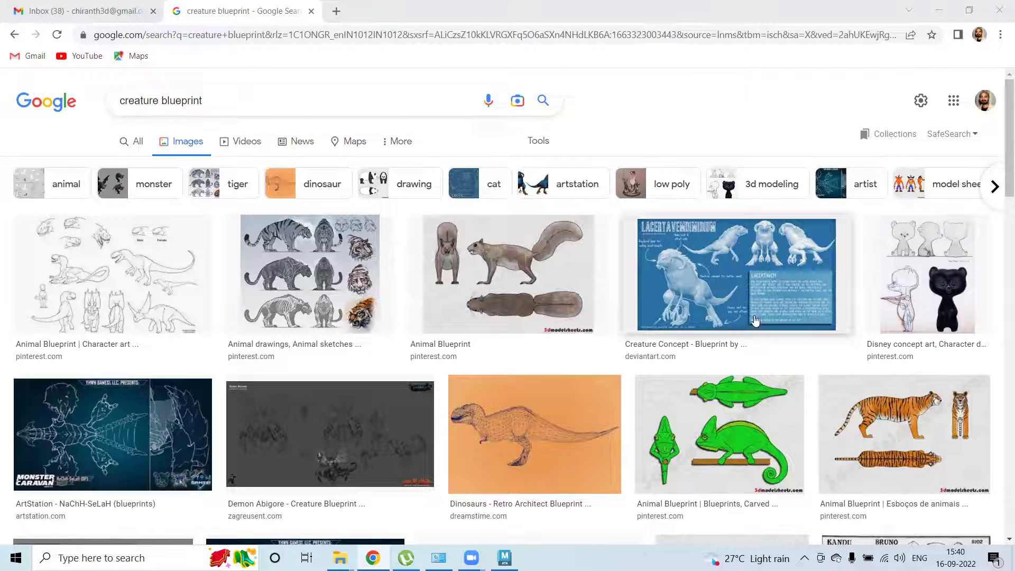
scroll(698, 256, down, 3)
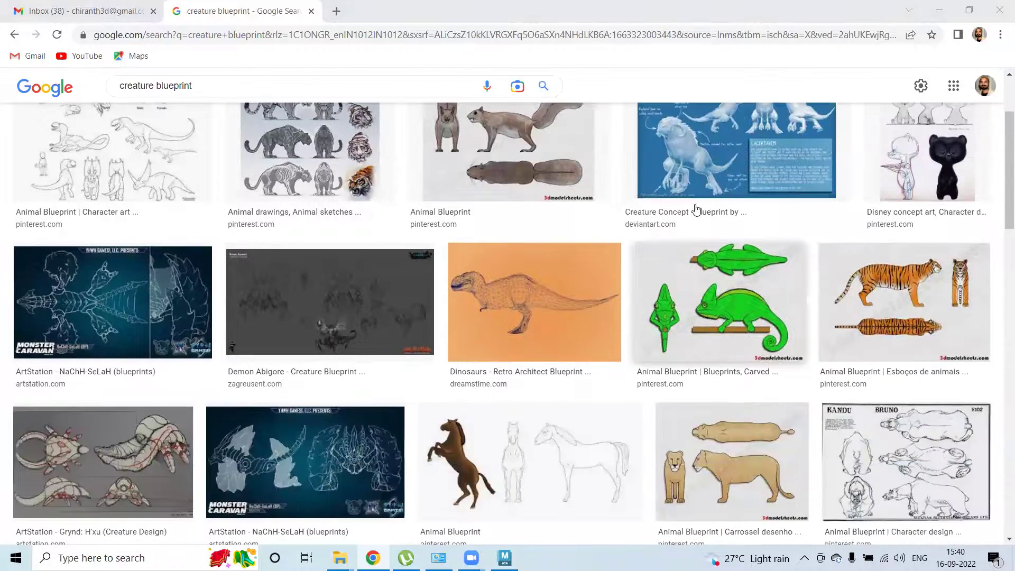
scroll(693, 190, up, 1)
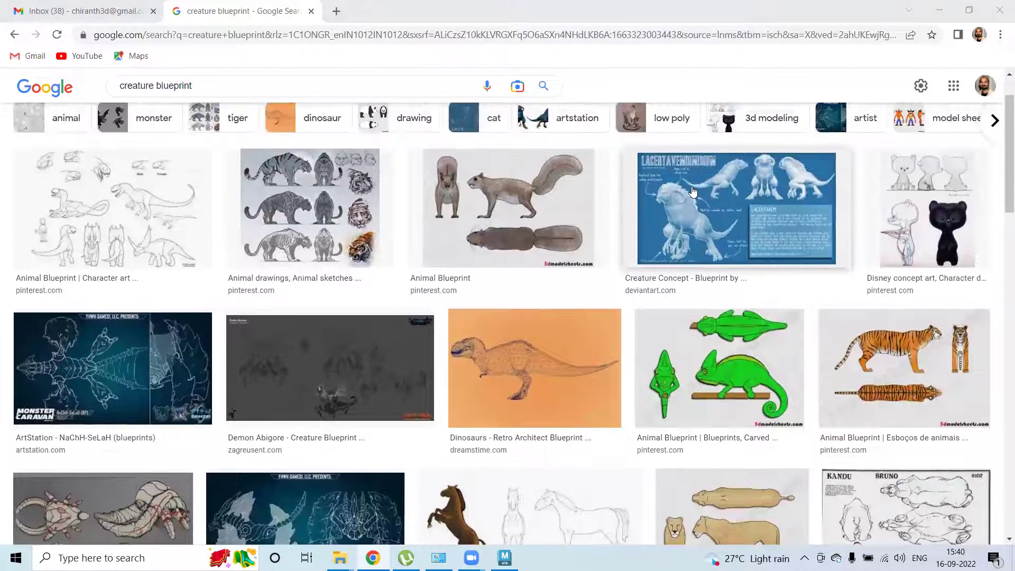
scroll(153, 377, down, 2)
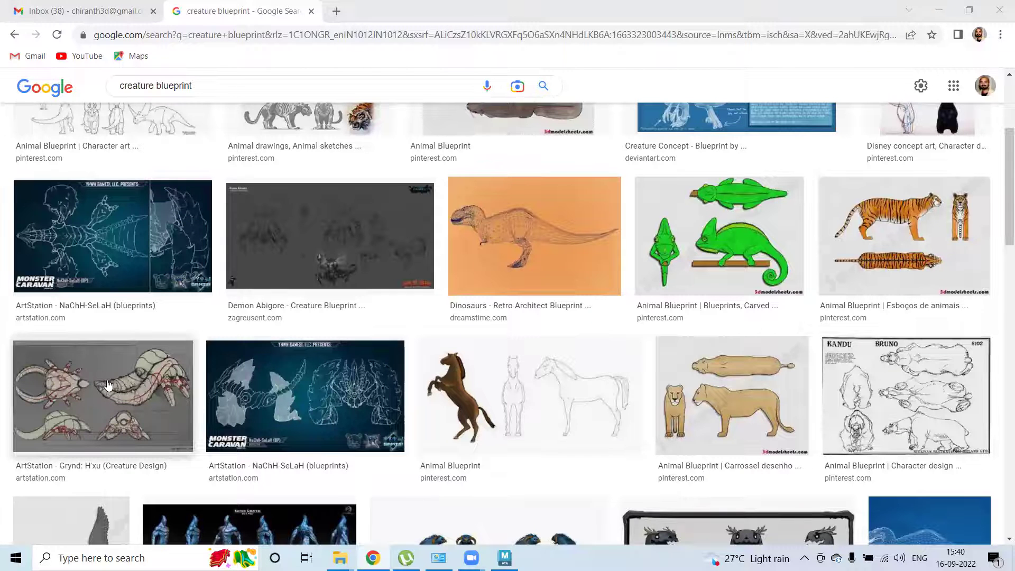
scroll(119, 391, down, 4)
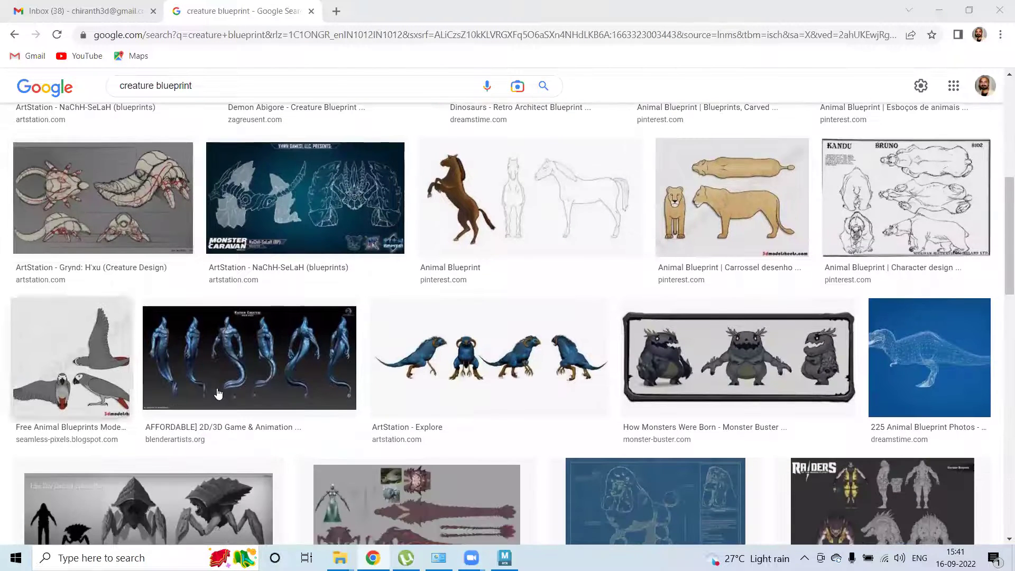
Step: Preview the blue Kaitrin creature sheet and the related sheet of the blue striped, horned quadruped
click(224, 350)
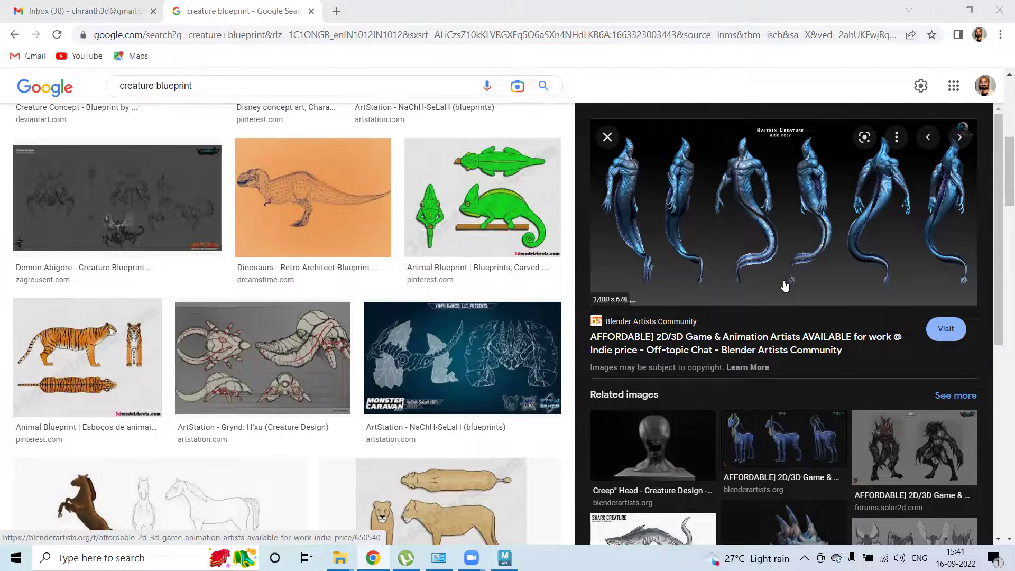
scroll(784, 285, down, 3)
click(783, 320)
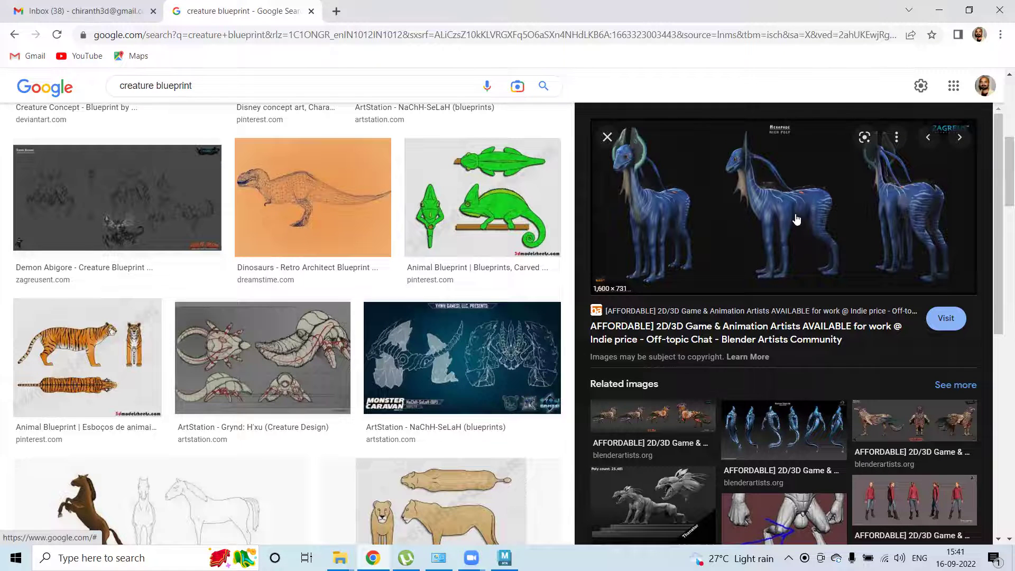
scroll(809, 262, up, 1)
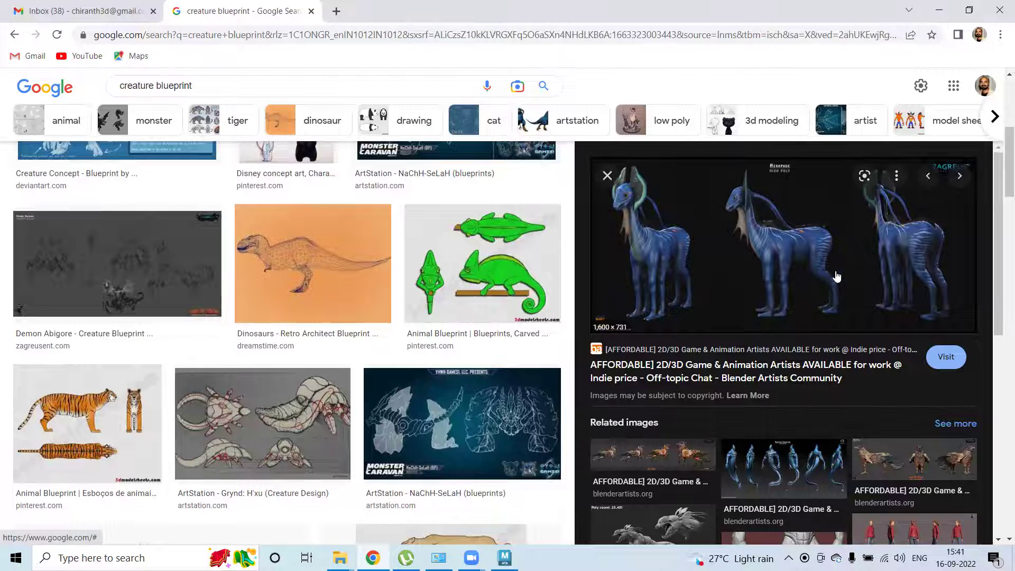
scroll(781, 265, down, 3)
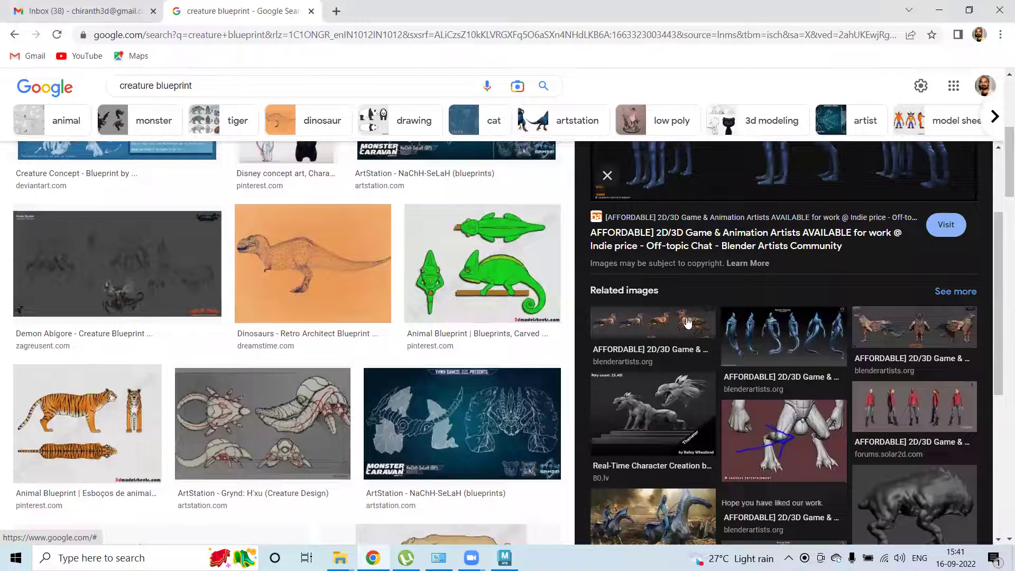
Step: Preview the related winged beast sheet and the grey horned demon turnaround, and examine their related images
click(688, 324)
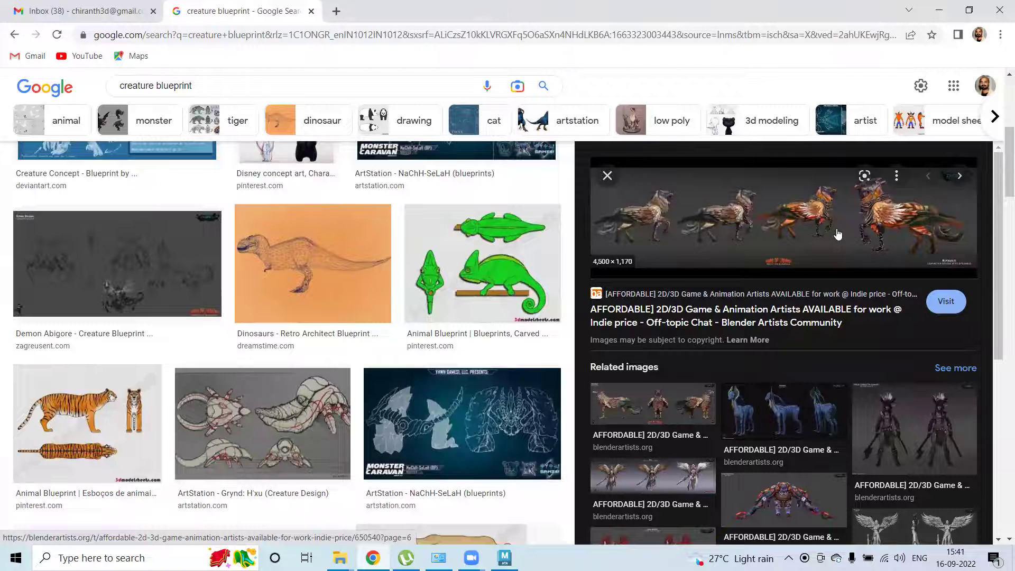
scroll(838, 234, down, 2)
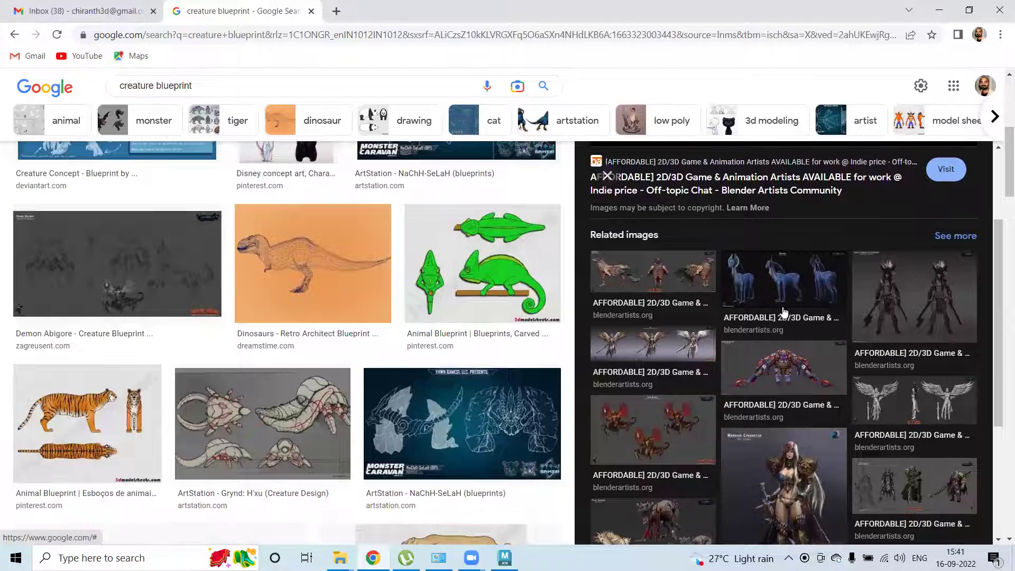
scroll(791, 308, down, 2)
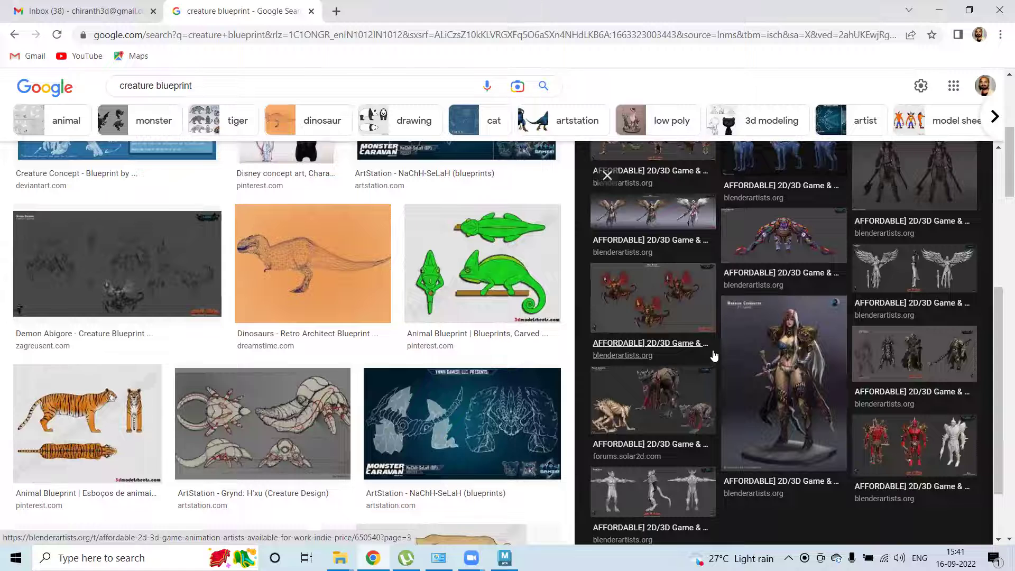
scroll(788, 350, down, 2)
click(651, 409)
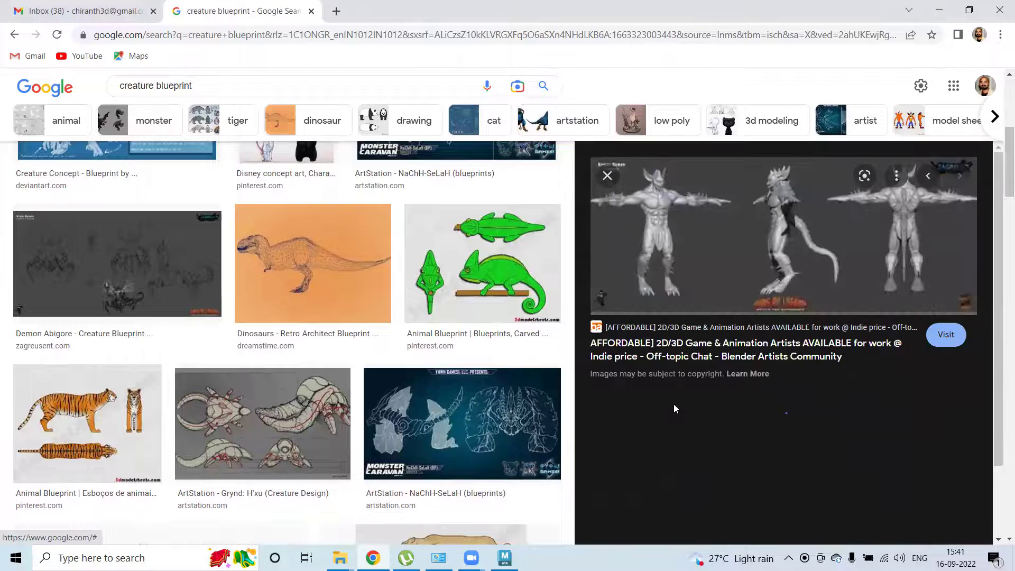
scroll(722, 252, down, 3)
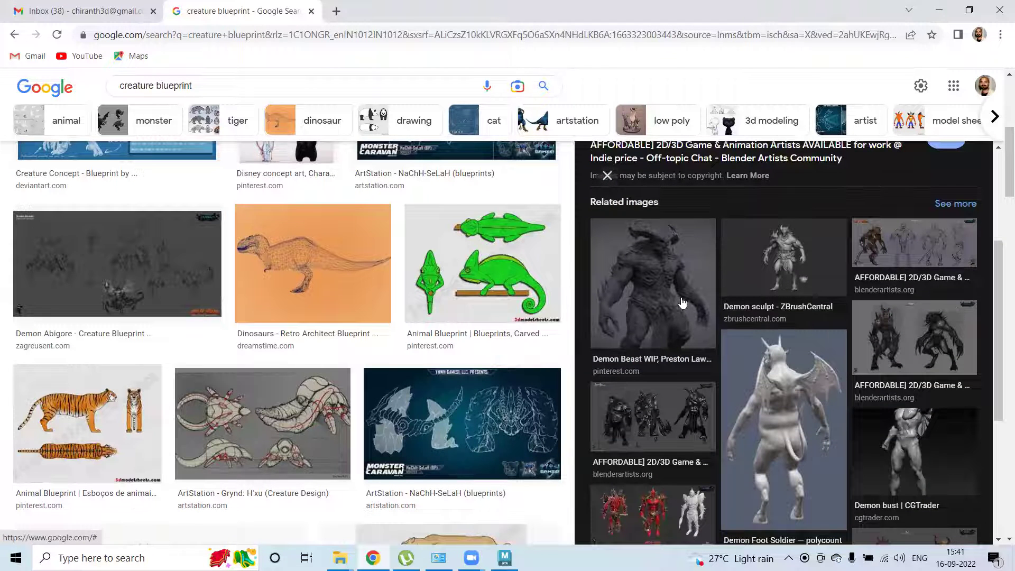
scroll(688, 288, down, 3)
scroll(426, 321, down, 5)
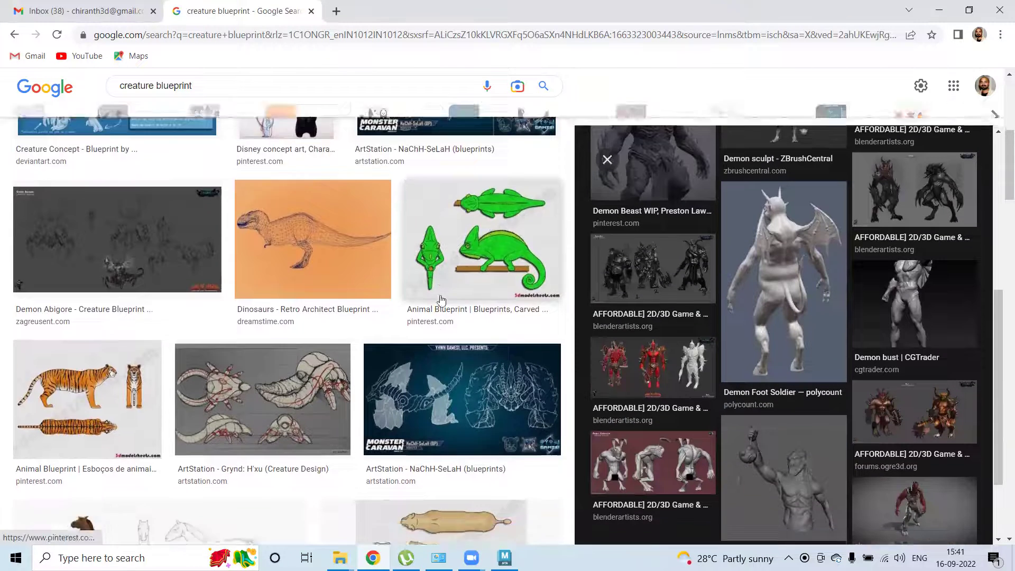
Step: Browse the rest of the creature blueprint image results for animal and monster modelling references
scroll(427, 318, down, 4)
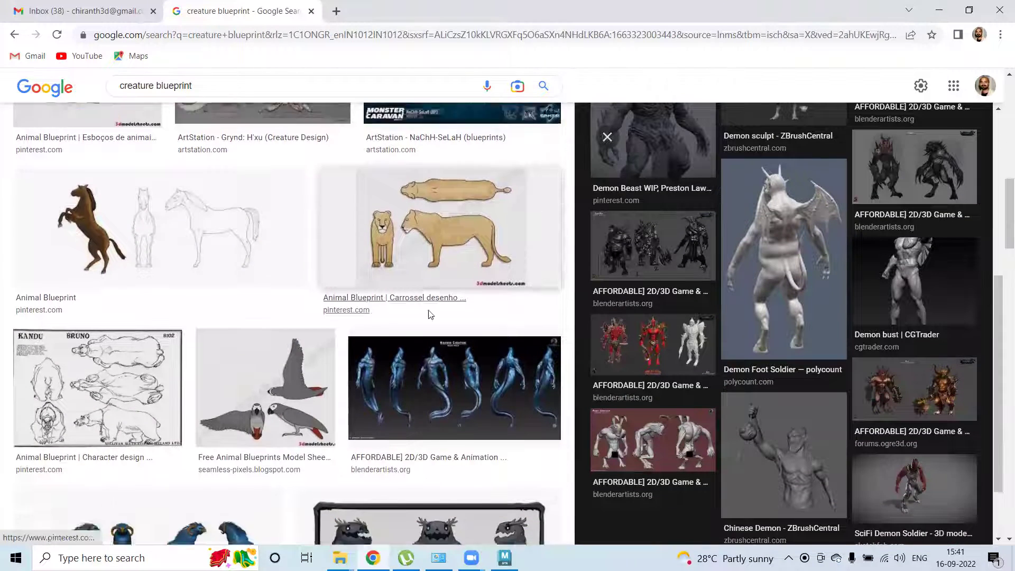
scroll(434, 318, down, 4)
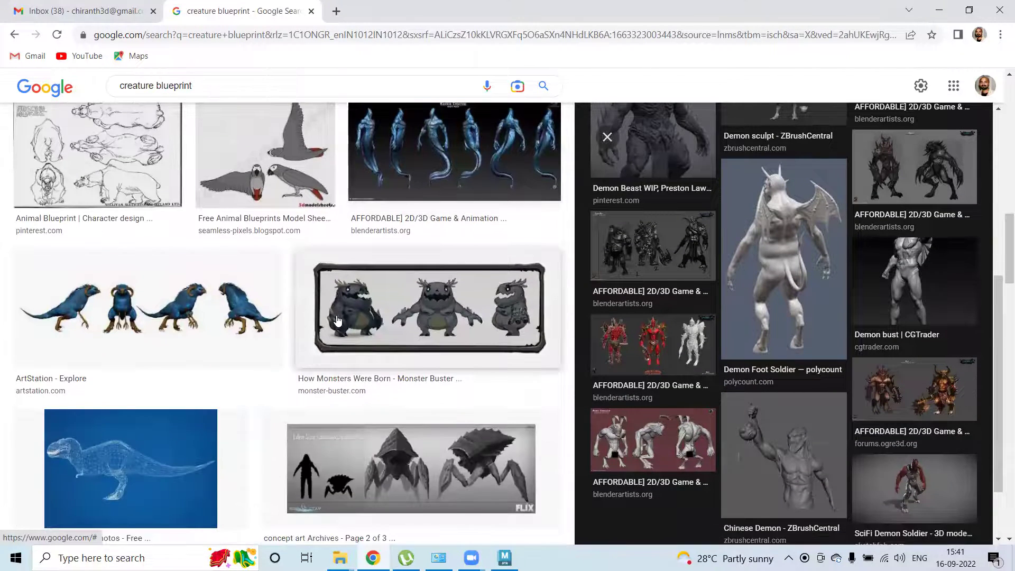
scroll(340, 317, down, 3)
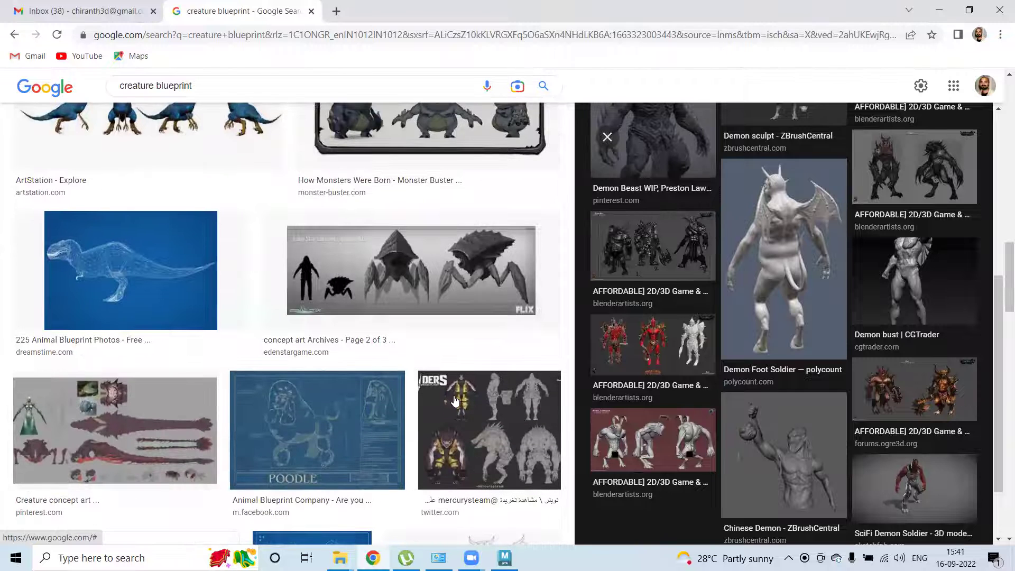
scroll(370, 317, down, 4)
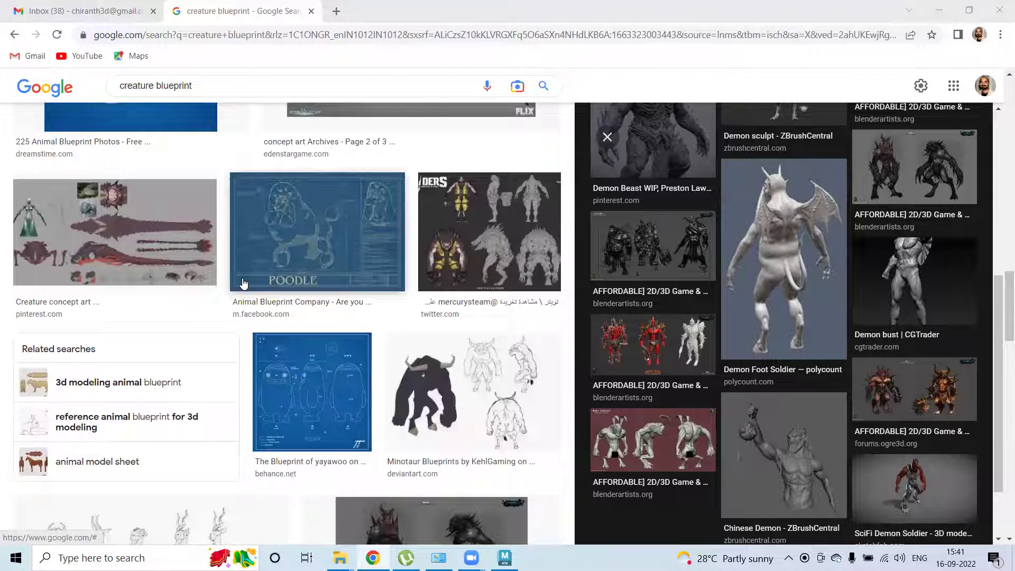
scroll(332, 318, down, 4)
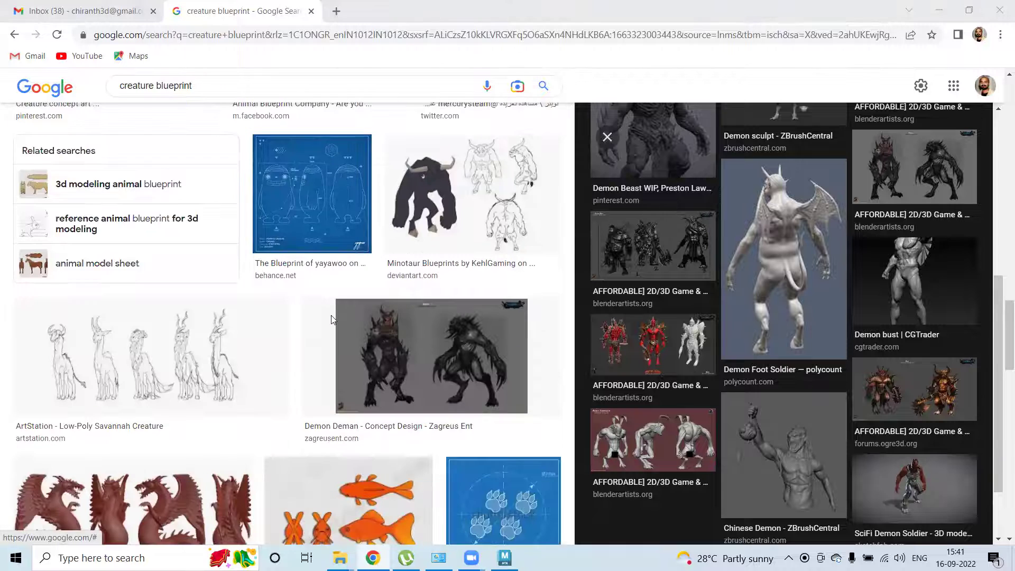
scroll(332, 320, down, 5)
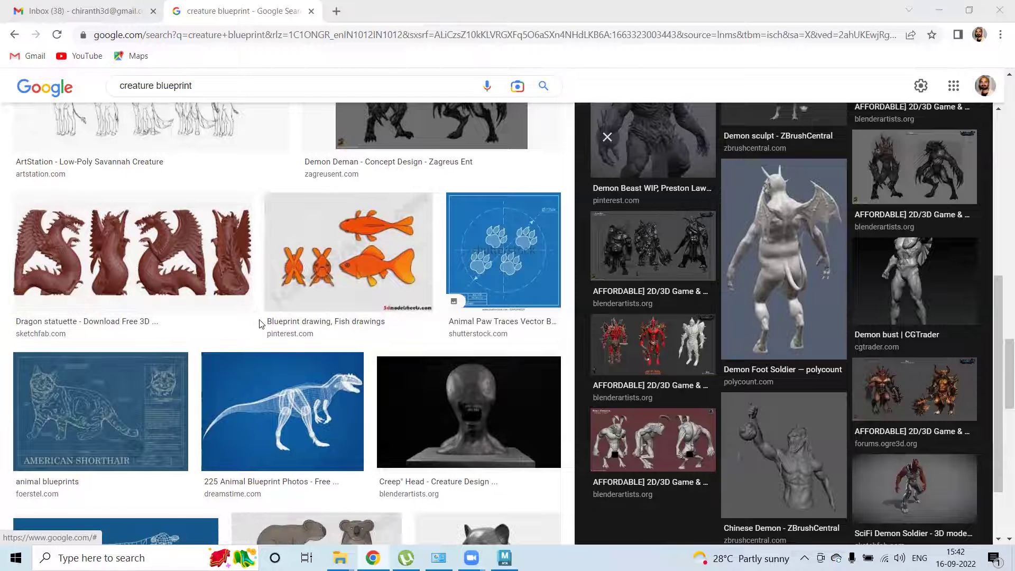
scroll(361, 323, down, 2)
scroll(361, 328, down, 3)
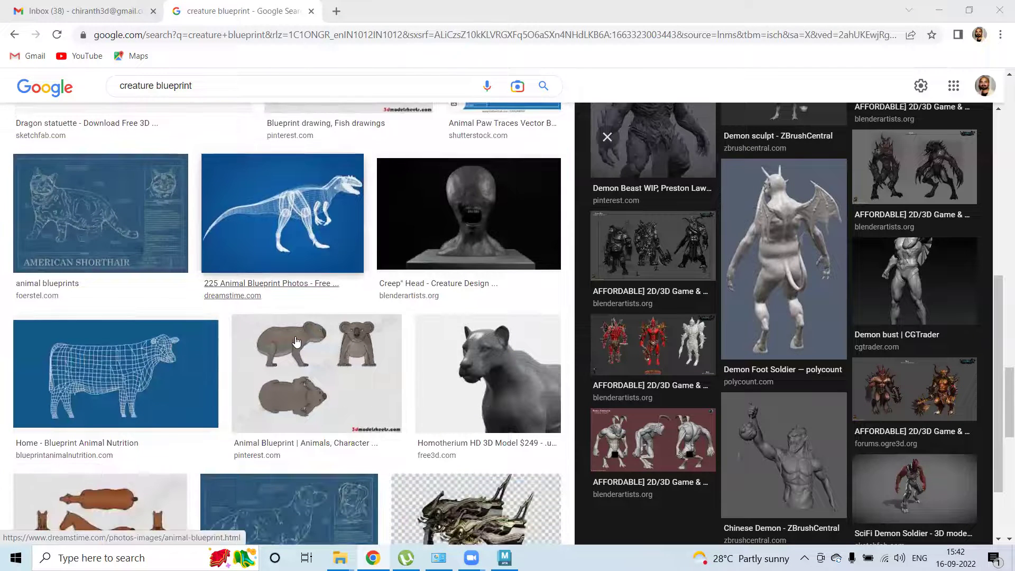
scroll(221, 323, down, 5)
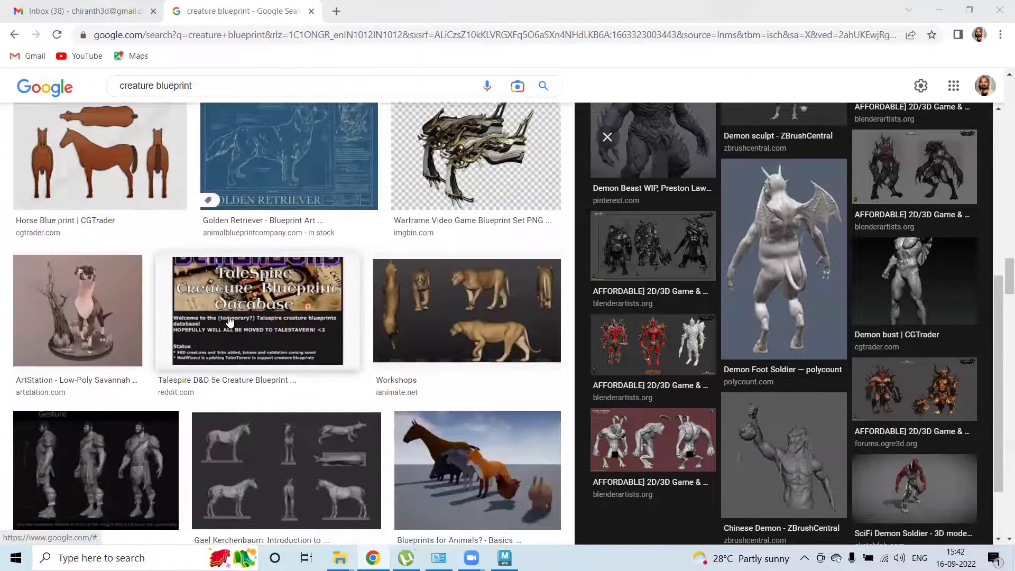
scroll(232, 320, down, 8)
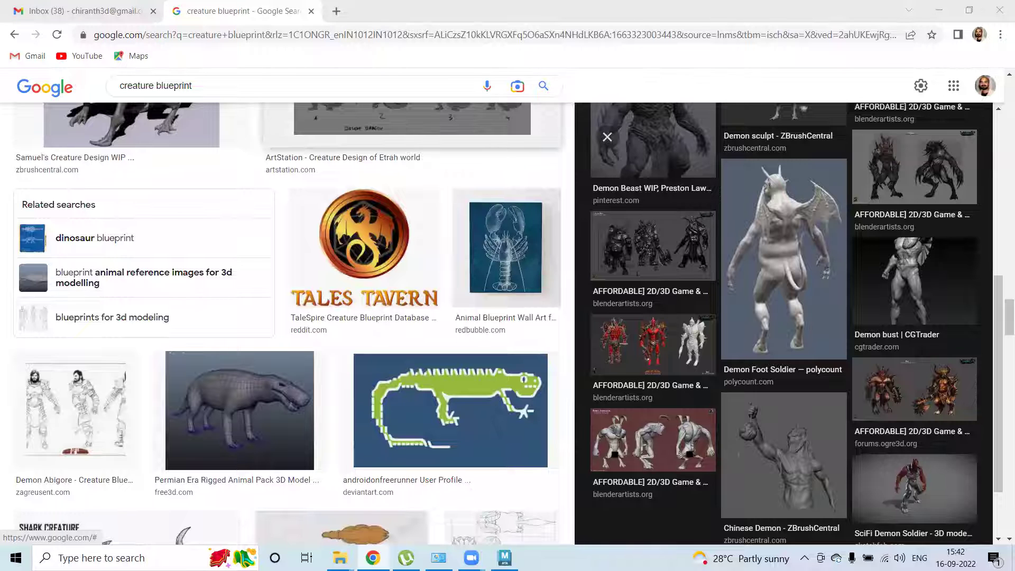
Step: Switch back to Maya and check the whole head mesh from the front in smooth preview
key(alt+Tab)
click(405, 177)
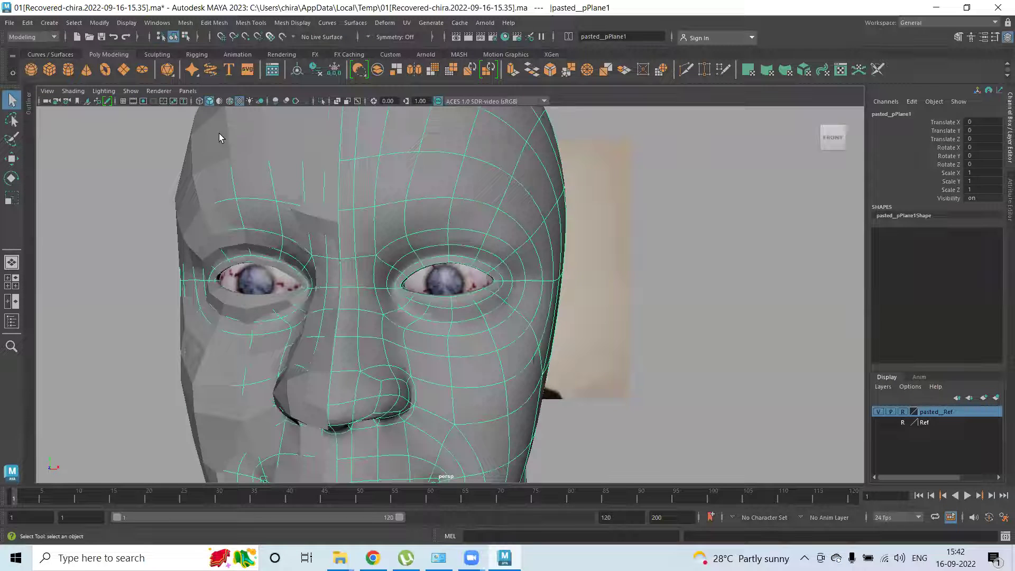
click(299, 159)
click(356, 174)
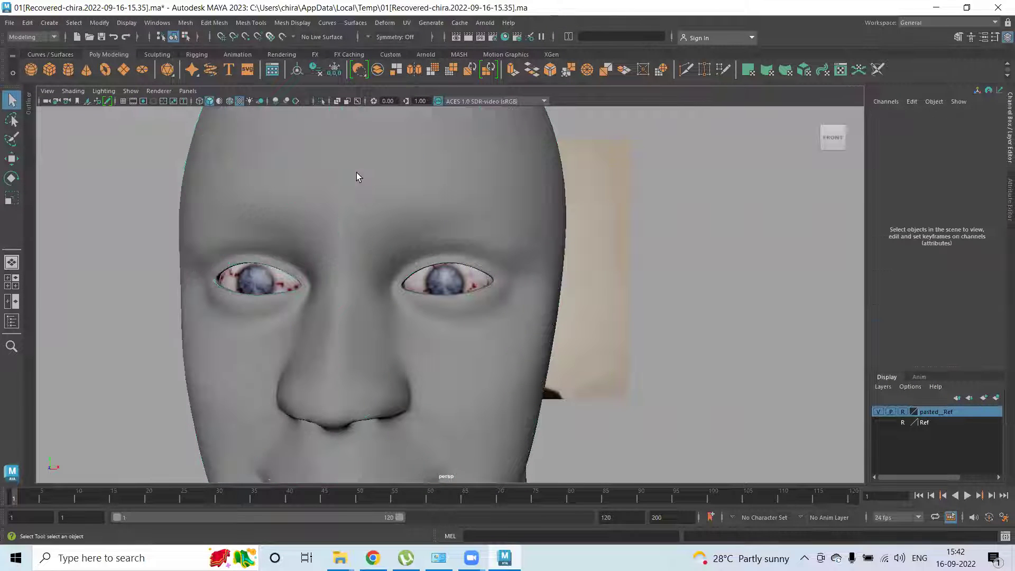
click(481, 179)
scroll(528, 320, down, 6)
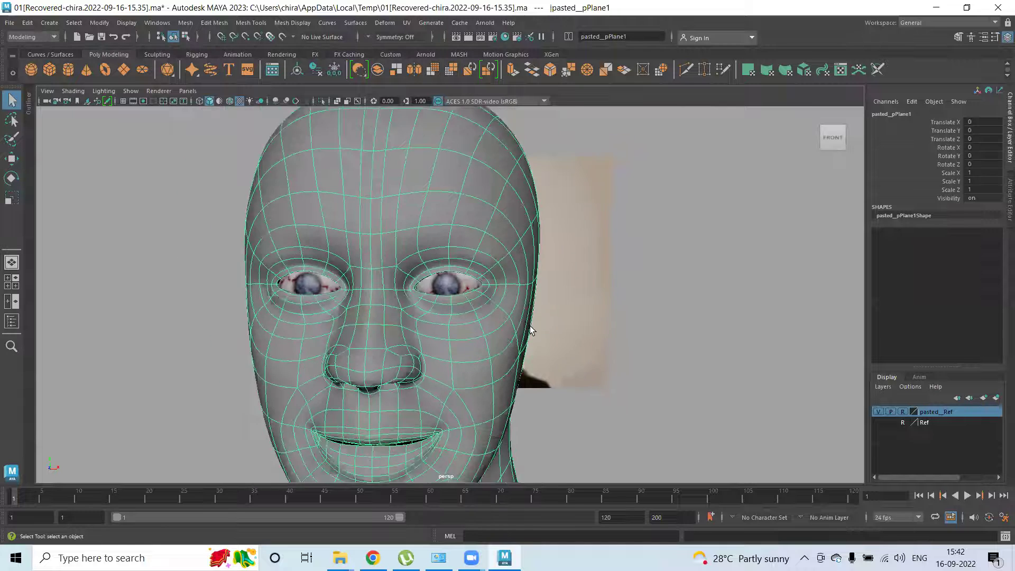
Step: Save the recovered scene as 02 in Maya Binary format in the Human Anotomy project's scenes folder
click(9, 23)
click(53, 77)
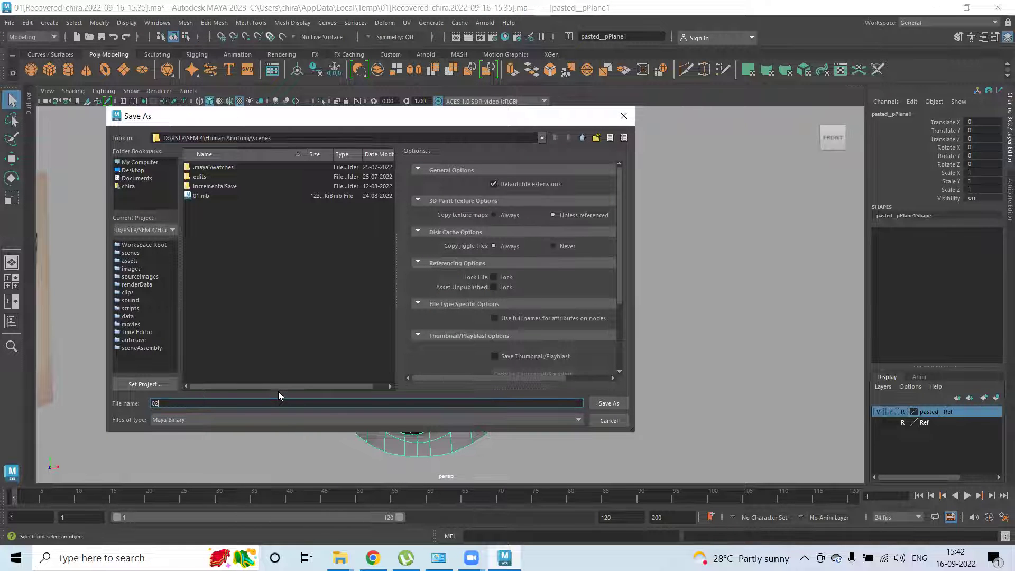
key(Return)
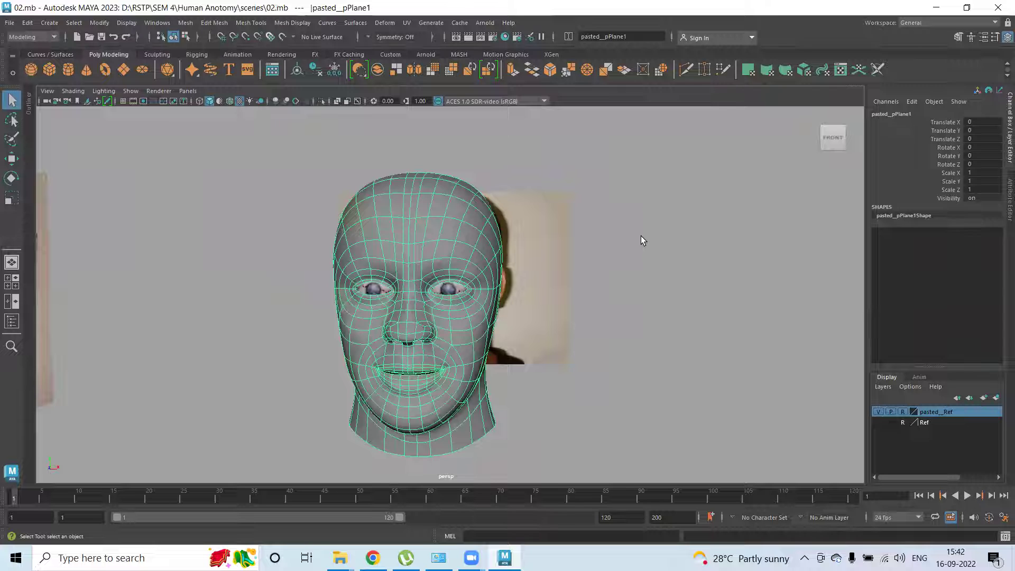
Step: Turn off the smooth preview on the head mesh and deselect it
click(640, 238)
scroll(568, 319, up, 2)
alt+drag(600, 333, 521, 296)
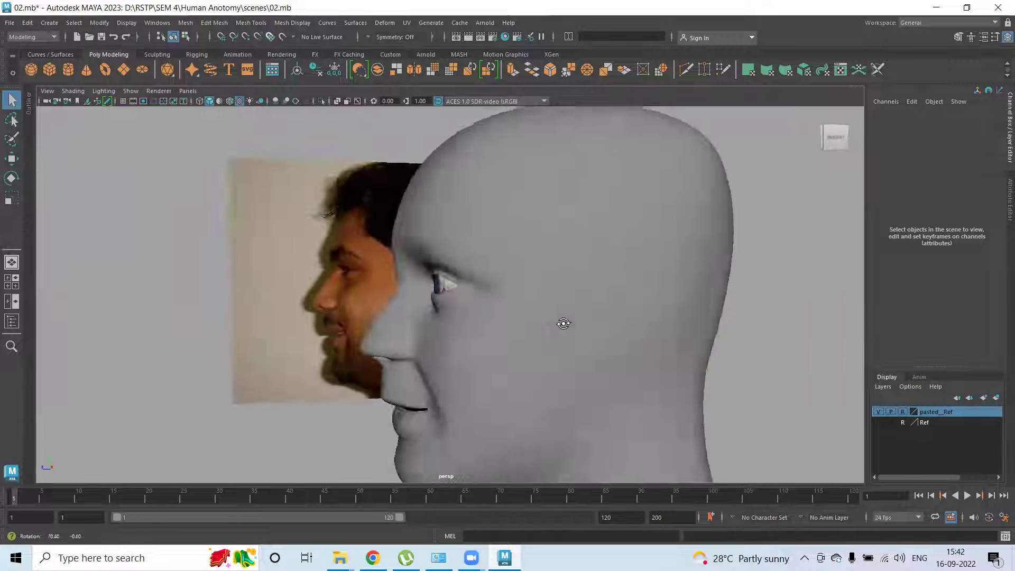
click(561, 296)
key(1)
click(779, 252)
Step: Compare the low-poly head with the side and front reference photos, examining the ear area
alt+drag(148, 227, 219, 223)
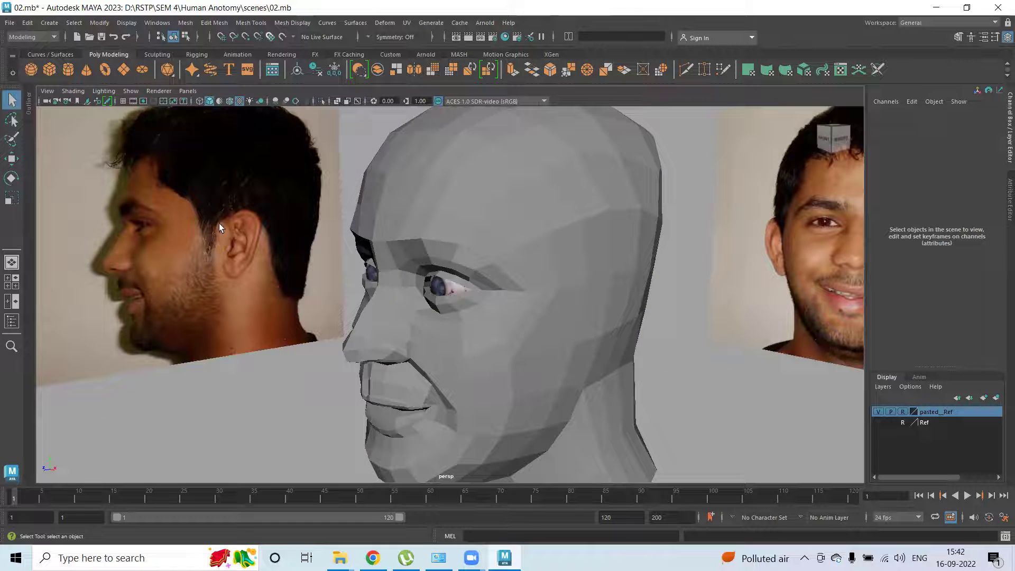
click(592, 315)
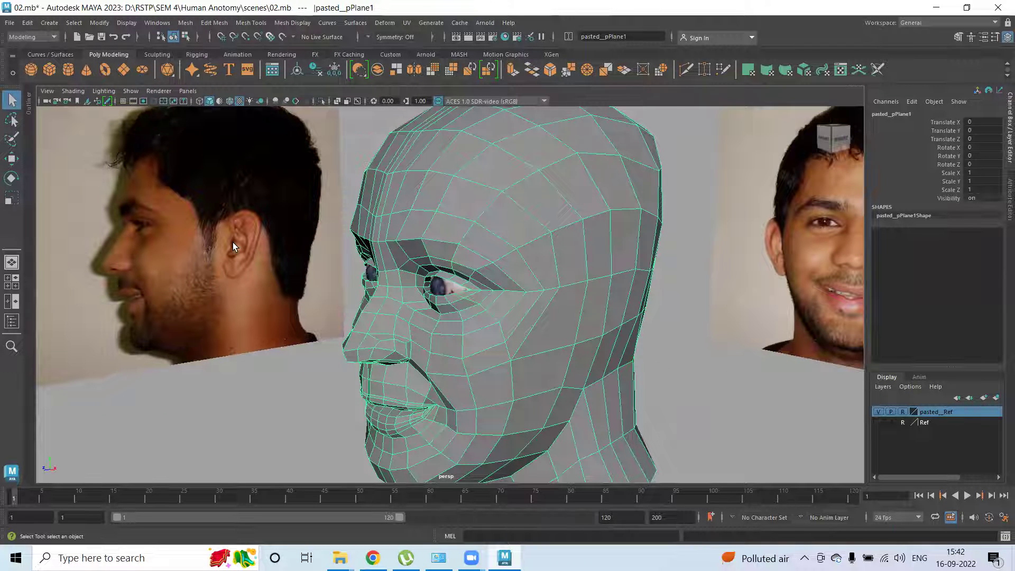
scroll(238, 242, up, 1)
scroll(238, 243, down, 2)
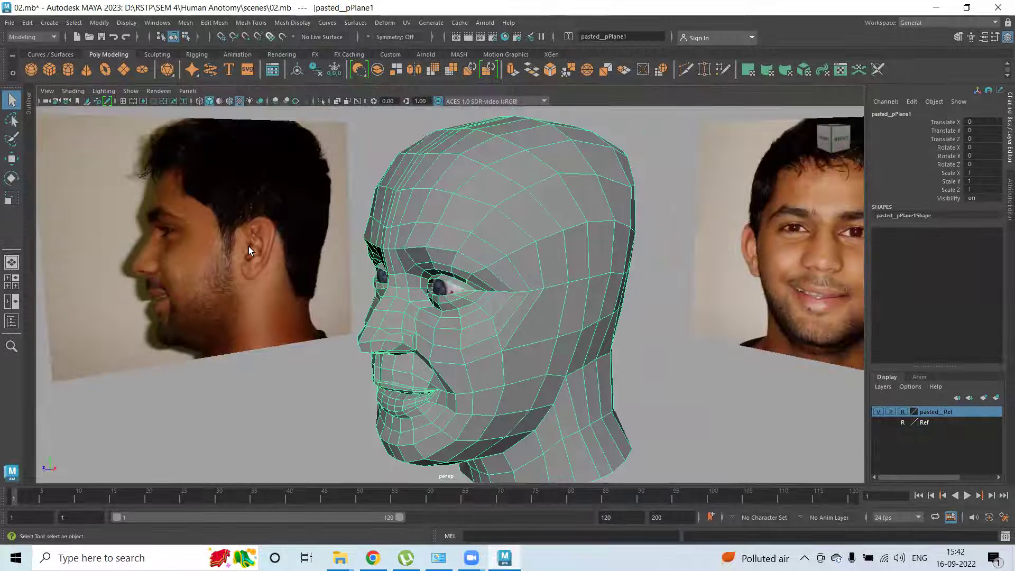
alt+drag(286, 268, 455, 378)
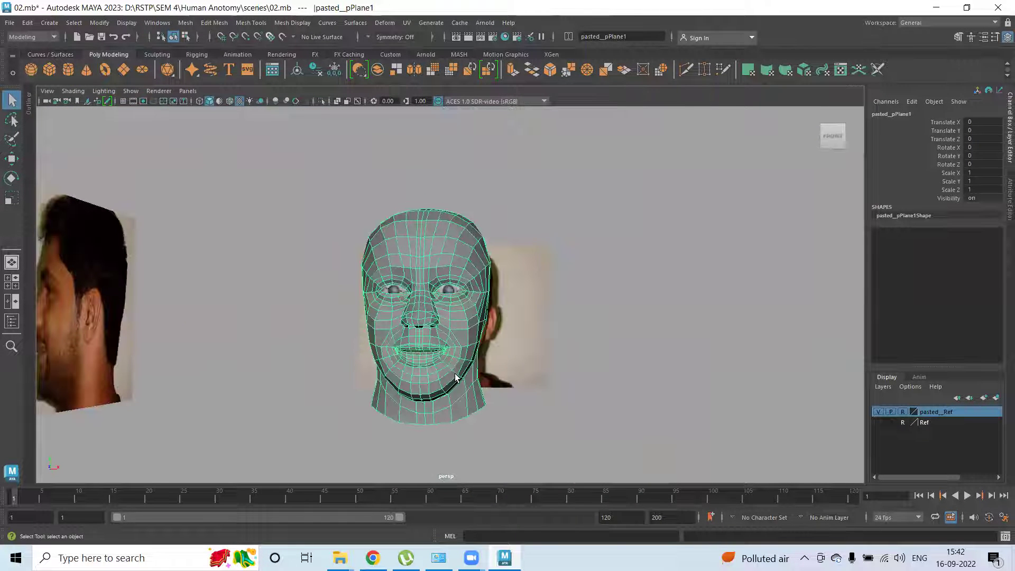
alt+drag(571, 272, 571, 284)
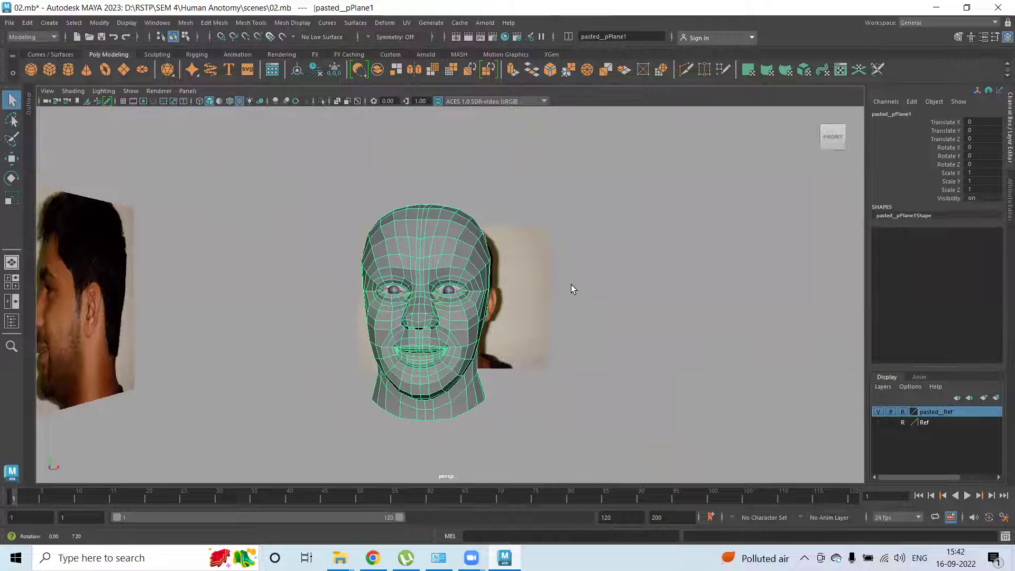